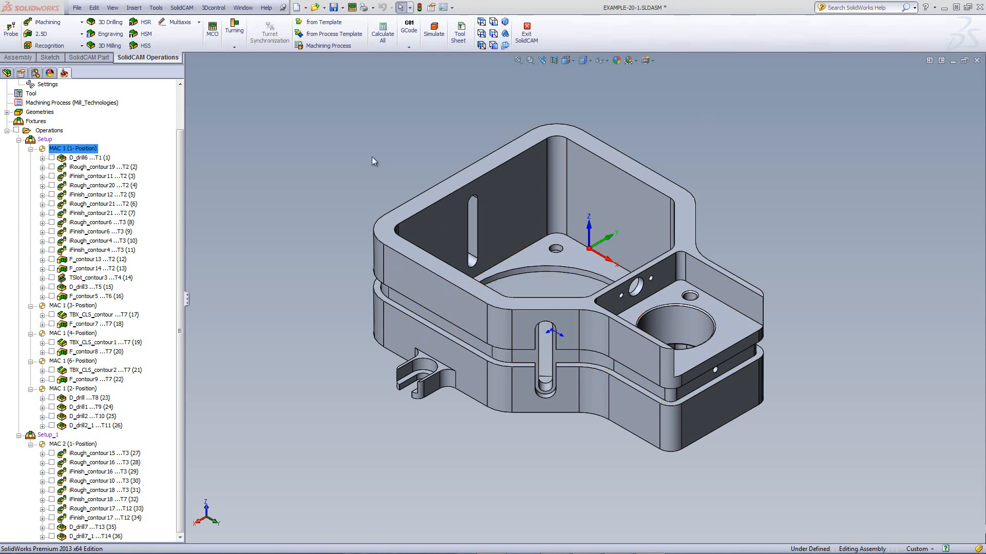
- Examine the part model from its front, side and underside to identify the features that need machining
middle_drag(564, 343, 839, 355)
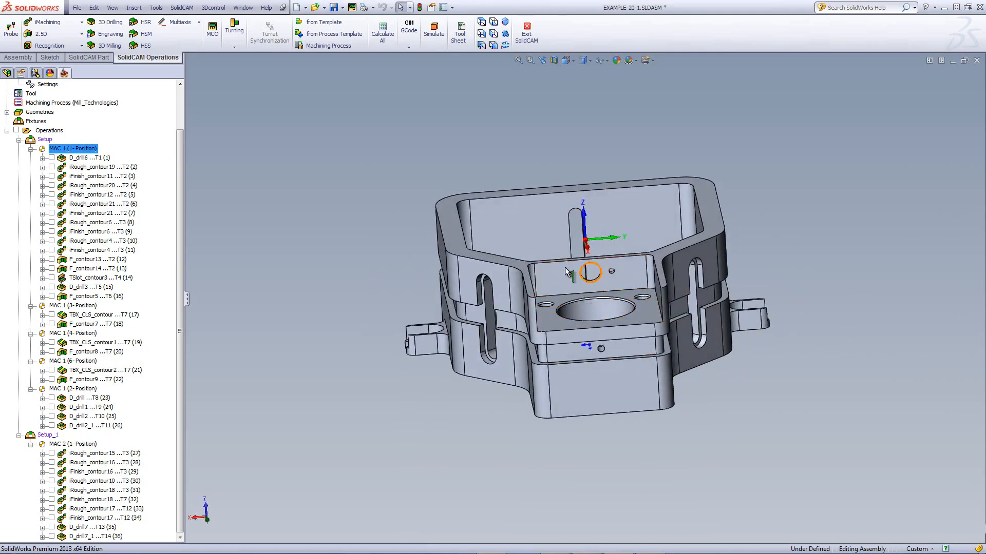
middle_drag(600, 296, 620, 298)
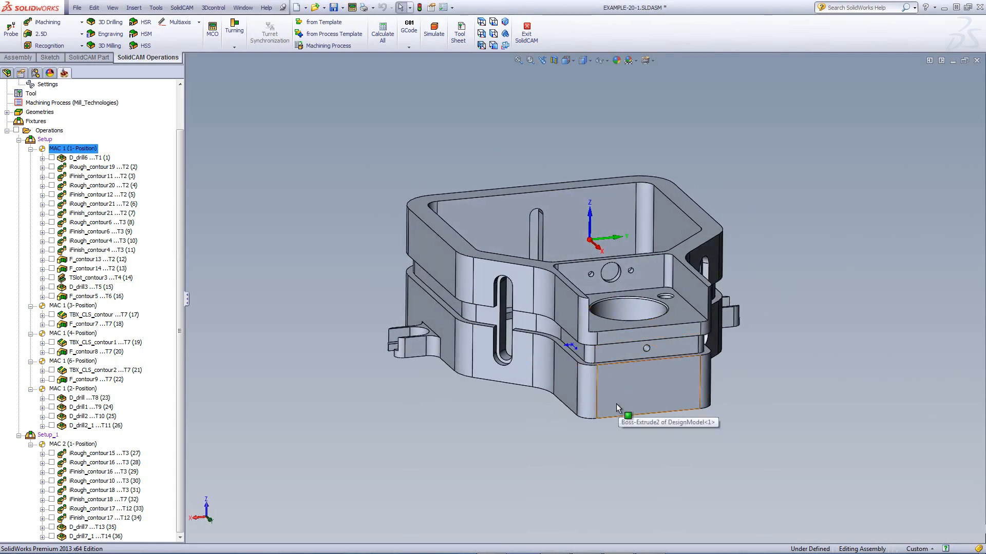
middle_drag(612, 367, 606, 280)
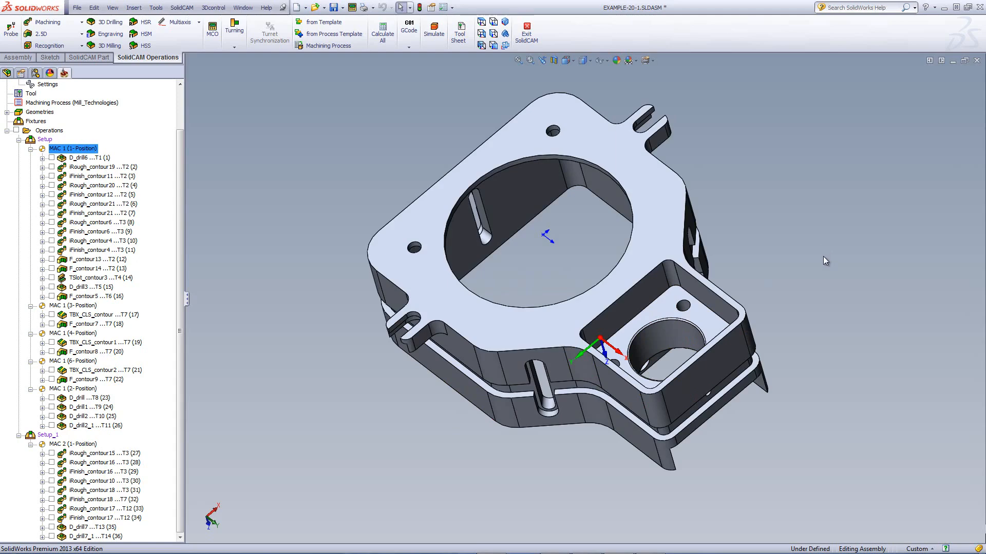
middle_drag(823, 256, 816, 211)
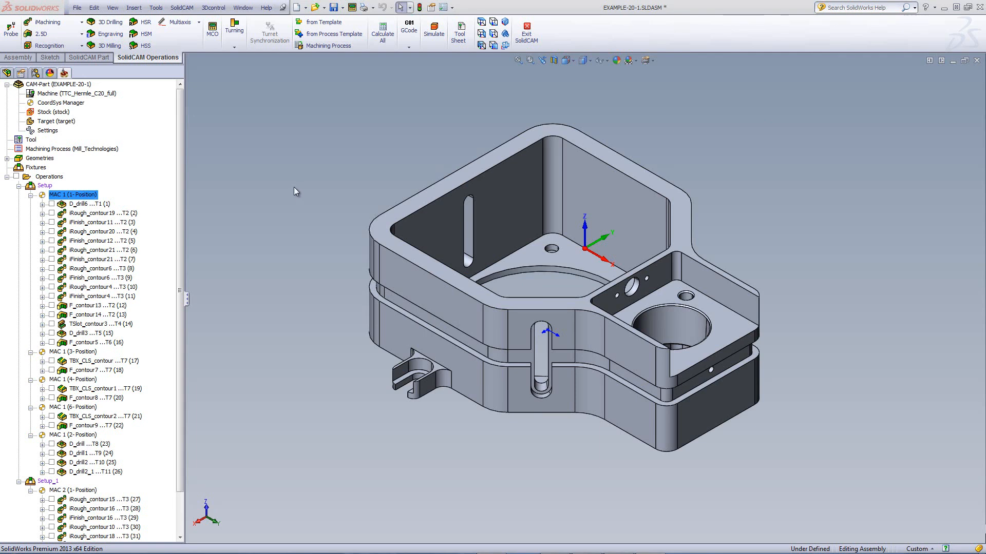
- Open the CoordSys Manager and review the positions under MAC 1 and MAC 2 by viewing the part from several of them
click(64, 103)
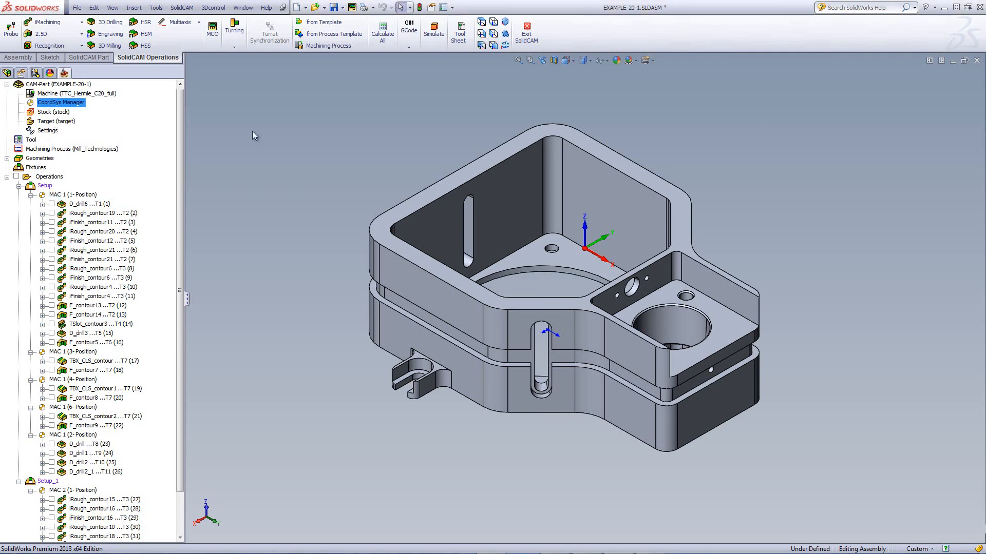
double_click(66, 102)
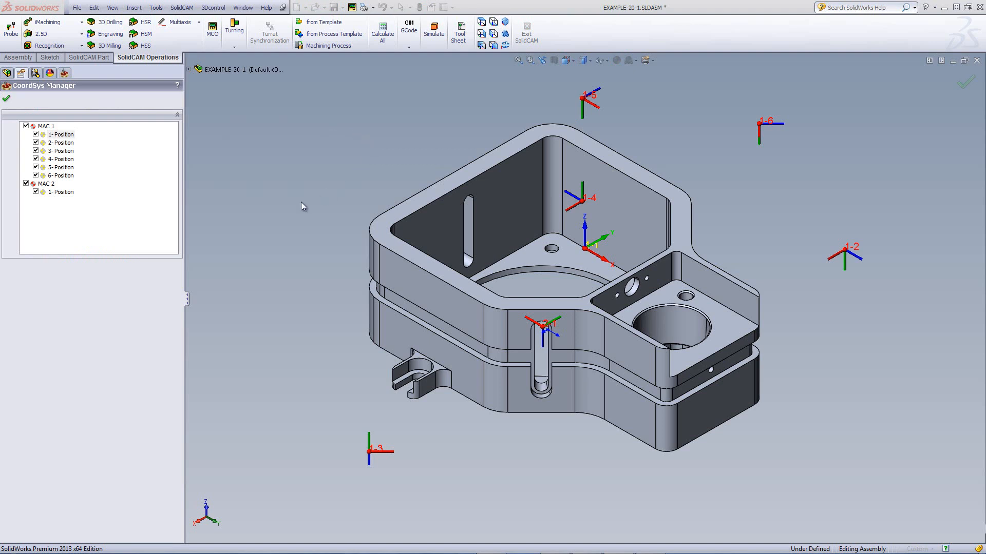
middle_drag(534, 306, 559, 334)
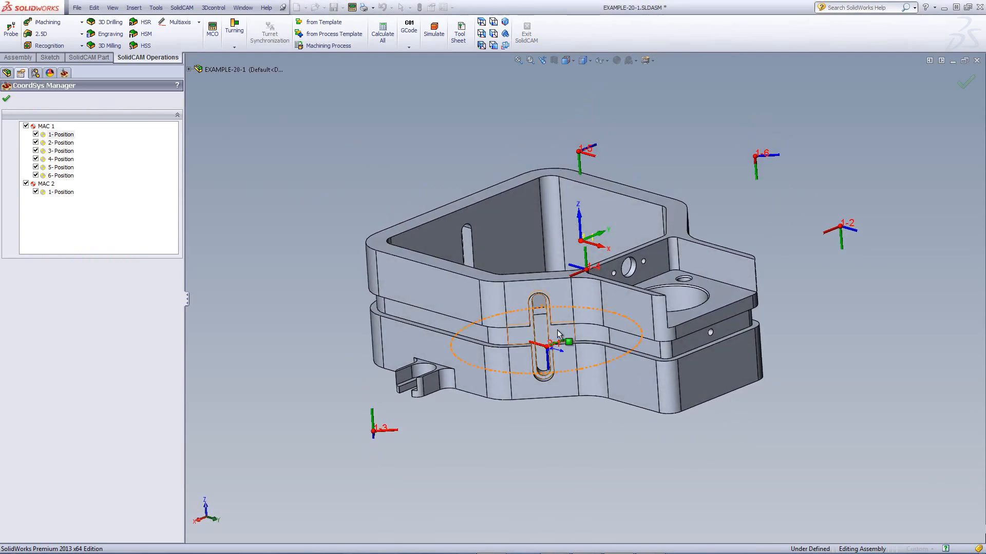
click(69, 145)
click(65, 169)
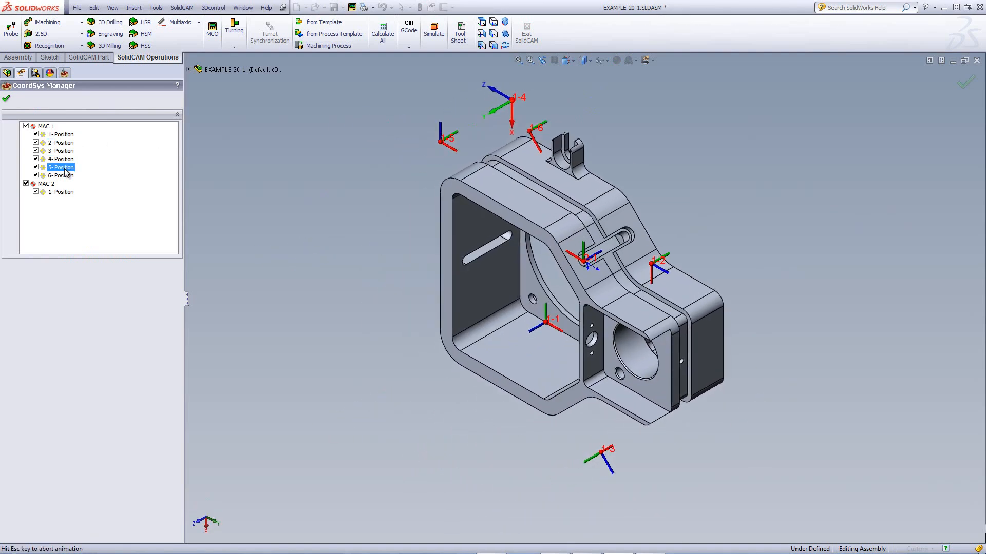
click(65, 170)
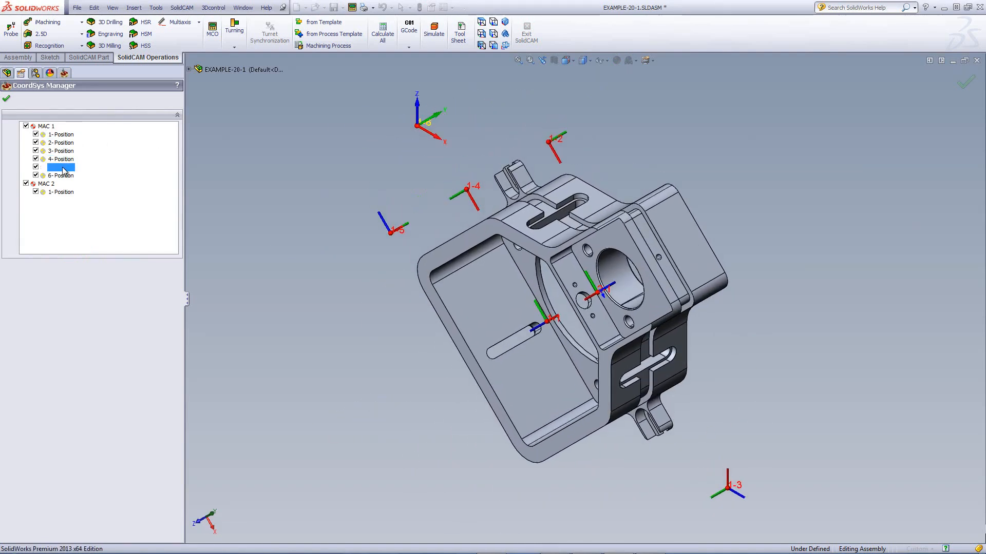
click(62, 151)
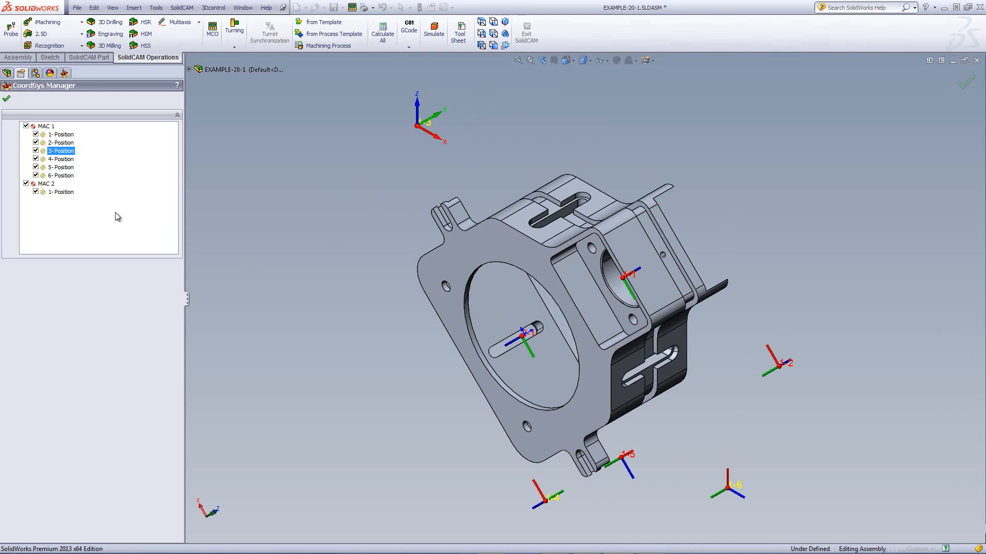
click(61, 193)
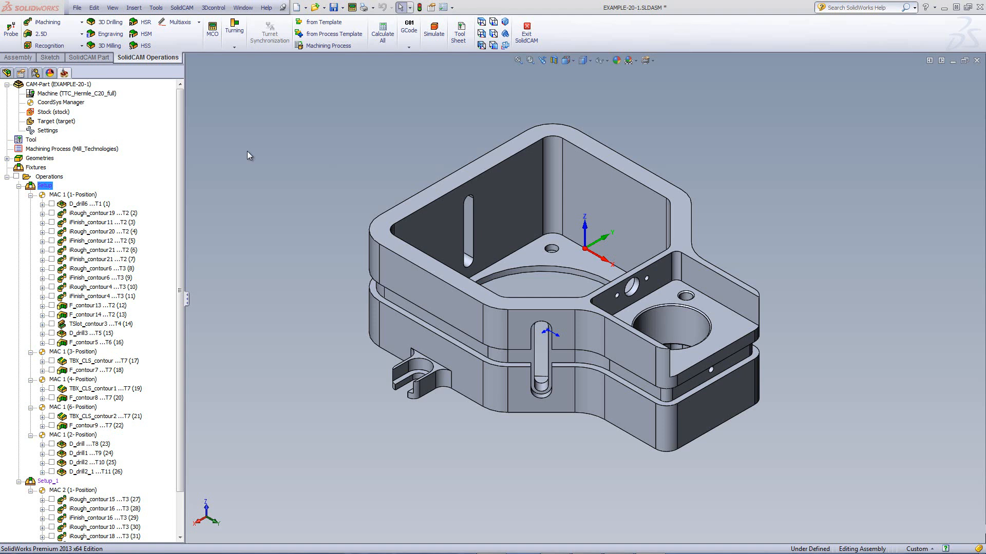
- Activate the assembly's stock configuration and inspect the raw stock block on its clamping fixture
click(35, 73)
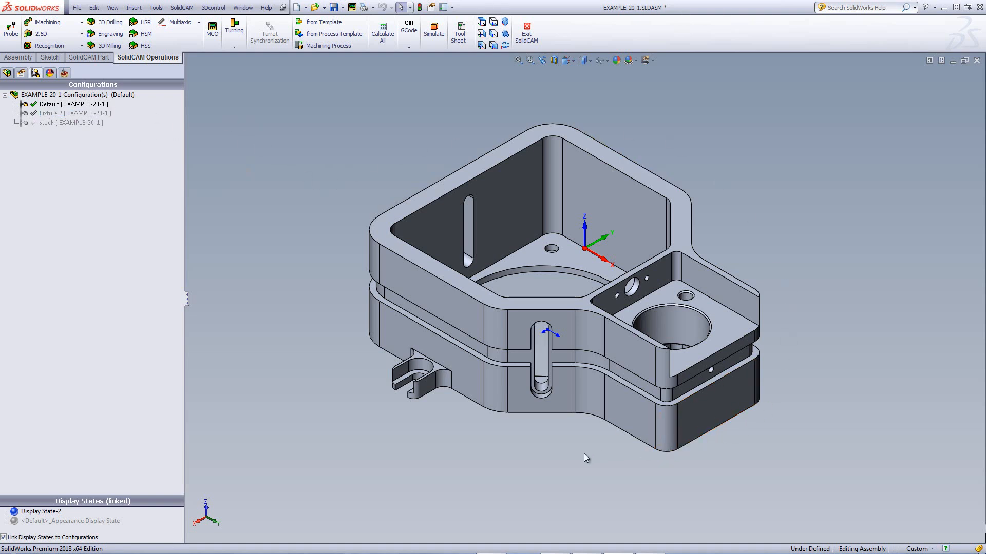
click(46, 123)
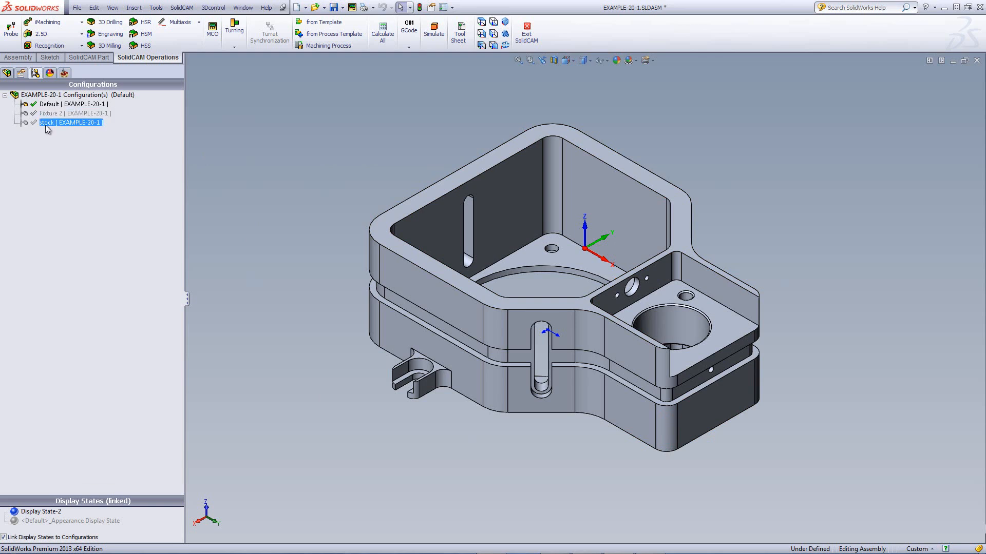
double_click(46, 123)
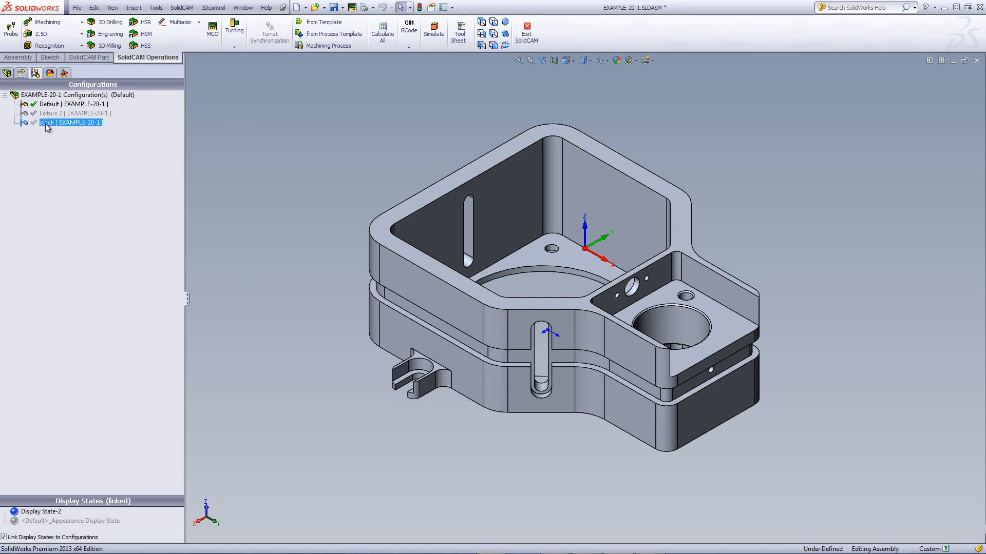
scroll(376, 245, up, 5)
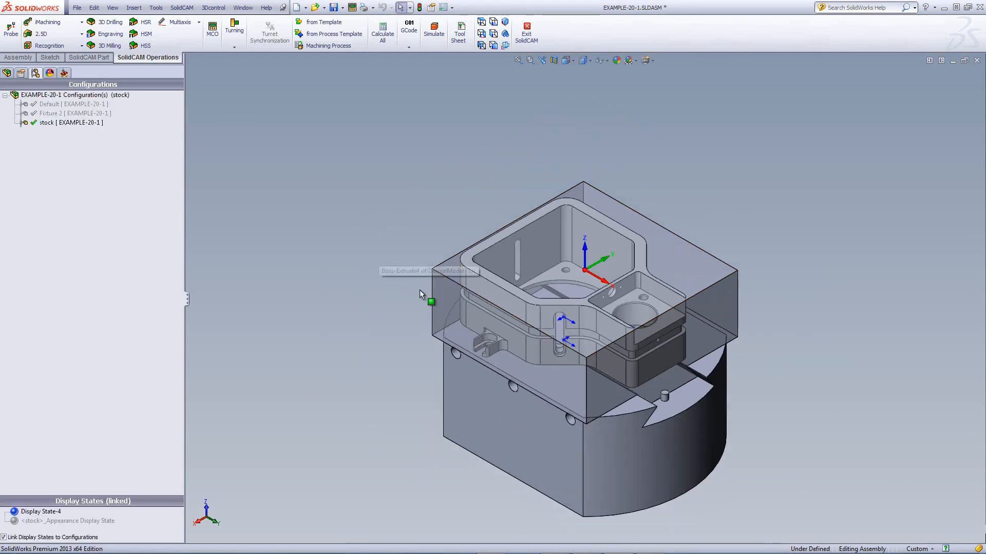
scroll(485, 343, down, 1)
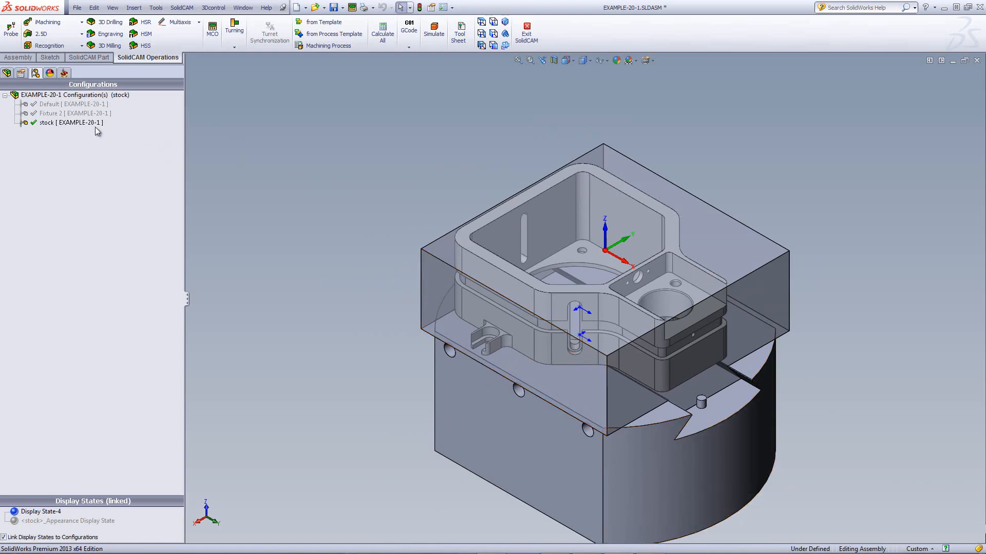
- Activate the Fixture 2 configuration to inspect the second clamping arrangement, and switch back to the Default configuration
double_click(77, 113)
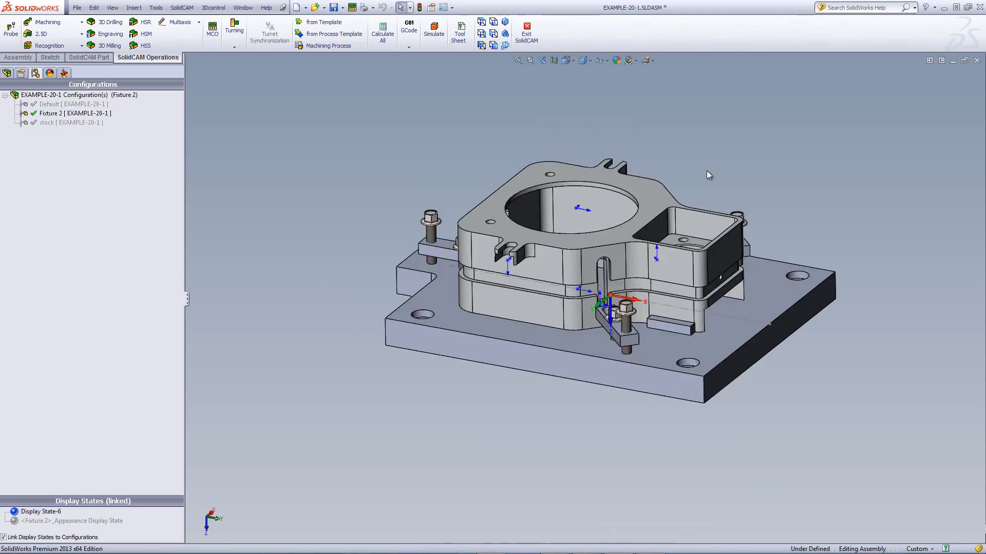
middle_drag(559, 220, 545, 251)
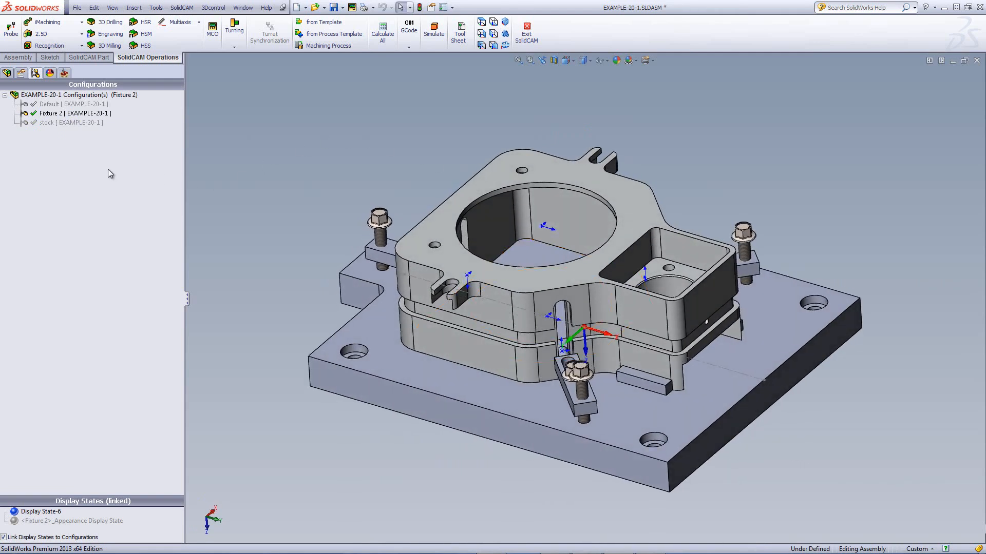
click(61, 105)
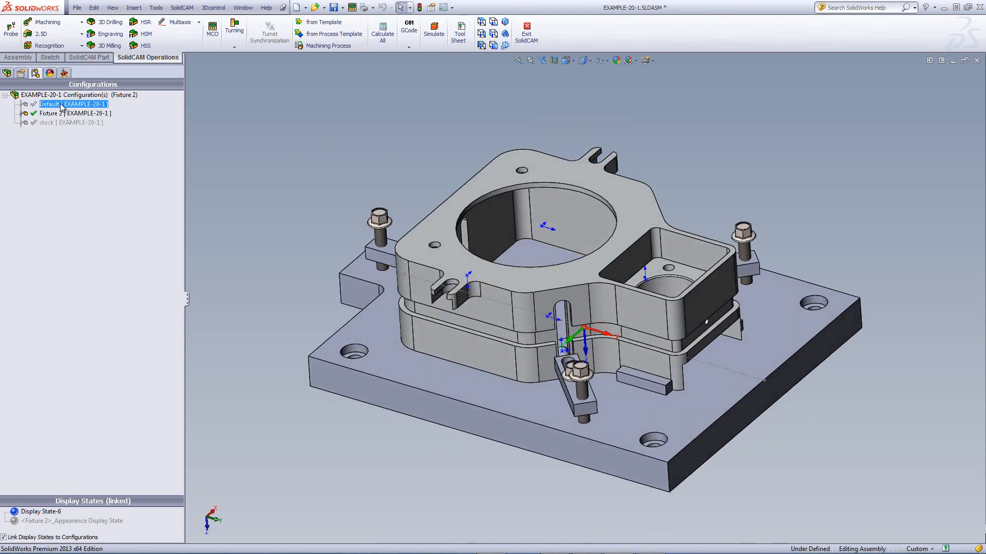
double_click(61, 105)
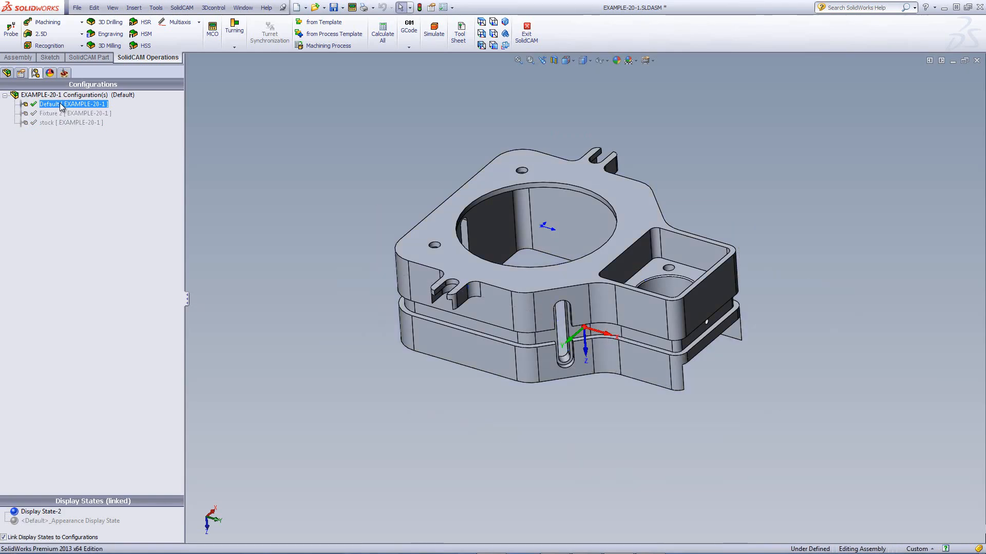
middle_drag(271, 184, 734, 195)
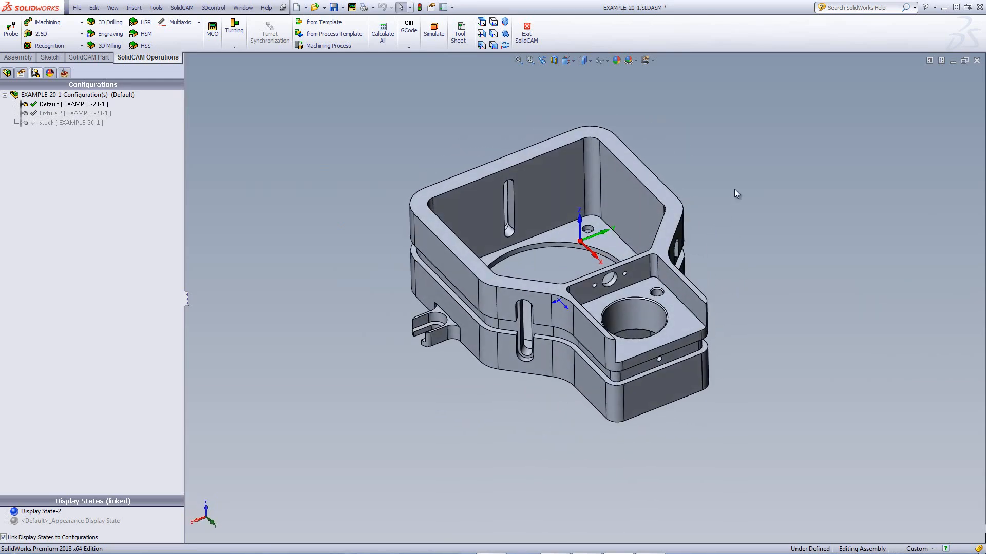
- Review the machine setups of Setup and Setup_1, displaying each setup's clamping fixture on the model
click(64, 74)
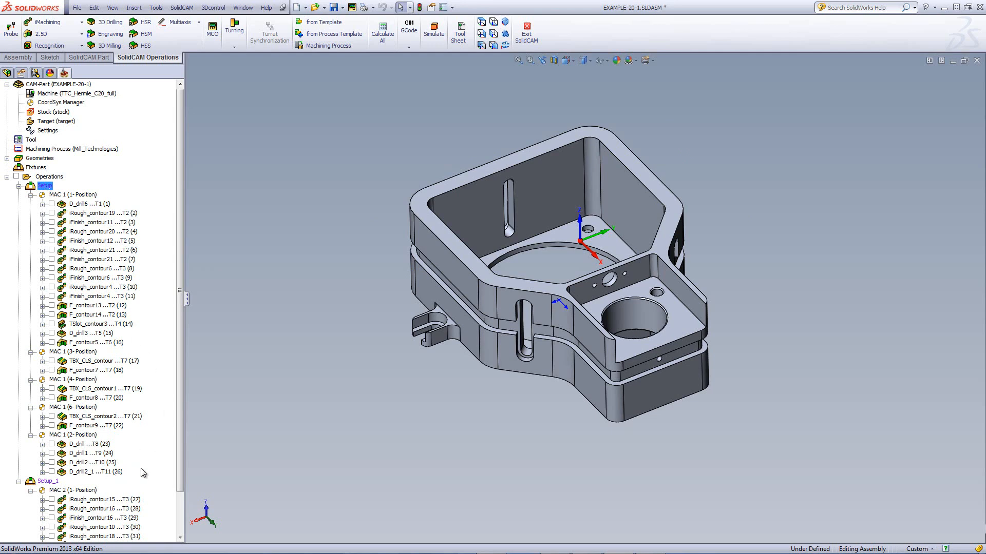
scroll(179, 488, down, 2)
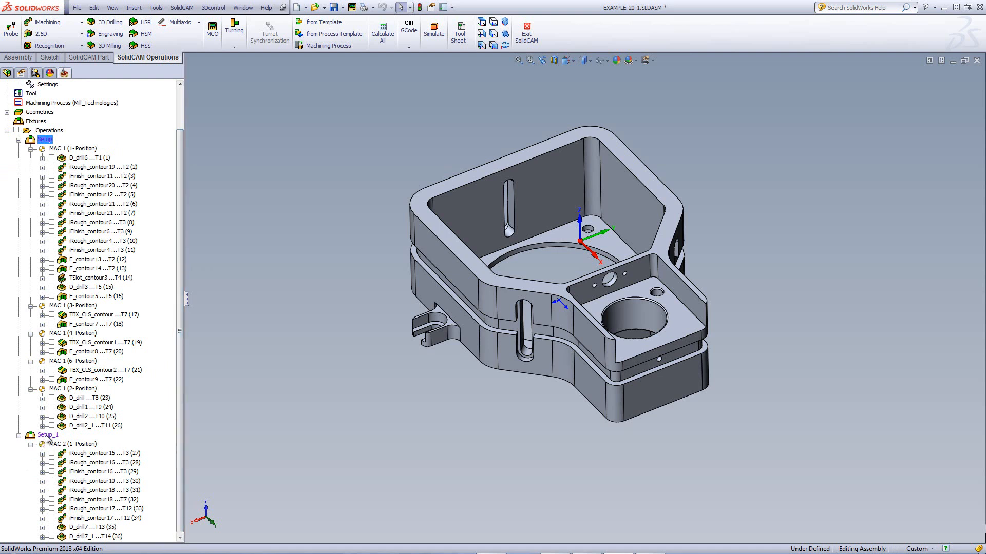
double_click(44, 141)
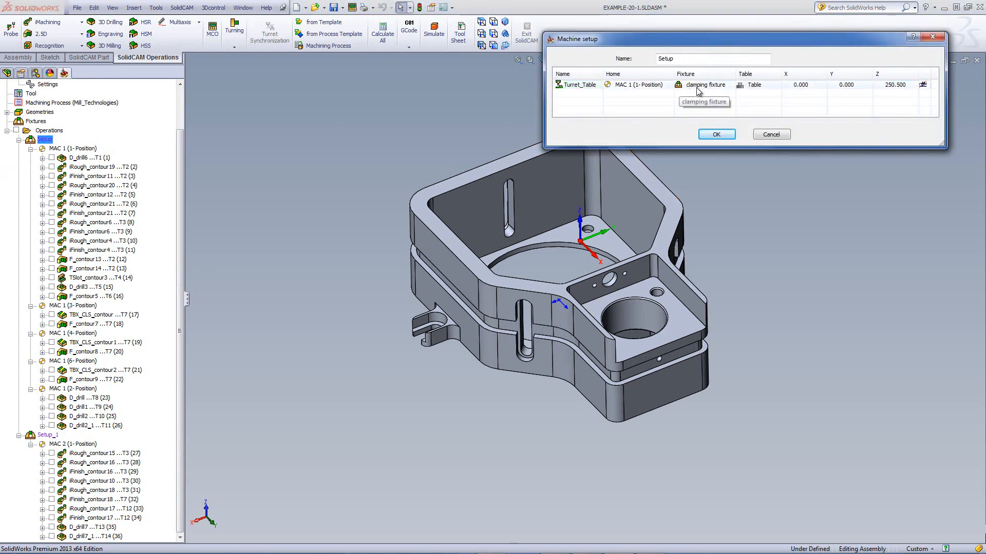
click(922, 85)
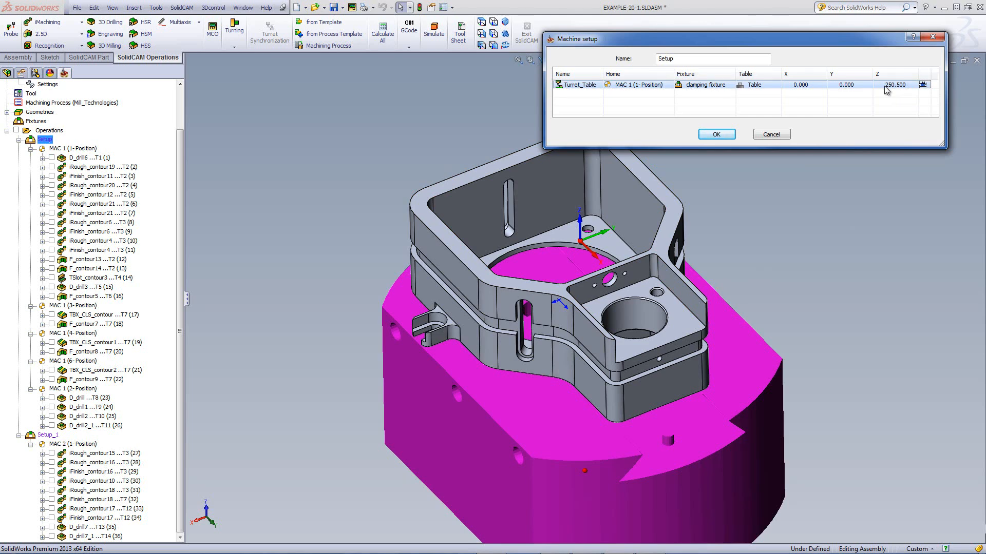
click(775, 135)
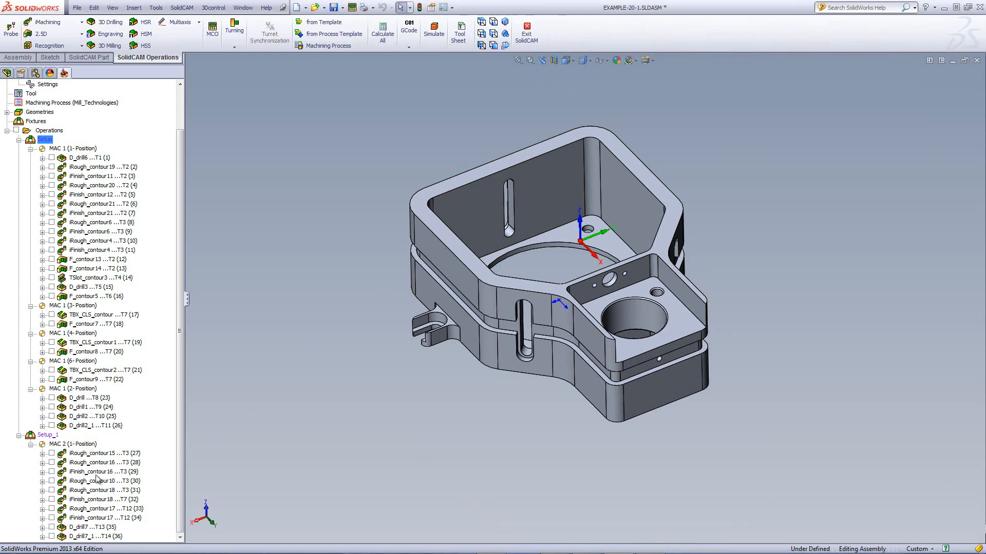
double_click(49, 435)
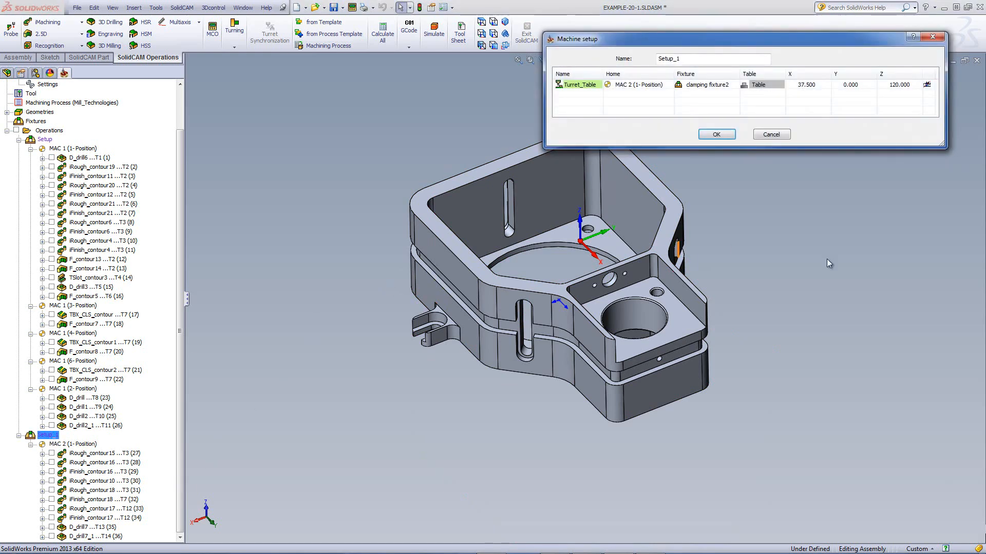
click(926, 86)
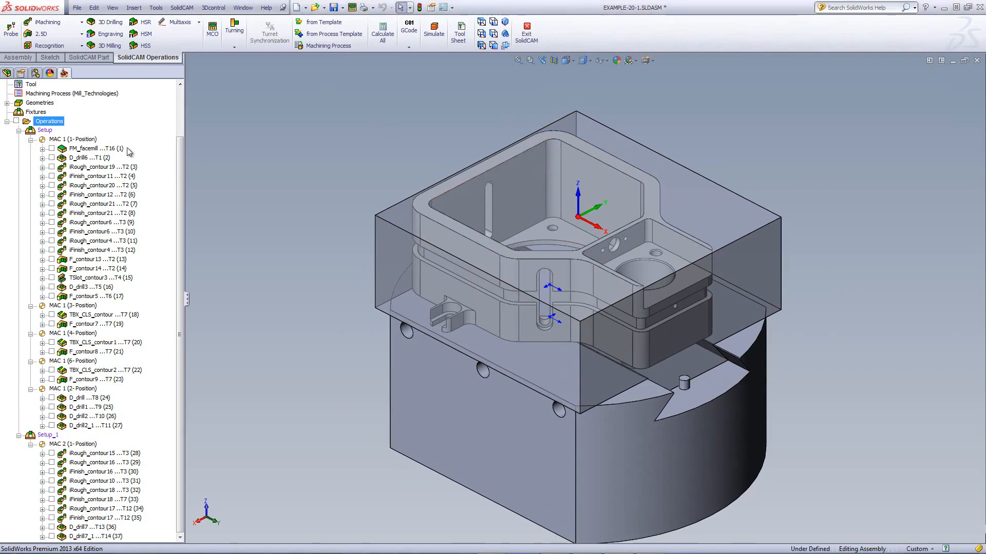
- Open the FM_facemill operation and display its facemill geometry on the model
double_click(96, 150)
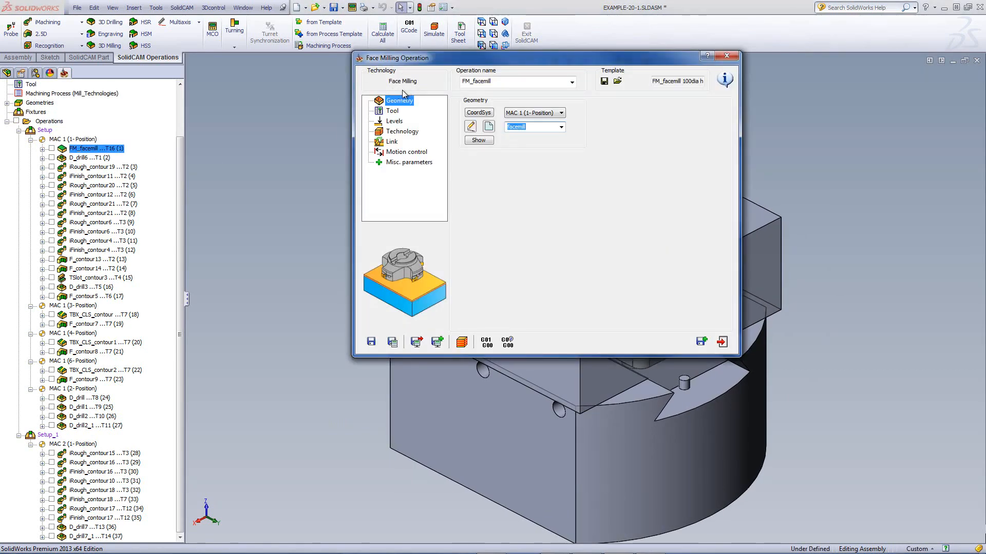
click(478, 140)
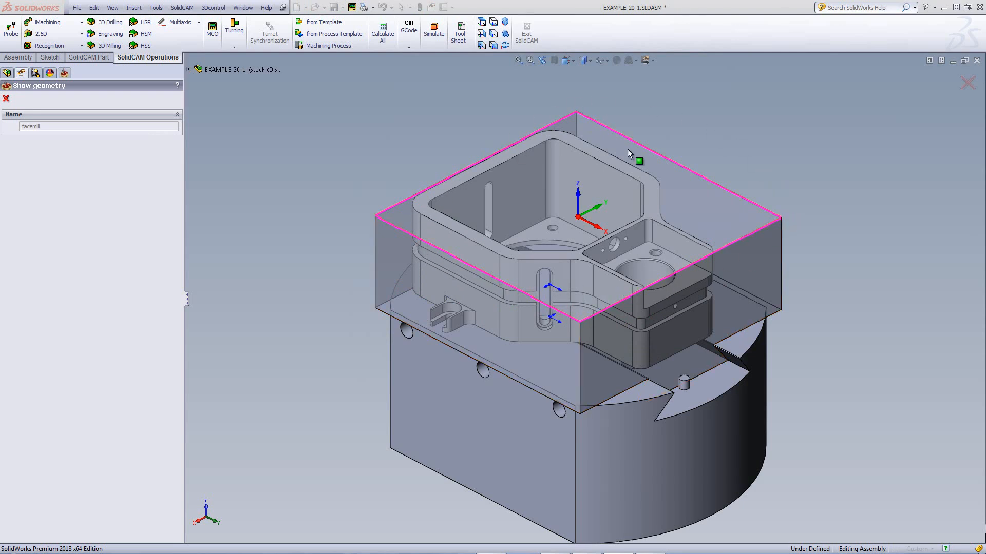
click(6, 98)
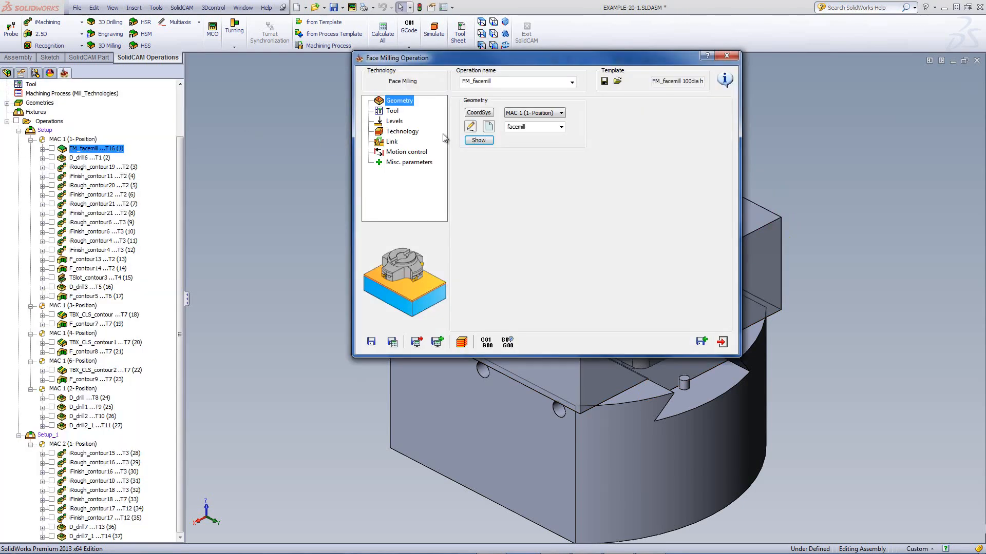
- Inspect the facemill geometry definition and its base geometry choices, keeping stock selected, and leave without saving
click(470, 126)
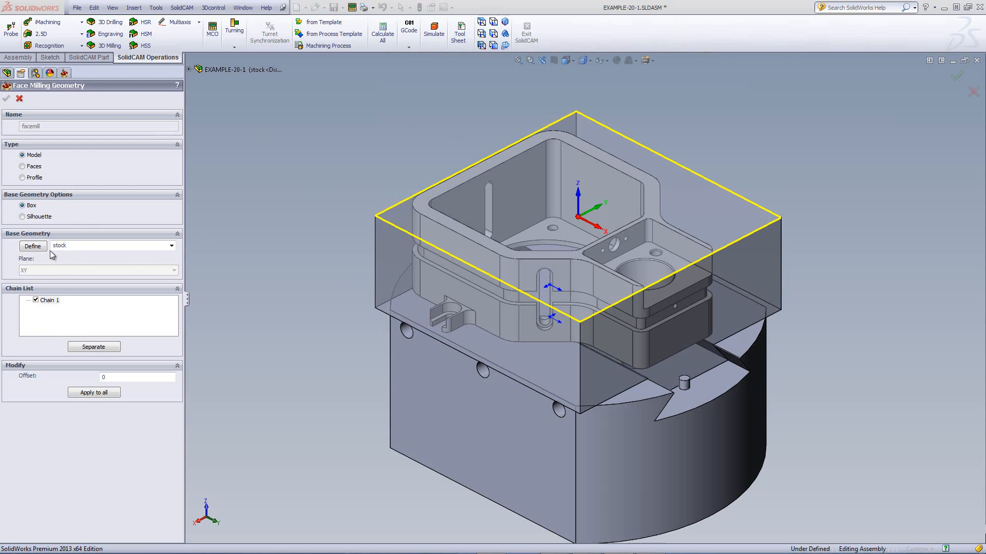
click(171, 246)
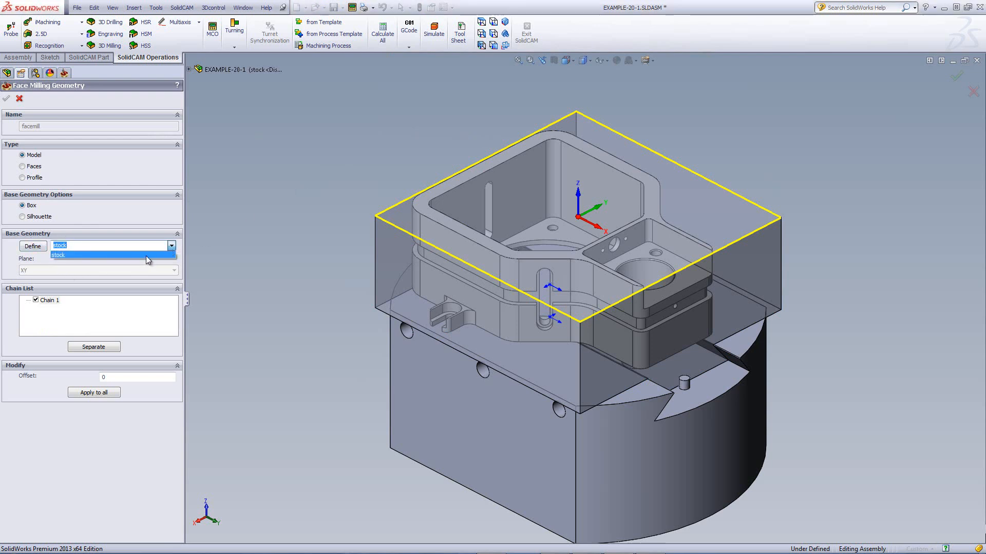
click(146, 256)
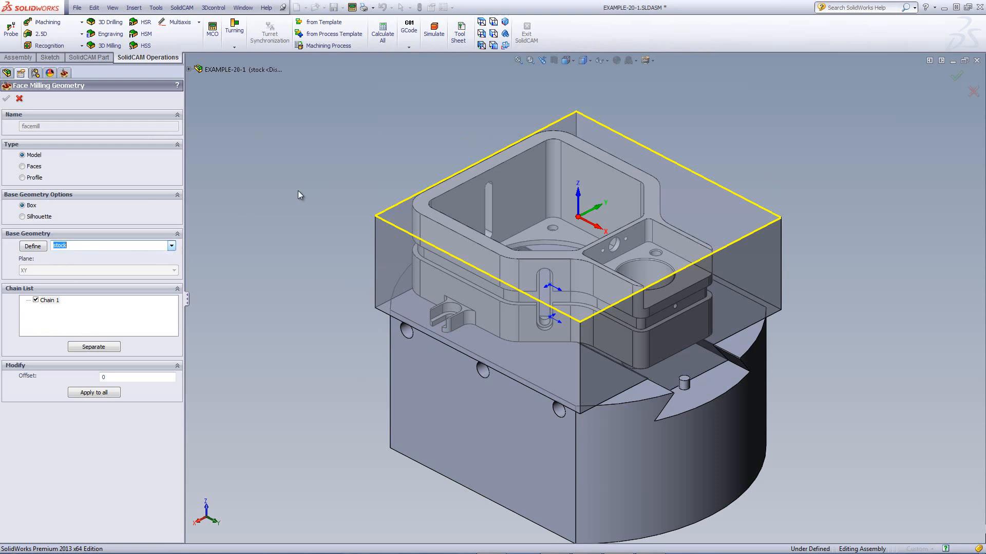
click(18, 98)
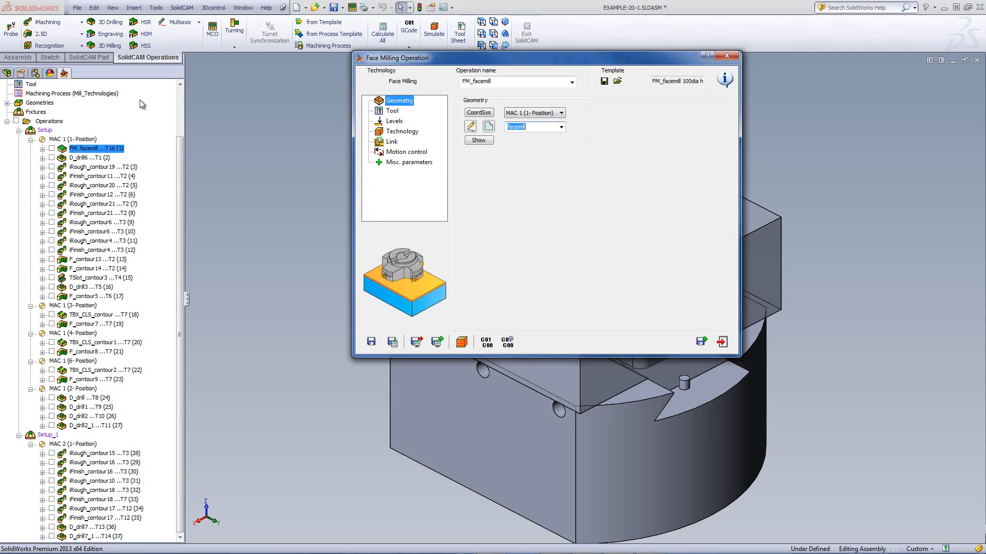
- Review the face milling operation's tool, levels and technology settings, keeping the Hatch technology and checking the overlap as percentage of tool diameter
click(393, 111)
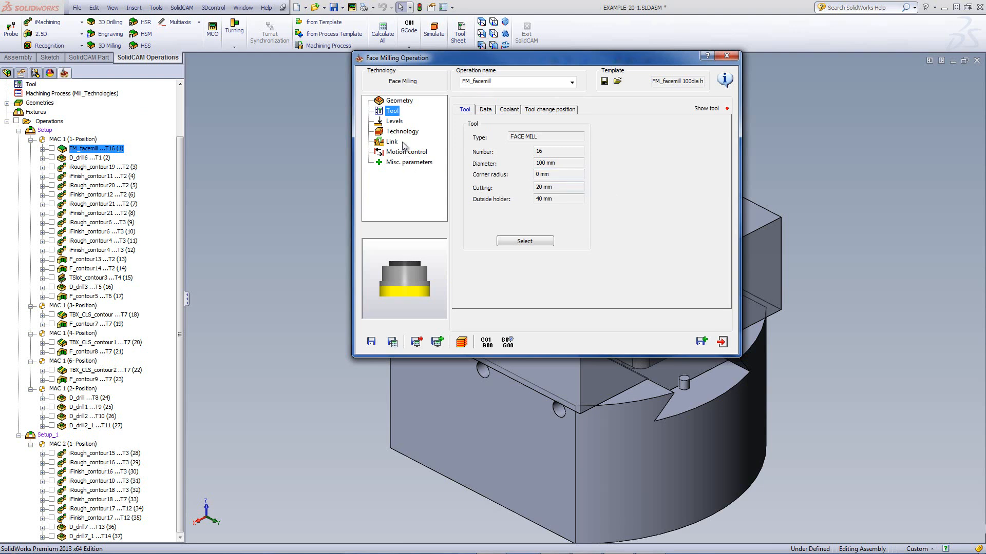
click(395, 122)
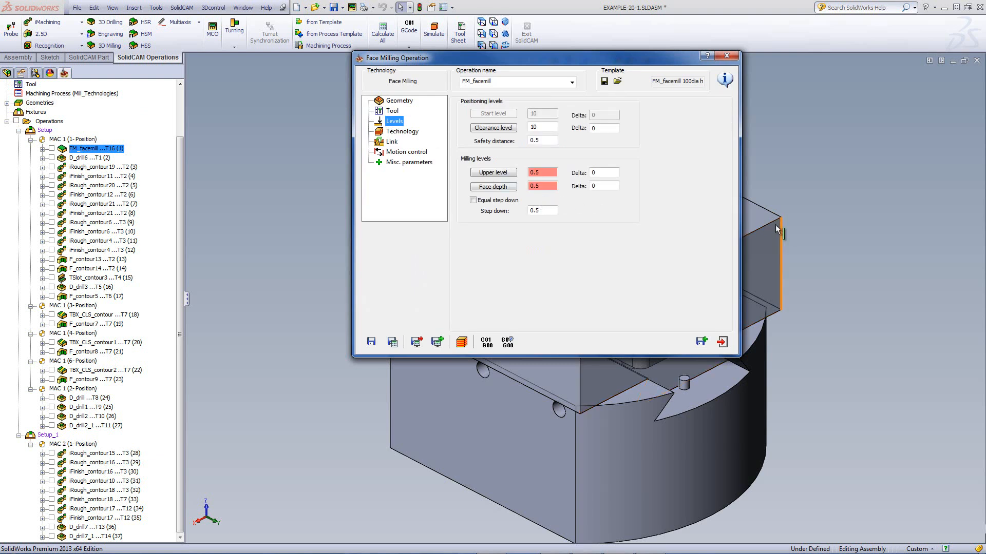
click(402, 132)
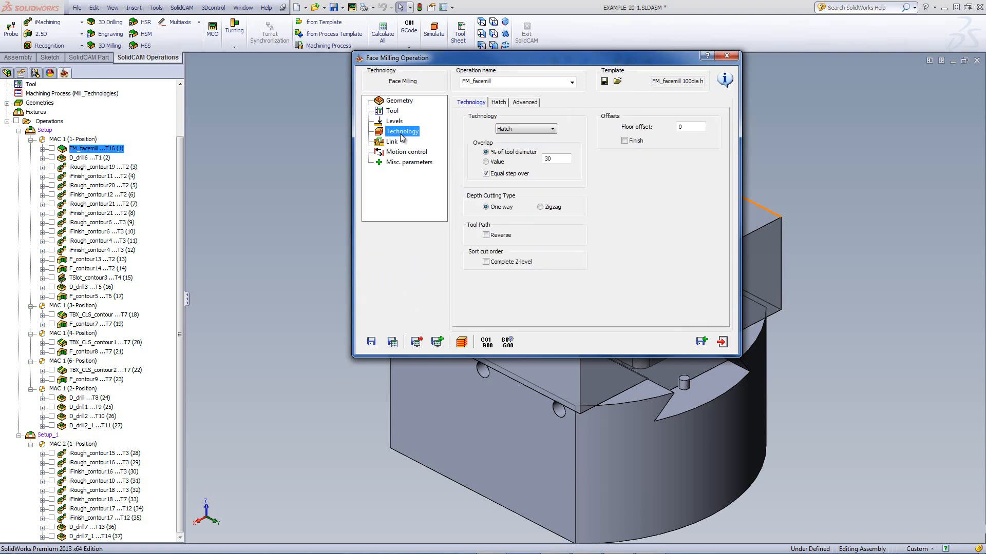
click(519, 129)
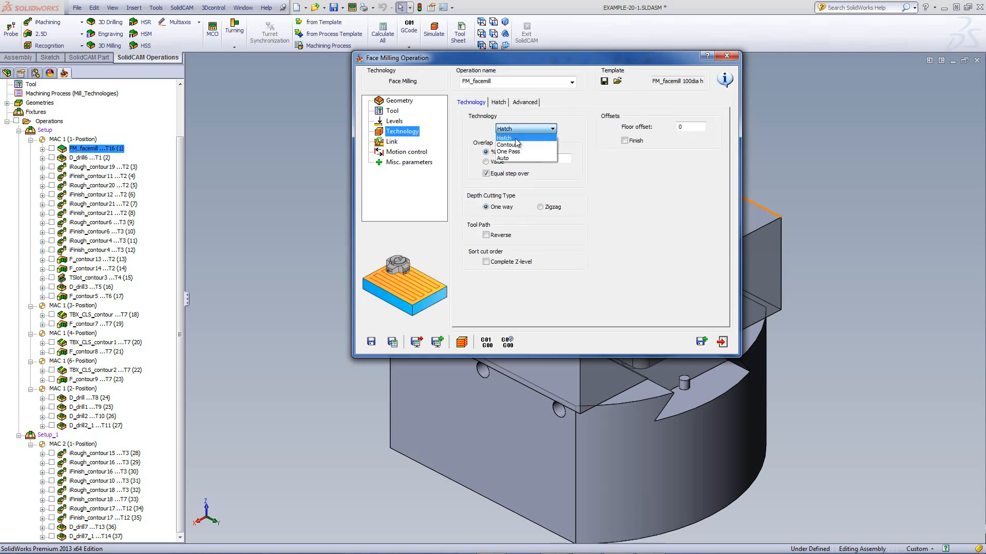
click(516, 138)
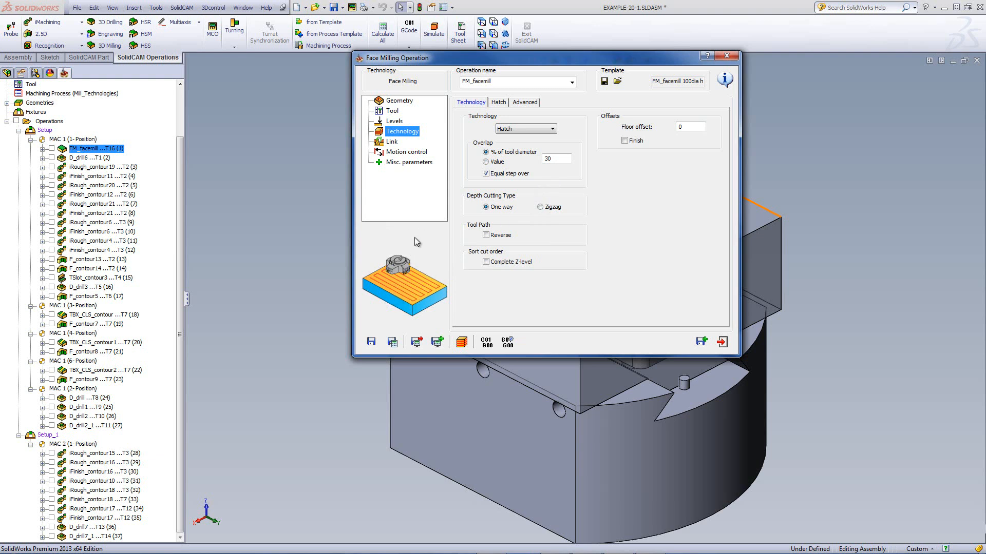
click(556, 160)
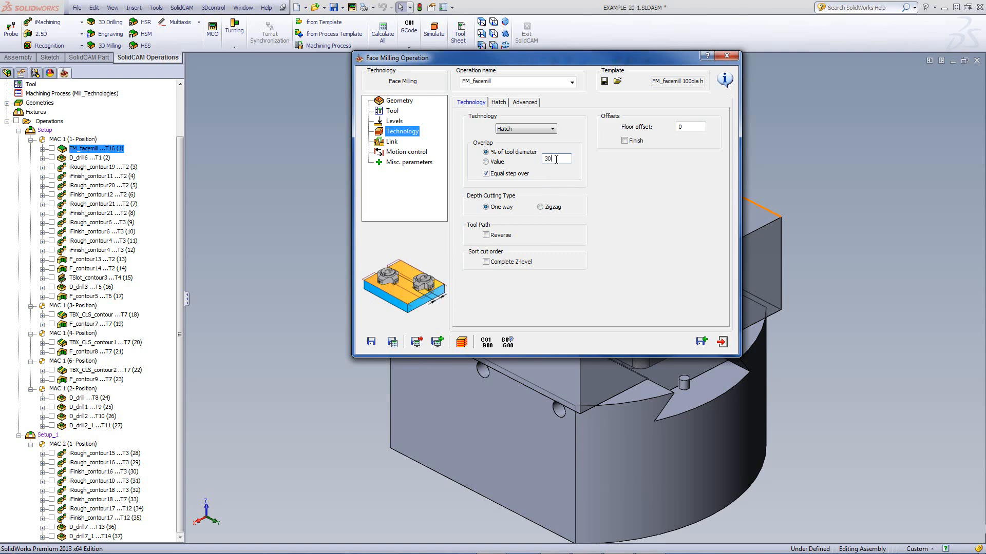
- Simulate the FM_facemill operation in SolidVerify, stepping through the passes across the top of the stock
click(462, 341)
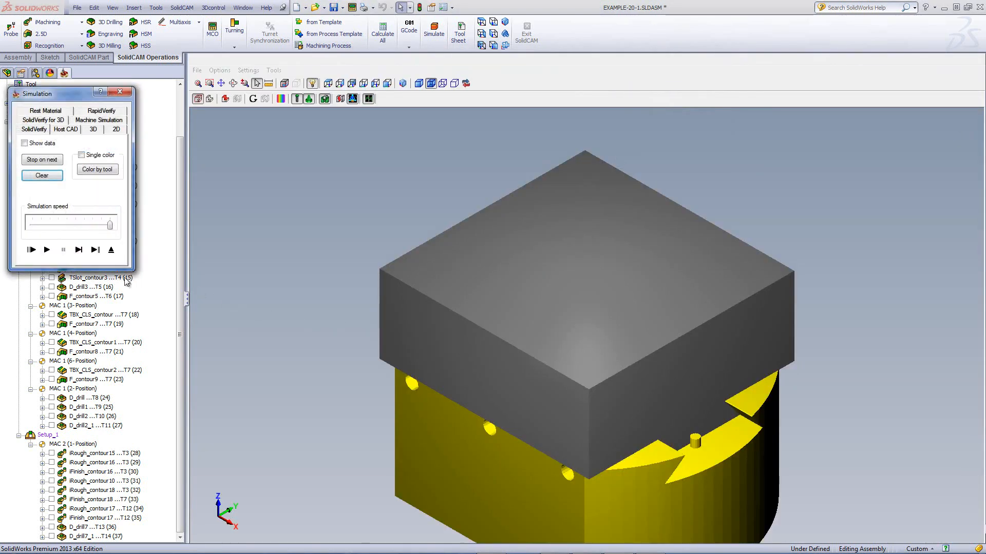
click(81, 251)
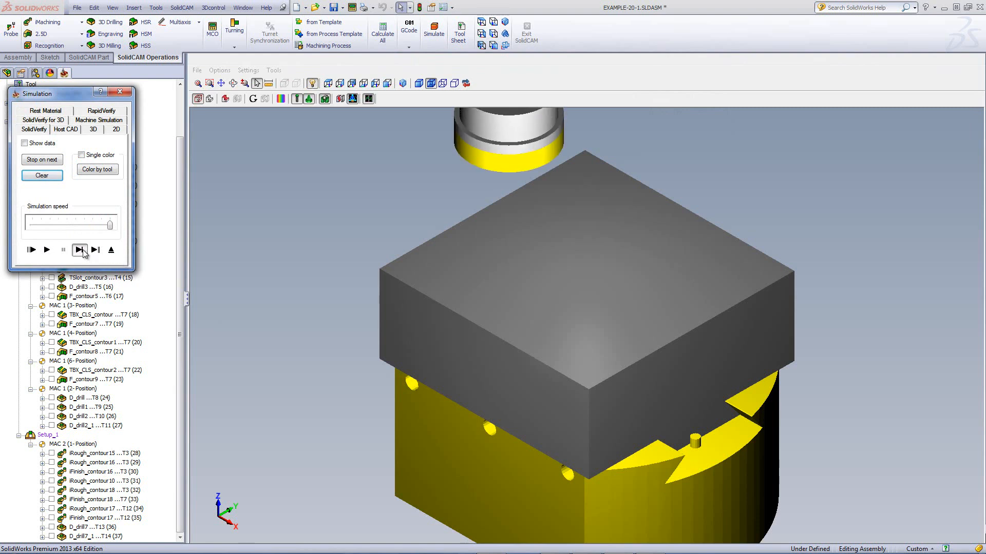
click(83, 252)
click(84, 252)
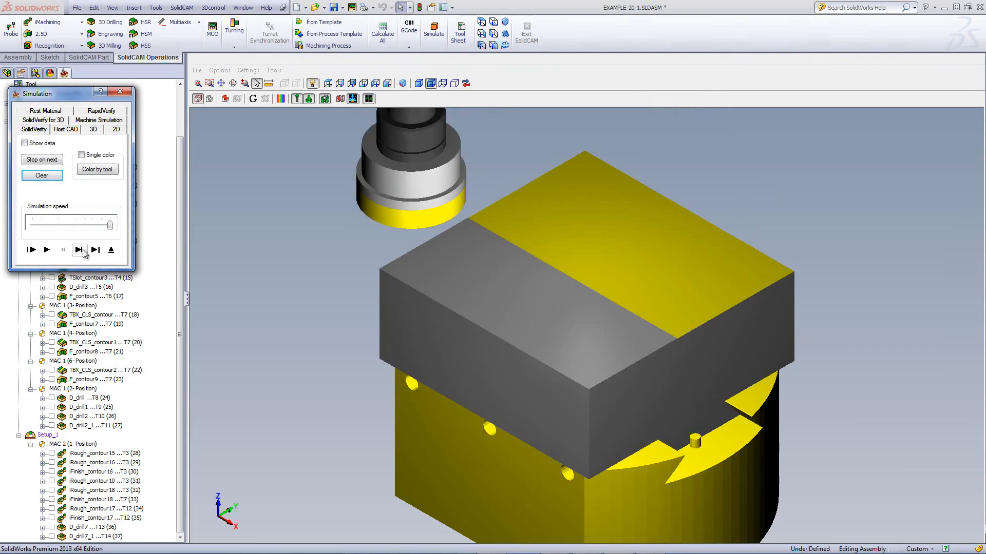
click(84, 251)
click(84, 252)
click(83, 252)
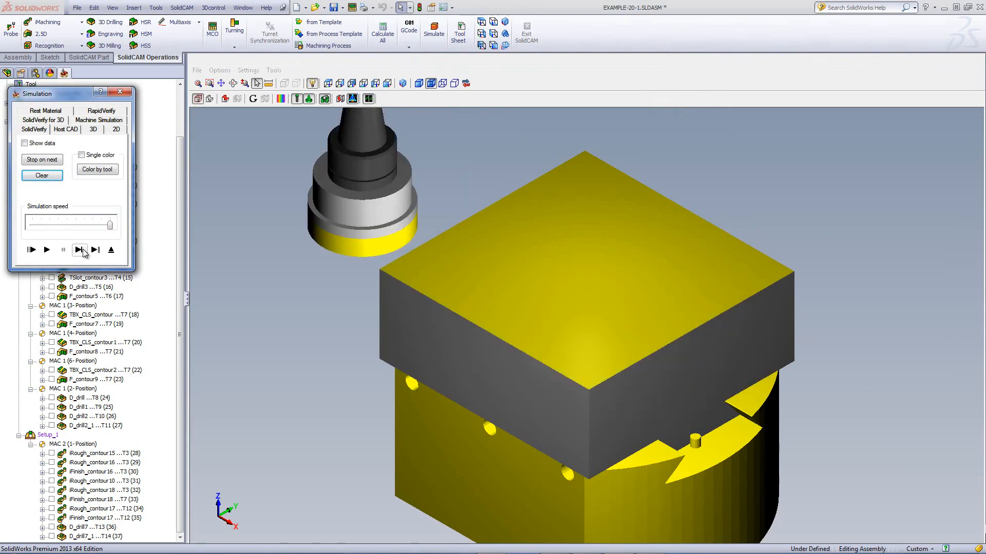
click(47, 250)
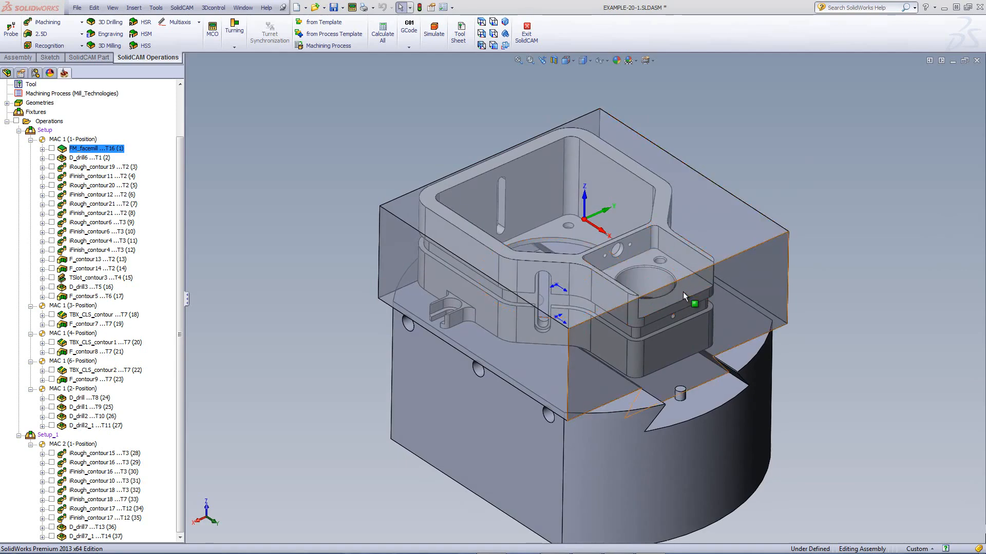
- Inspect the small pocket and its large bore edge on the part inside the stock, and clear the selection
click(684, 293)
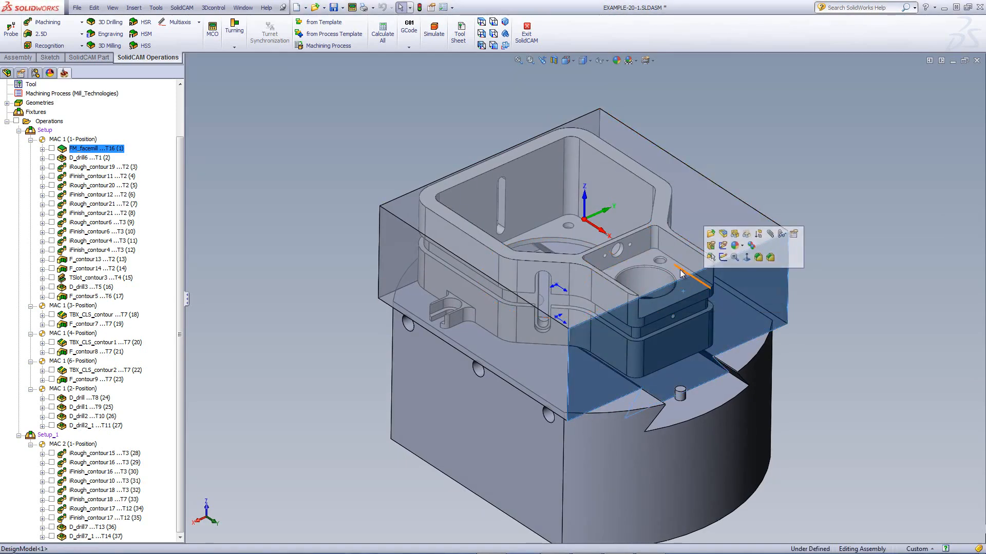
key(Escape)
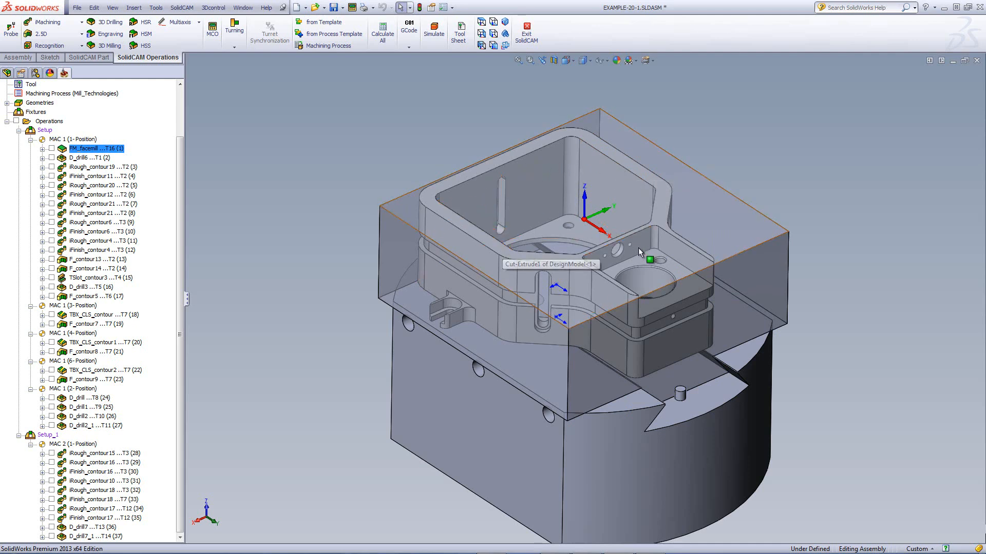
click(641, 266)
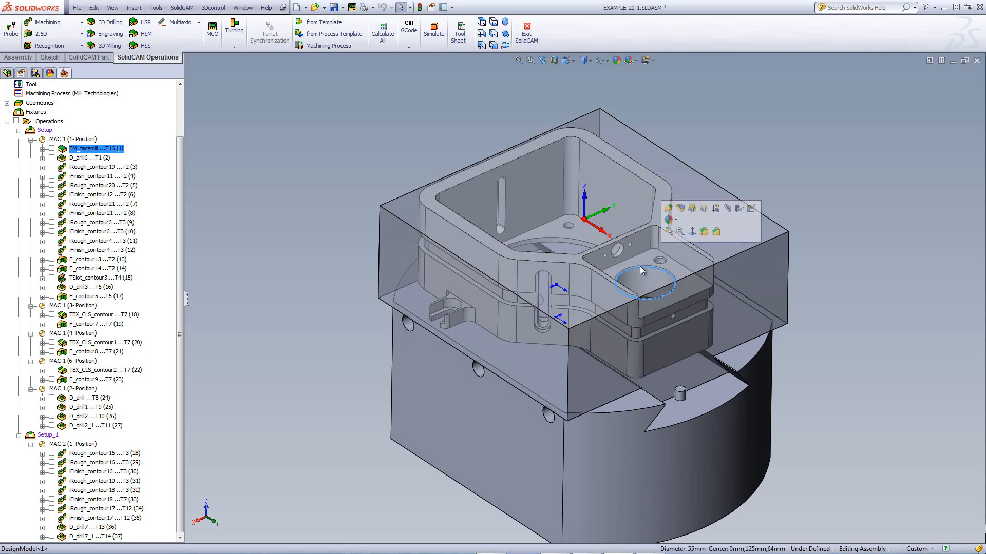
click(805, 127)
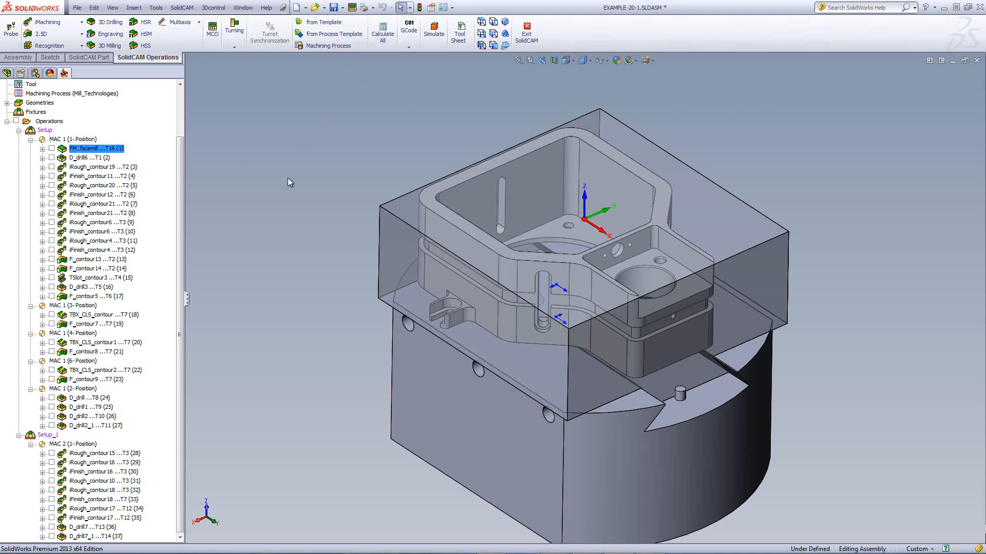
- Open the D_drill6 operation, display its drill geometry on the model, and review its tool and levels
double_click(80, 158)
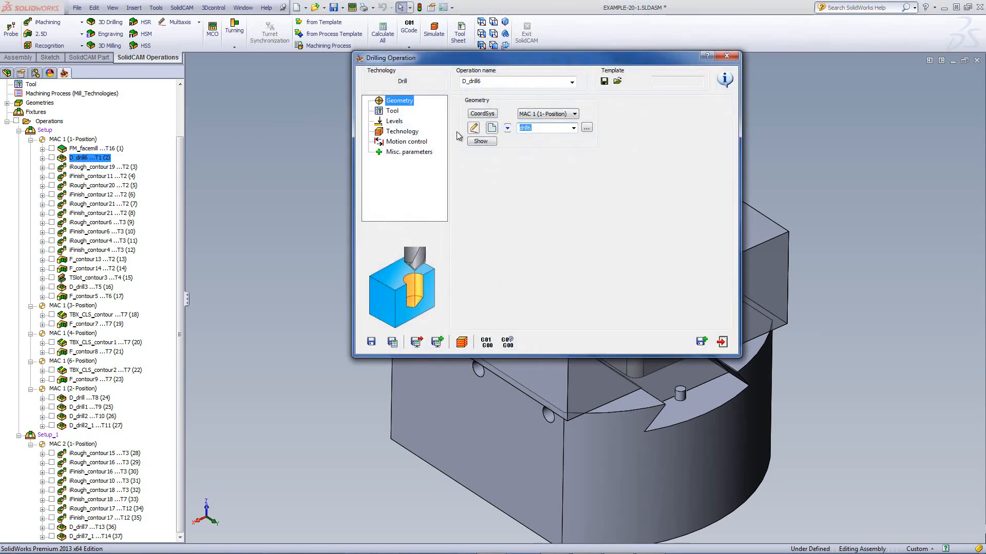
click(492, 141)
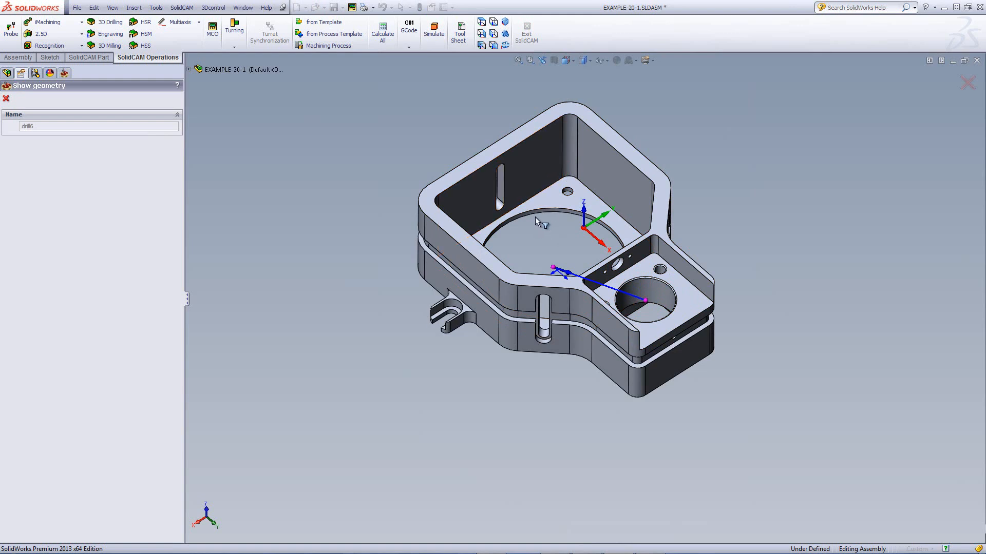
click(6, 98)
click(394, 113)
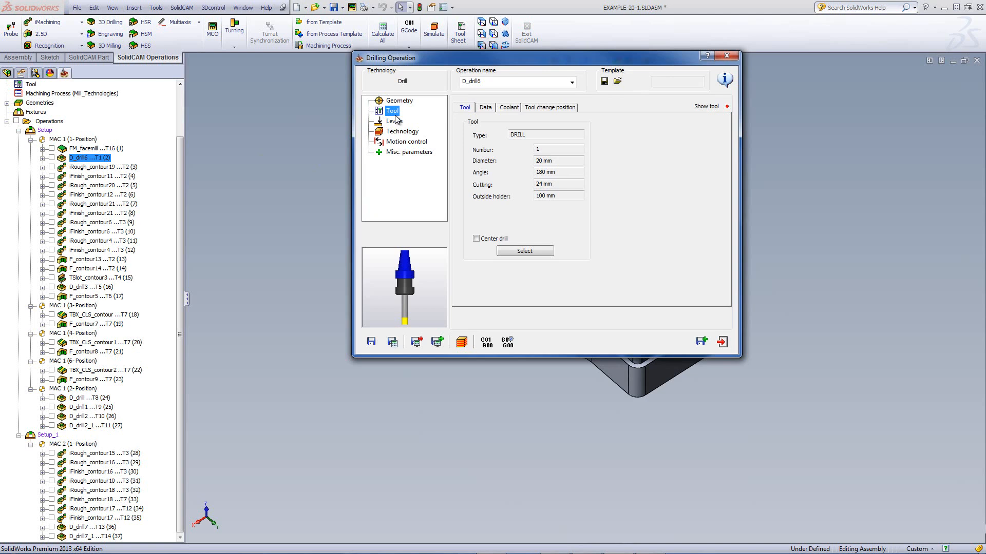
click(394, 121)
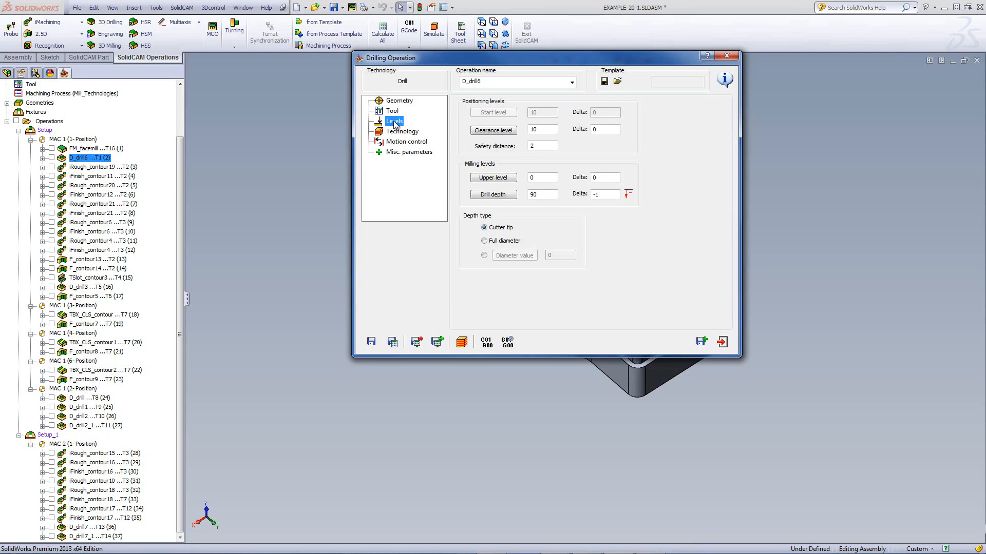
- Simulate the D_drill6 drilling in SolidVerify, and inspect the hole area in the large pocket's floor on the part
click(461, 341)
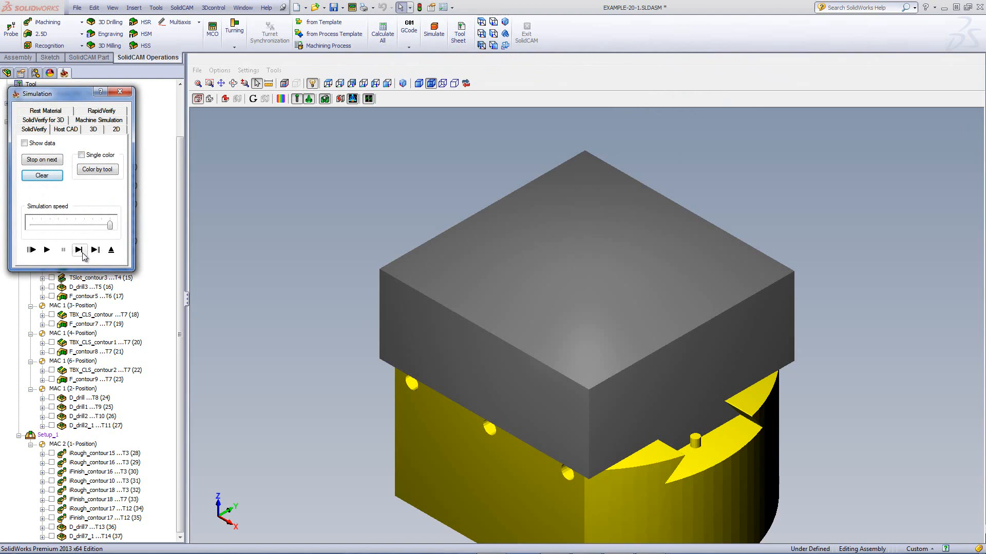
click(79, 251)
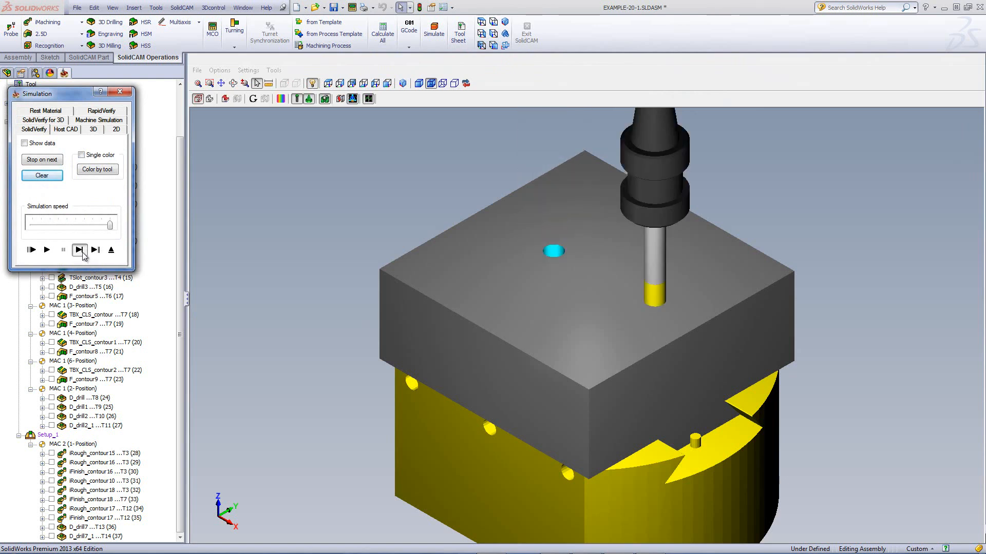
click(112, 251)
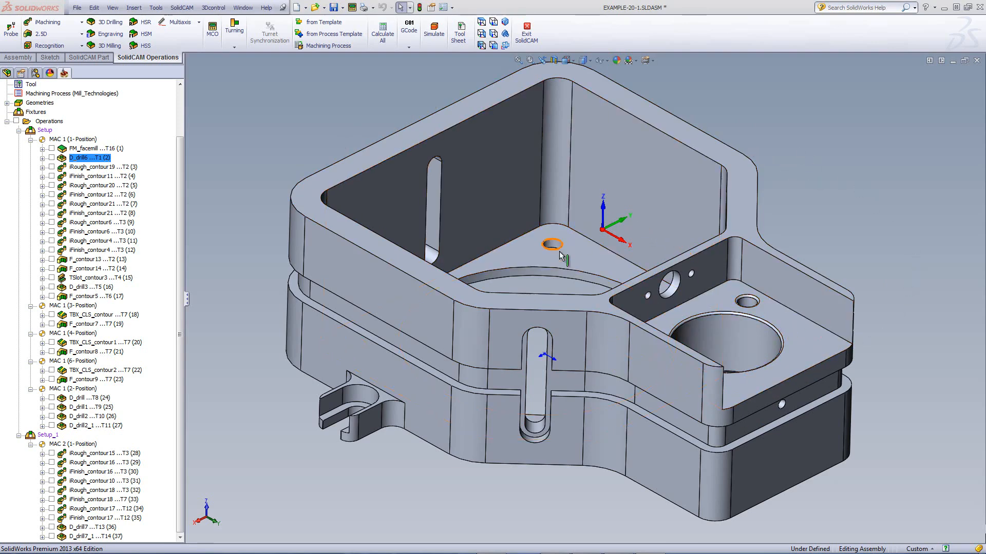
click(576, 258)
click(837, 147)
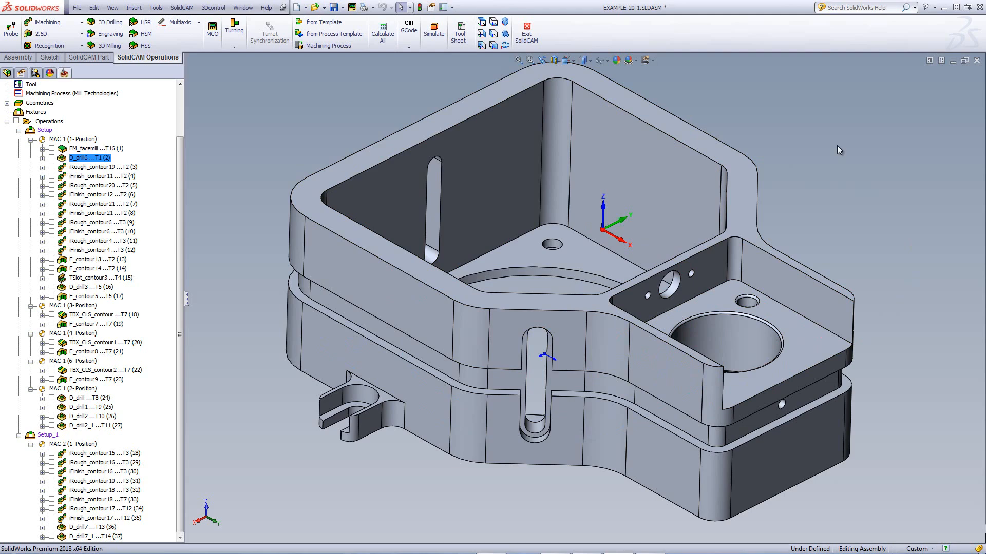
- Display the iRough_contour19 toolpath on the part, examine it from another angle, and hide it again
click(52, 167)
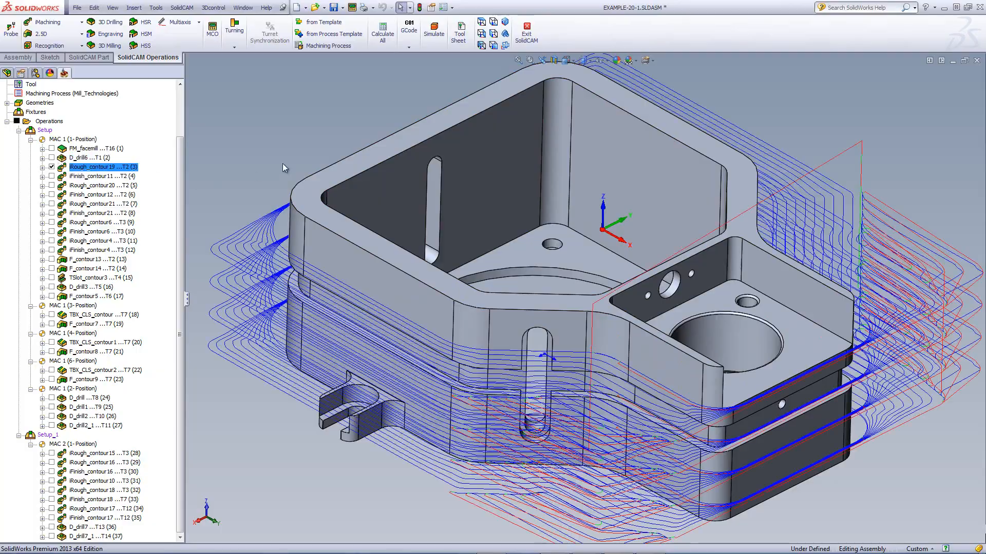
mouse_move(313, 143)
middle_down()
mouse_move(338, 103)
mouse_move(298, 146)
middle_up()
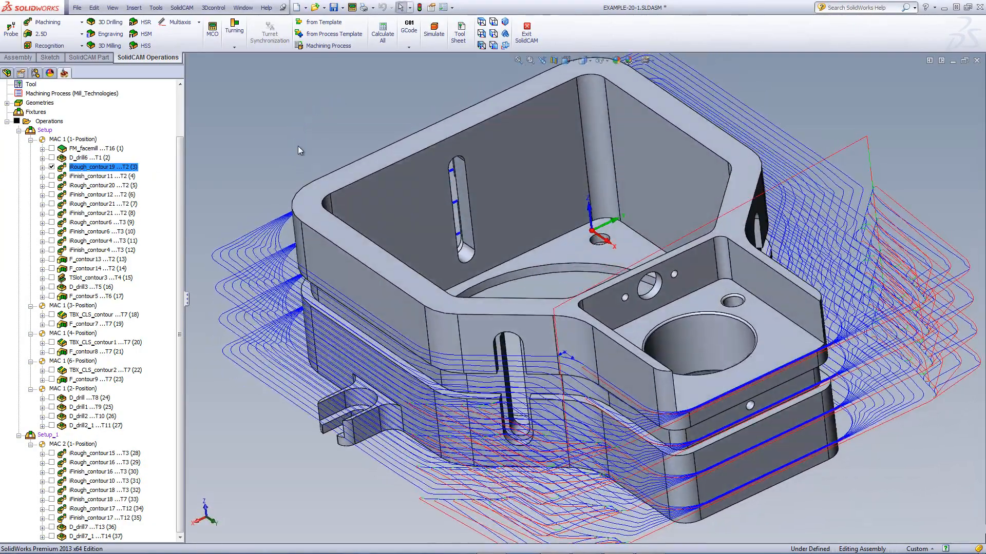
click(52, 167)
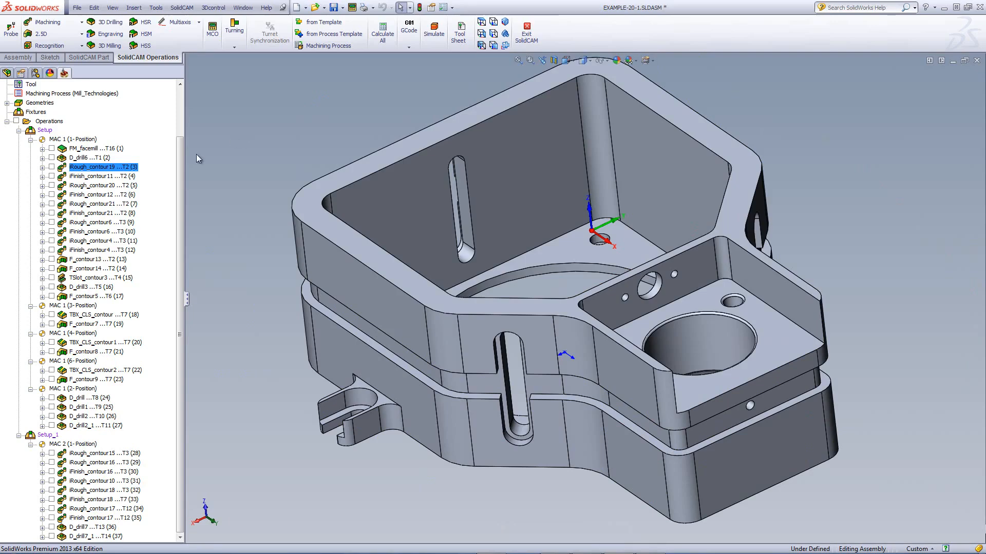
- Review the iMachining machine database, material and machining level in the EXAMPLE-20-1 milling part data, and leave without changes
drag(180, 165, 187, 113)
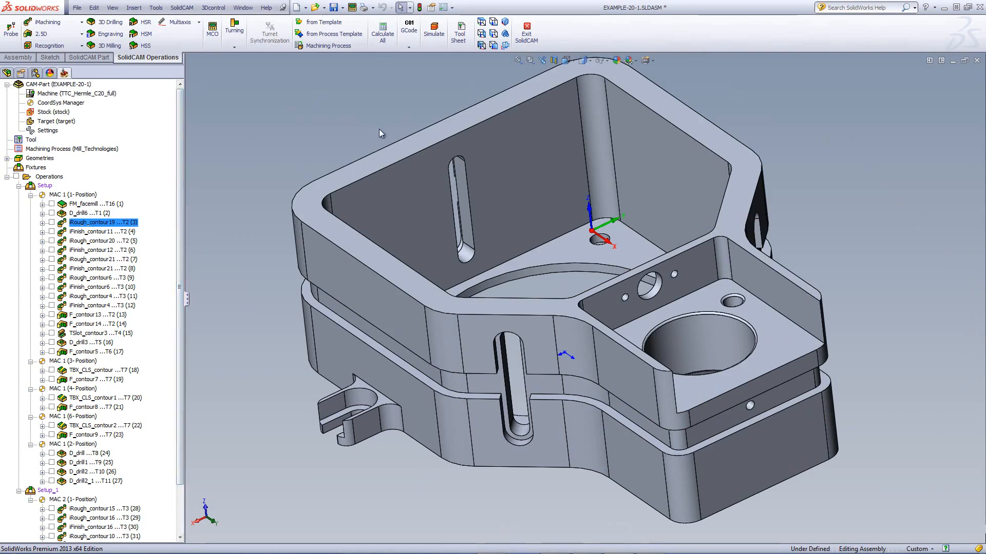
middle_drag(385, 125, 403, 102)
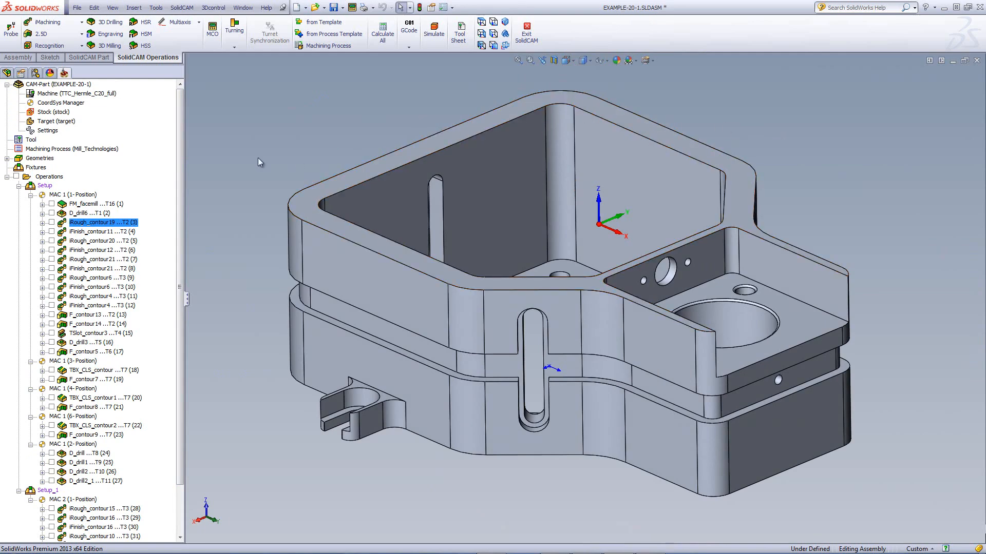
double_click(51, 84)
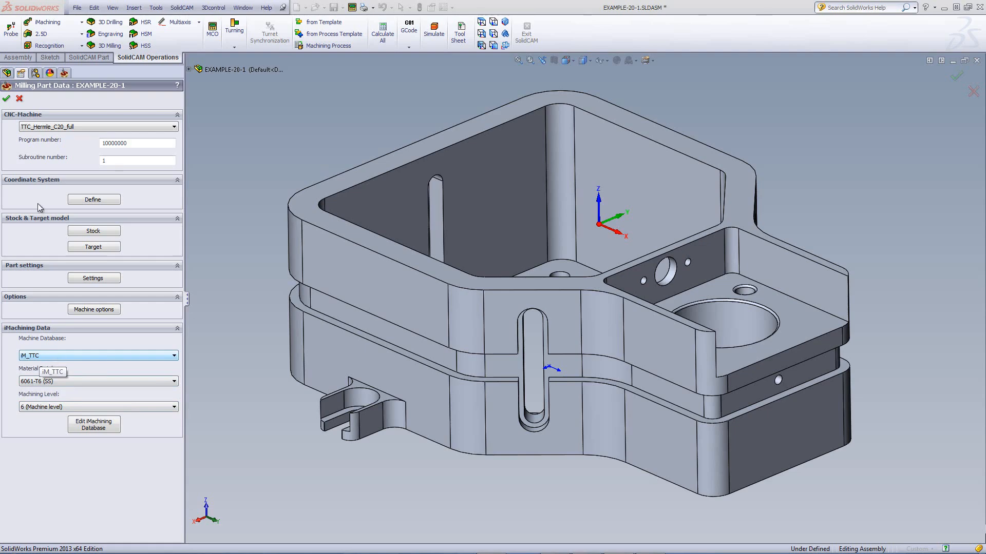
click(20, 99)
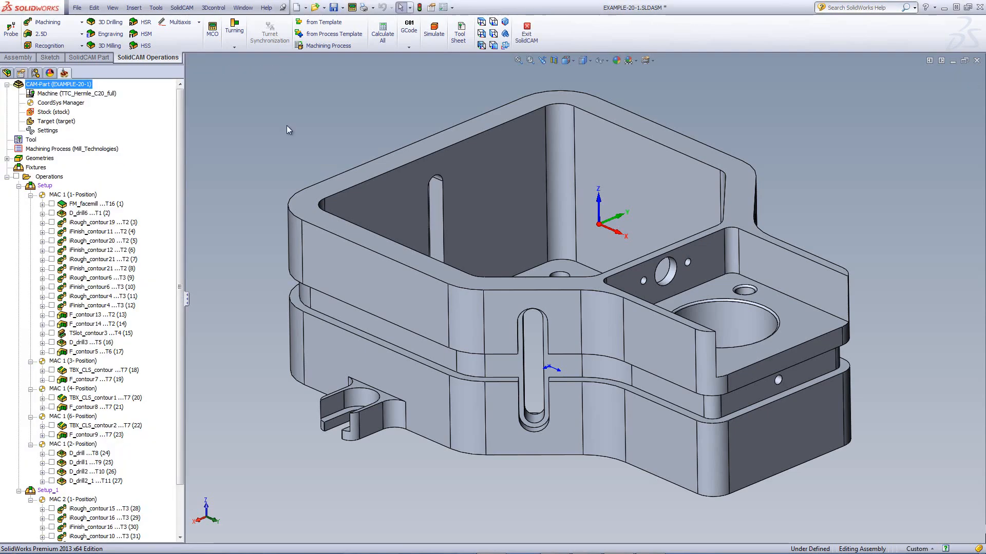
- Open the iRough_contour19 operation and examine its contour19 geometry on the stock in perspective and from above
double_click(93, 223)
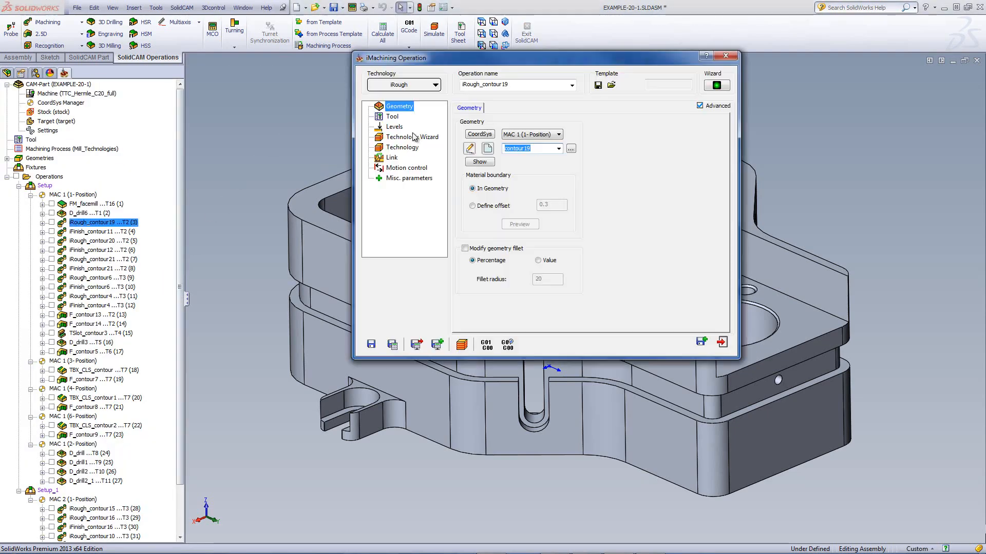
click(481, 162)
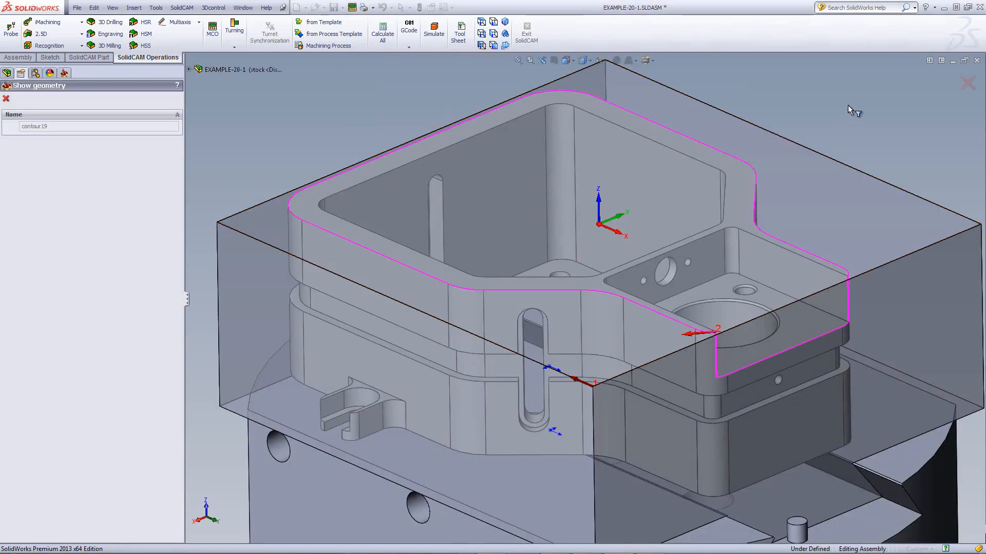
middle_drag(849, 104, 748, 220)
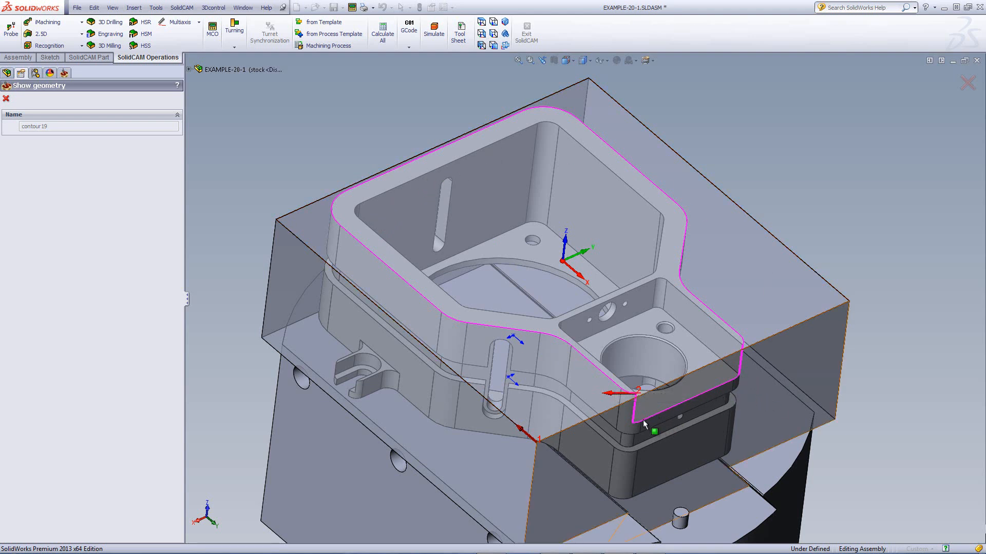
click(482, 22)
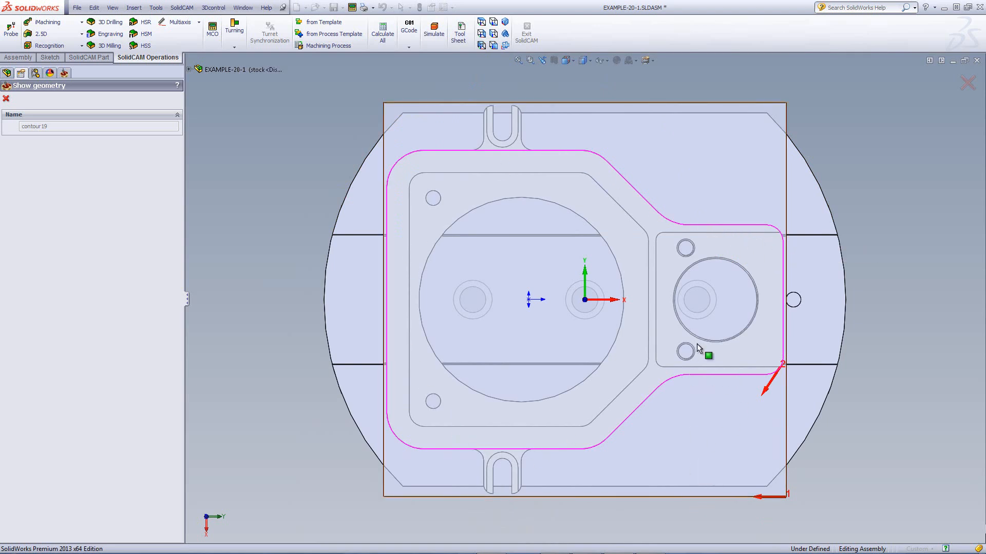
click(6, 98)
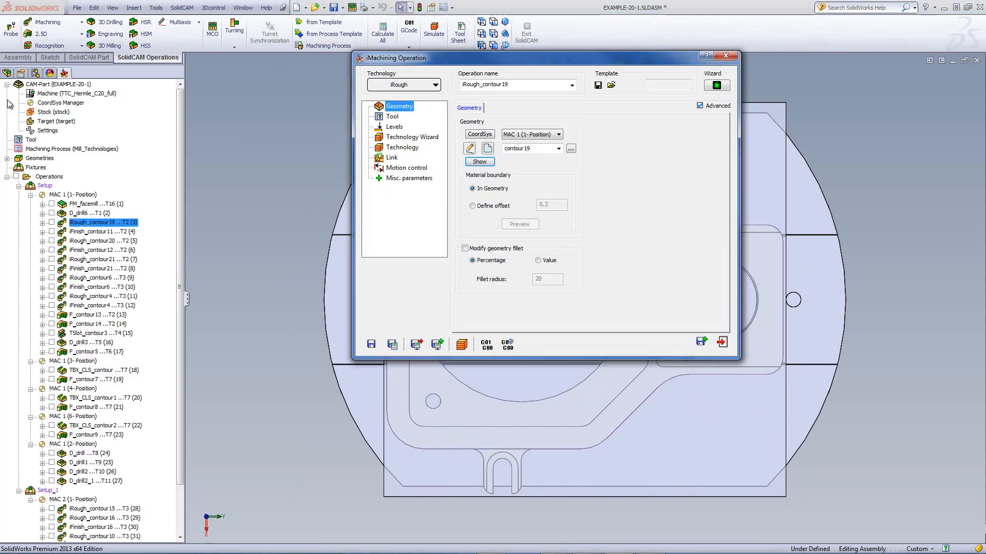
- Review the 16 mm end mill's dimensions in the tool table for iRough_contour19 and keep it as the operation's tool
click(393, 118)
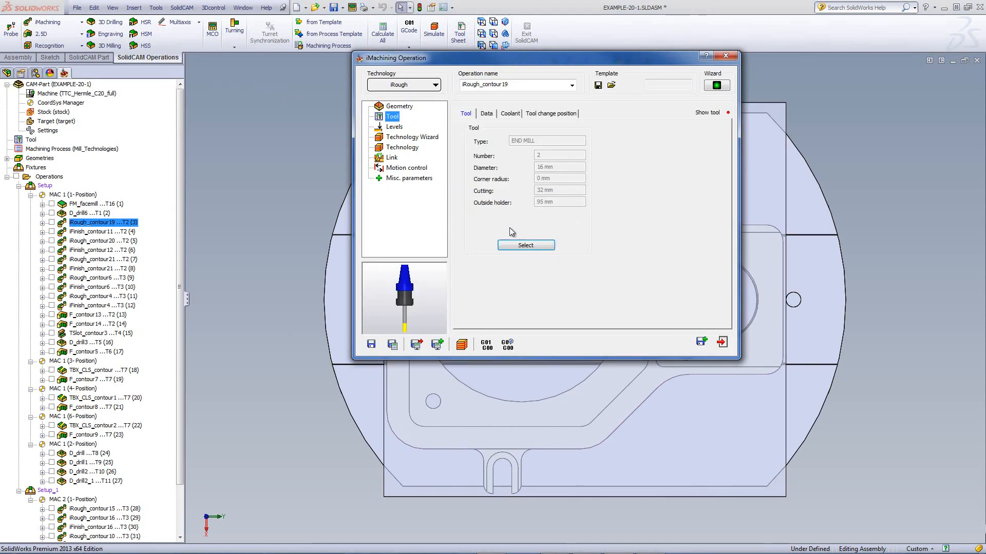
click(525, 246)
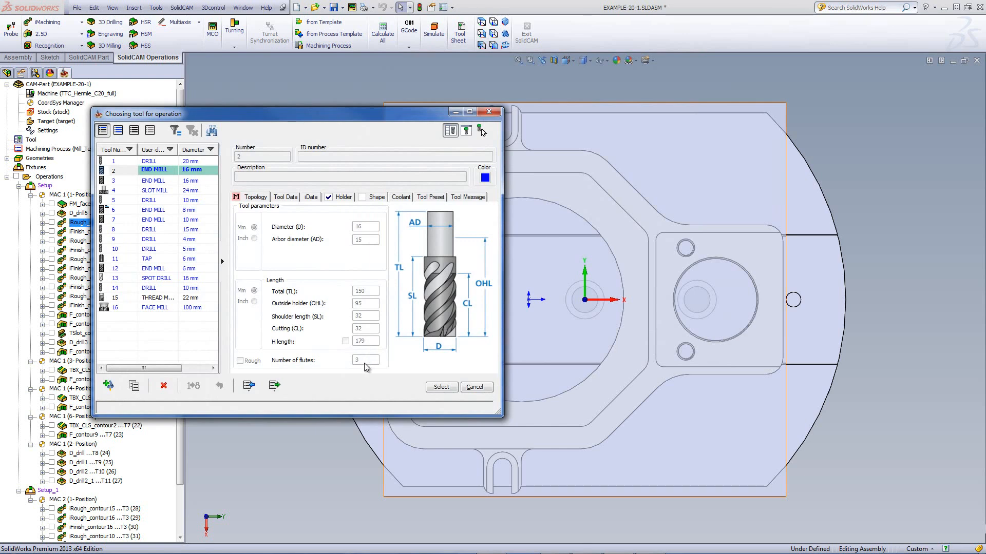
click(441, 387)
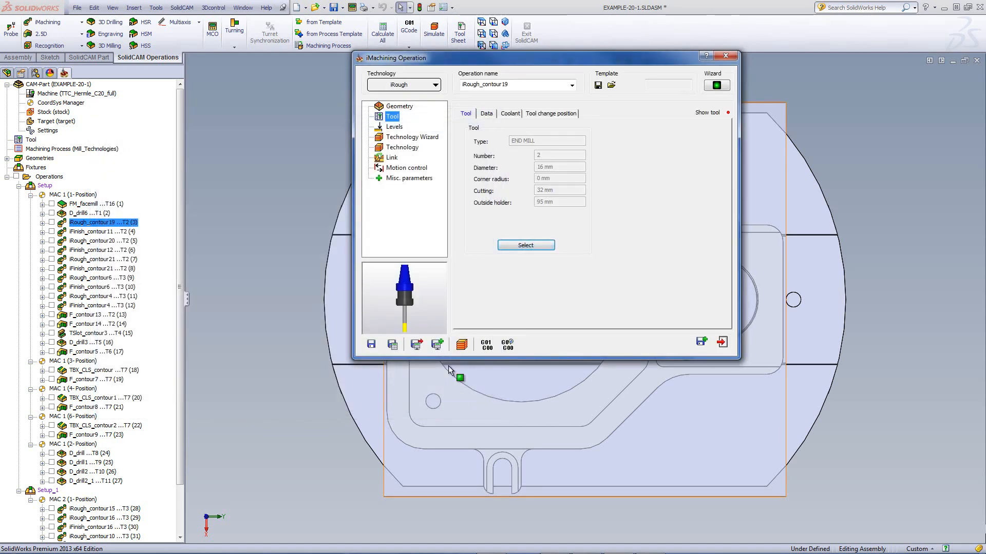
- Check the milling levels of iRough_contour19 and inspect the pocket depth reference on the part in isometric view
click(399, 130)
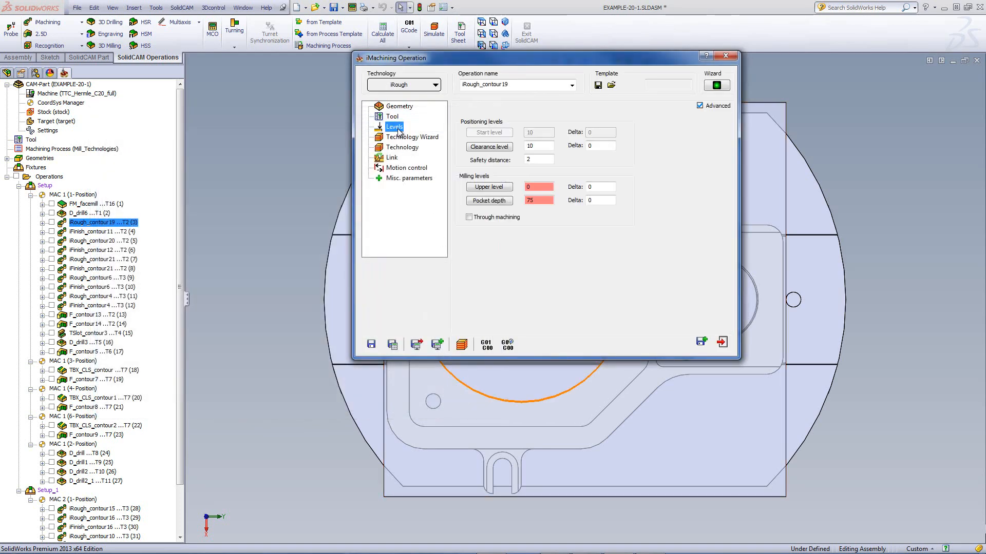
click(505, 23)
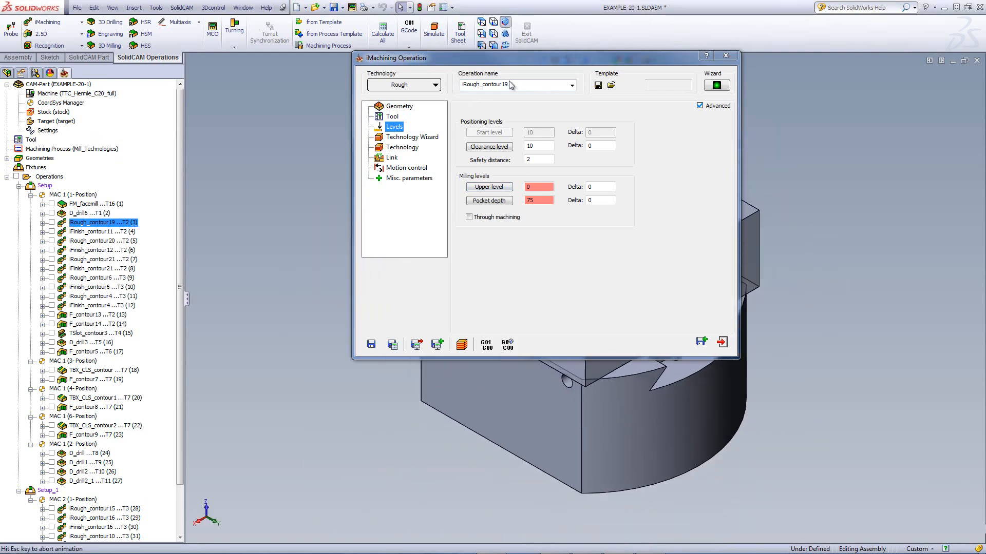
click(493, 201)
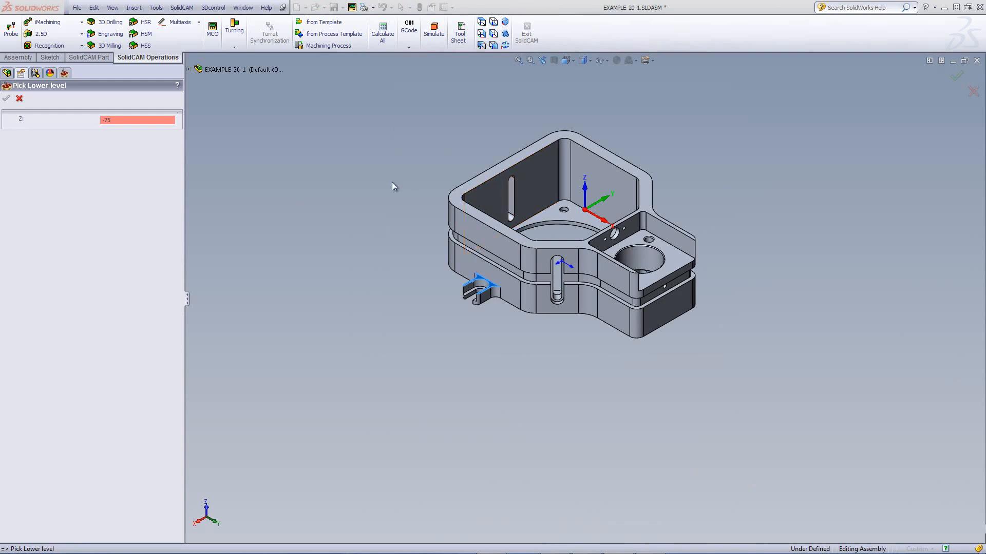
scroll(471, 334, down, 5)
scroll(516, 268, down, 3)
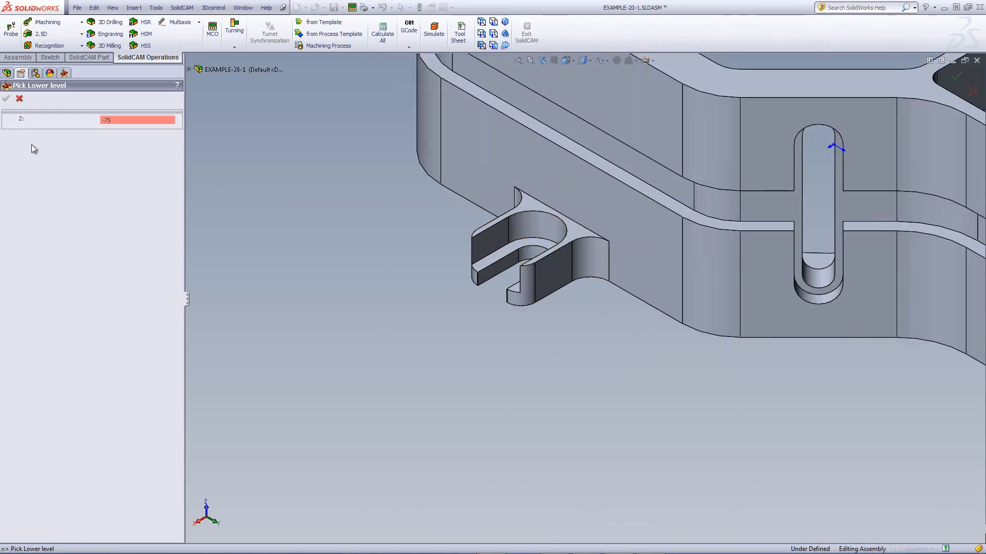
click(6, 98)
- Review the Technology Wizard's cutting conditions and their modification options, and the step down, cutting angles and offsets of iRough_contour19
click(412, 139)
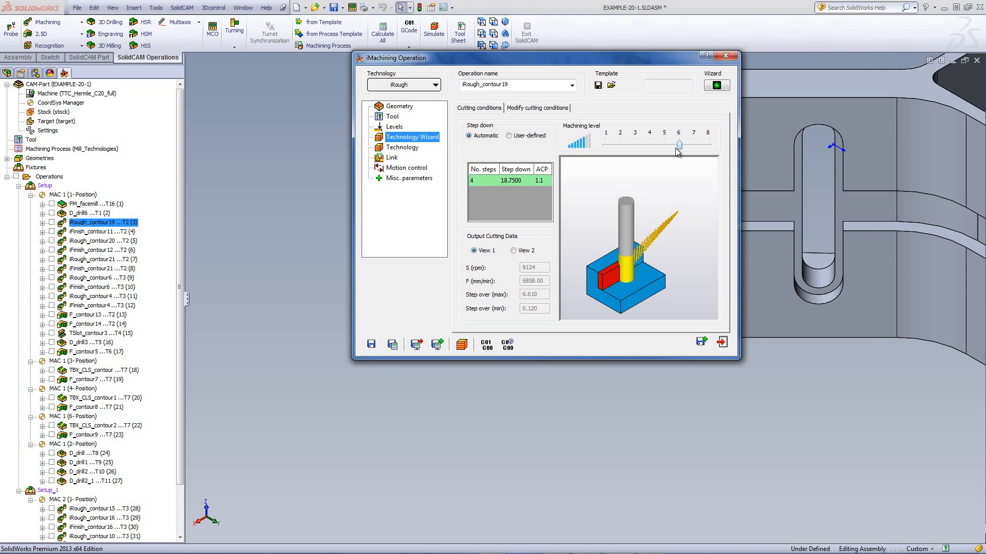
click(521, 109)
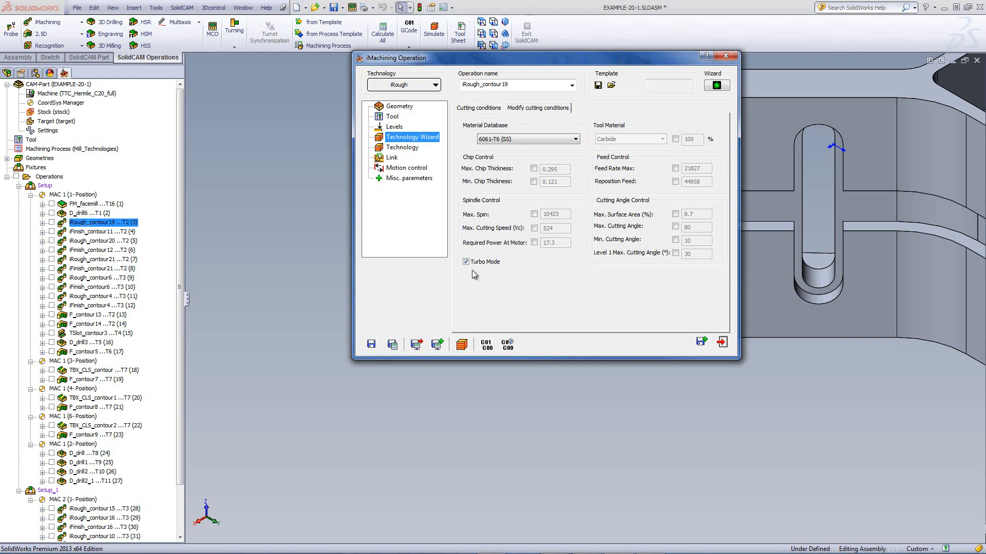
click(409, 150)
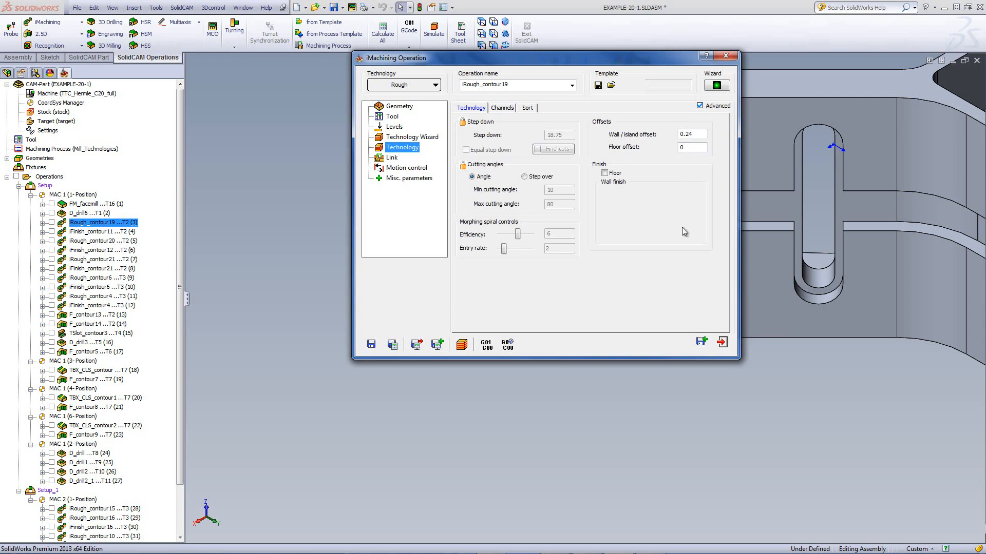
- Simulate the iRough_contour19 roughing of the outer contour in SolidVerify
click(461, 344)
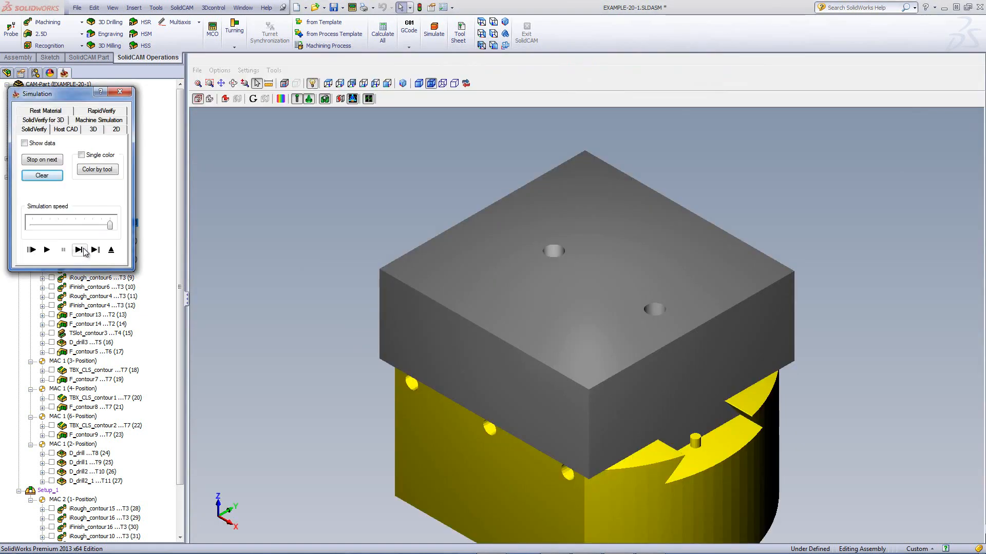
click(83, 251)
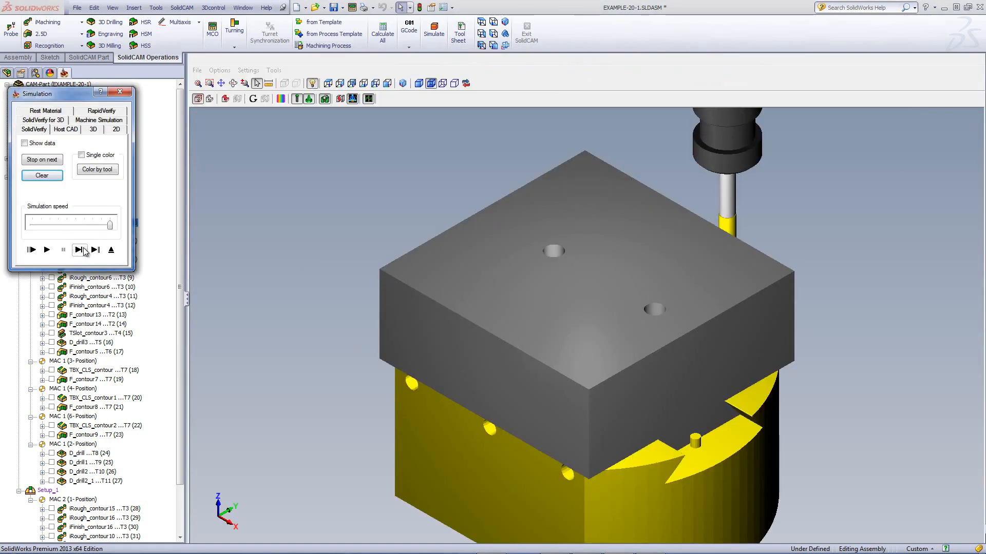
click(47, 251)
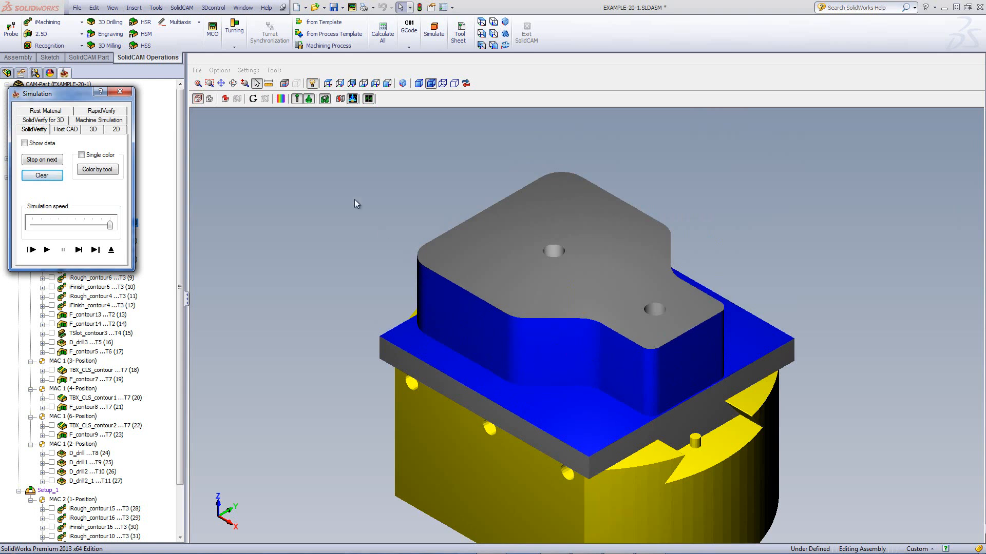
- Simulate iRough_contour19 in Host CAD with its toolpath on the stock, and check the simulation data before leaving the simulation
click(65, 130)
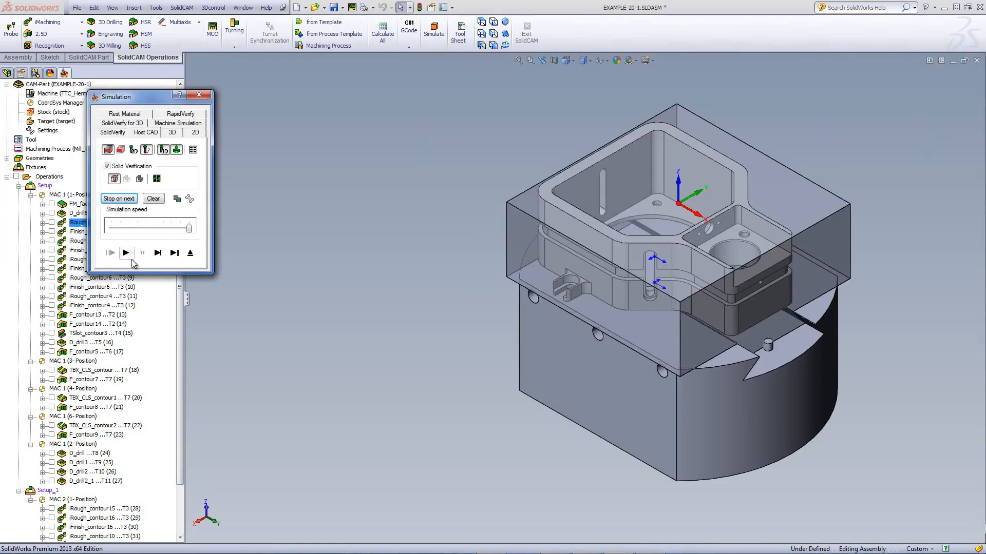
click(126, 253)
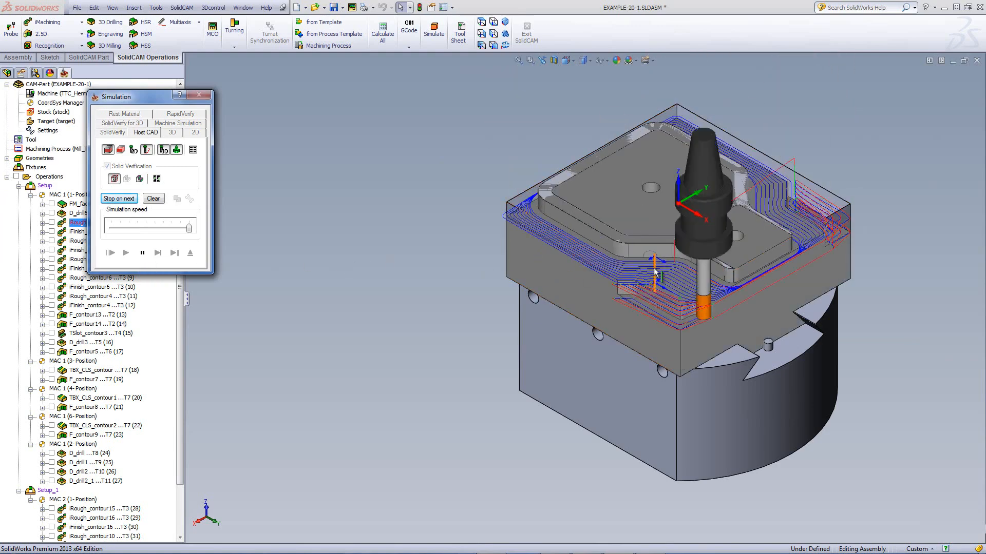
scroll(671, 281, down, 4)
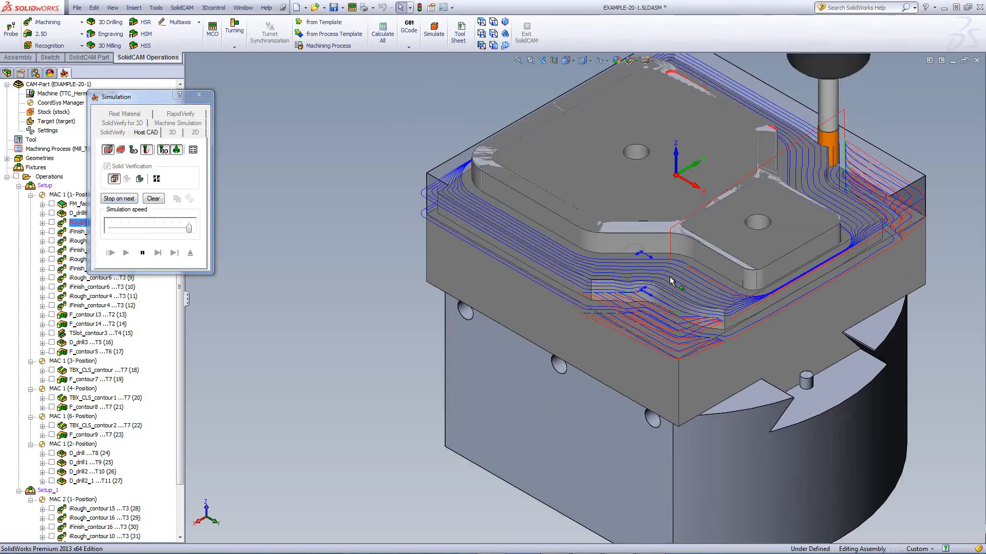
scroll(671, 282, down, 3)
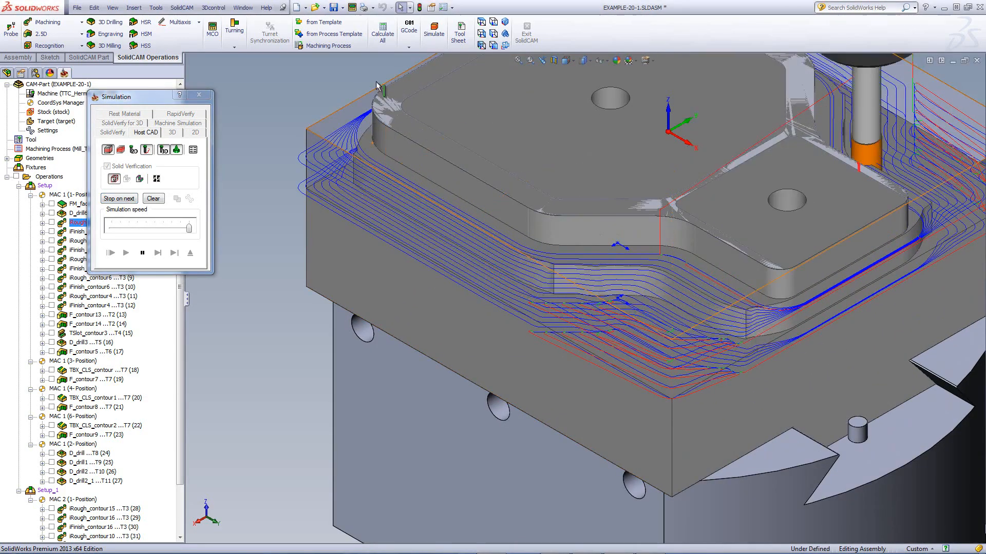
scroll(544, 347, up, 6)
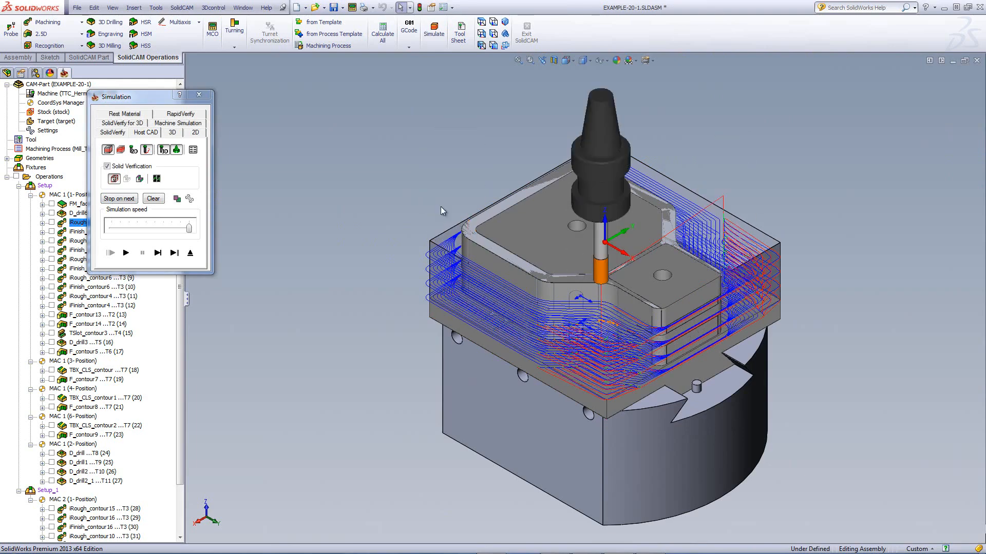
click(193, 149)
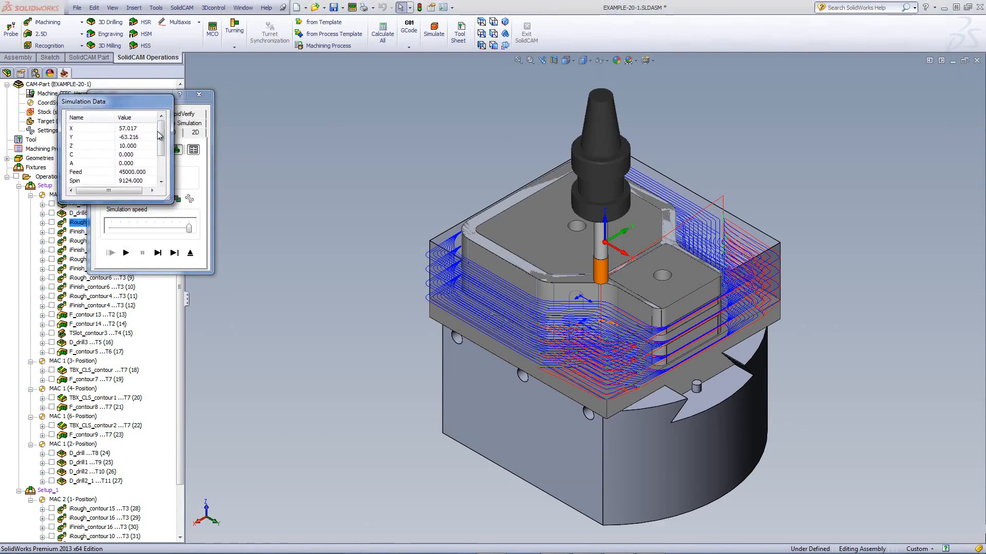
click(165, 178)
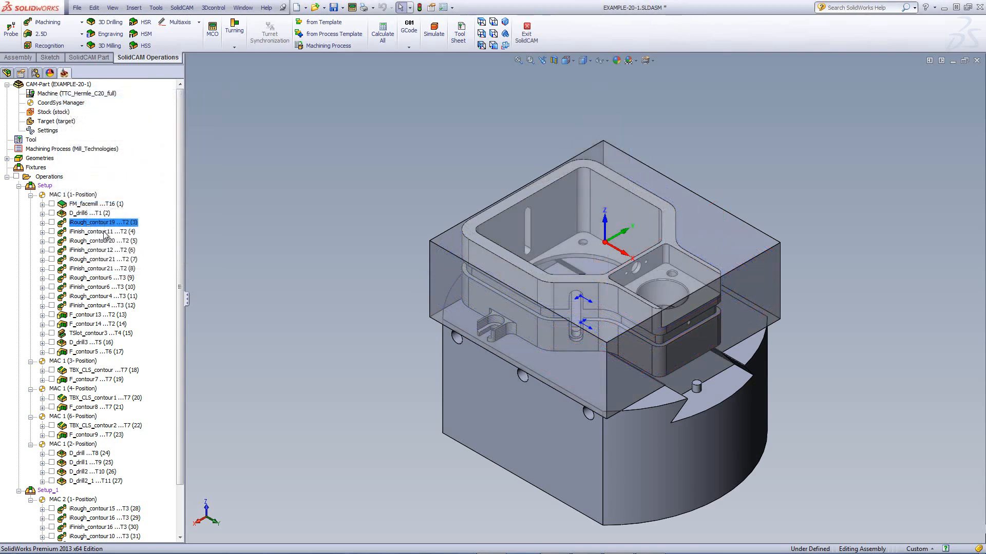
- Display the iFinish_contour11 toolpath on the part and open the operation's geometry settings
click(103, 232)
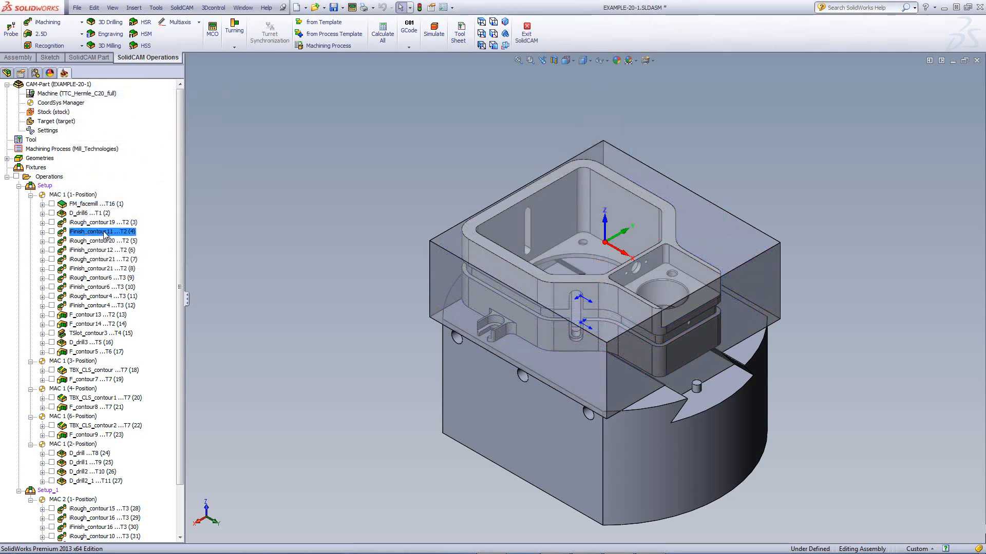
click(52, 232)
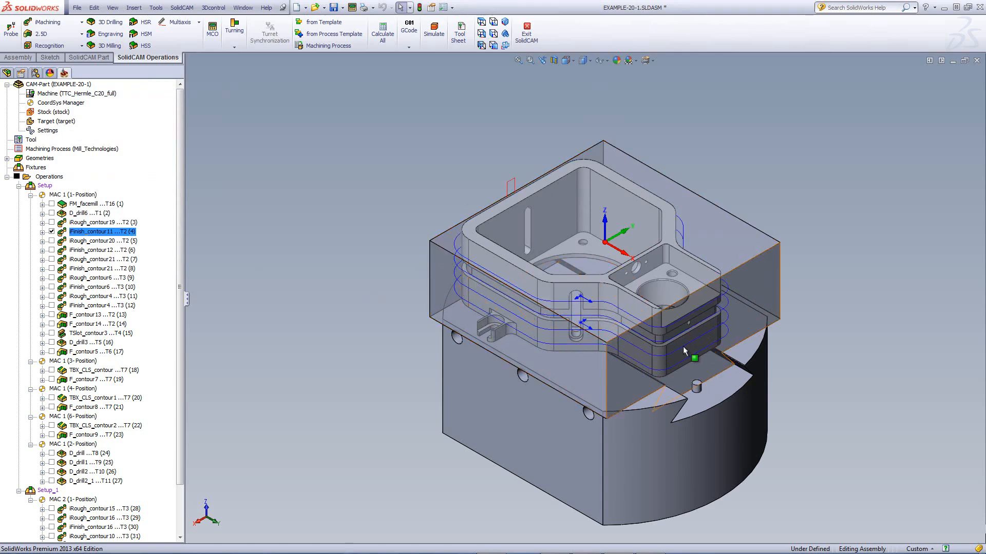
double_click(81, 232)
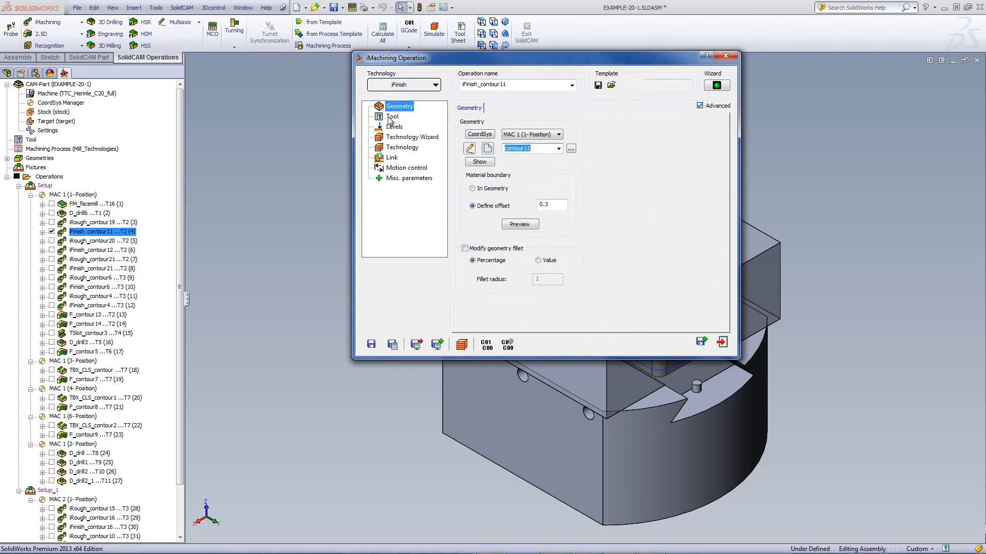
- Review the tool, milling levels, technology and iRest Data settings of iFinish_contour11
click(391, 117)
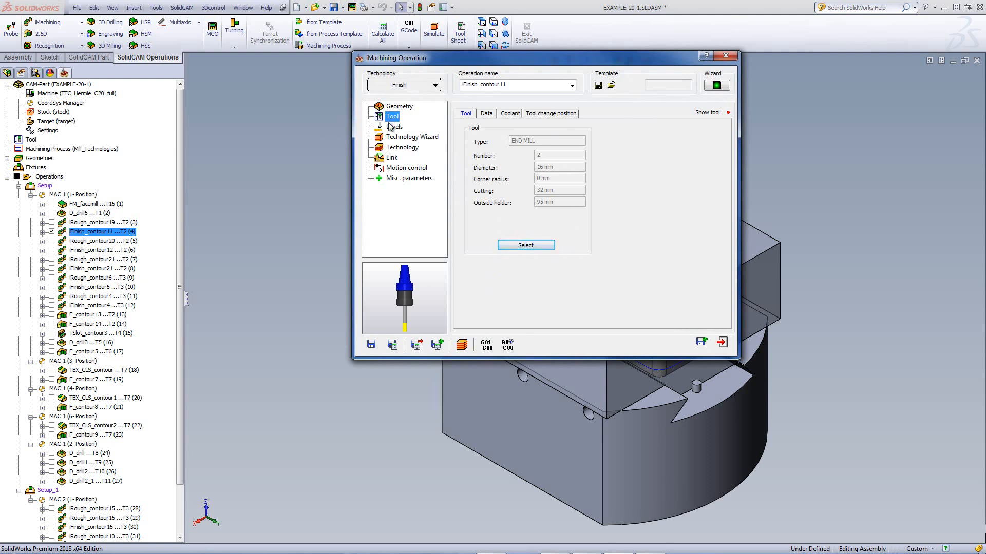
click(393, 127)
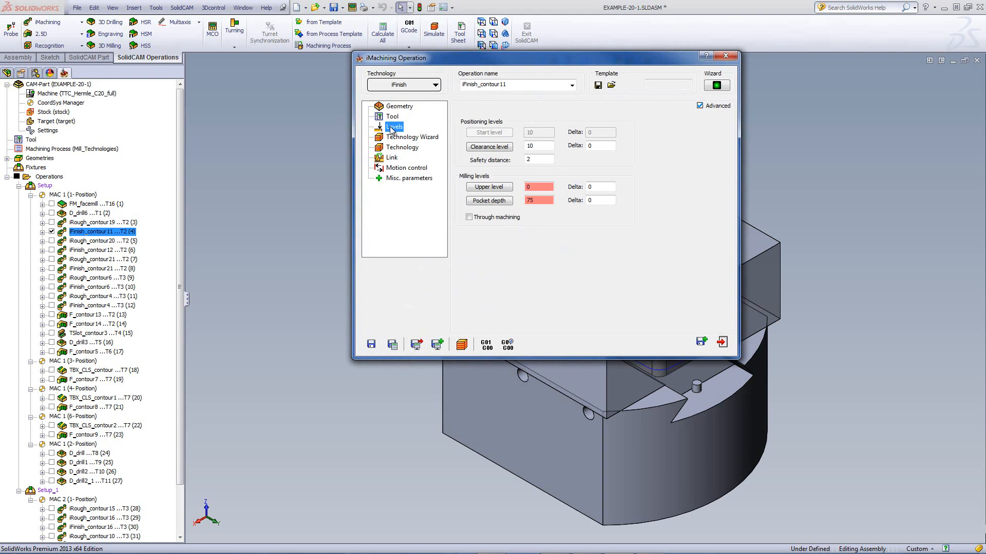
click(396, 149)
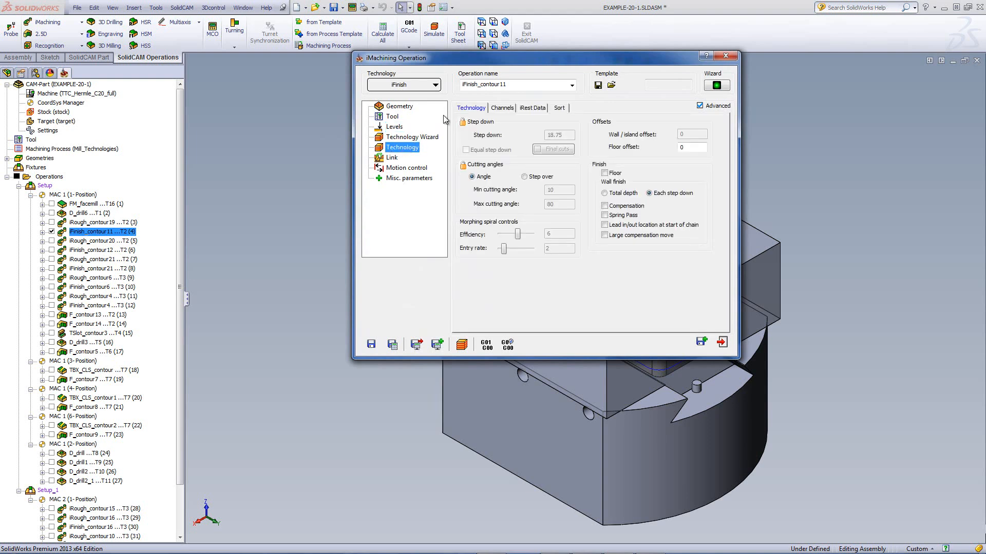
click(534, 109)
click(471, 107)
- Simulate the iFinish_contour11 wall finishing in SolidVerify and examine its simulation data
click(462, 344)
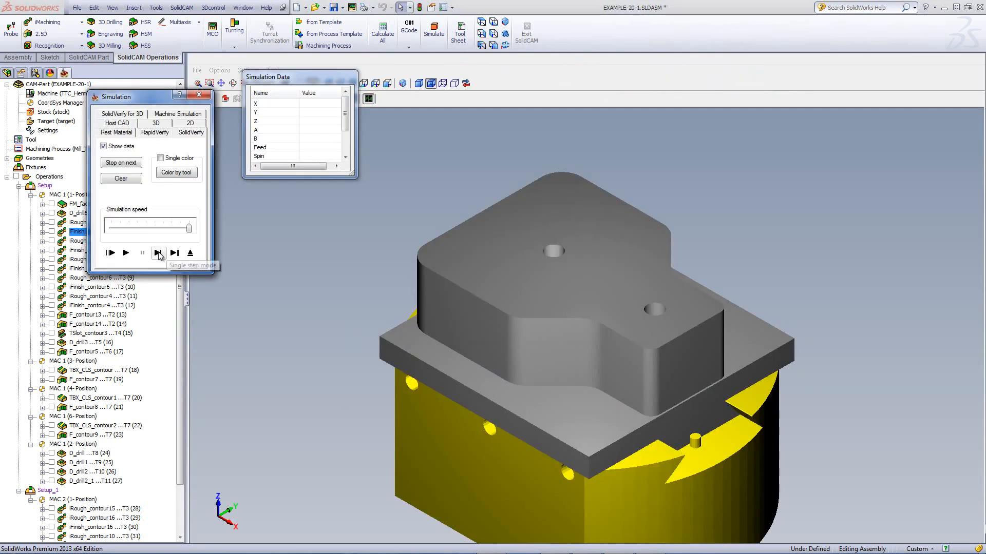
click(157, 253)
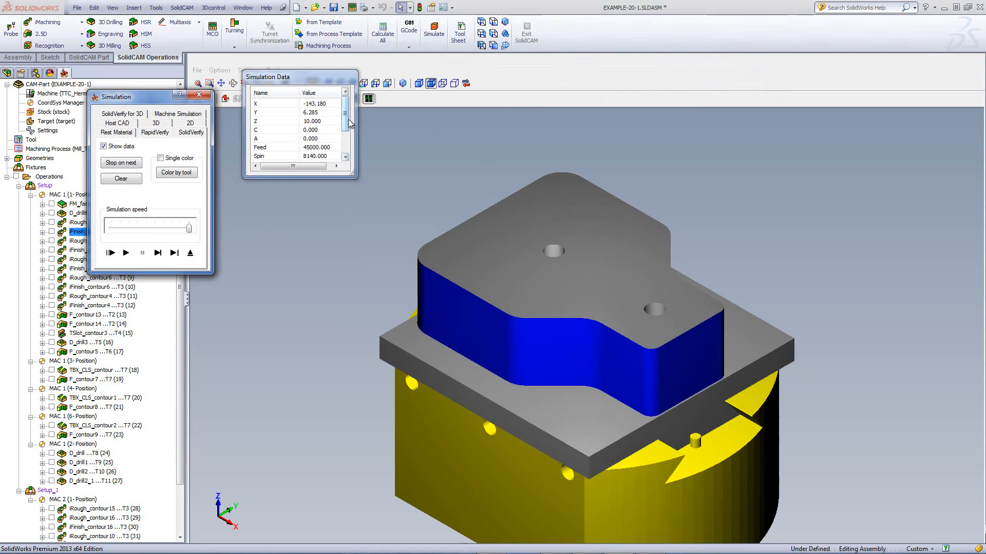
drag(346, 118, 356, 158)
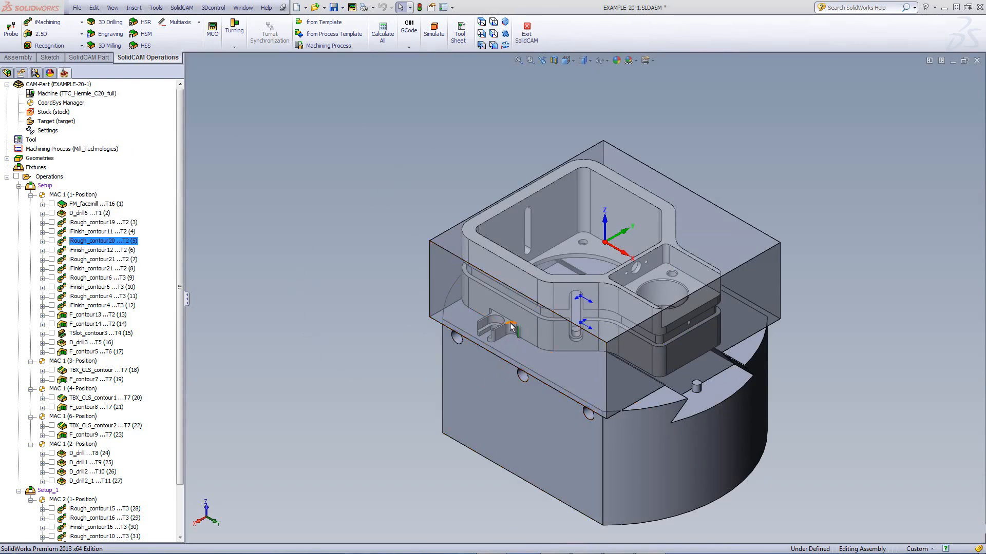
- Check the radius of the upper and lower fillet edges beside the slotted lug on the part's outer wall
scroll(526, 340, down, 5)
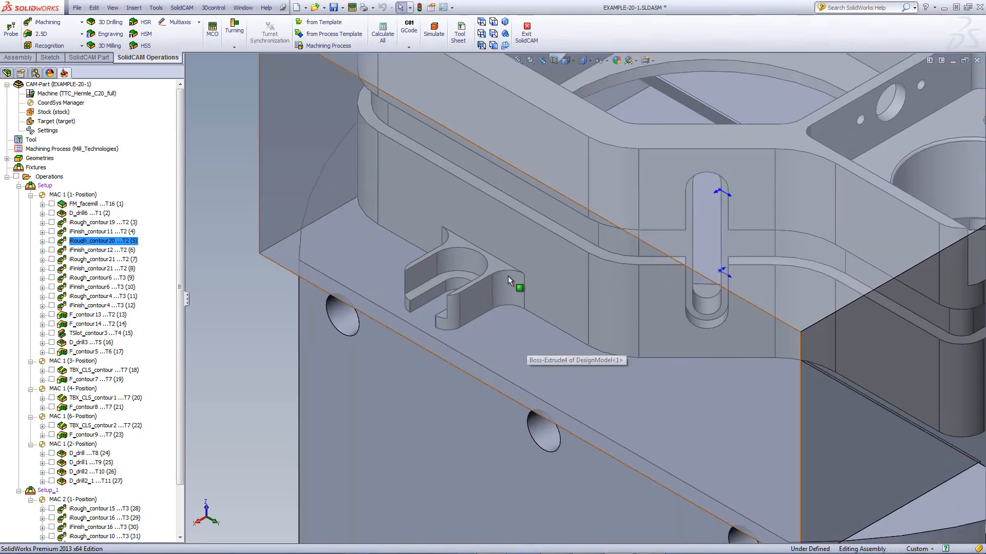
click(506, 273)
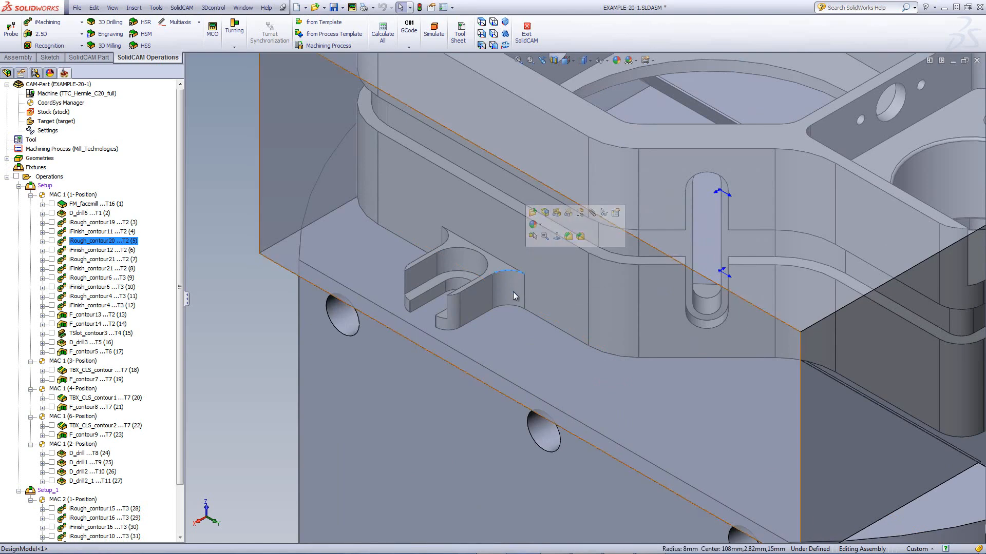
click(511, 311)
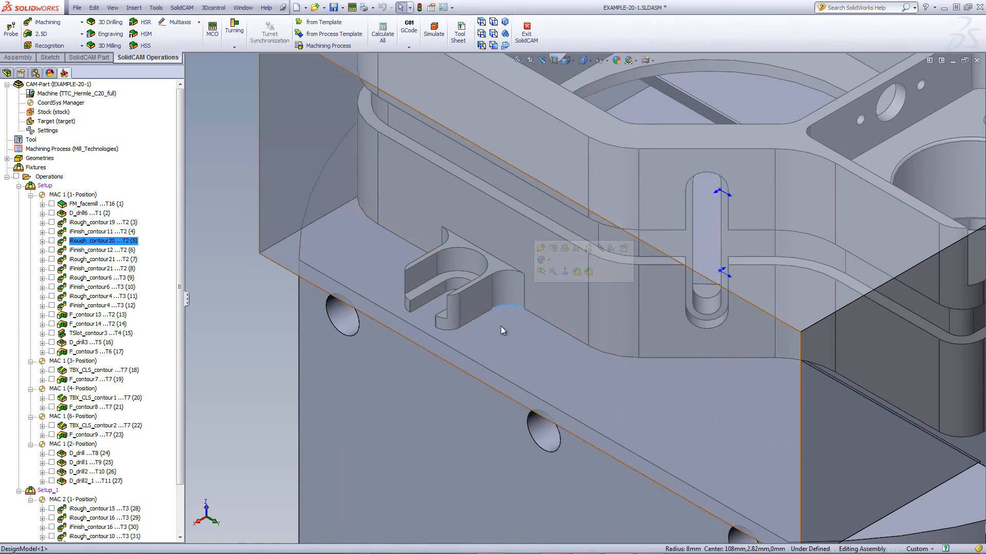
click(213, 184)
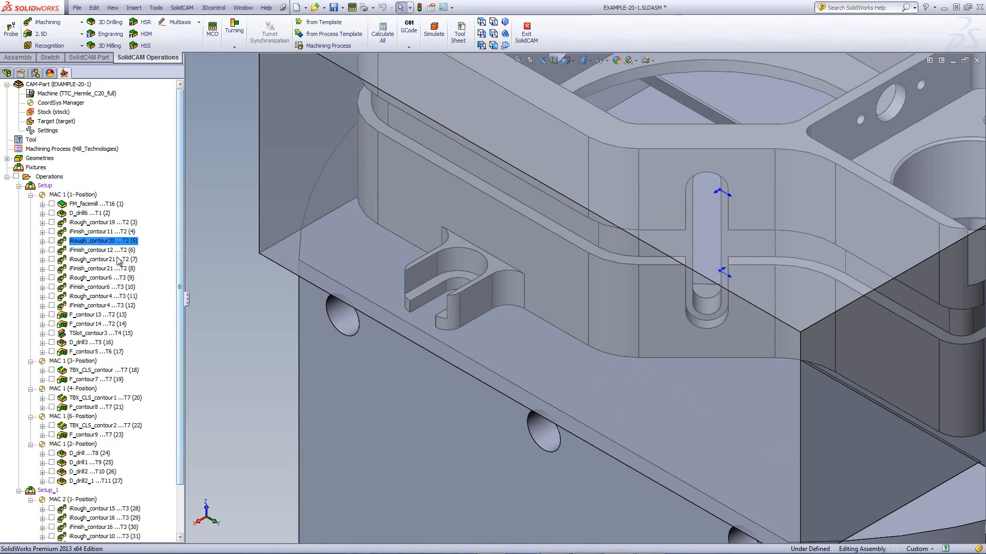
- Open the iRough_contour20 operation and examine its contour20 geometry on the part from above
double_click(98, 241)
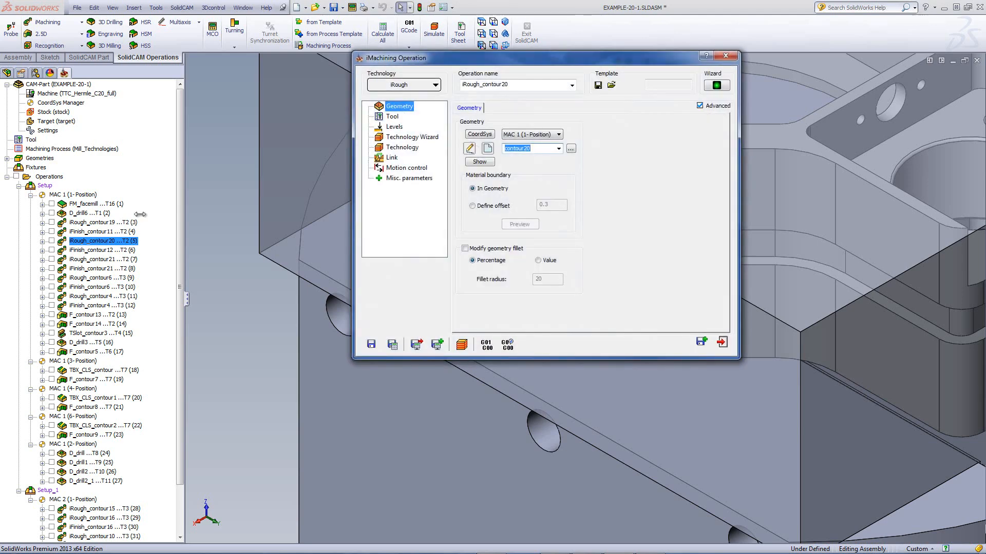
click(478, 164)
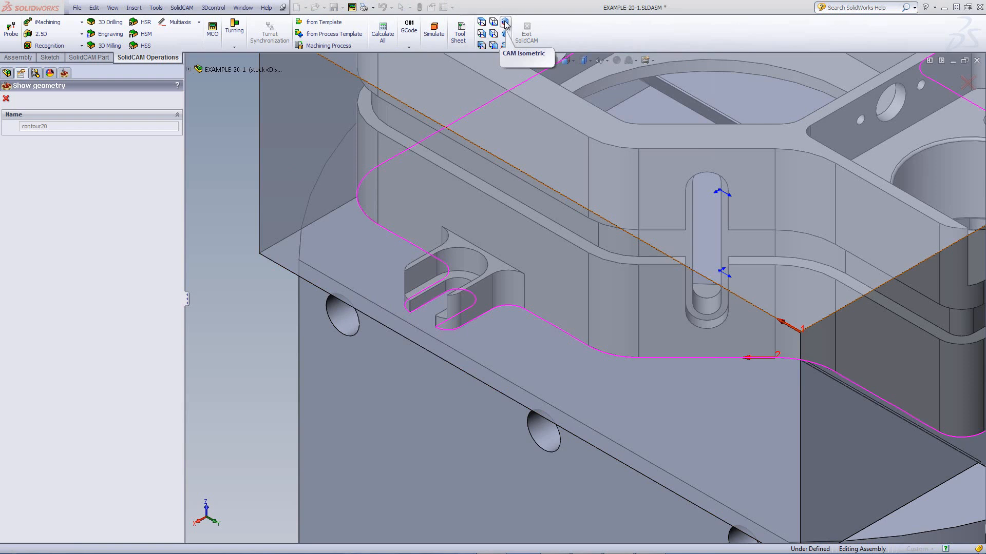
click(482, 22)
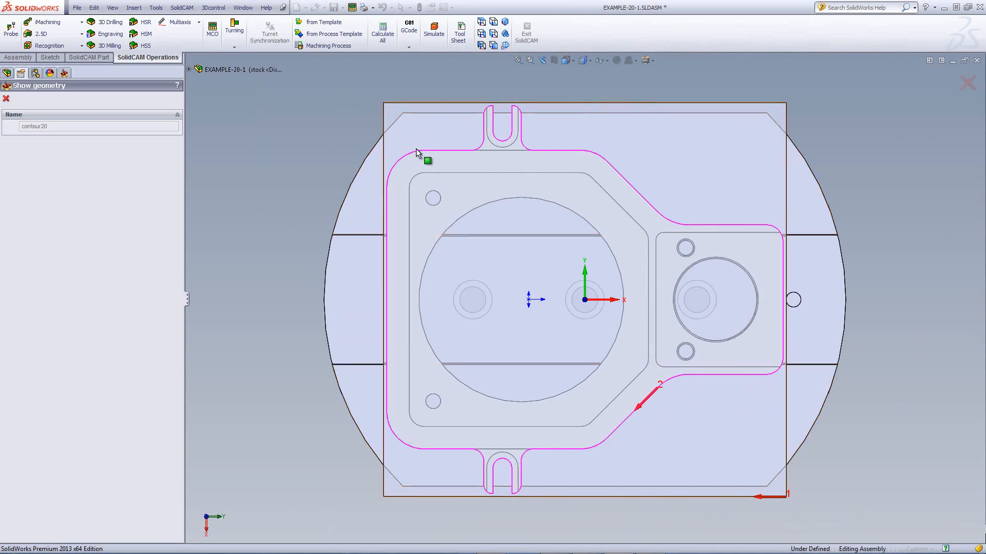
click(6, 99)
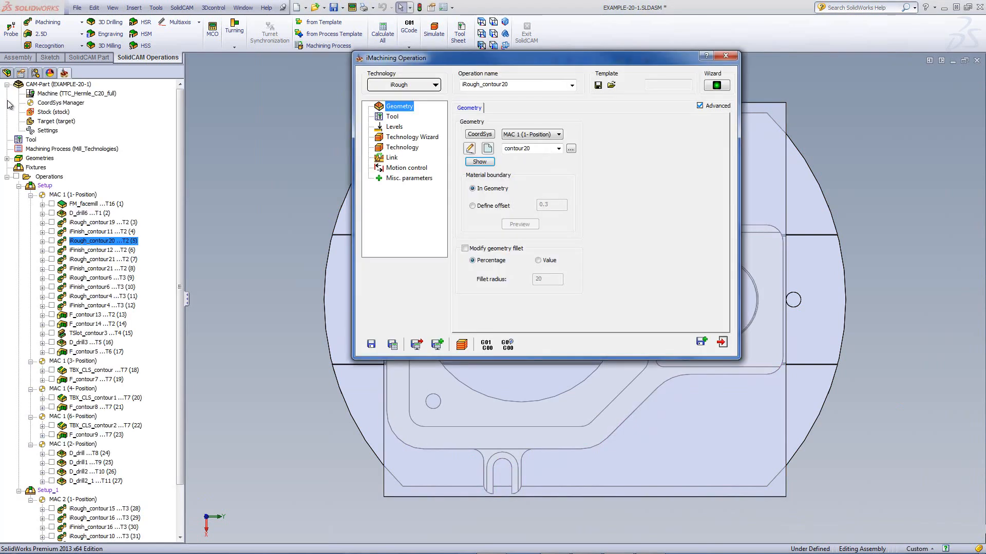
- Examine iRough_contour20's upper level and pocket depth on the model, its depth delta, and its Technology Wizard cutting conditions
click(399, 128)
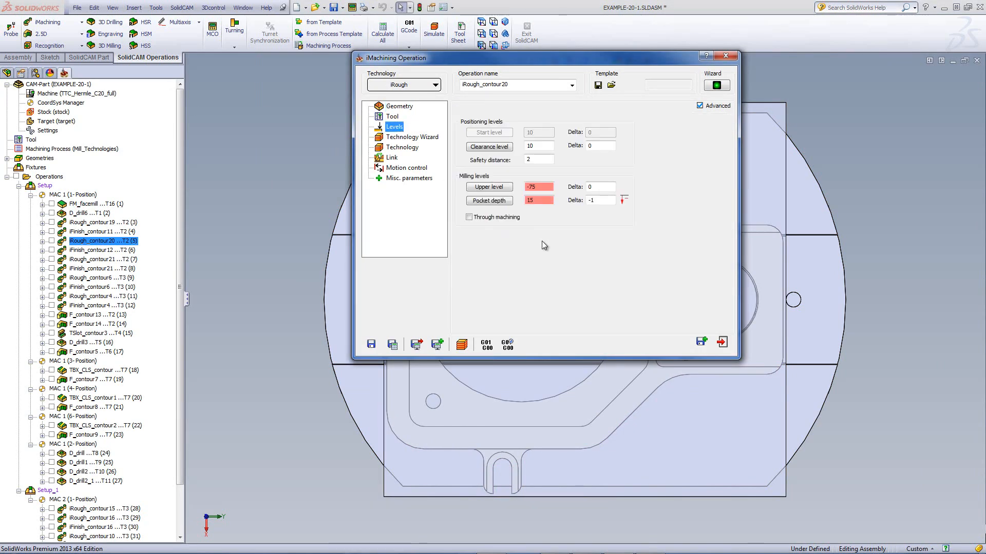
click(502, 195)
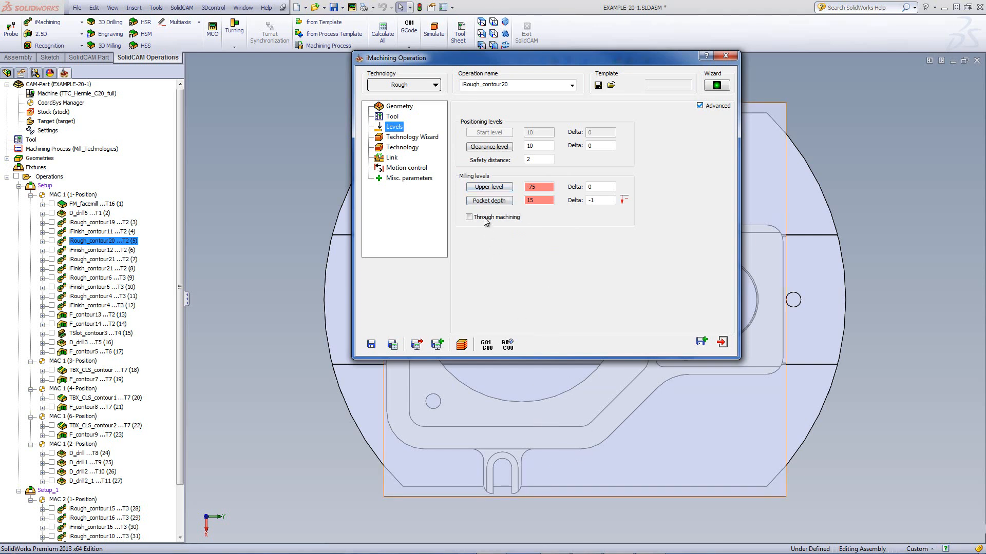
click(487, 187)
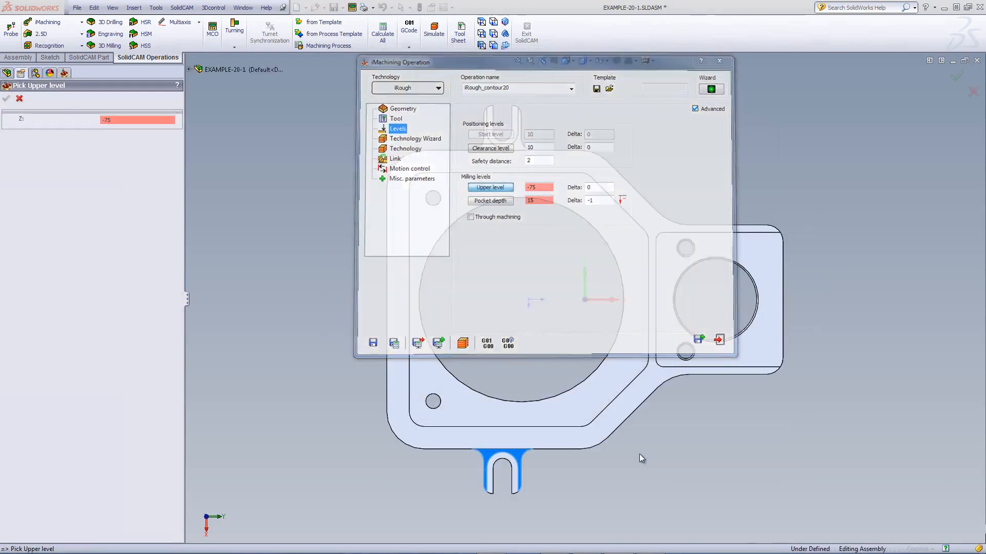
middle_drag(625, 300, 616, 304)
scroll(542, 444, down, 3)
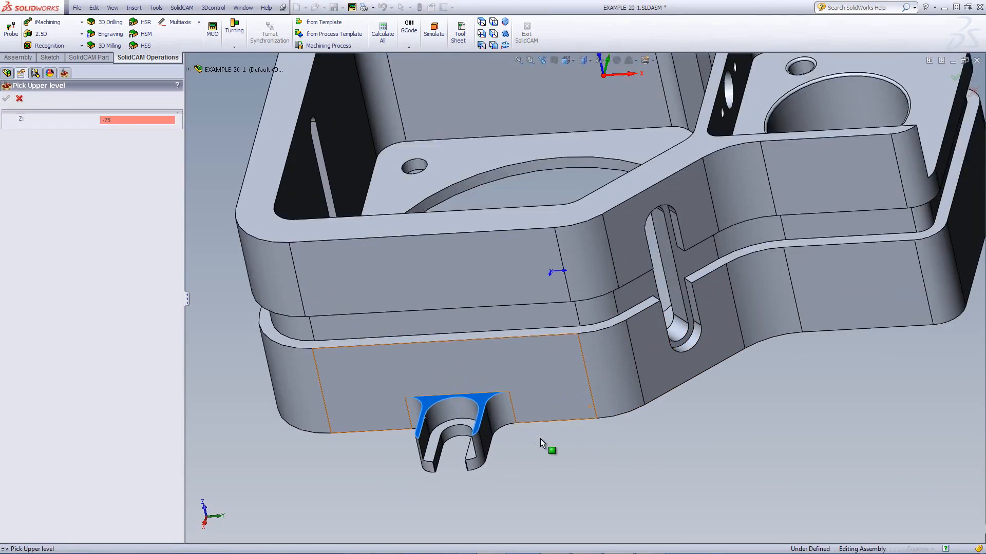
click(21, 100)
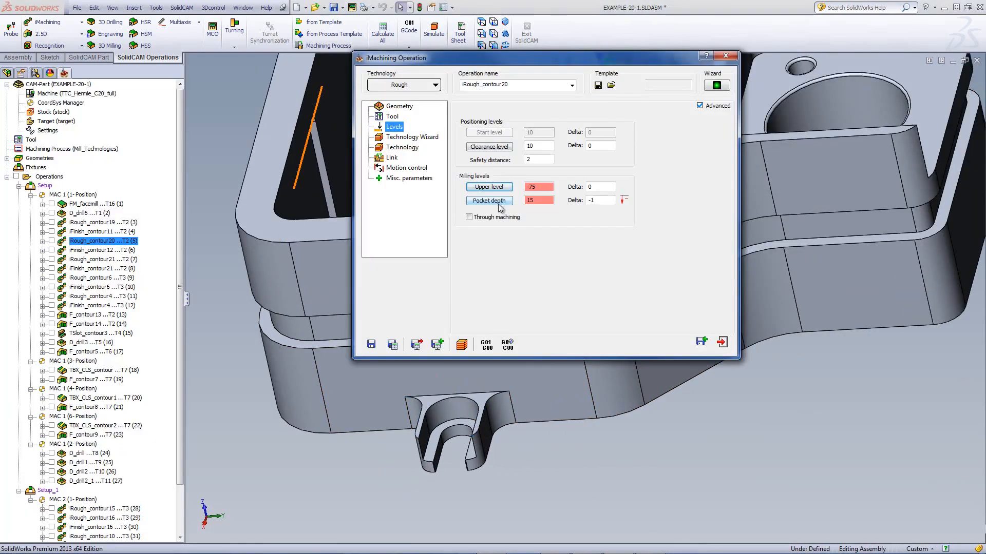
click(499, 204)
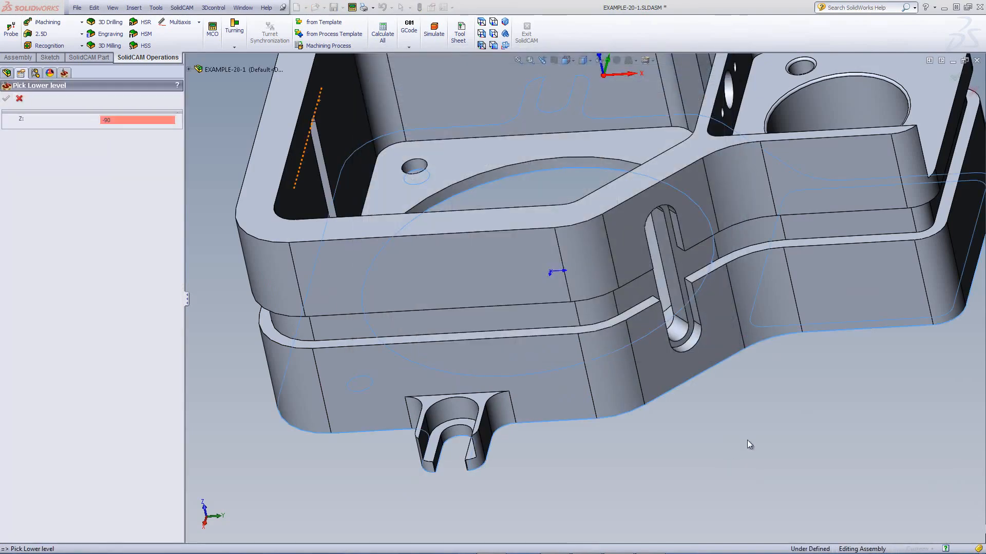
middle_drag(735, 364, 684, 405)
click(20, 98)
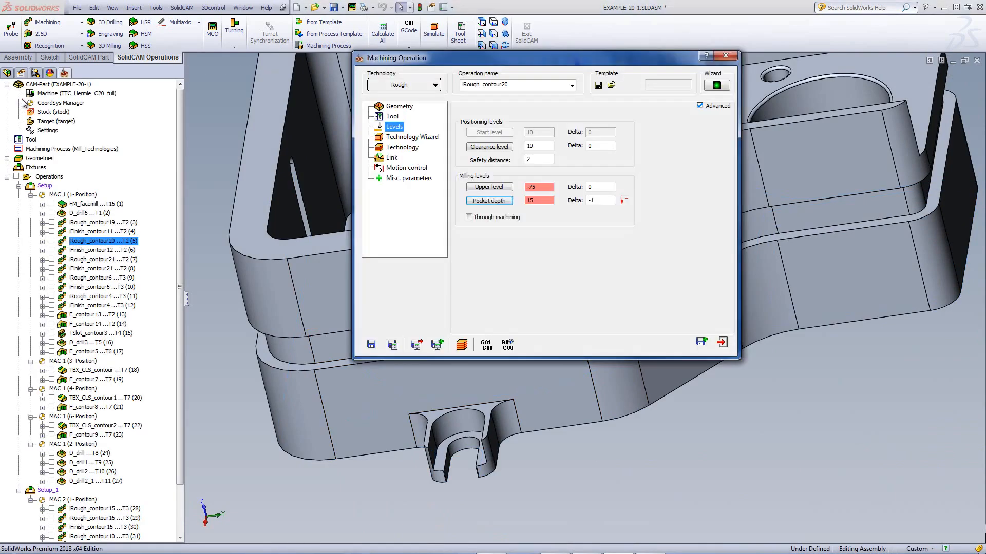
click(602, 200)
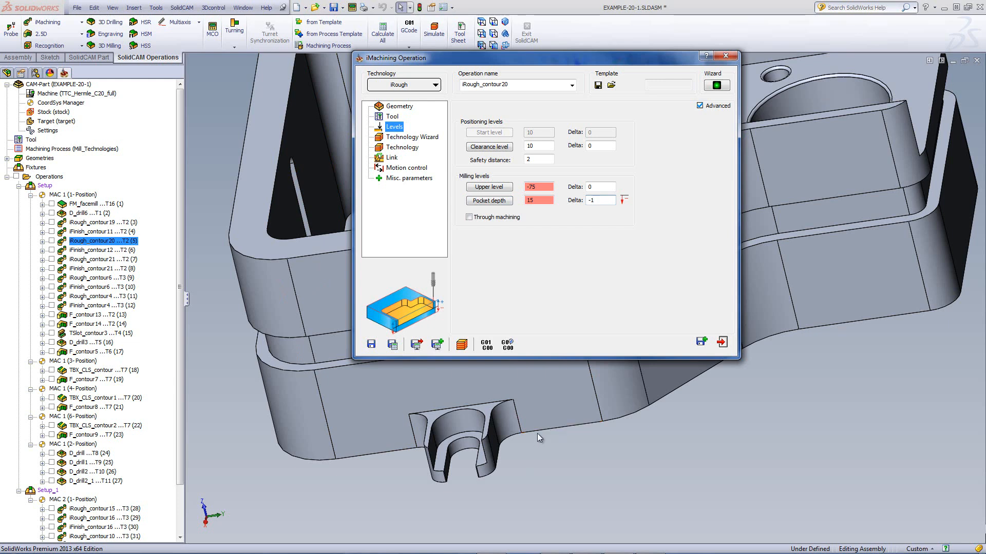
click(411, 138)
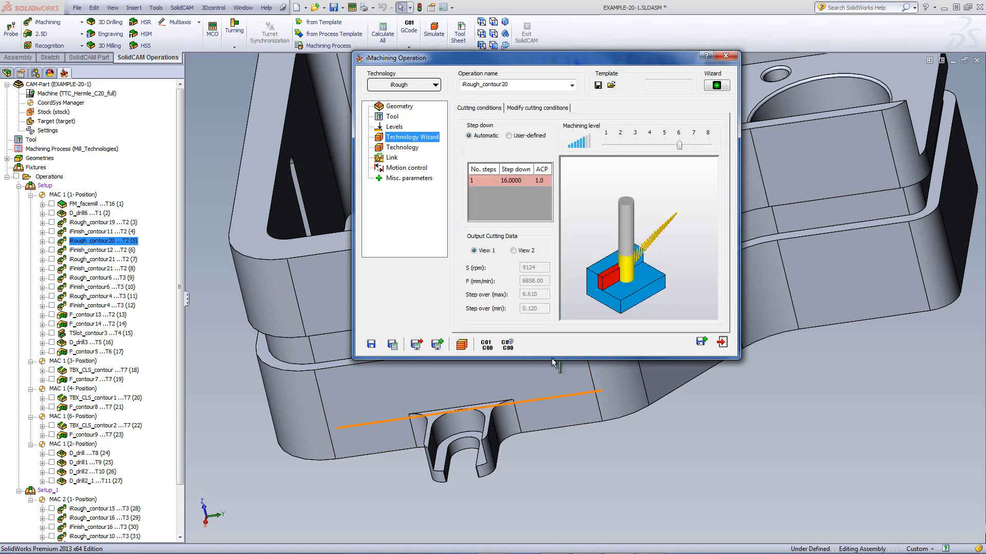
- Simulate iRough_contour20 in SolidVerify, stepping through the first moves and running the rest at a reduced simulation speed
click(462, 344)
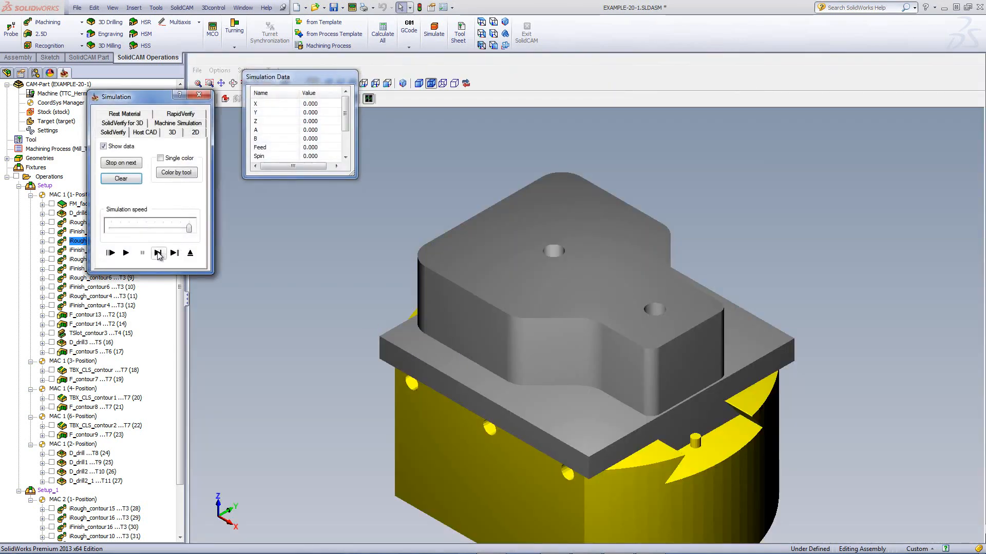
click(158, 253)
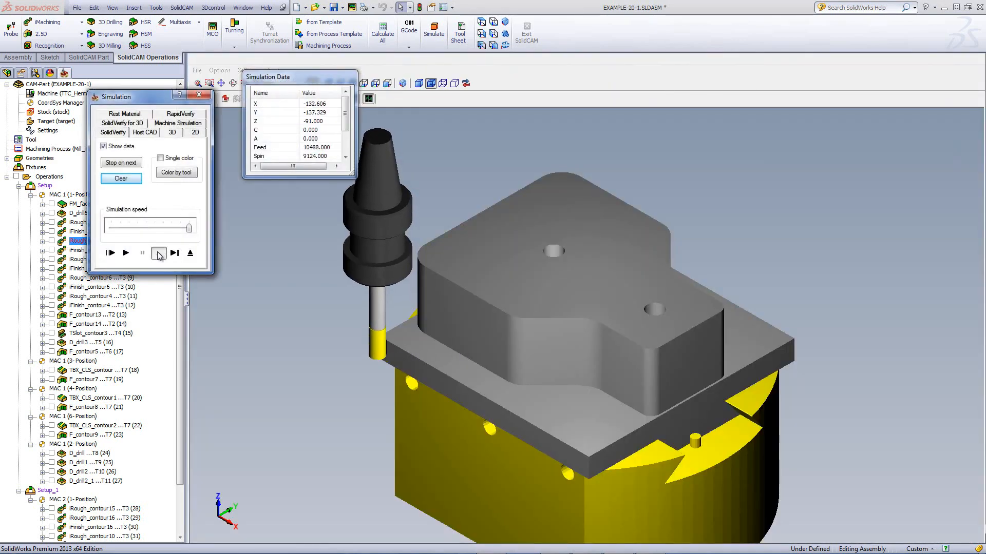
click(158, 253)
click(158, 253)
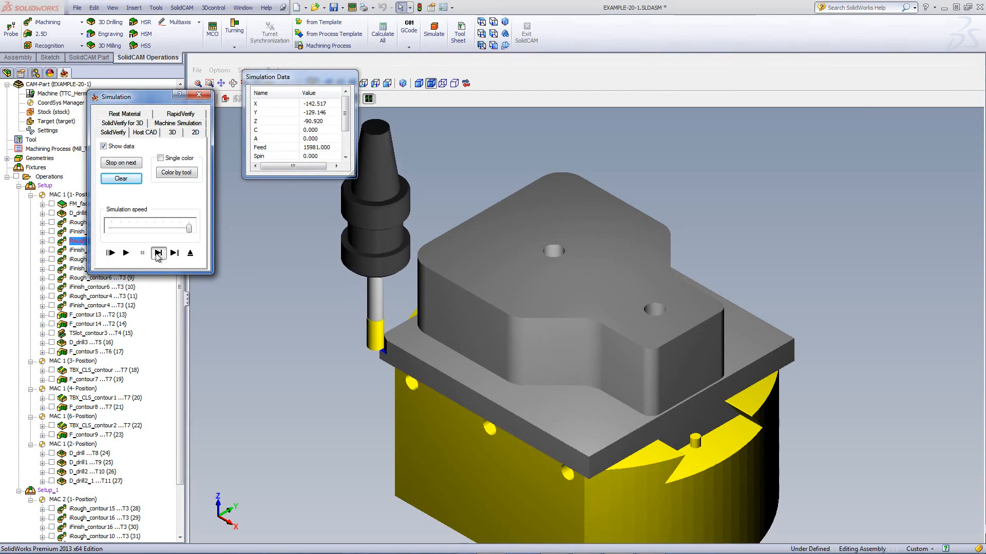
click(157, 253)
drag(189, 231, 154, 229)
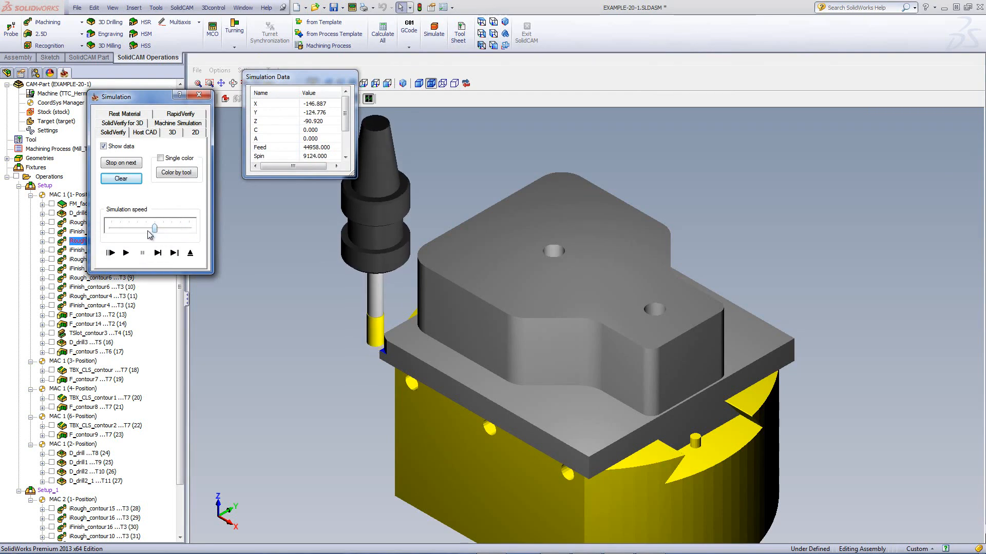
click(126, 252)
- Check the step count and machining time in iRough_contour20's simulation data, and close the simulation and the operation
drag(310, 76, 296, 48)
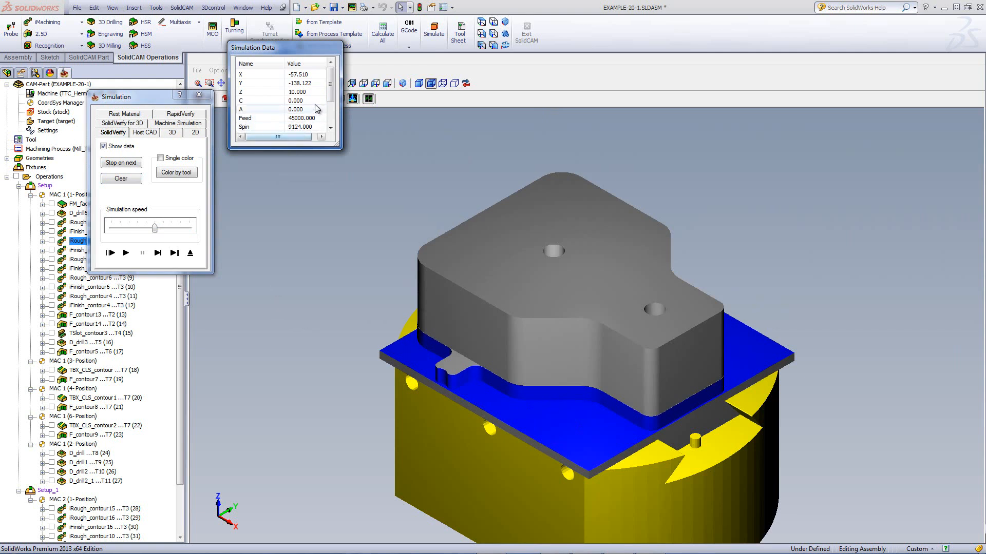
drag(330, 91, 330, 111)
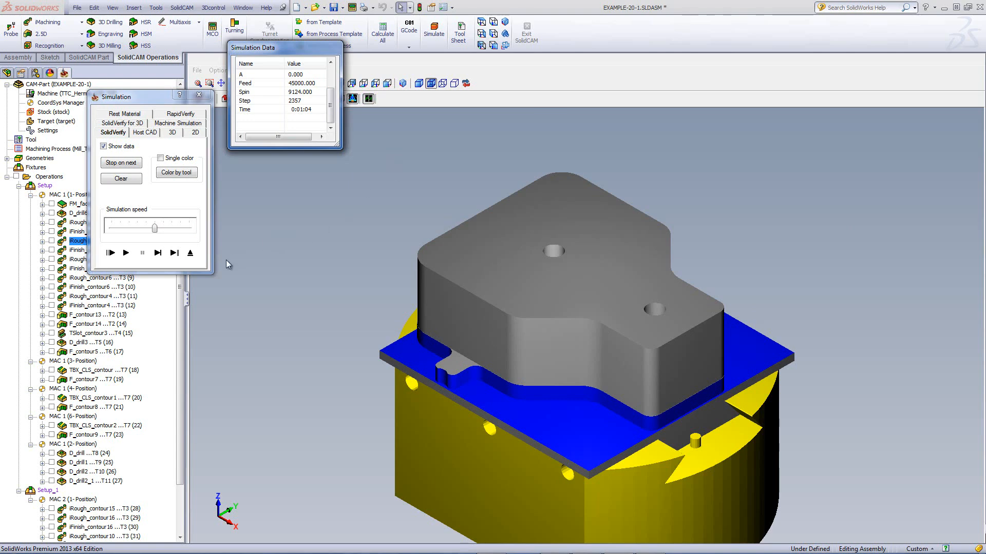
click(191, 255)
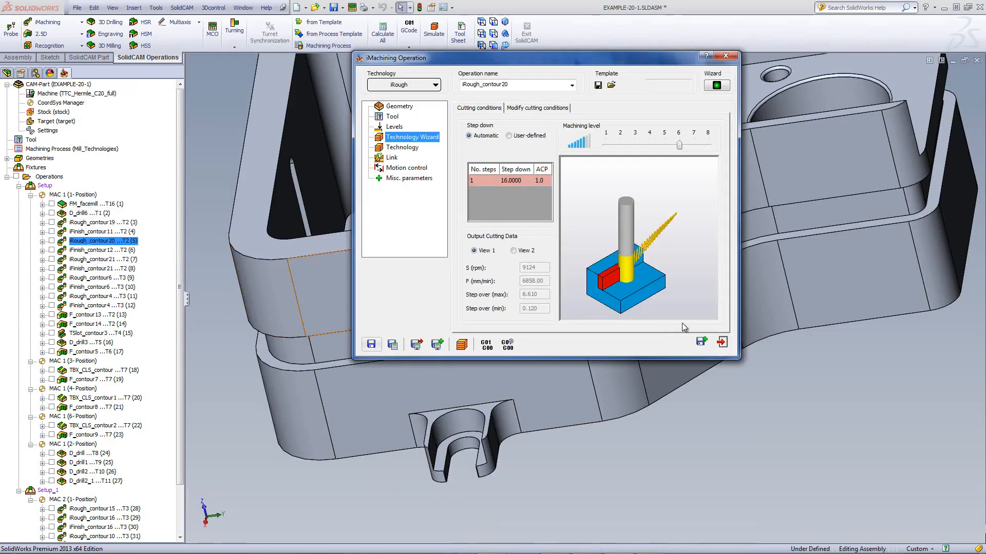
click(725, 342)
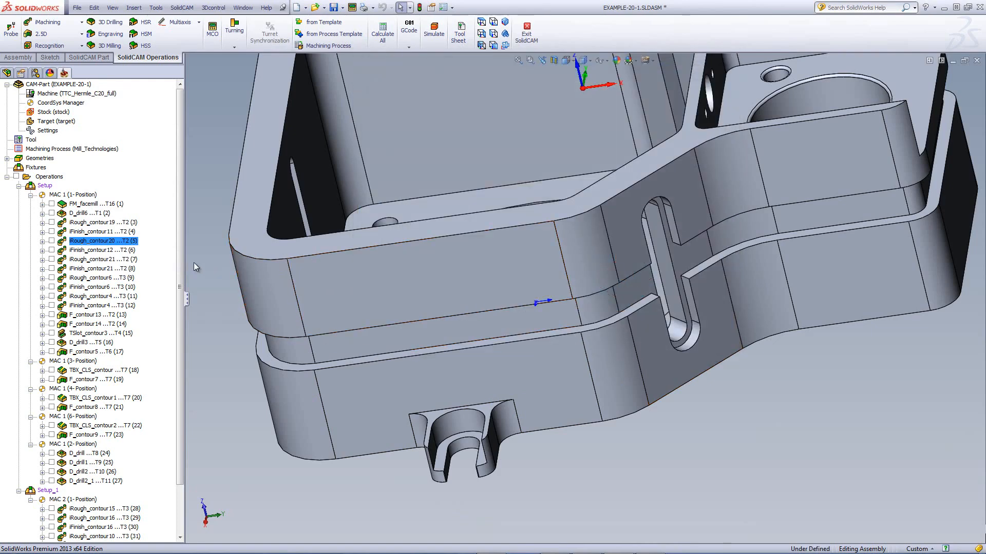
- Simulate the iFinish_contour12 wall finishing in SolidVerify and inspect the finished lower contour
click(106, 250)
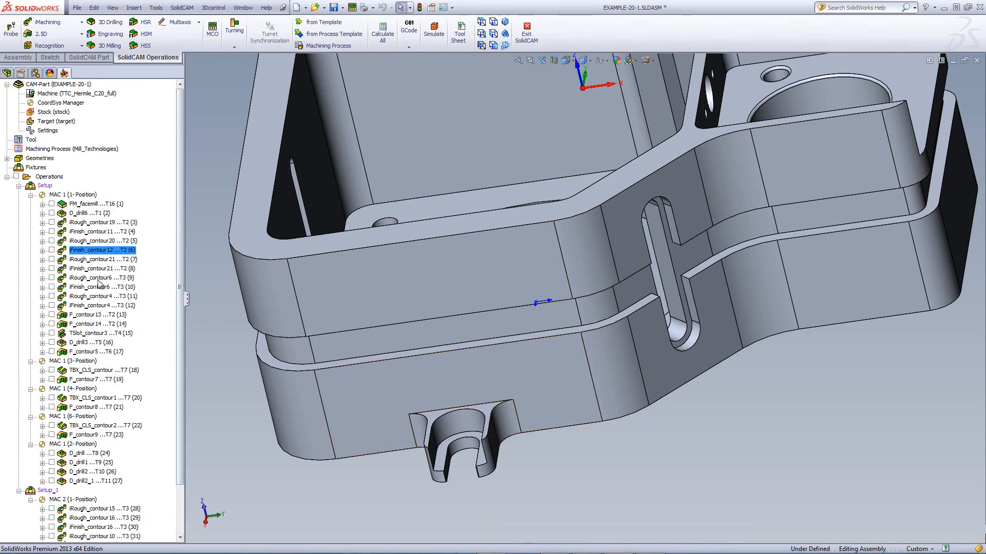
right_click(84, 252)
click(103, 228)
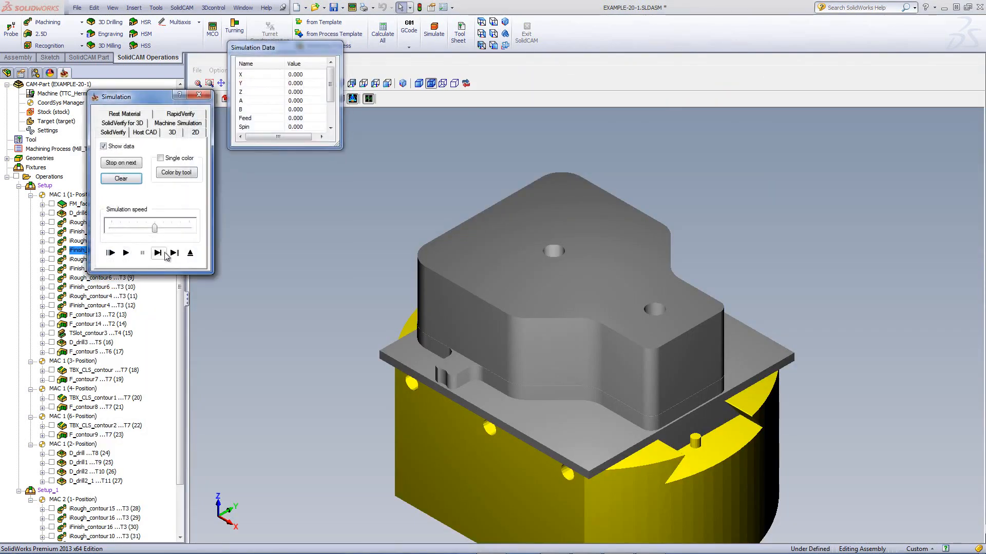
click(165, 256)
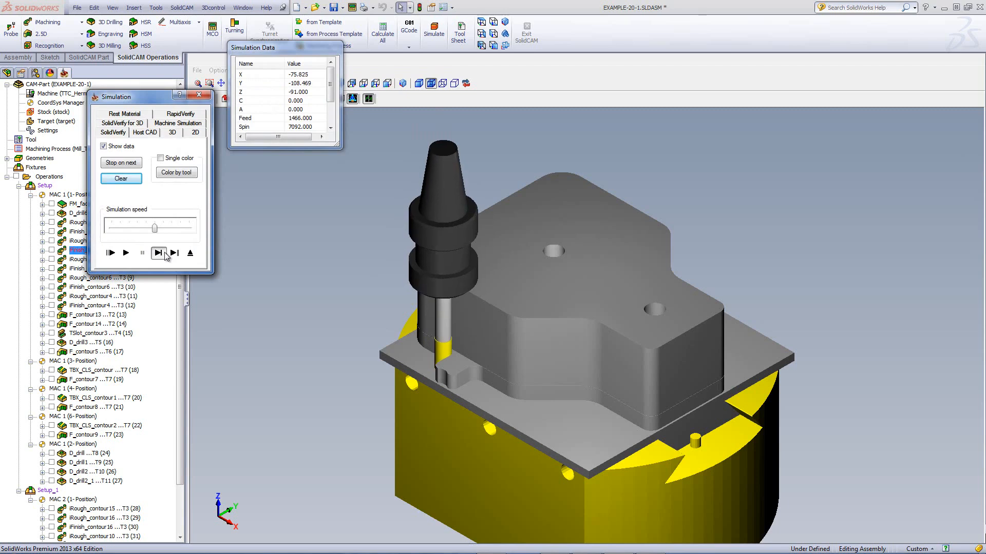
click(125, 253)
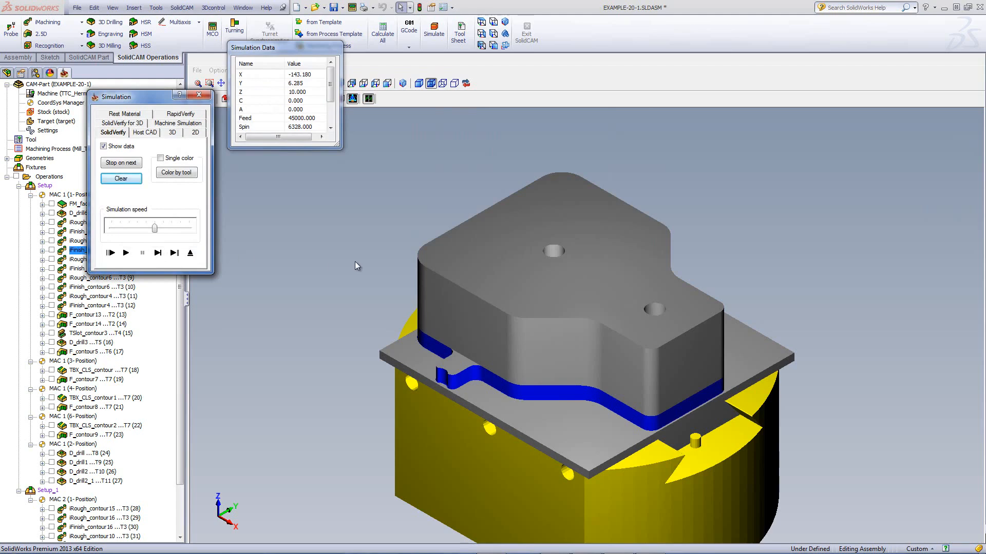
mouse_move(357, 262)
middle_down()
mouse_move(366, 256)
mouse_move(339, 227)
mouse_move(355, 227)
mouse_move(363, 248)
middle_up()
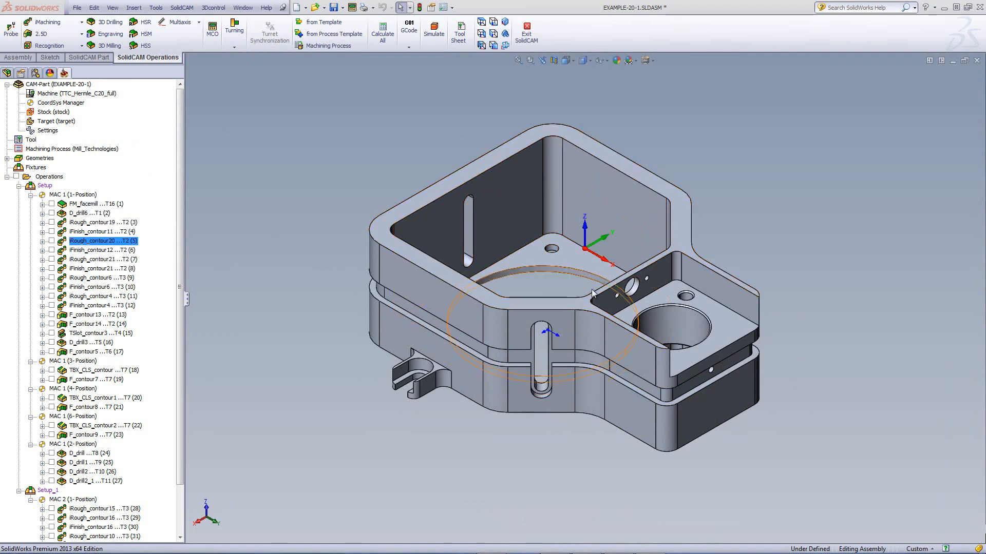
- Display the iRough_contour21 pocket toolpath, examine it from above and at an angle, and hide it again
click(52, 260)
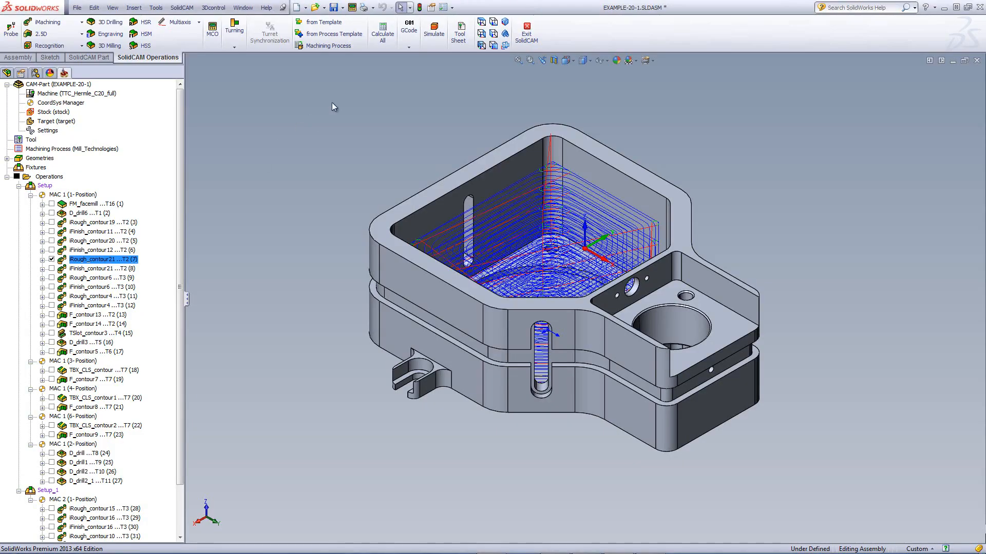
middle_drag(556, 203, 550, 226)
click(482, 22)
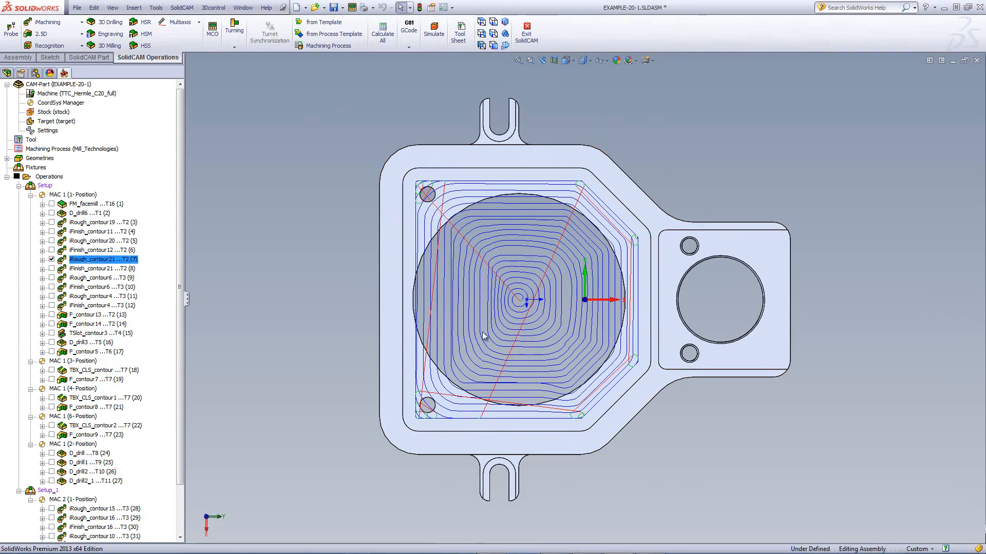
scroll(526, 319, down, 3)
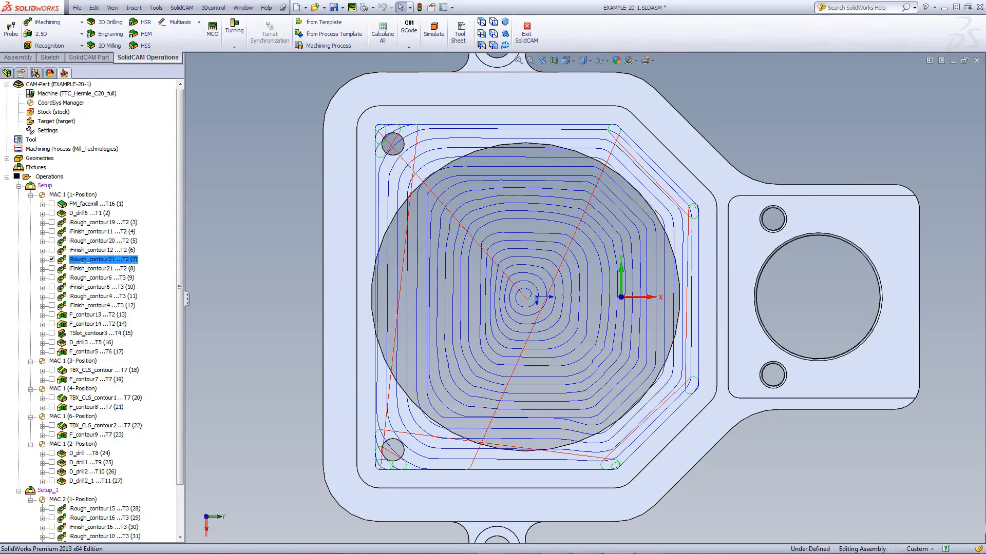
middle_drag(759, 340, 538, 191)
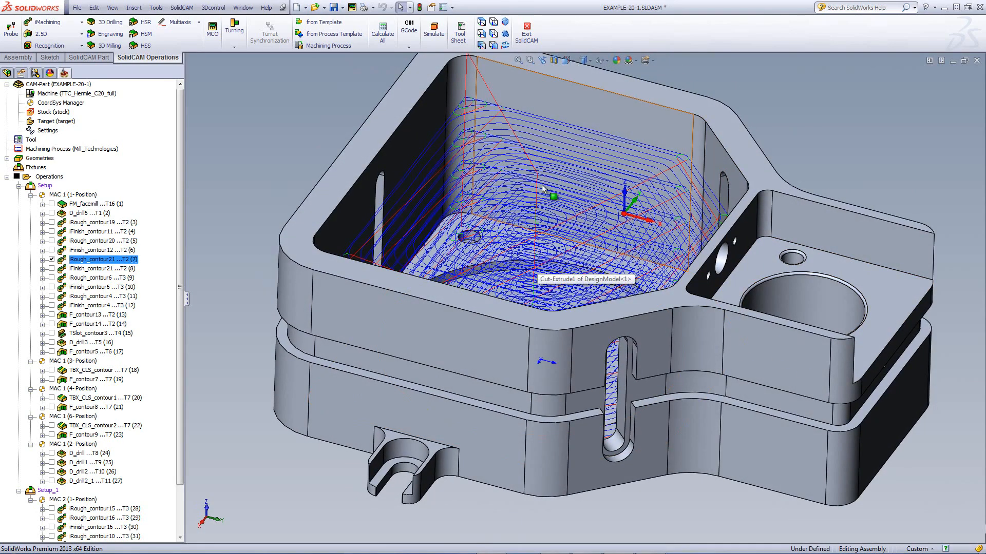
click(52, 260)
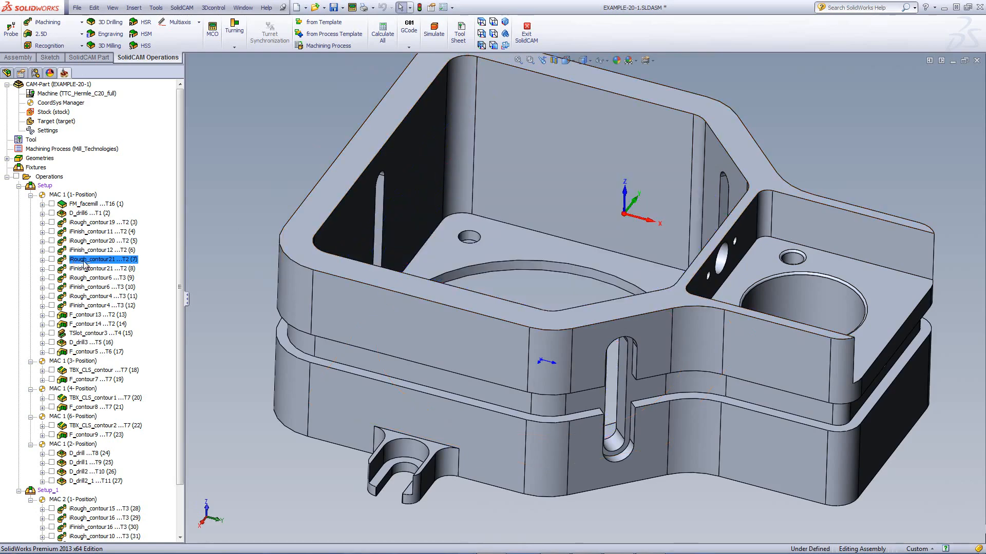
- Open the iRough_contour21 operation and review its contour21 pocket geometry and tool settings
double_click(84, 260)
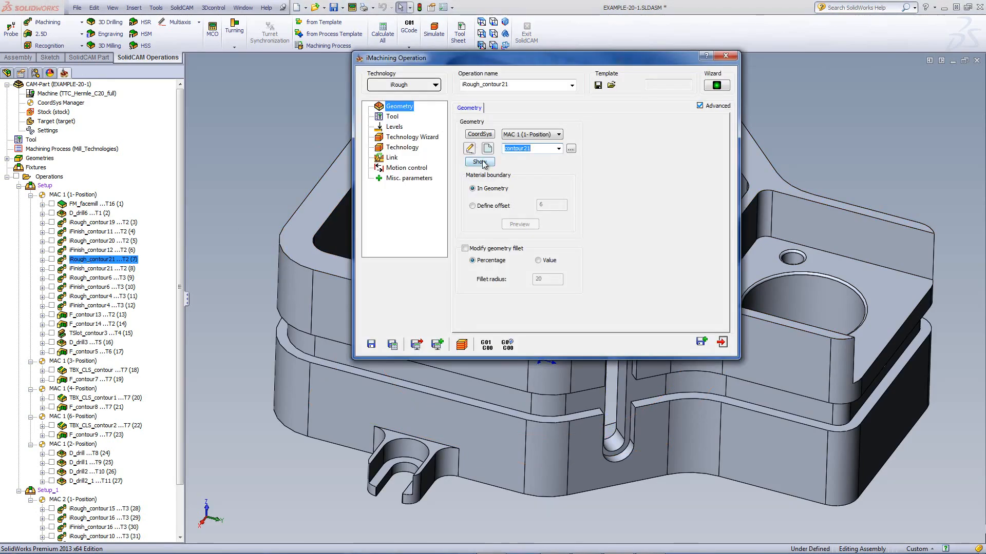
click(479, 162)
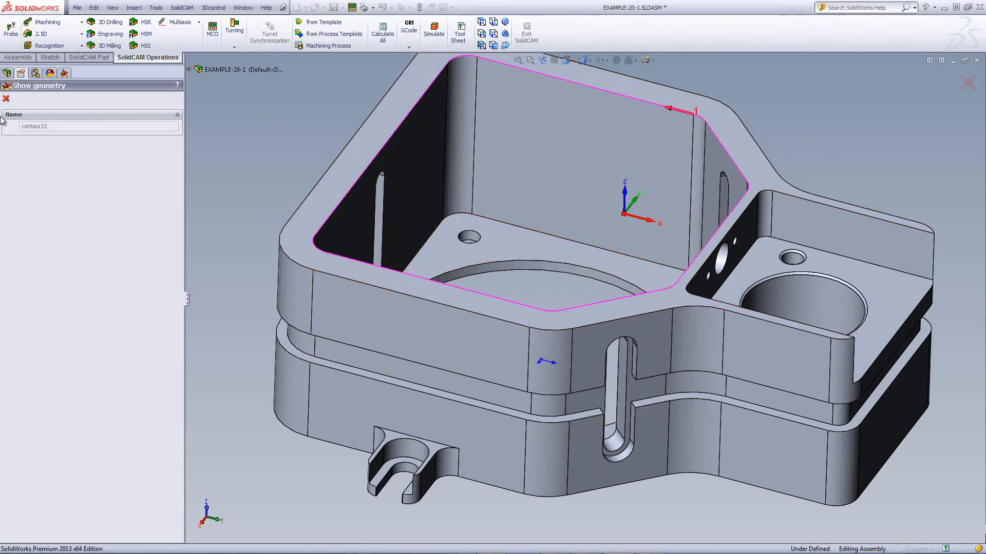
click(6, 99)
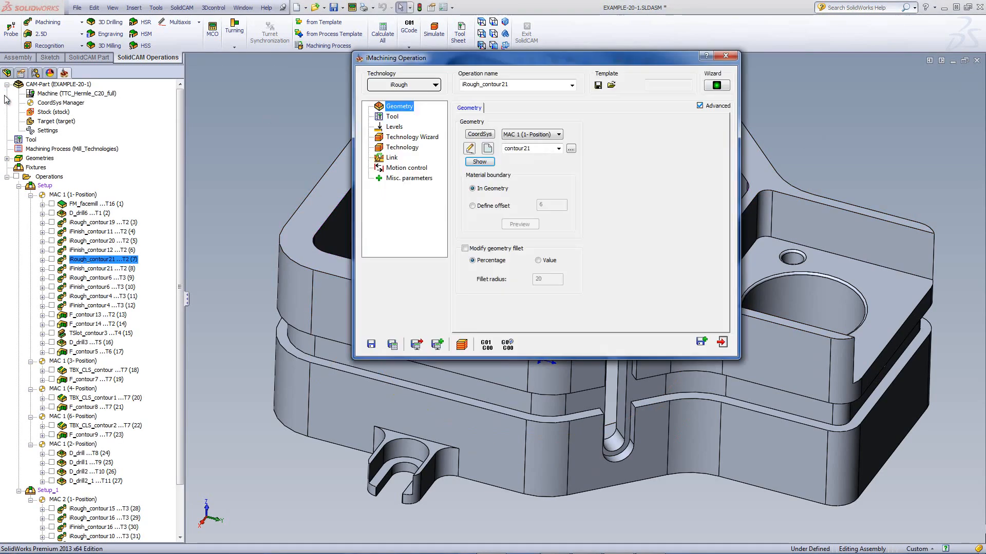
click(401, 120)
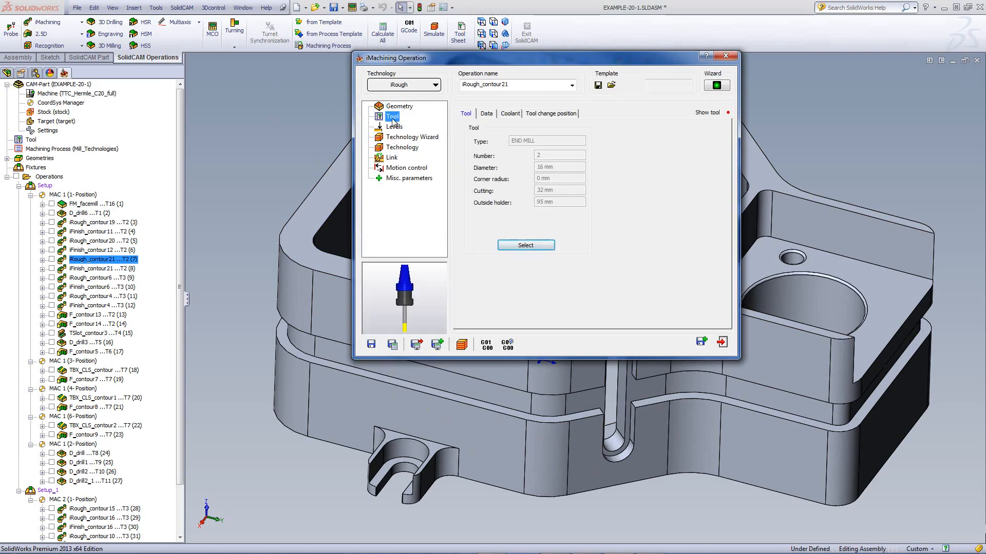
- Review the milling levels of iRough_contour21 and display the pocket floor picked as its lower level
click(393, 127)
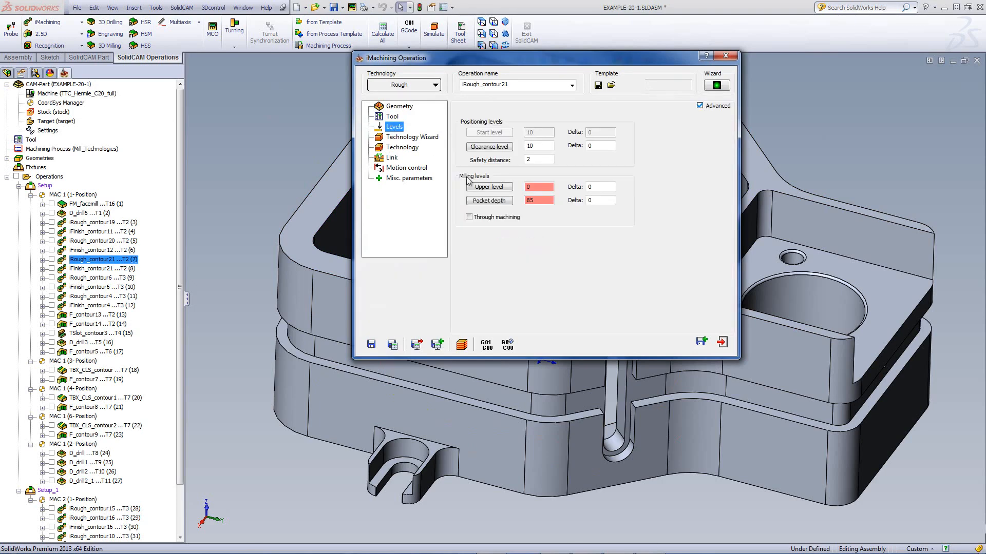
click(498, 202)
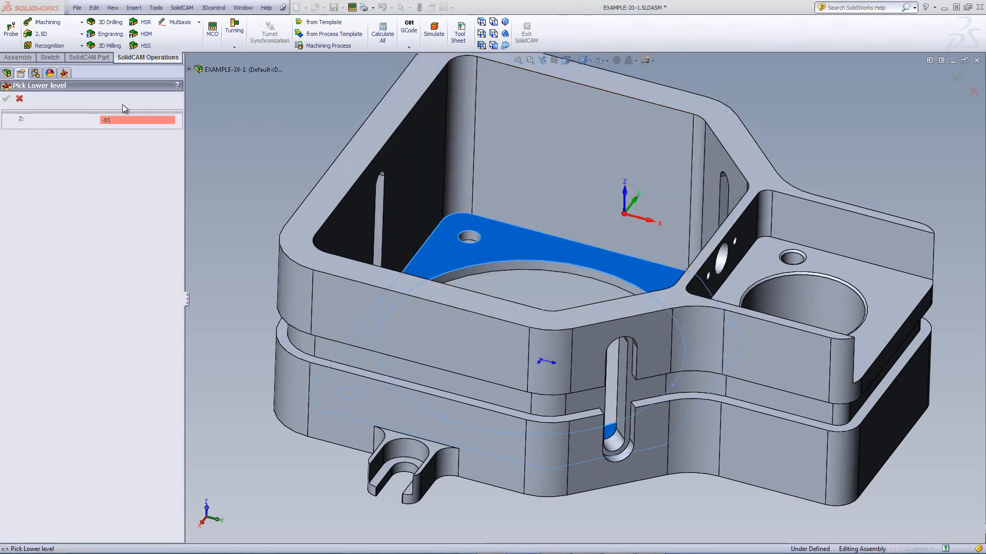
click(17, 99)
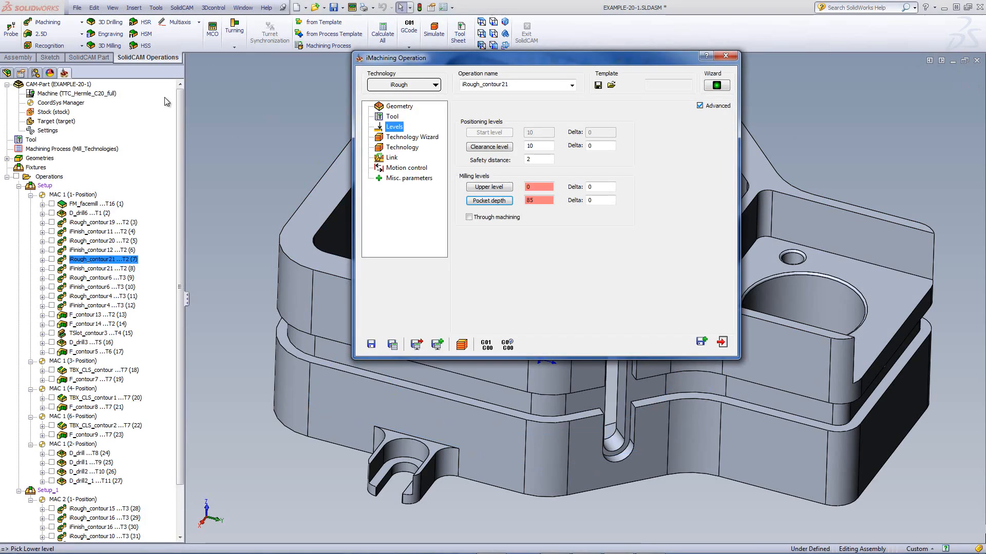
- Review iRough_contour21's automatic cutting conditions, helical entry link settings and the pre-drilling operation it uses
click(414, 137)
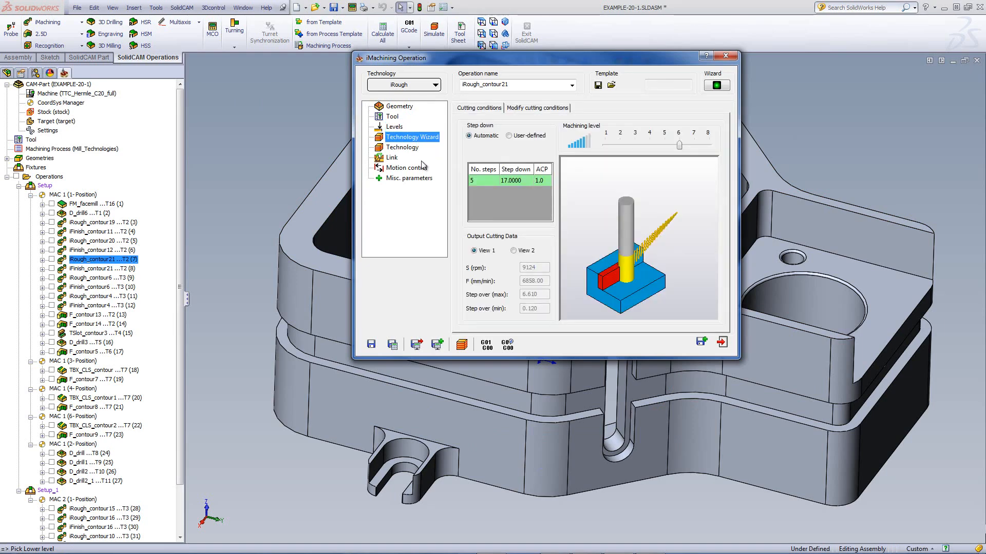
click(391, 158)
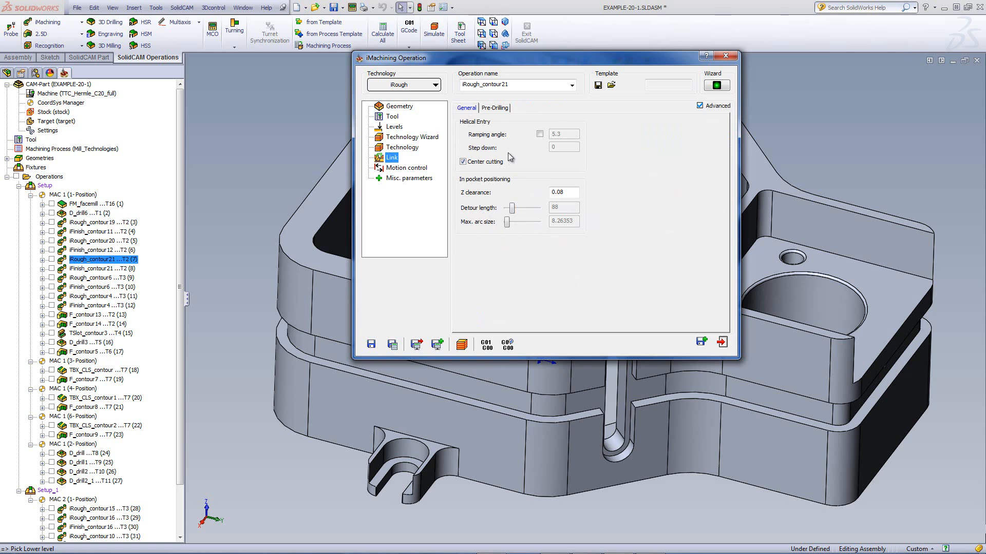
click(493, 108)
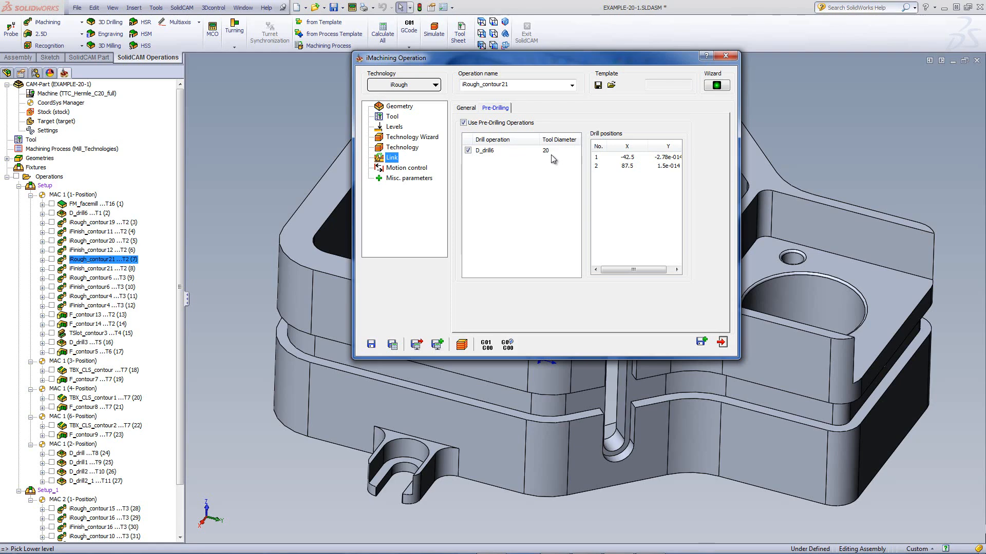
- Simulate iRough_contour21 in SolidVerify, single-stepping the entry at the pre-drilled hole before running the pocket roughing, and close the operation
click(462, 344)
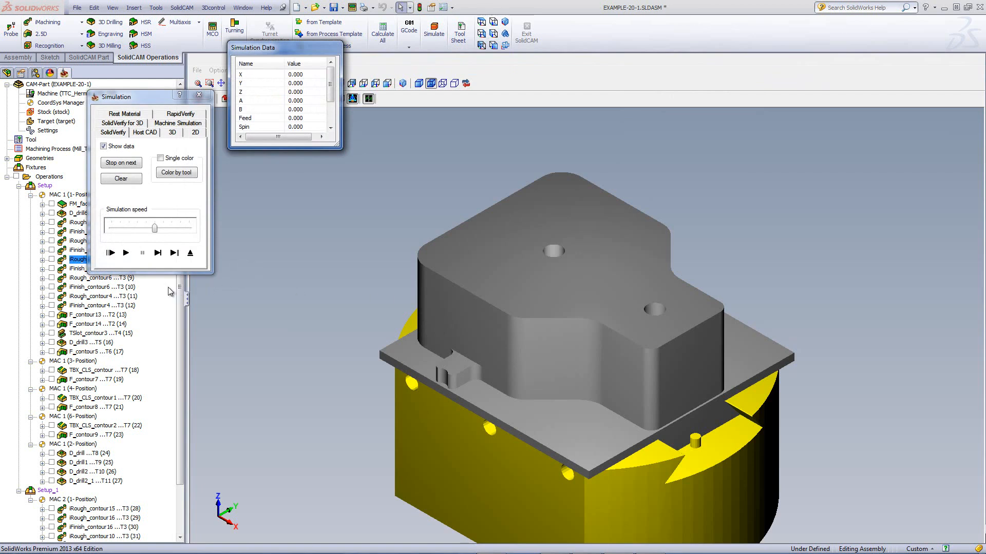
click(158, 253)
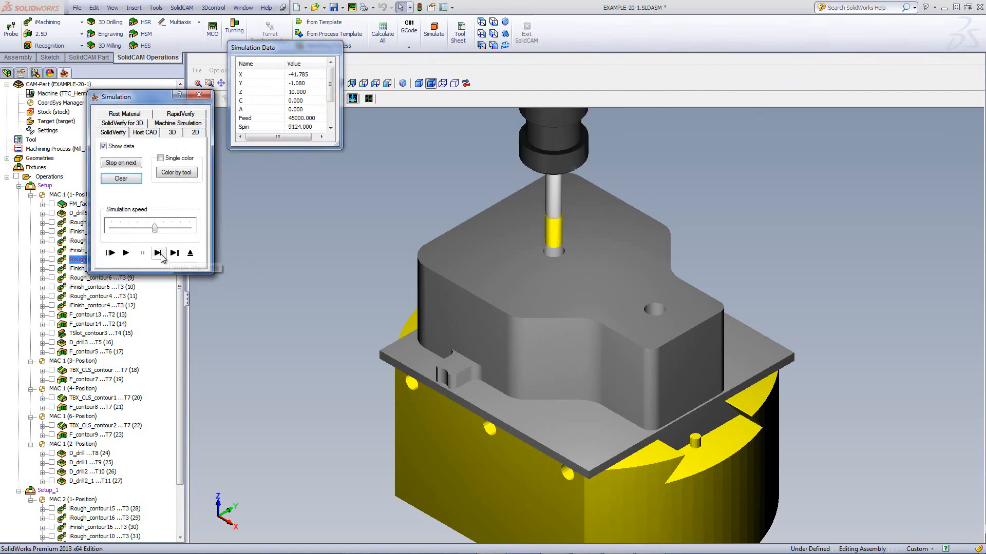
click(158, 253)
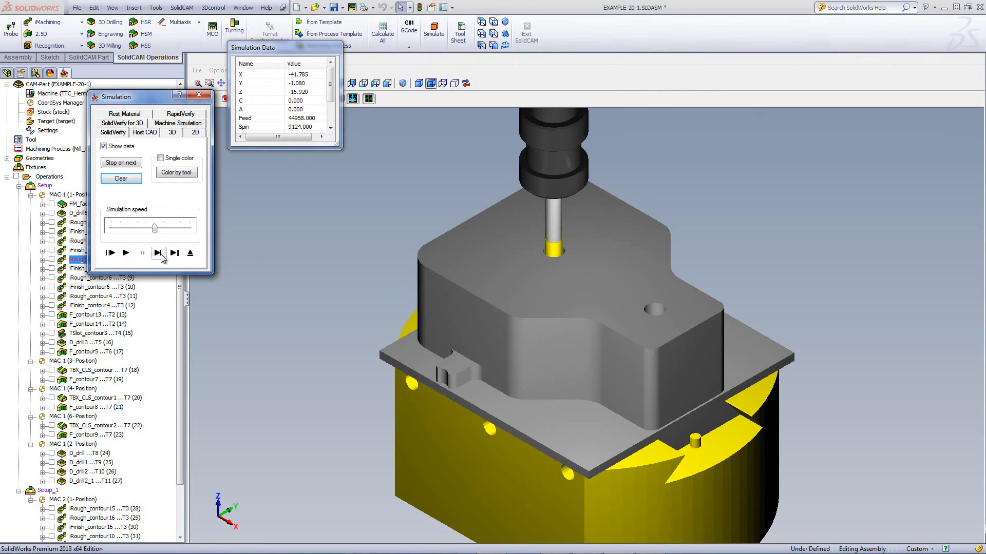
click(158, 253)
click(158, 253)
click(161, 254)
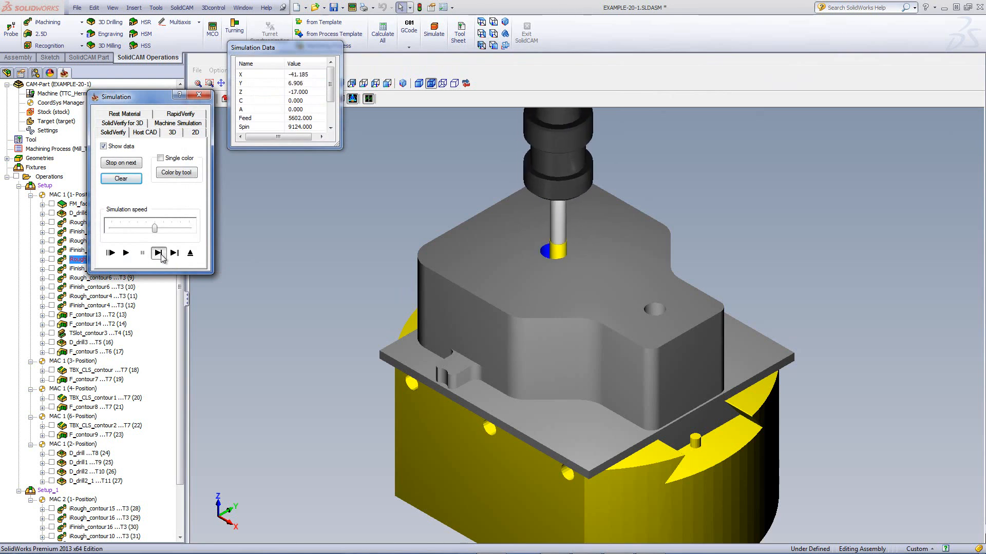
click(162, 255)
click(161, 255)
click(161, 254)
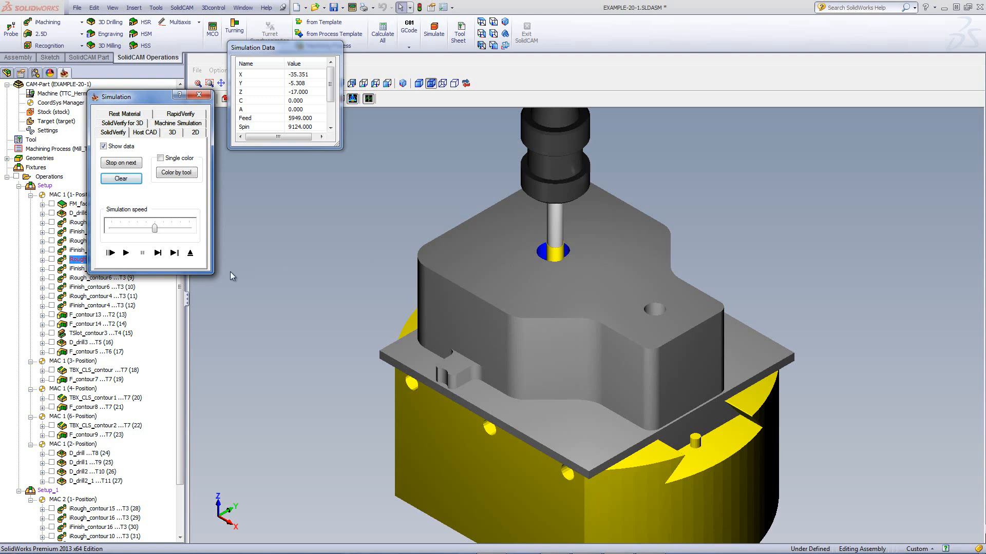
click(126, 252)
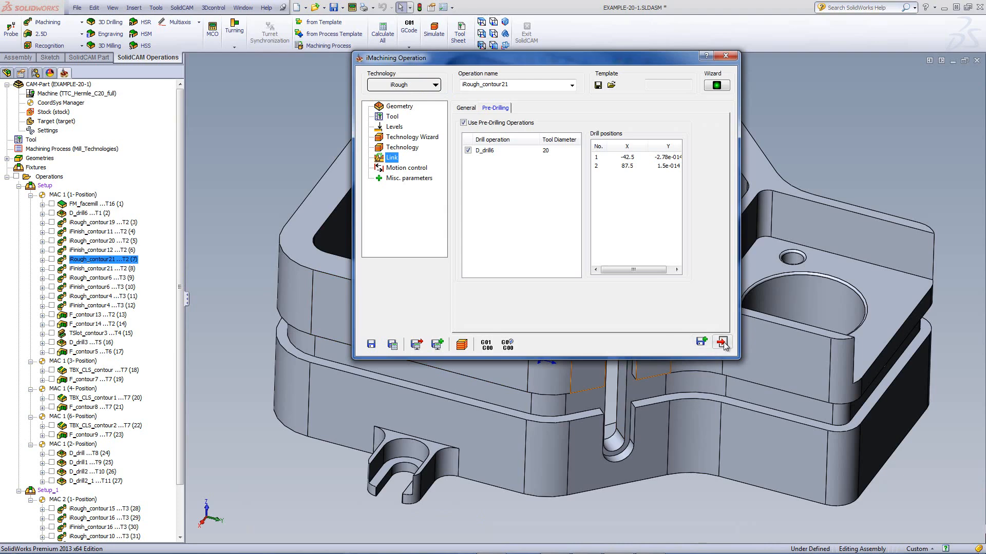
click(708, 338)
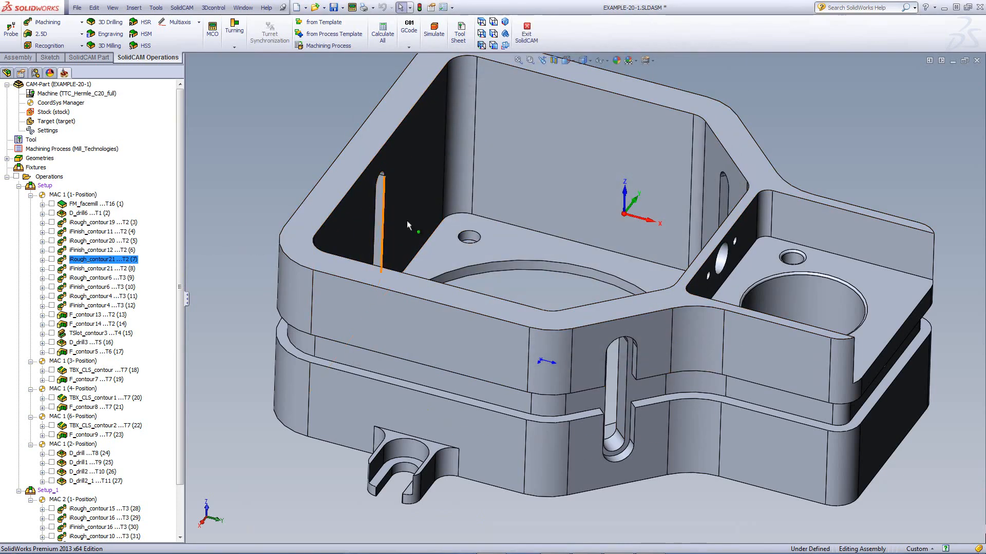
- Open iFinish_contour21, simulate the pocket wall finishing in SolidVerify and inspect the finished walls
double_click(74, 269)
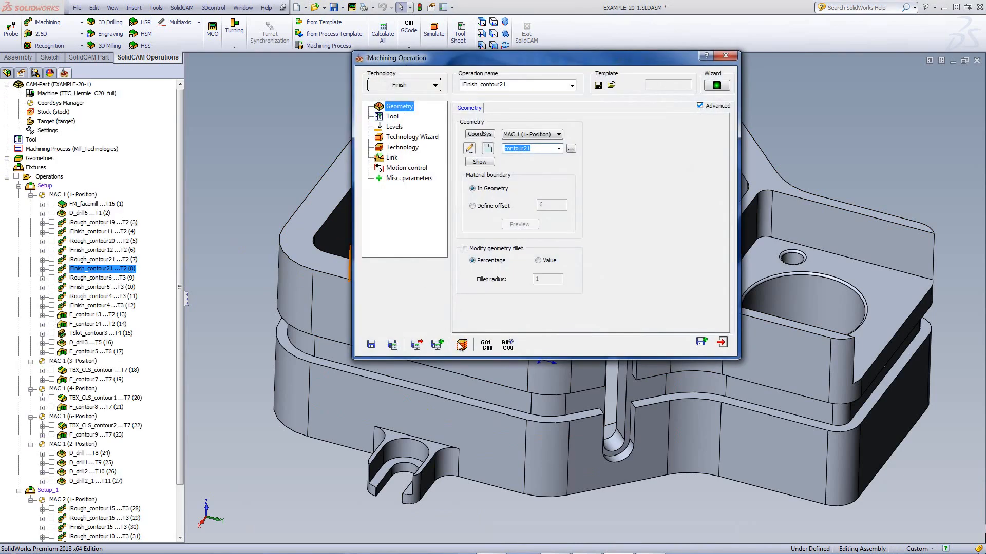
click(461, 345)
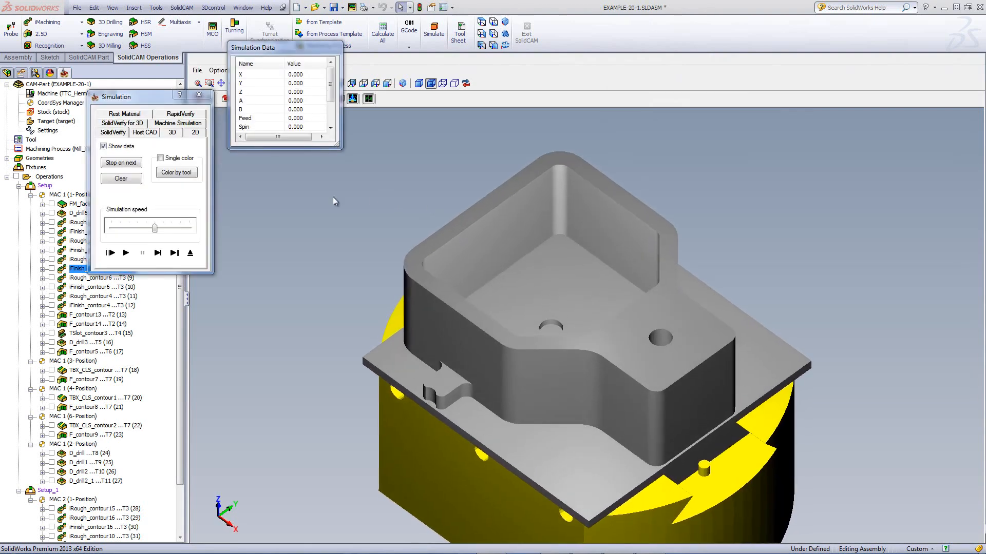
click(158, 253)
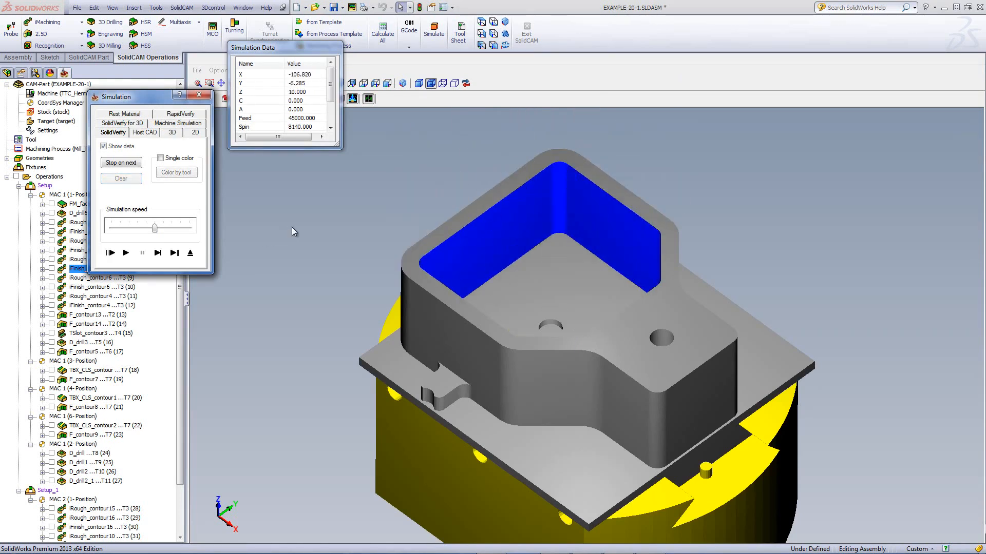
middle_drag(460, 251, 429, 242)
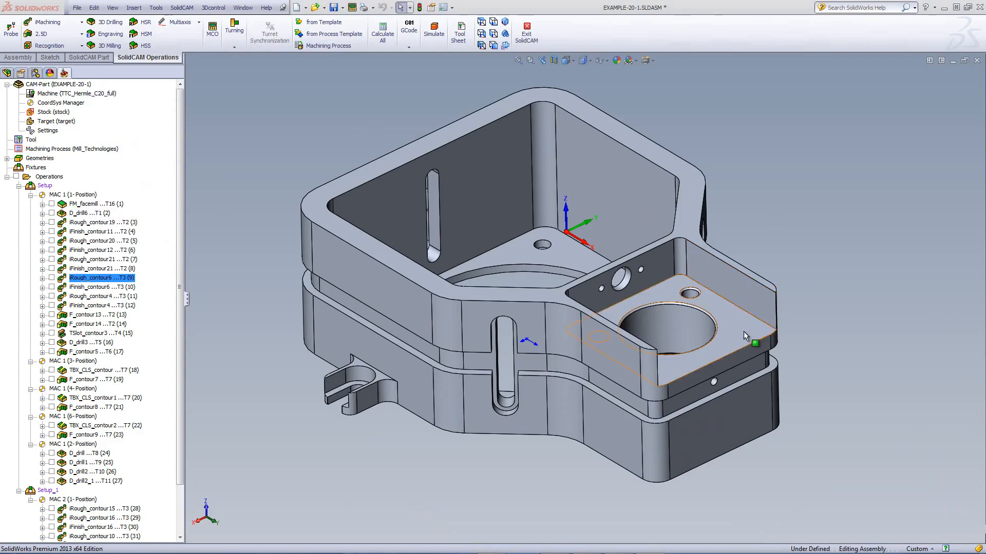
- Display the toolpaths of iRough_contour6 and iFinish_contour6 in turn on the side pocket, hiding each again
click(51, 278)
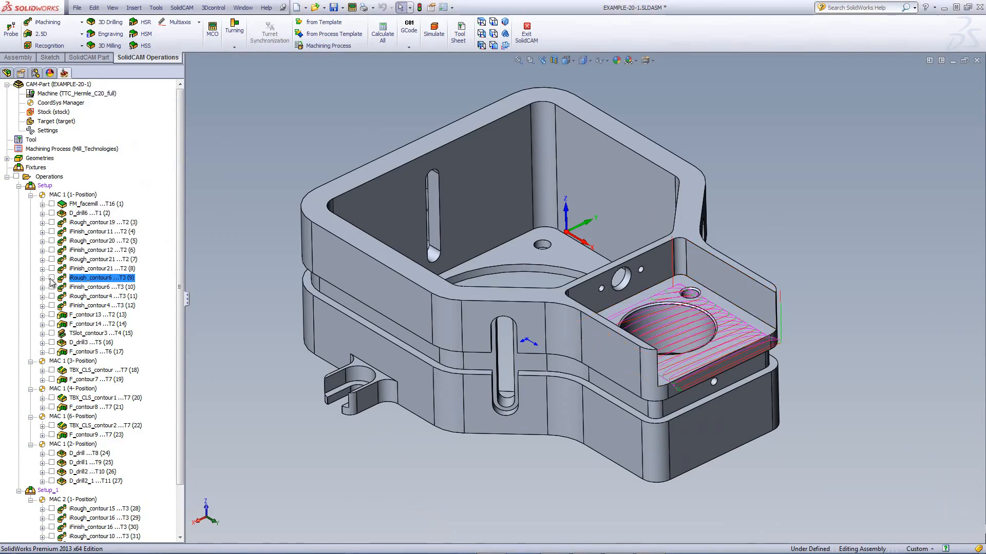
click(51, 278)
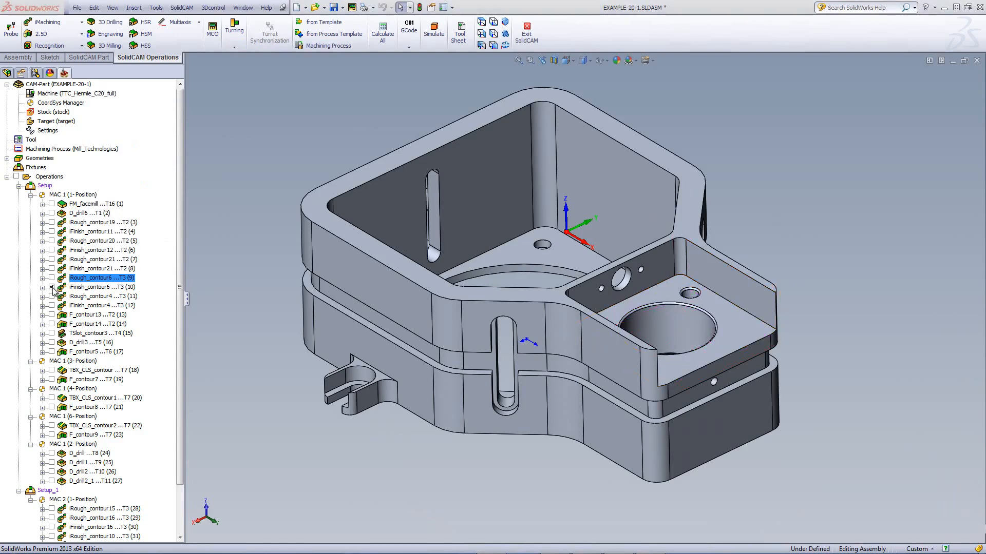
click(51, 287)
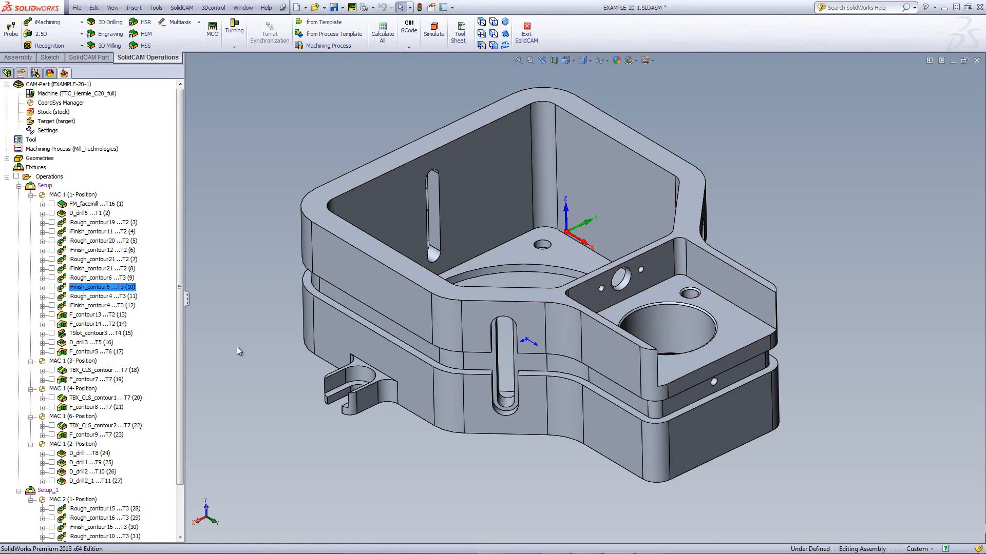
- Display the iRough_contour4 and iFinish_contour4 toolpaths in the large round hole in turn, examining them from above and hiding each again
click(52, 297)
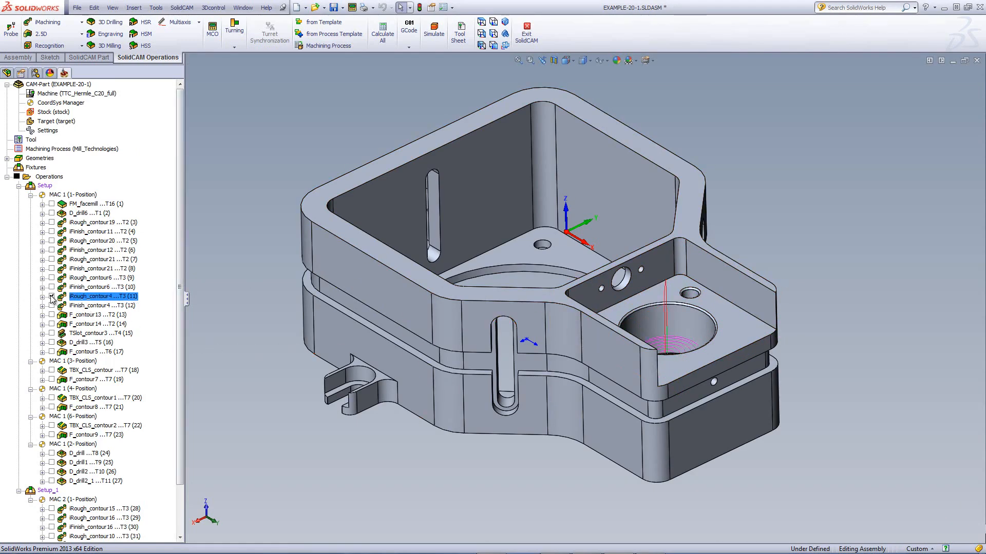
middle_drag(553, 262, 569, 290)
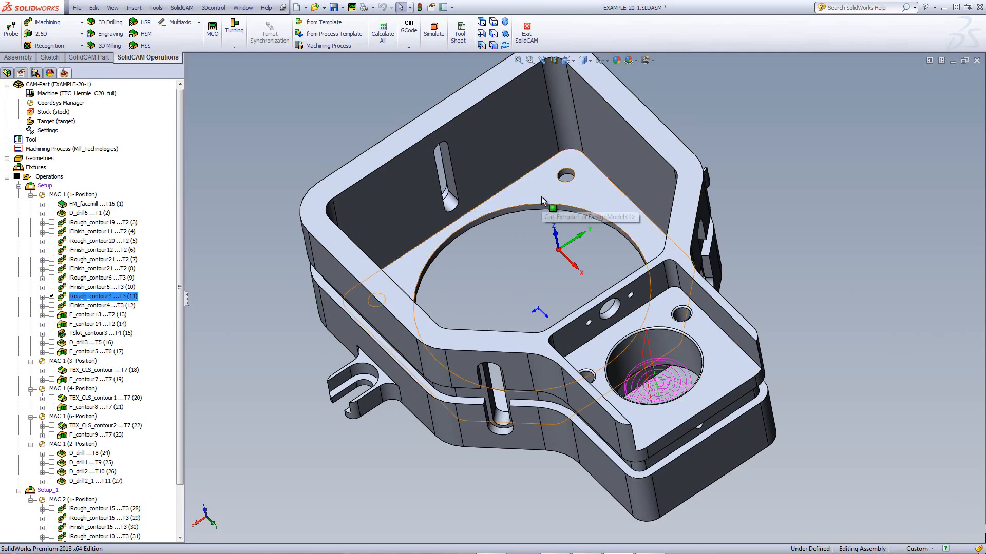
click(51, 297)
click(51, 306)
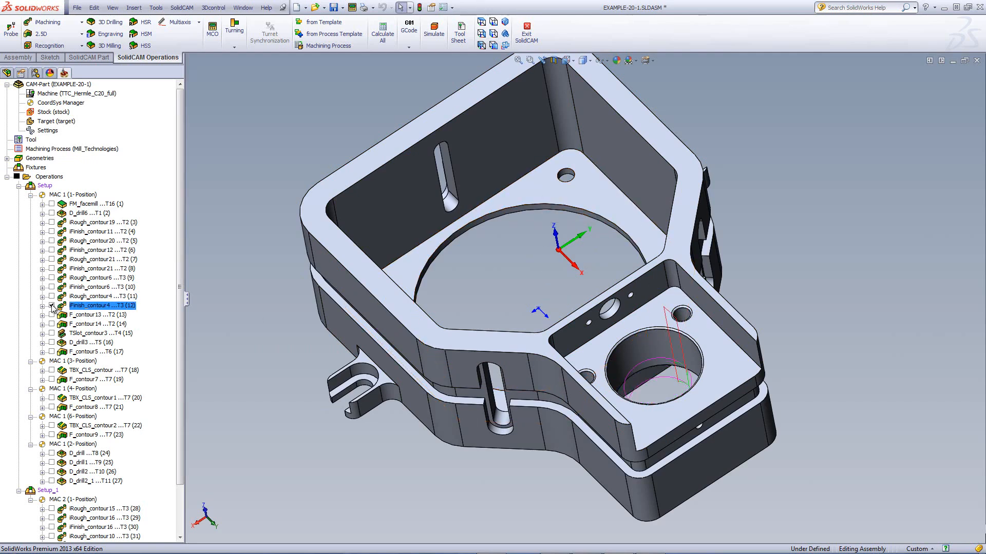
click(52, 306)
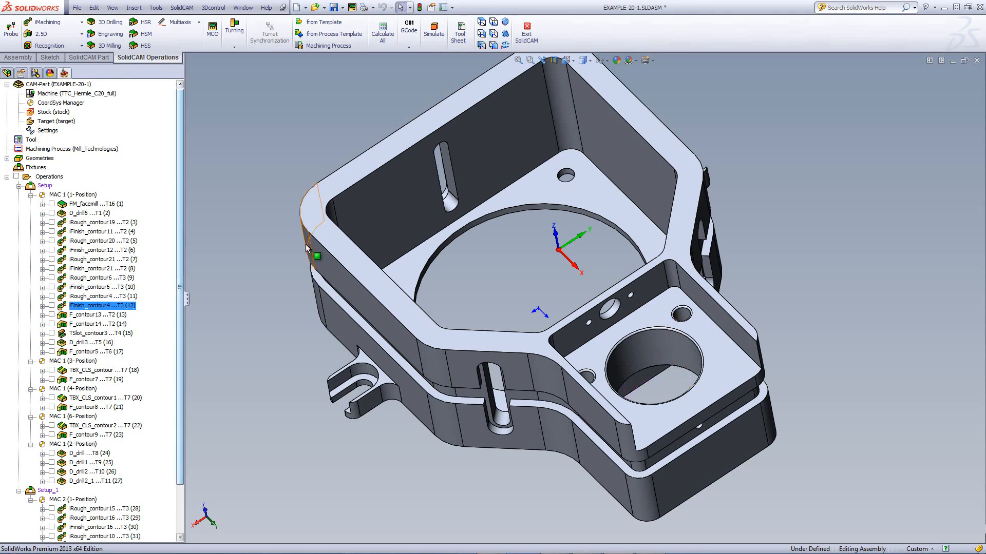
- Simulate all operations from iRough_contour19 through iFinish_contour4 together in Host CAD mode and check the simulation data
middle_drag(311, 249, 327, 180)
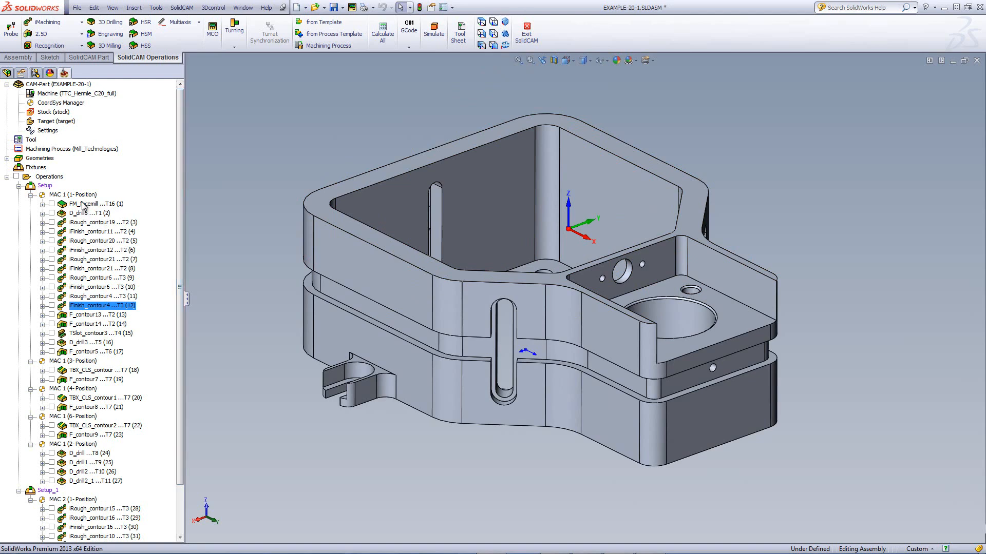
click(90, 223)
shift+click(106, 306)
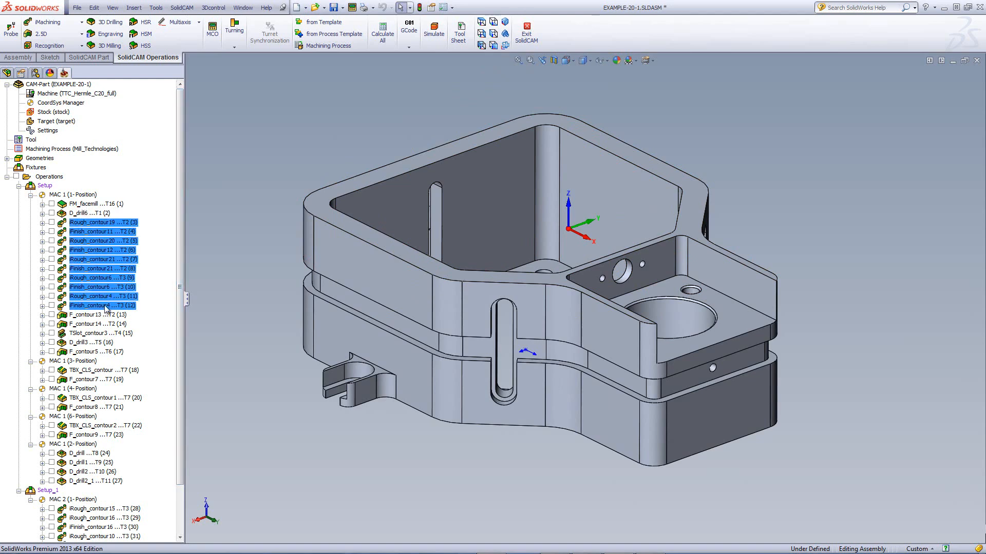
right_click(107, 307)
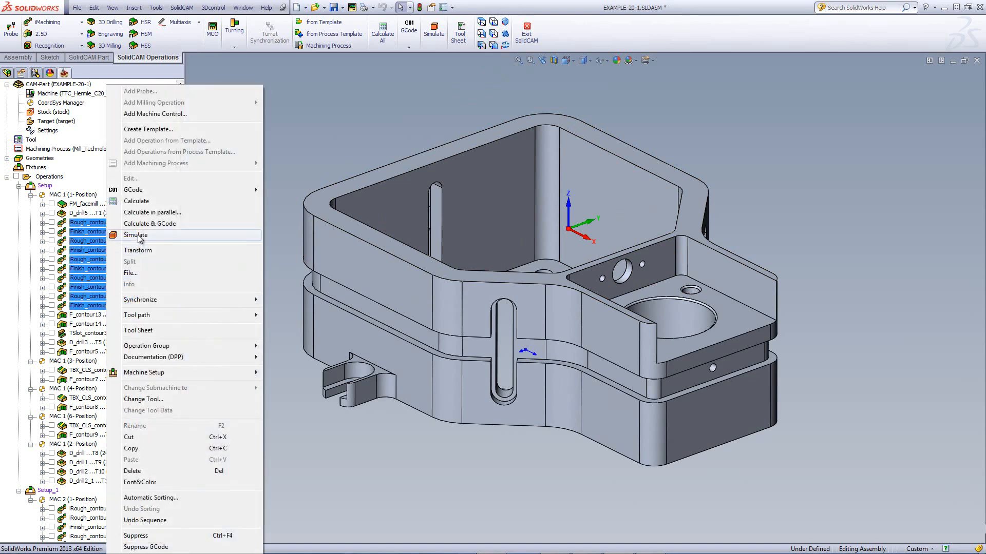
click(136, 235)
click(126, 253)
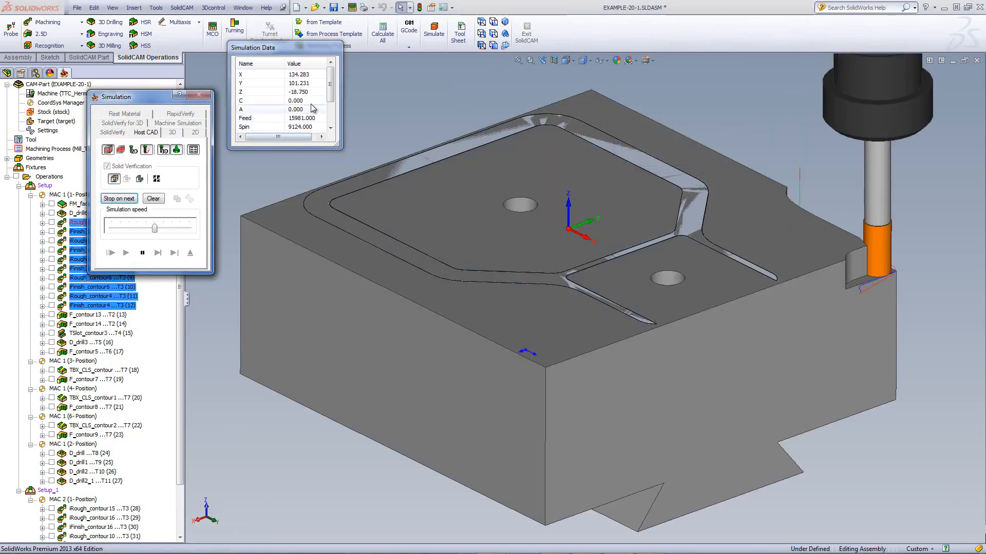
click(330, 108)
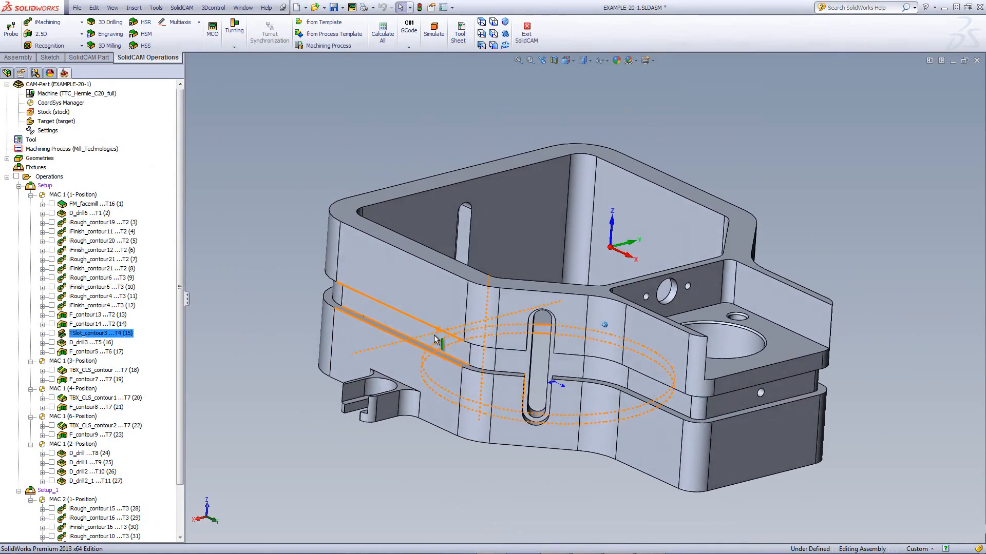
- Open the TSlot_contour3 operation and display its contour3 geometry around the side groove
click(404, 326)
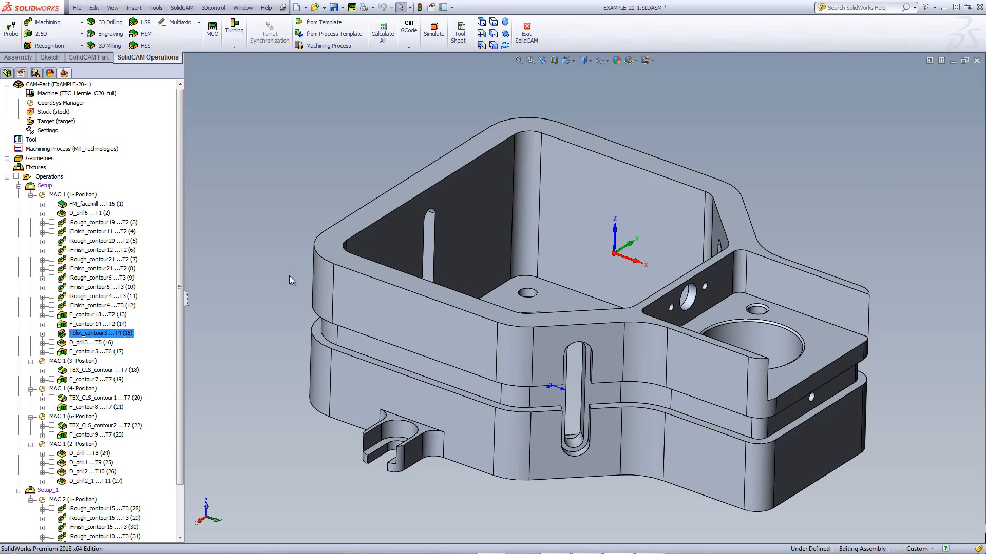
double_click(91, 334)
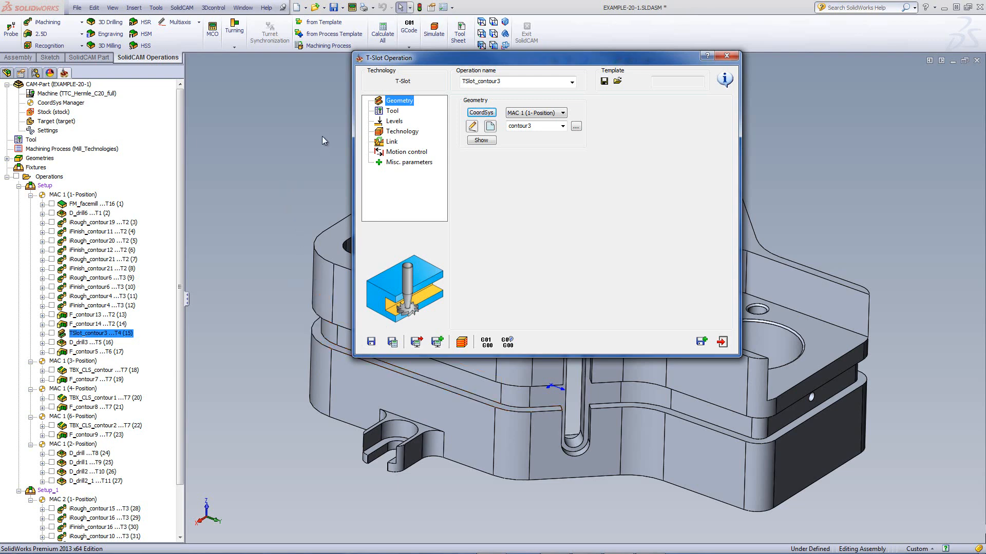
click(479, 141)
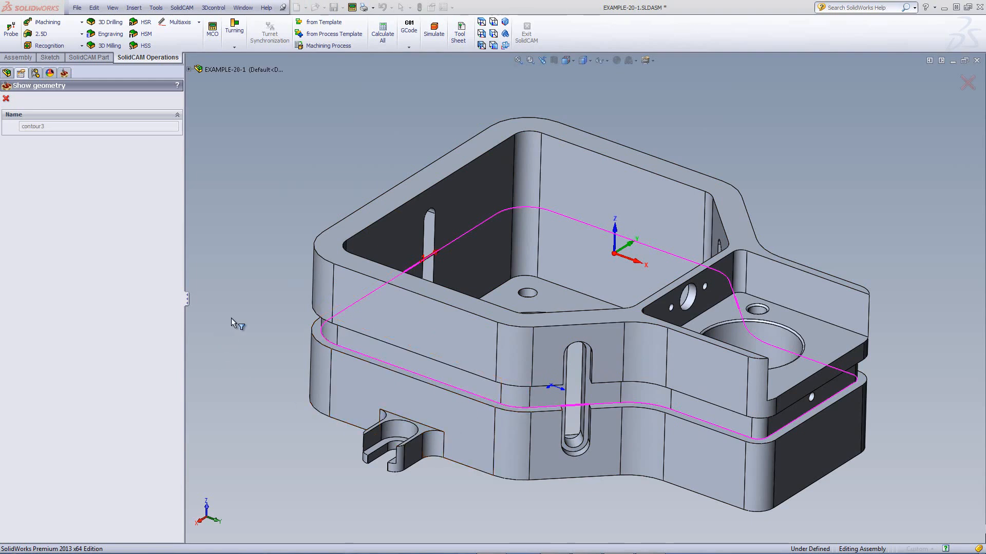
click(6, 98)
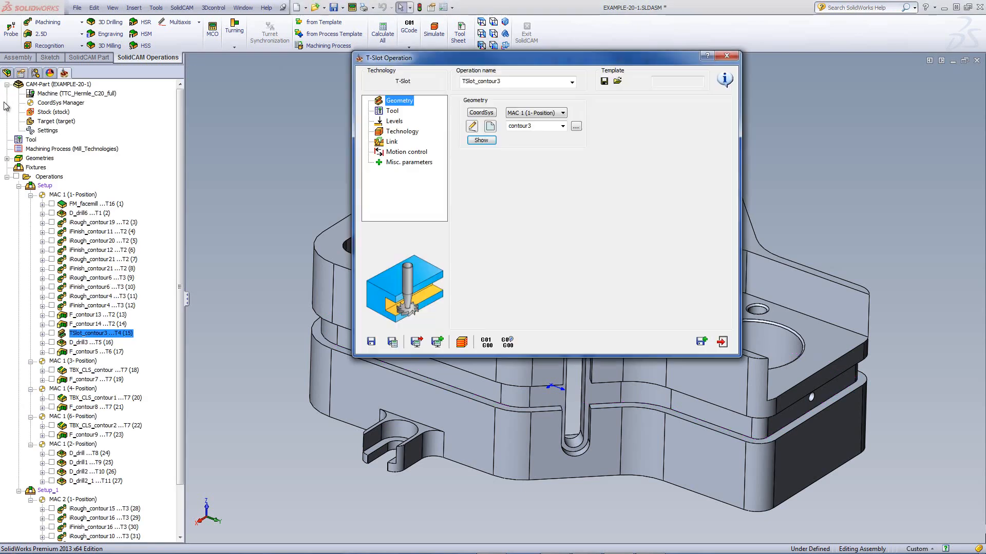
- Review the slot mill's diameter, arbor diameter and cutting length in the tool table without changing the tool
click(391, 112)
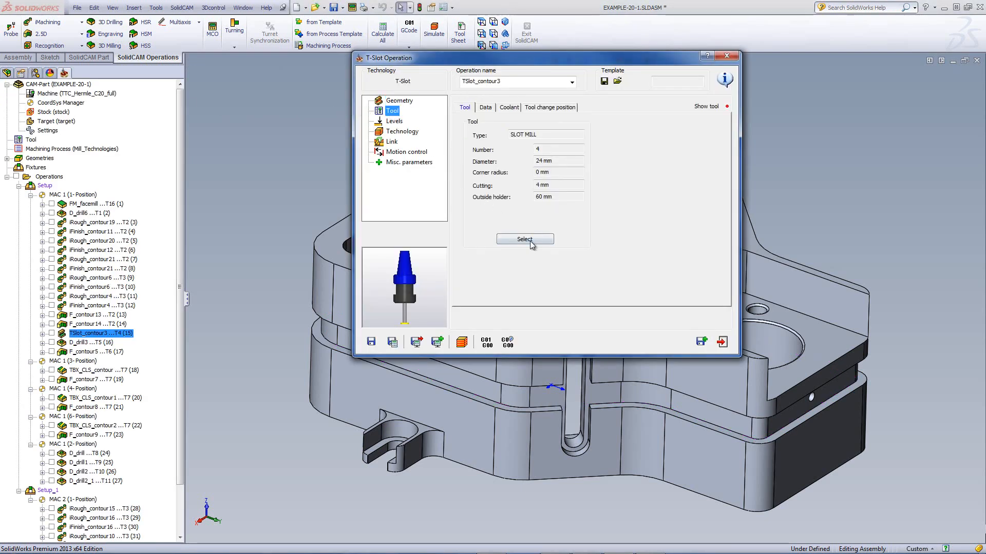
click(525, 239)
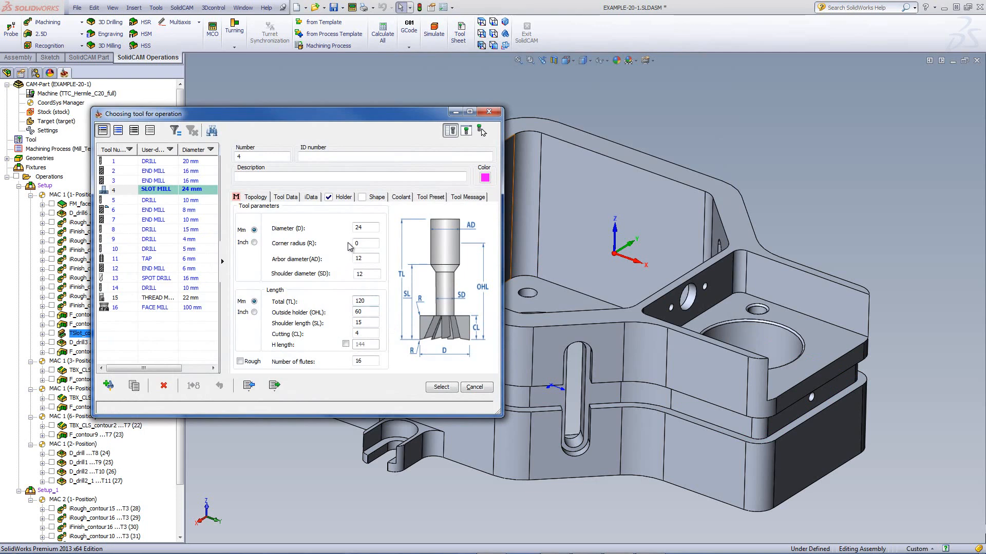
click(363, 226)
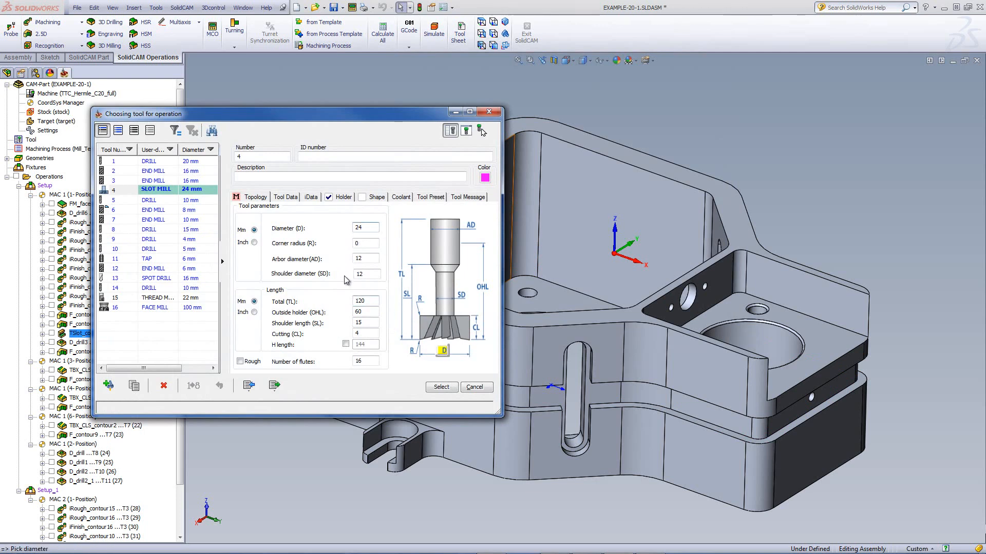
click(365, 258)
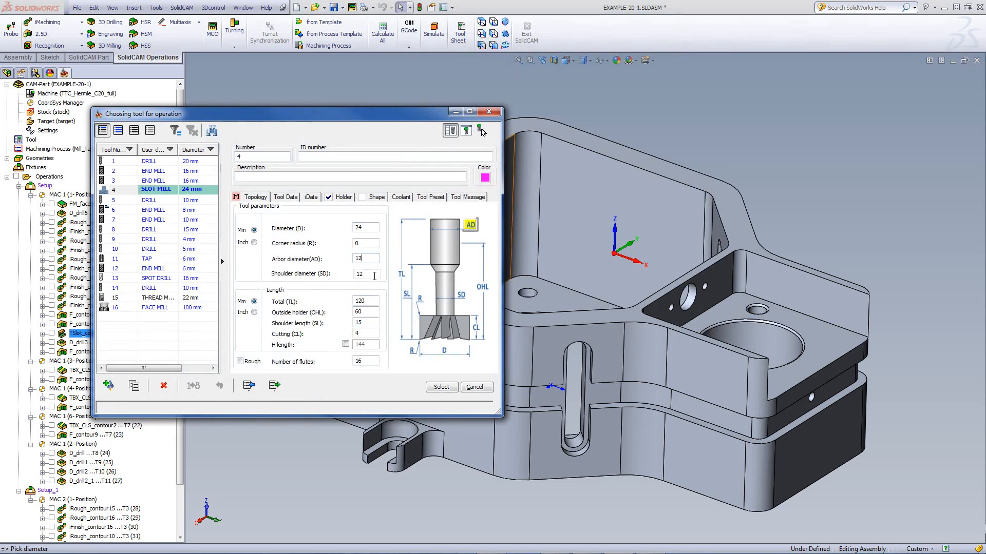
click(363, 334)
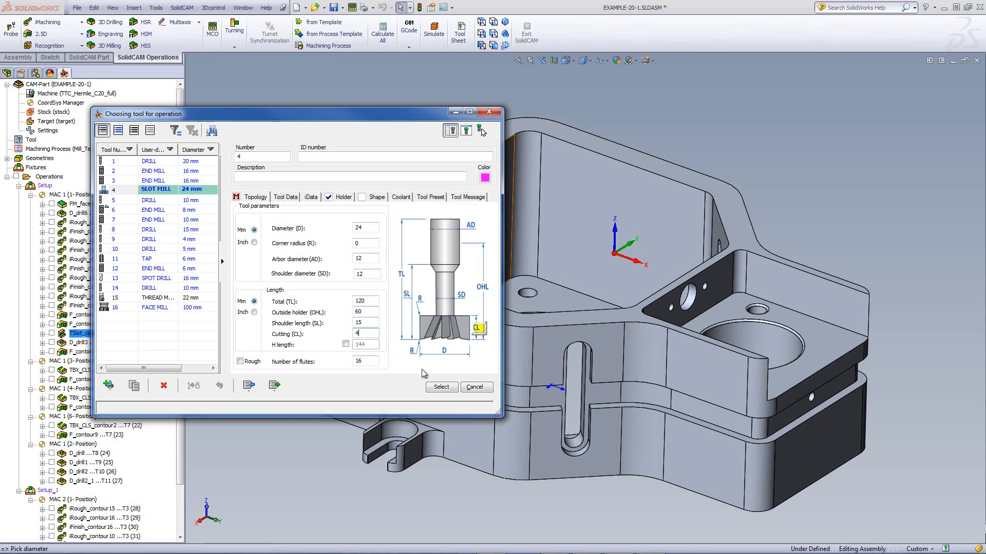
click(472, 389)
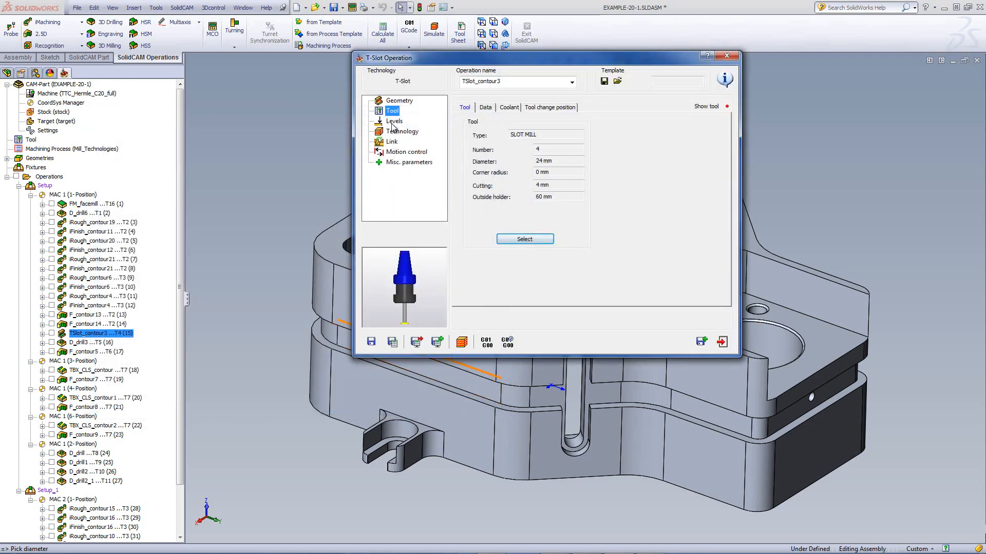
- Check the upper level on the model and pick the T-slot depth from the lower face of the side groove
click(393, 121)
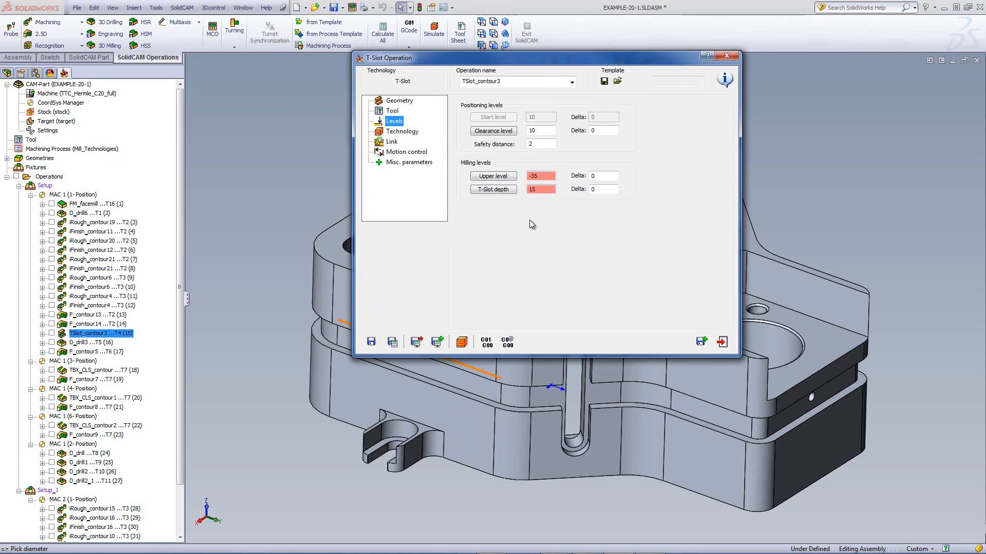
click(493, 176)
middle_drag(289, 194, 770, 203)
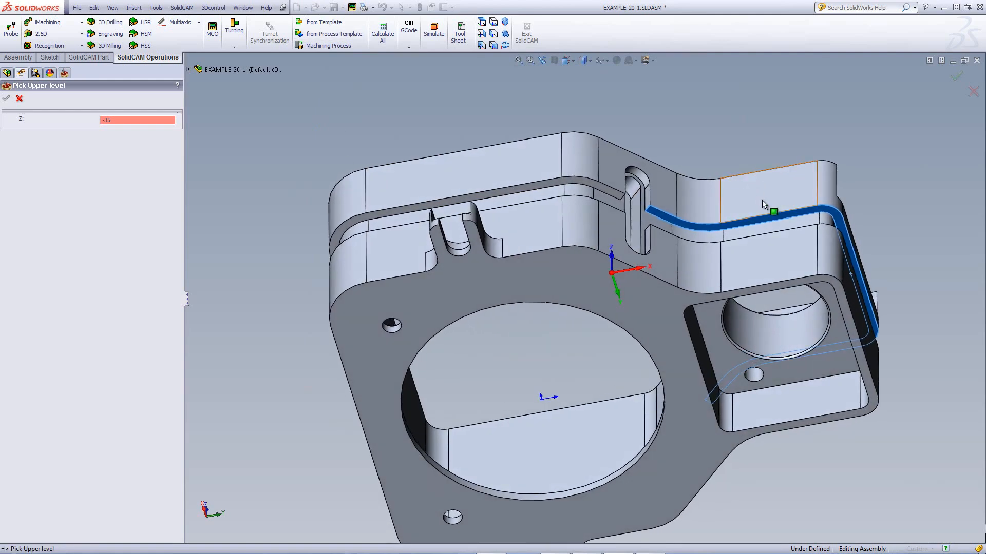
middle_drag(350, 128, 347, 354)
key(Escape)
click(492, 190)
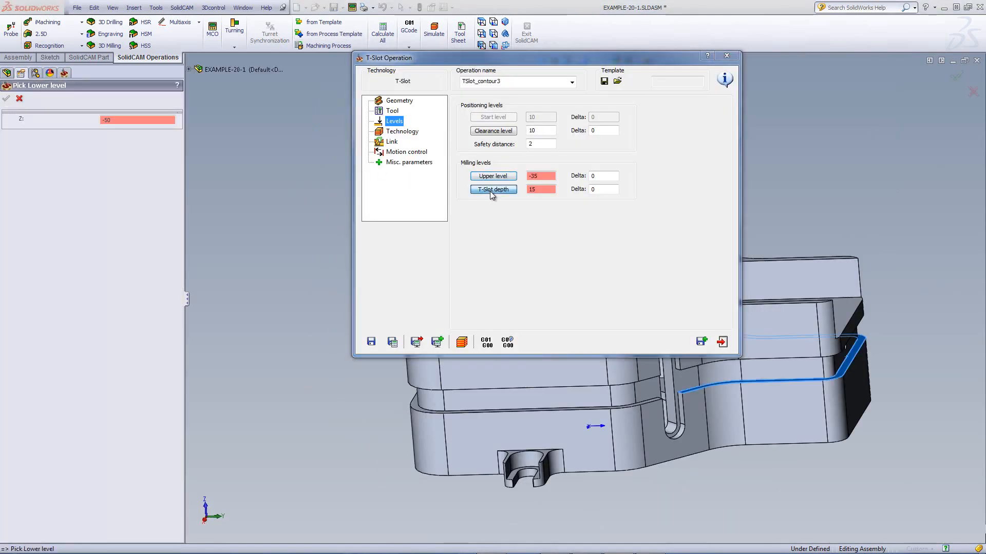
click(766, 380)
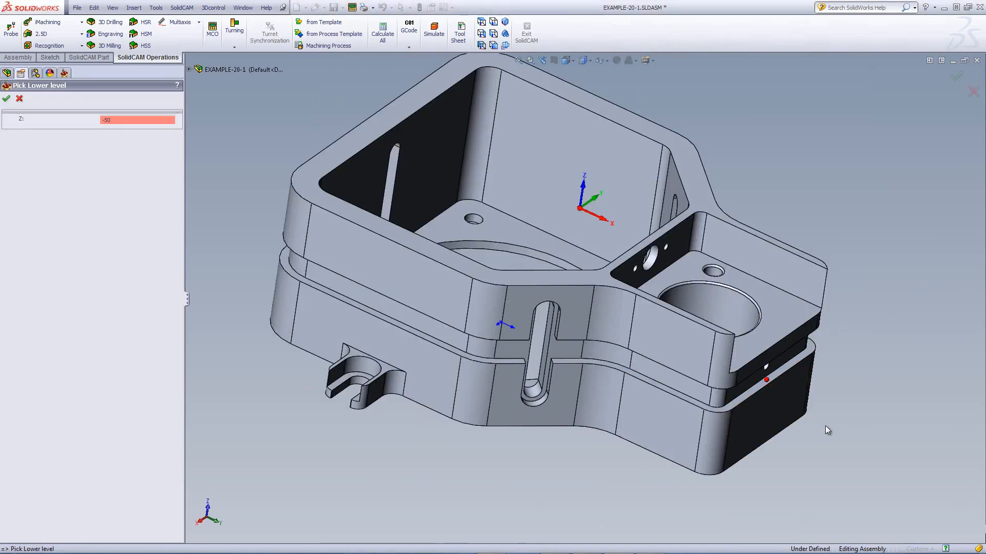
click(6, 98)
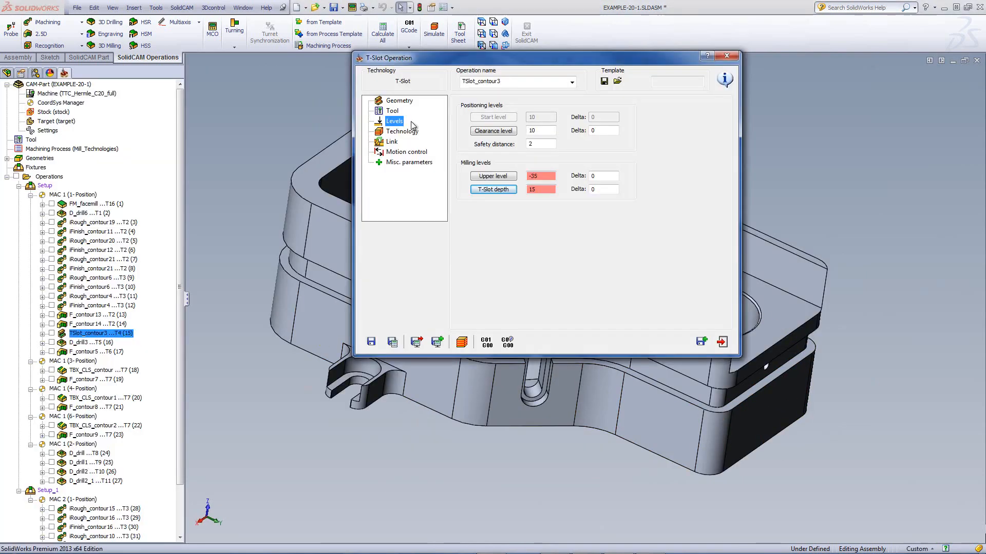
- Enable roughing with a 0.5 wall offset, set the rough and finish cutting depth overlaps to 1, and review the finish cutting order options
click(404, 132)
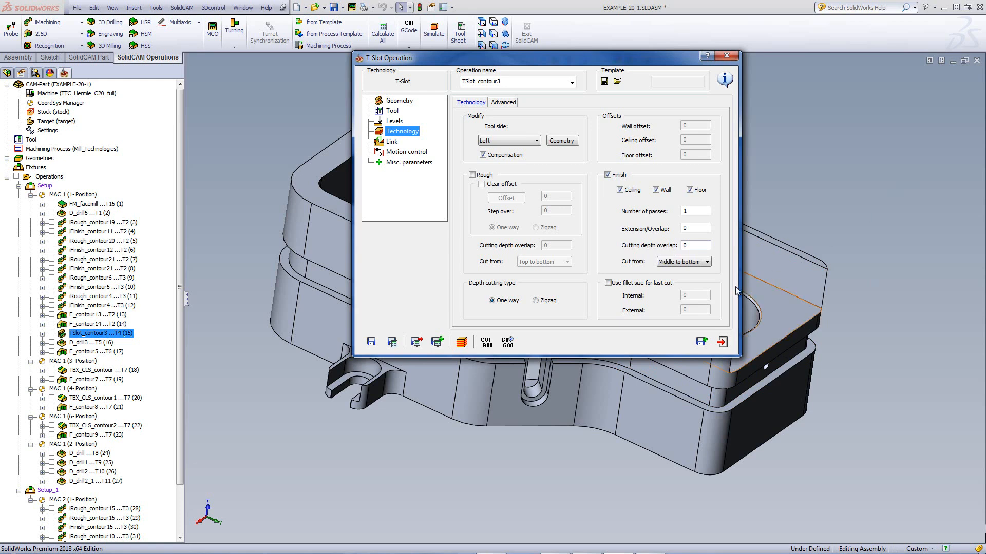
double_click(691, 245)
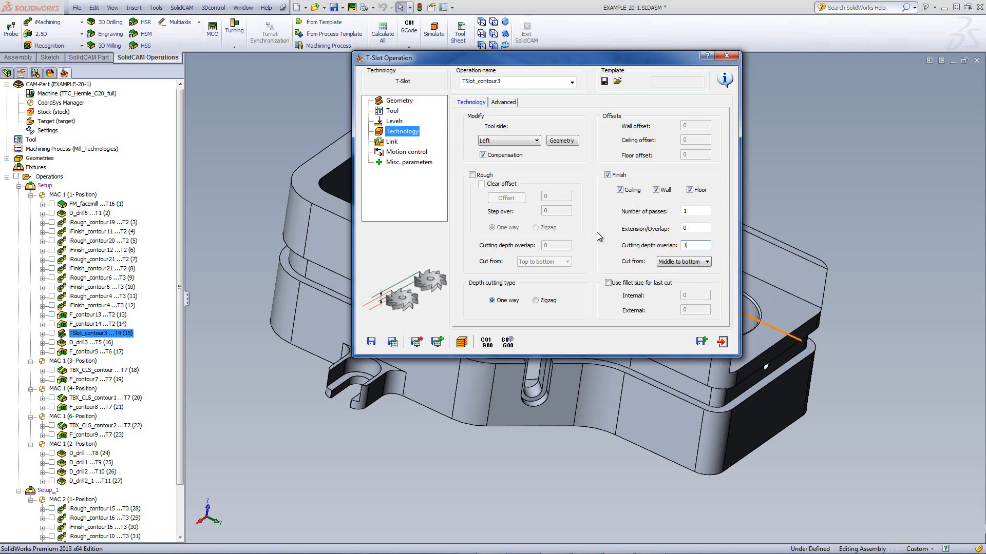
click(477, 177)
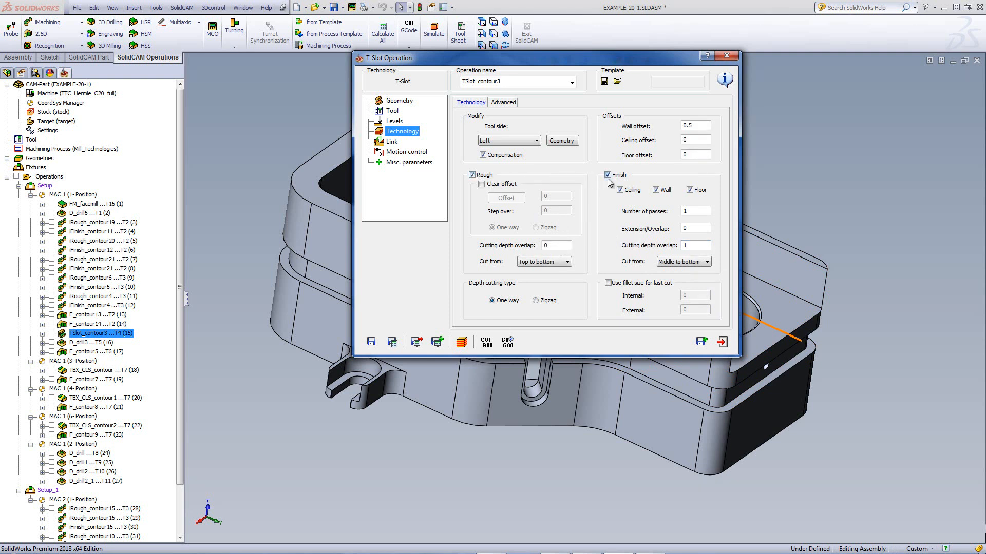
click(554, 244)
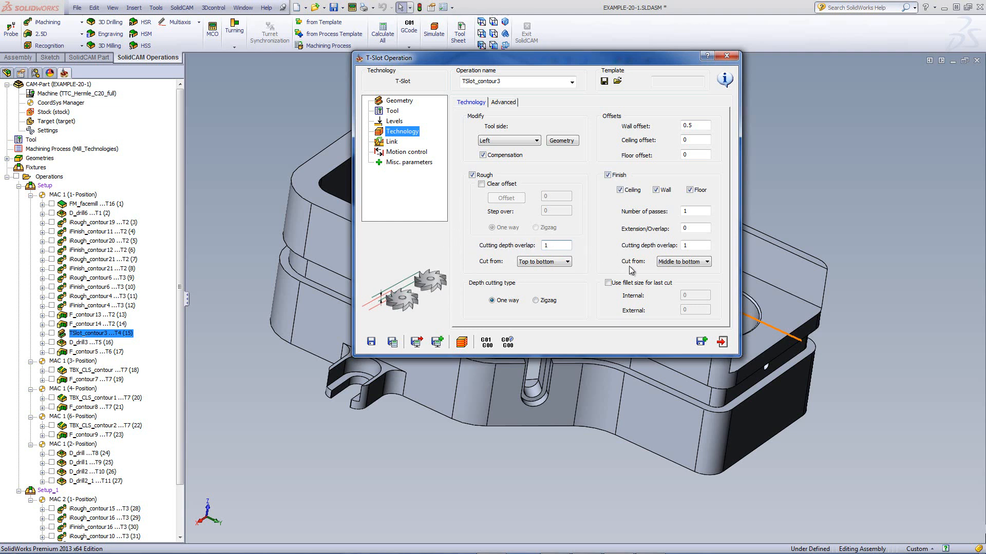
click(681, 263)
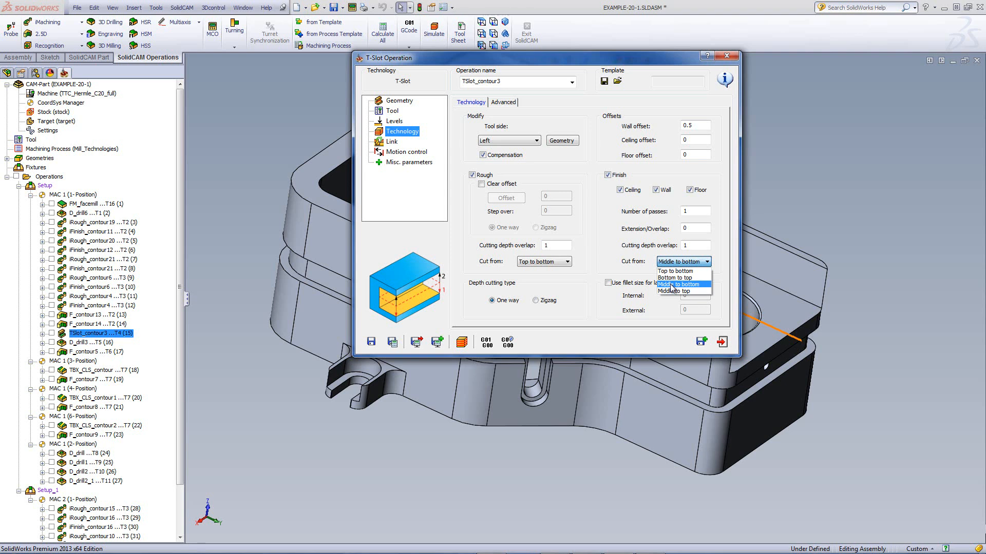
click(613, 263)
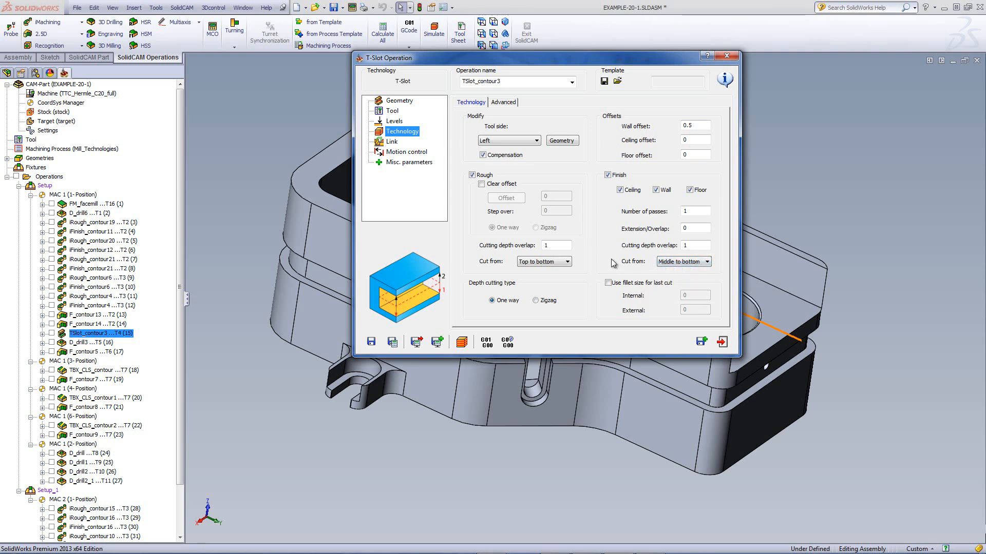
- Review the lead-in and lead-out settings of the T-slot operation, including the available lead-in types
click(390, 142)
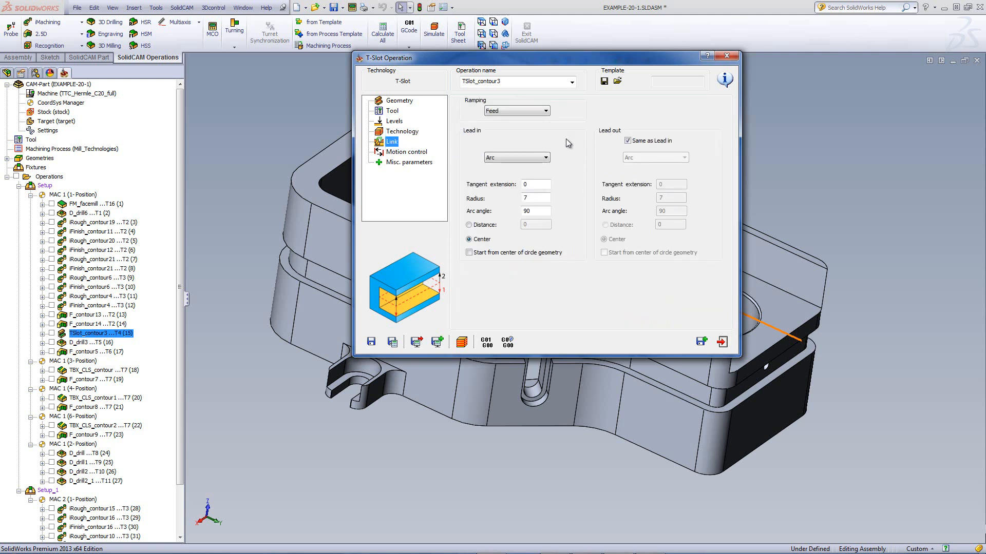
click(538, 164)
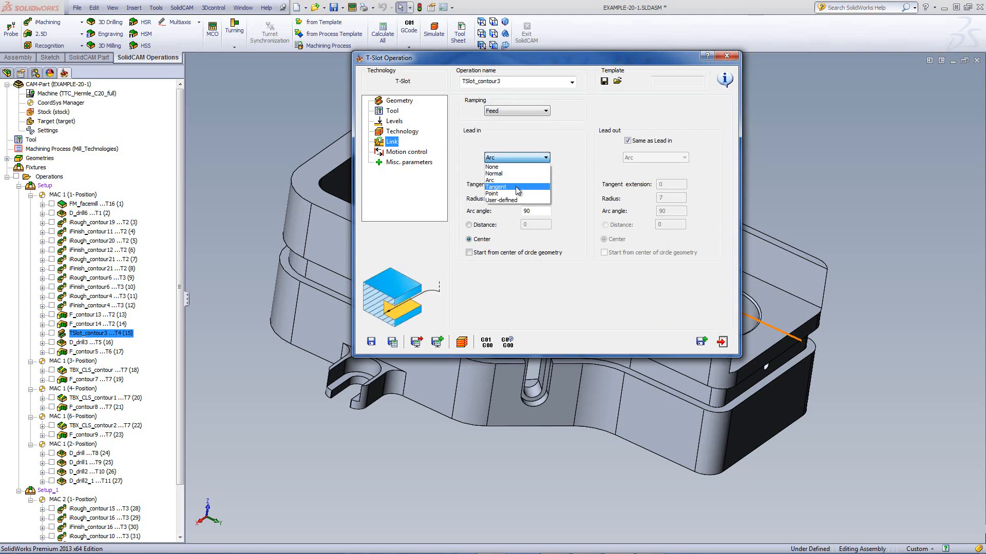
click(569, 128)
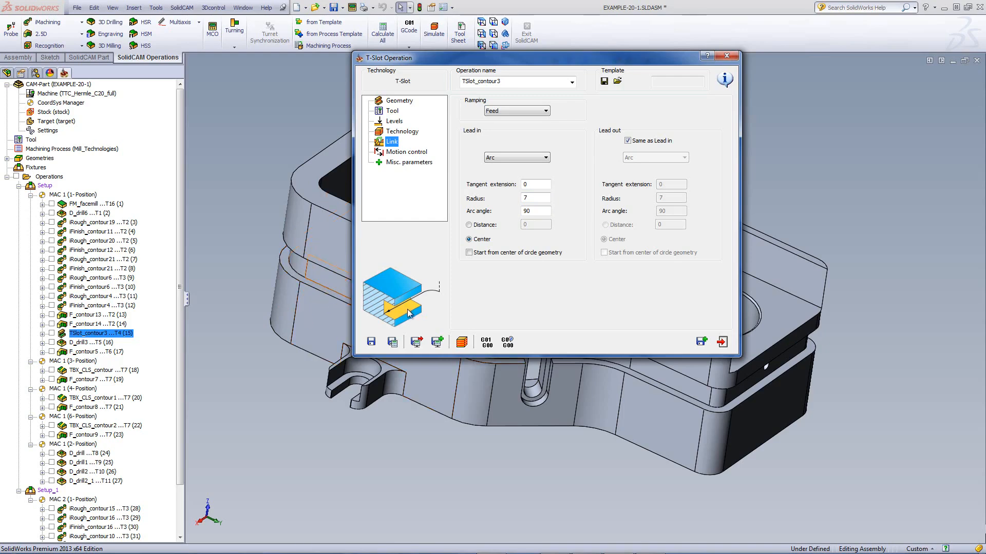
- Simulate the T-slot milling in Host CAD mode, advancing through the groove passes step by step and running the rest continuously
click(462, 342)
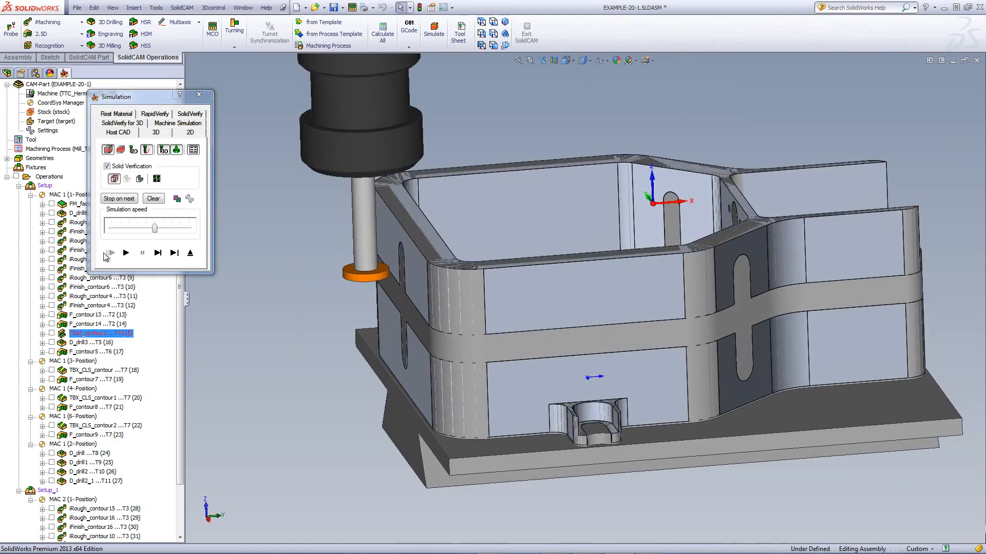
click(157, 253)
click(159, 256)
click(159, 255)
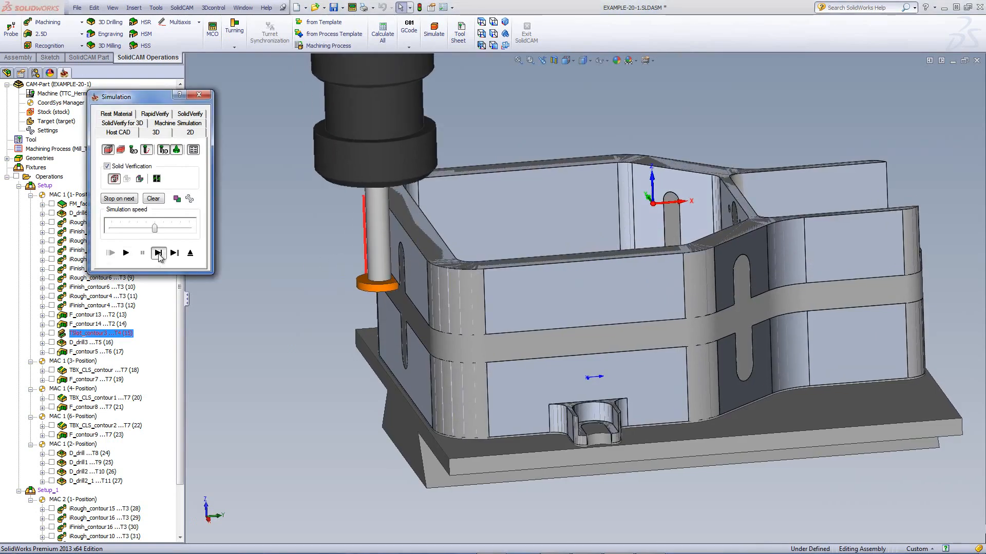
click(159, 255)
click(159, 255)
click(159, 256)
click(159, 256)
click(159, 255)
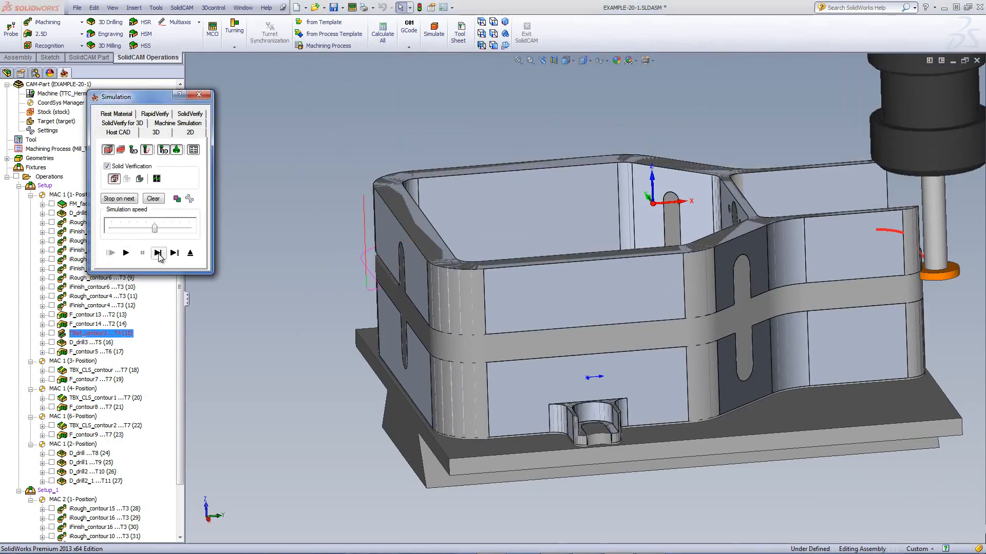
click(158, 256)
click(159, 255)
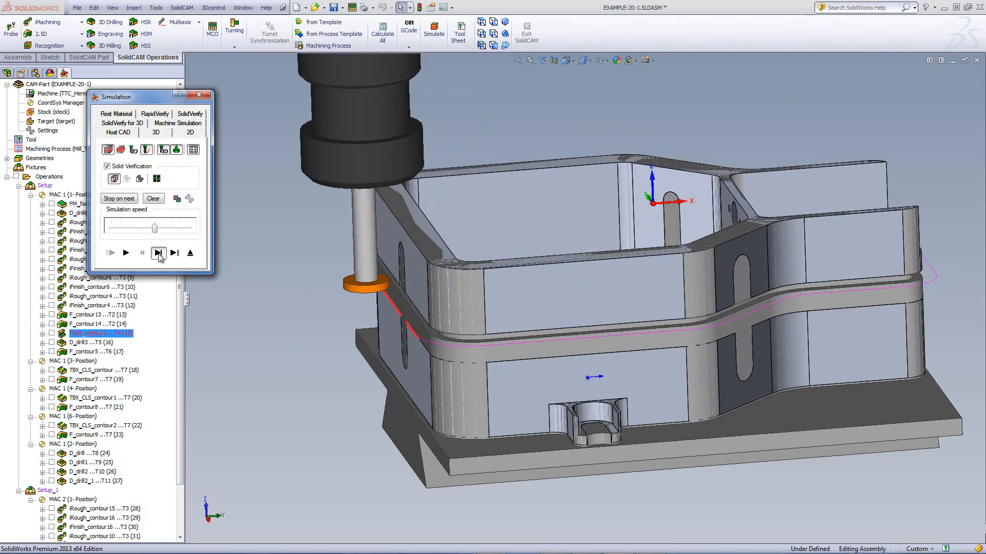
click(159, 256)
click(158, 256)
click(159, 255)
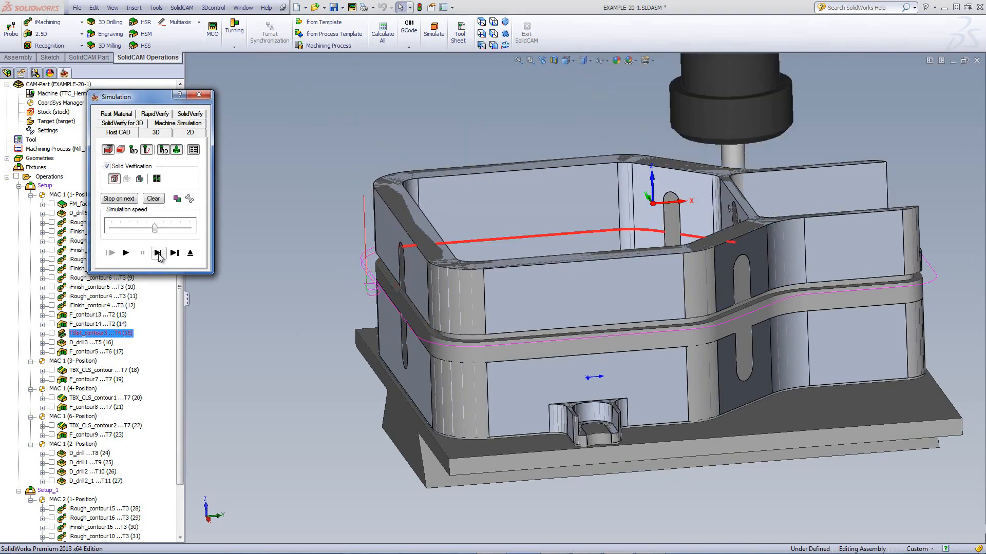
click(158, 255)
click(158, 256)
click(159, 255)
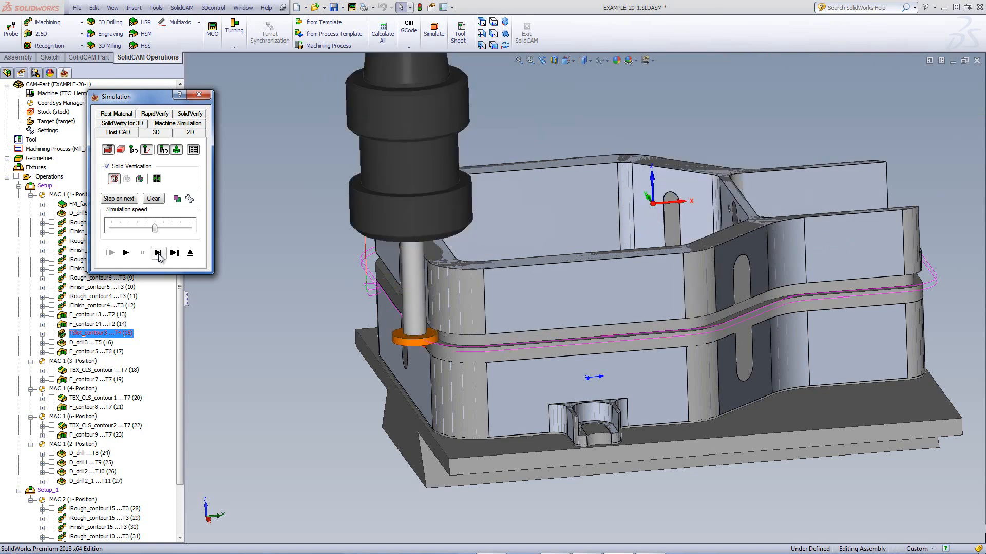
click(158, 255)
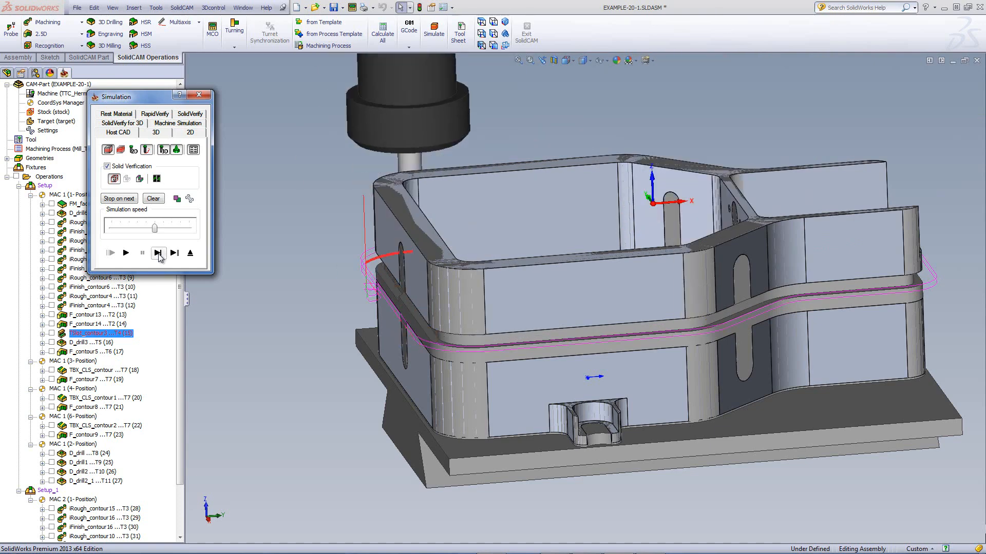
click(126, 253)
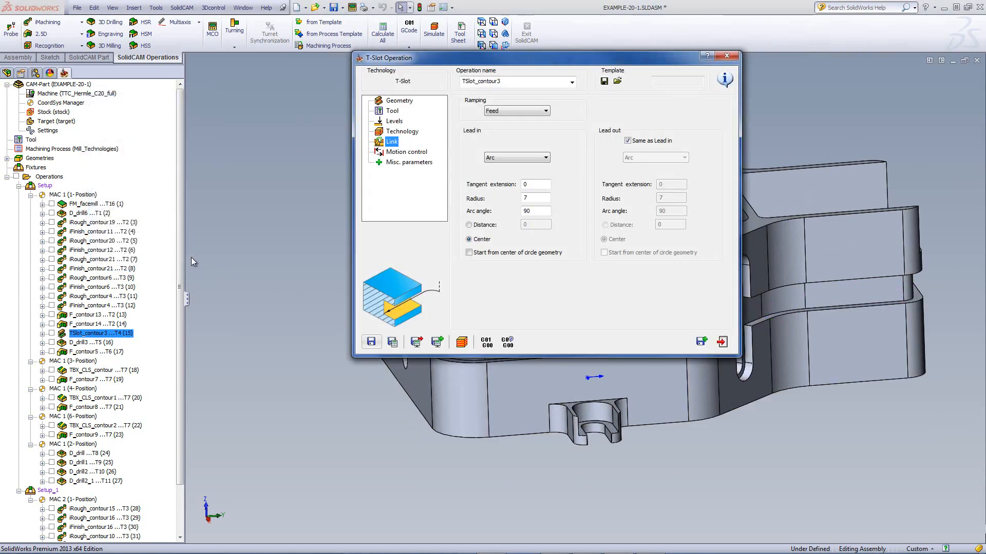
- Set the T-slot roughing to cut from Middle to bottom
click(402, 131)
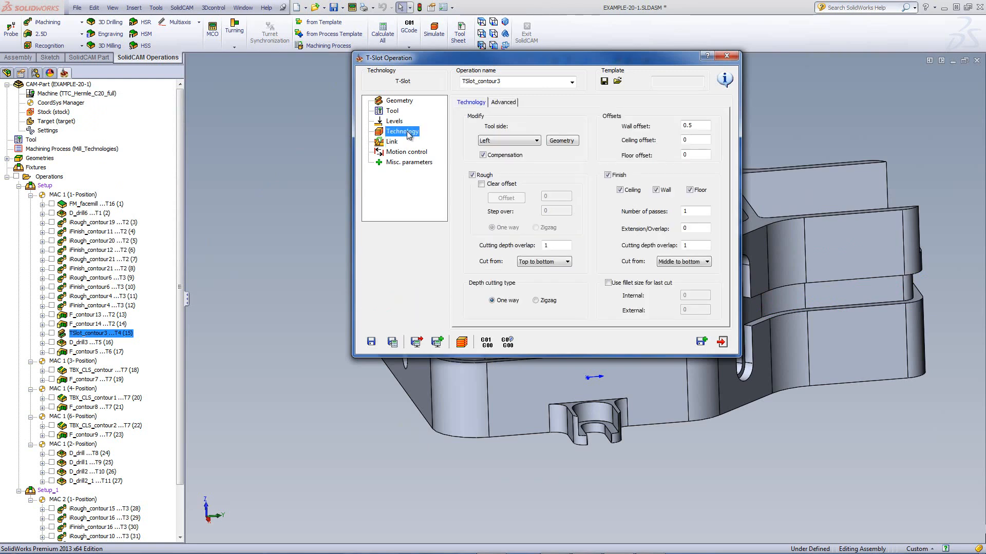
click(536, 263)
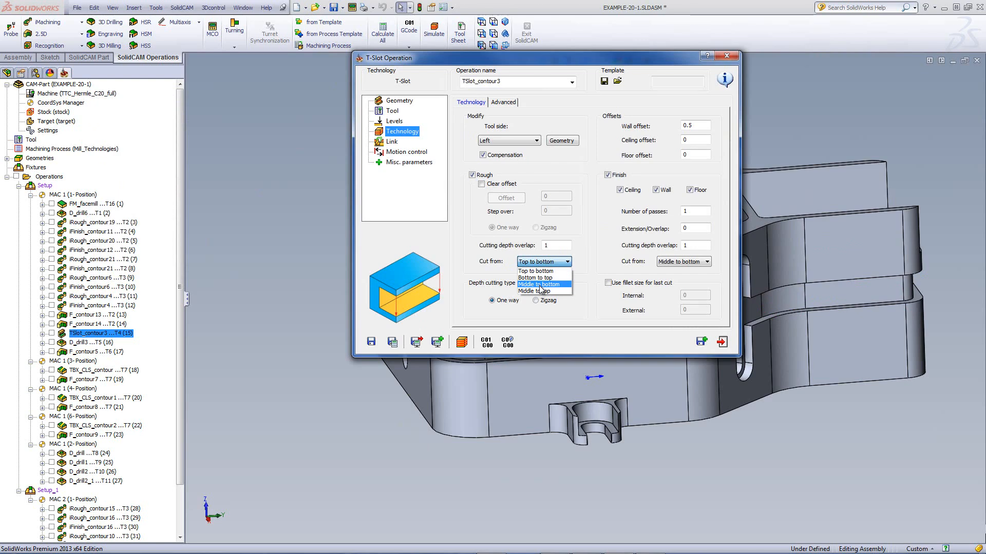
click(539, 285)
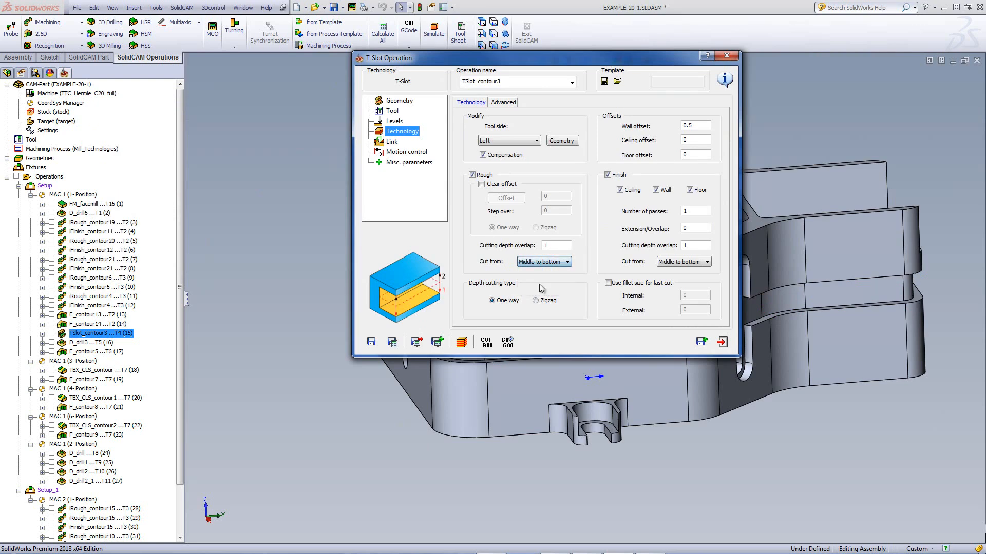
- Simulate the T-slot operation in Host CAD mode, advancing through the first tool moves one at a time
click(461, 342)
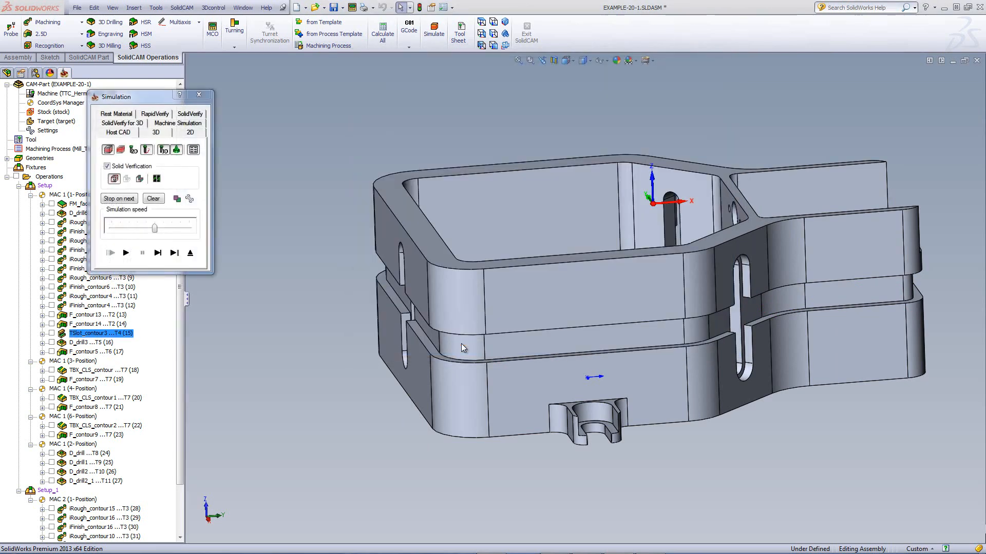
click(157, 253)
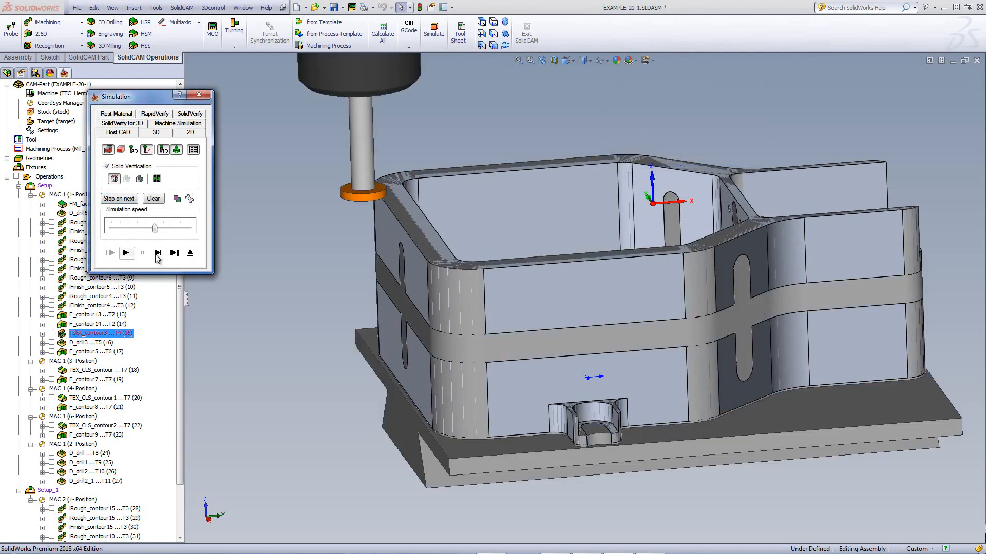
click(156, 255)
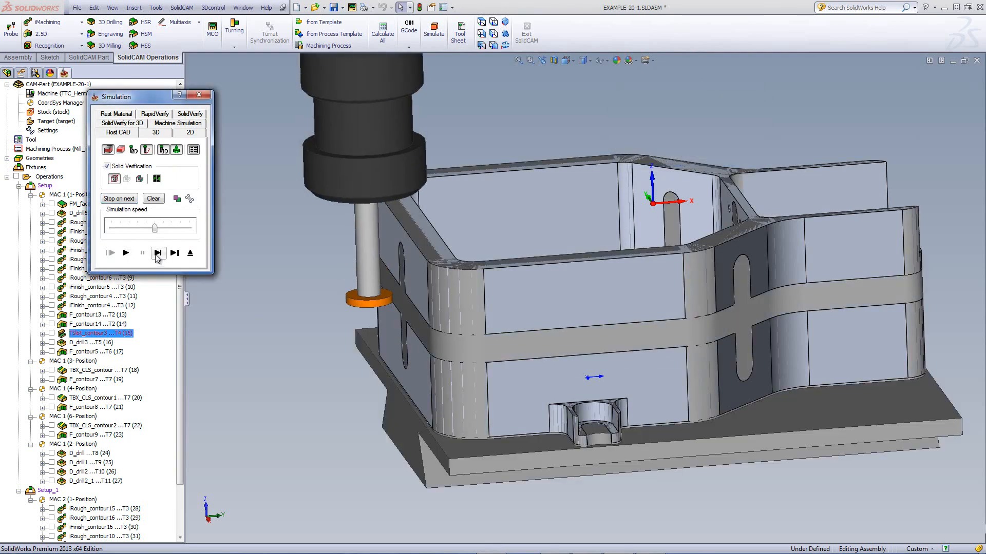
click(156, 255)
click(156, 255)
click(156, 255)
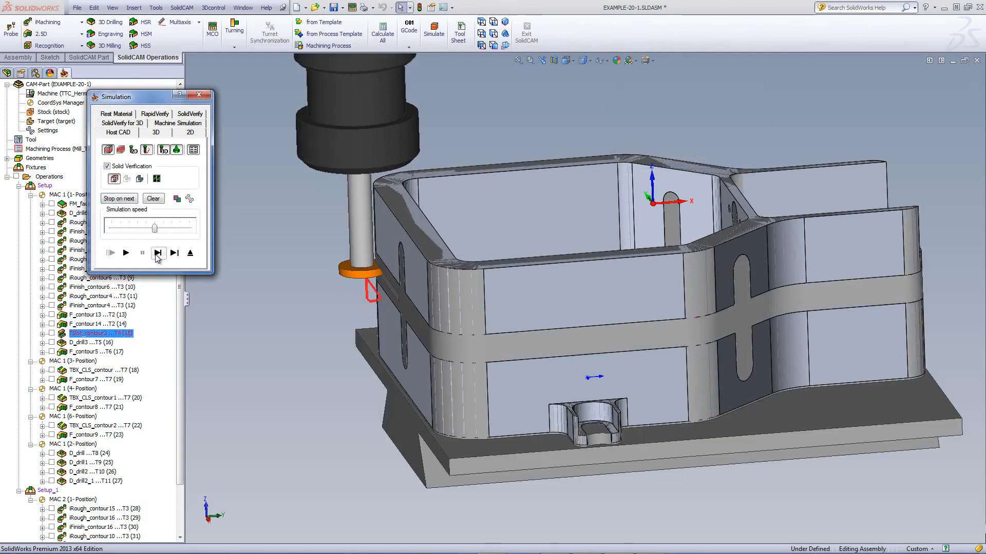
- Run the rest of the T-slot simulation continuously and examine the groove passes up close
click(329, 280)
scroll(390, 294, down, 3)
scroll(401, 307, down, 2)
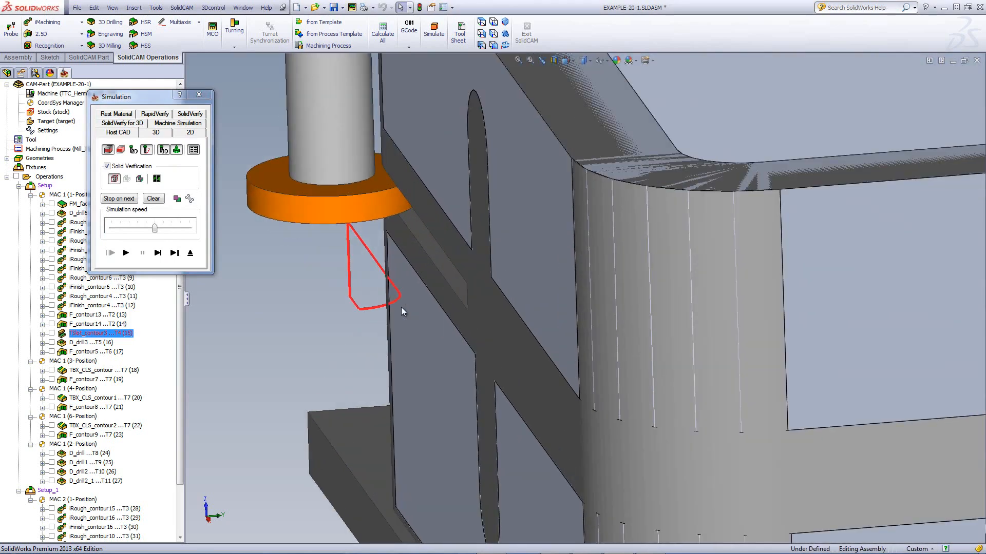
click(125, 253)
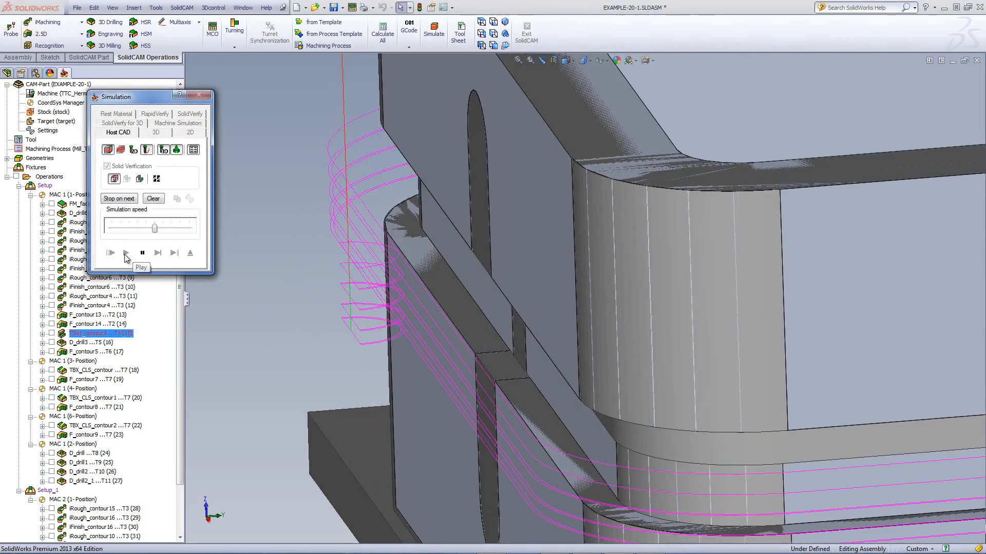
click(322, 197)
scroll(518, 269, up, 2)
scroll(519, 267, up, 4)
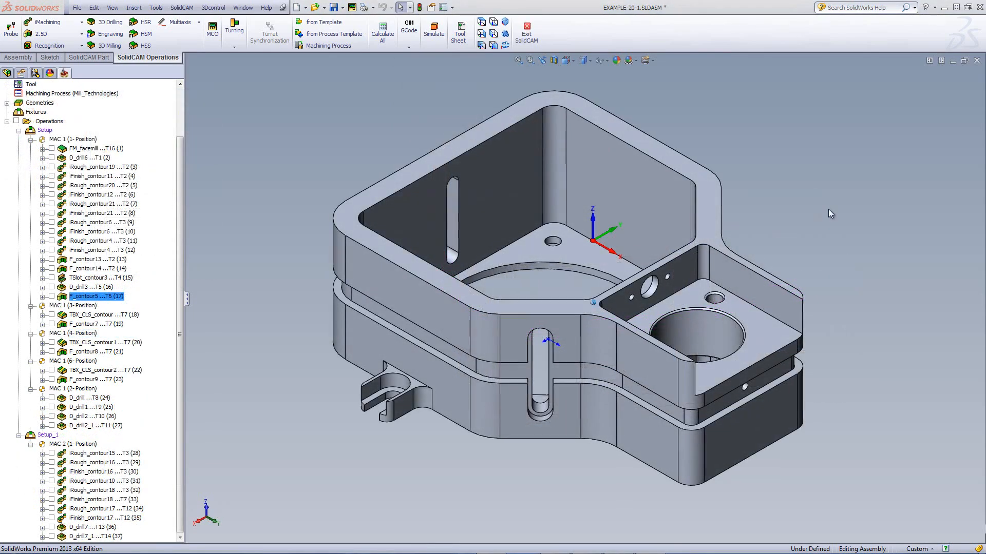
- Examine the filleted edges of the small hole and large bore in the side pocket floor
middle_drag(827, 210, 593, 338)
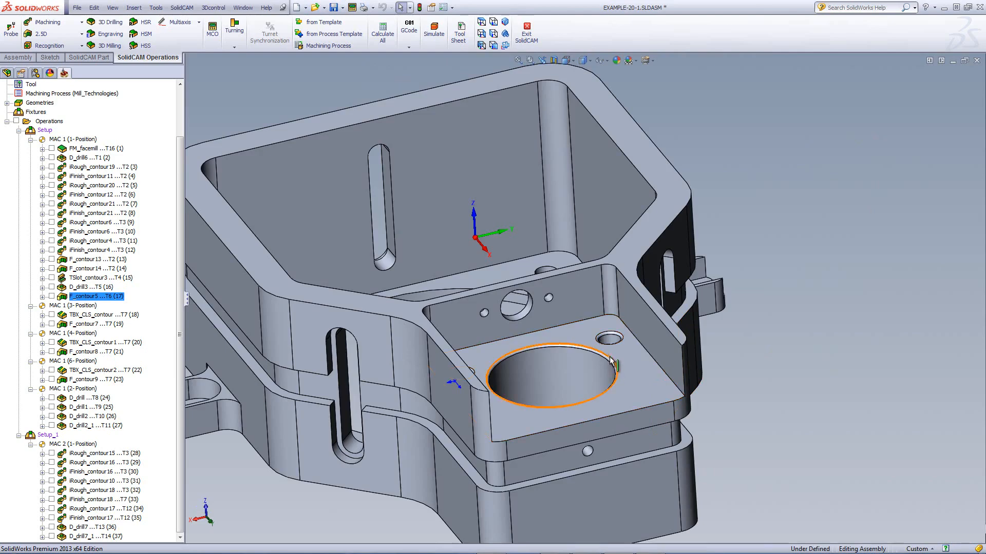
scroll(634, 366, down, 4)
scroll(595, 325, up, 2)
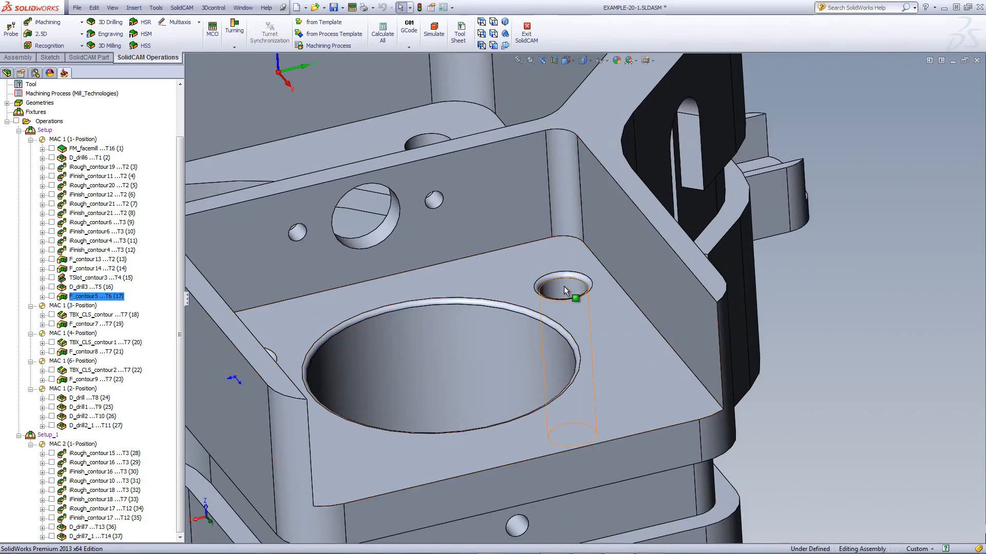
scroll(564, 285, down, 3)
scroll(564, 285, down, 1)
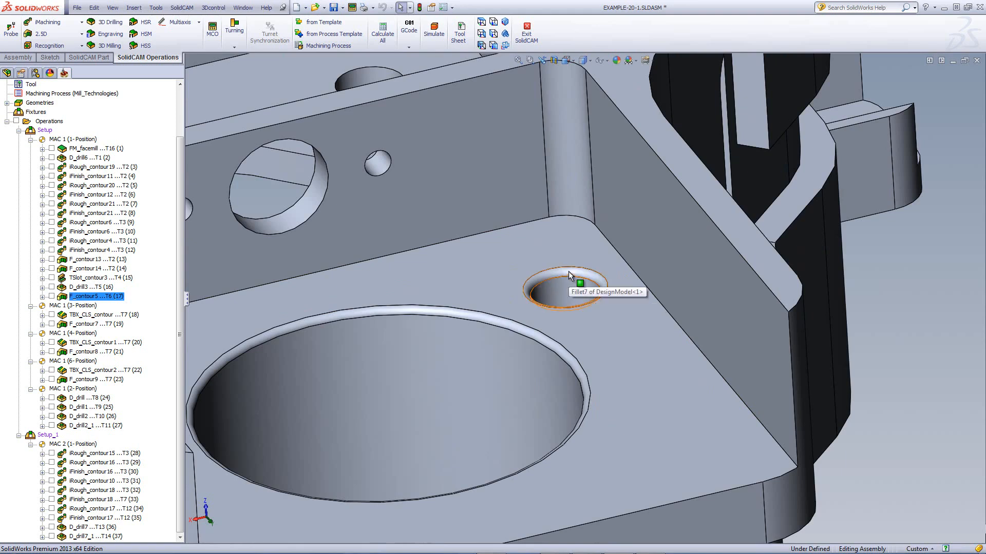
click(568, 271)
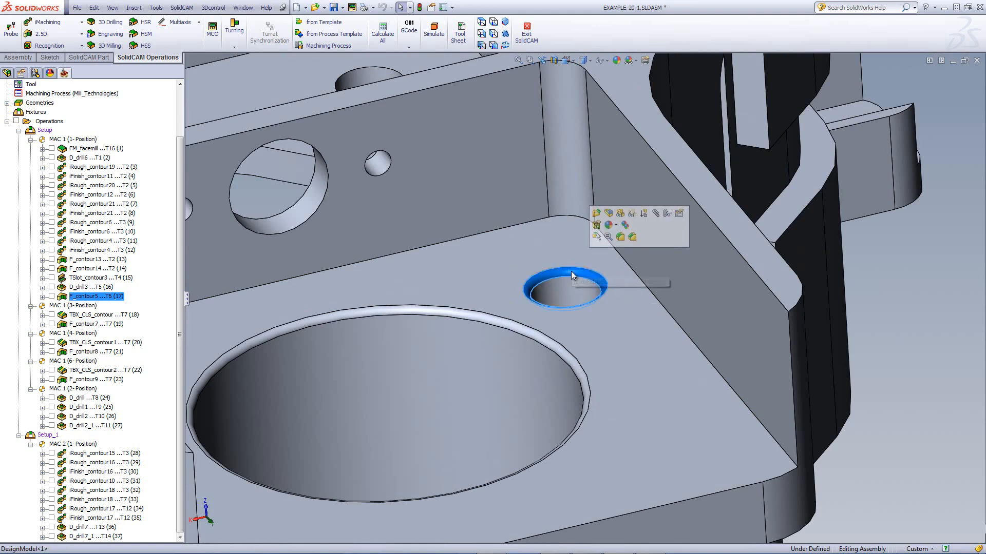
click(521, 331)
click(878, 307)
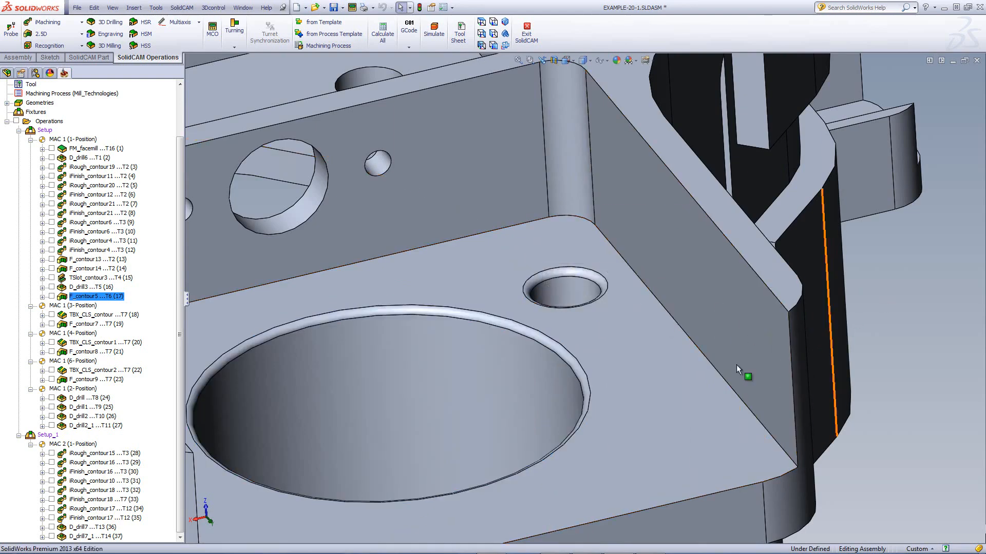
scroll(567, 305, up, 5)
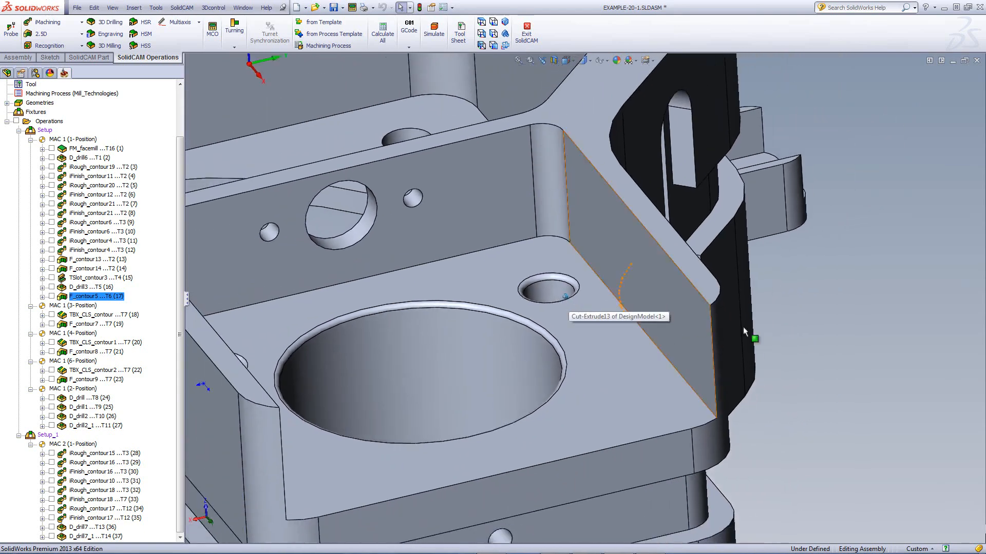
scroll(684, 391, up, 2)
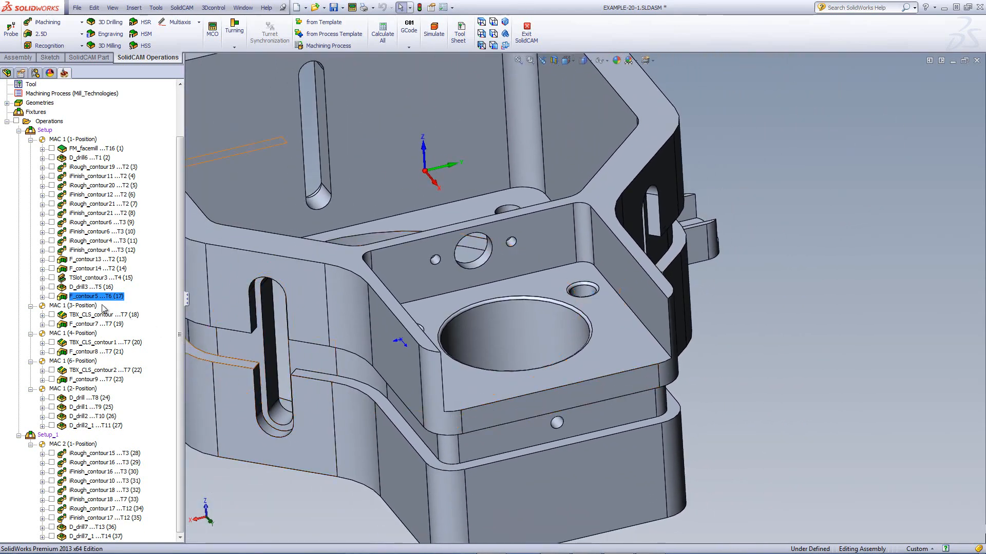
- Open the D_drill3 operation and show its drilling geometry on the model
double_click(78, 287)
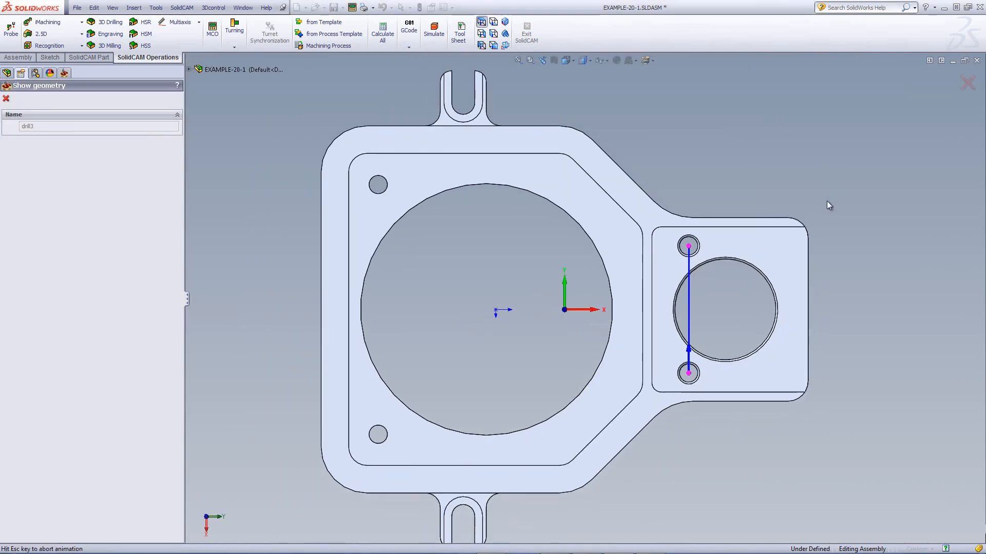
click(481, 141)
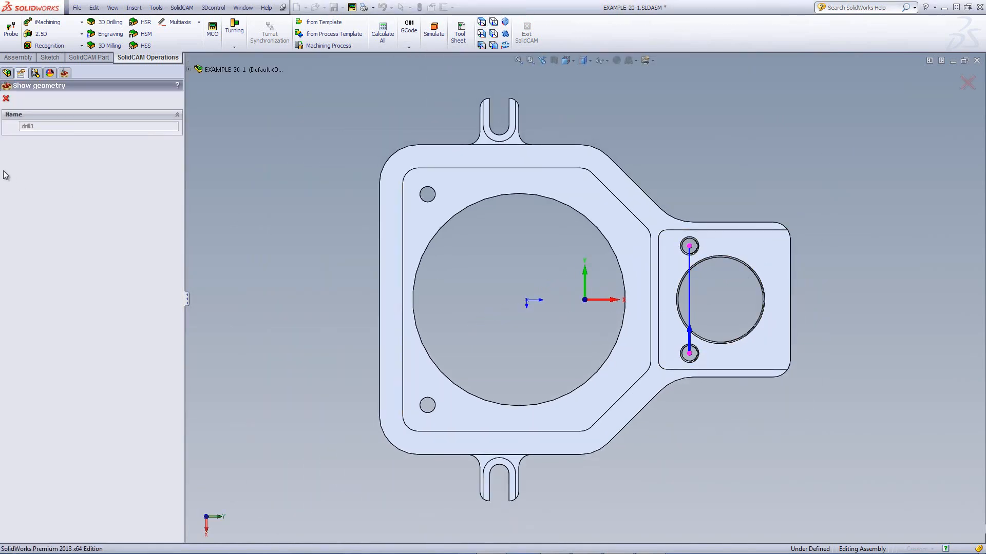
click(5, 99)
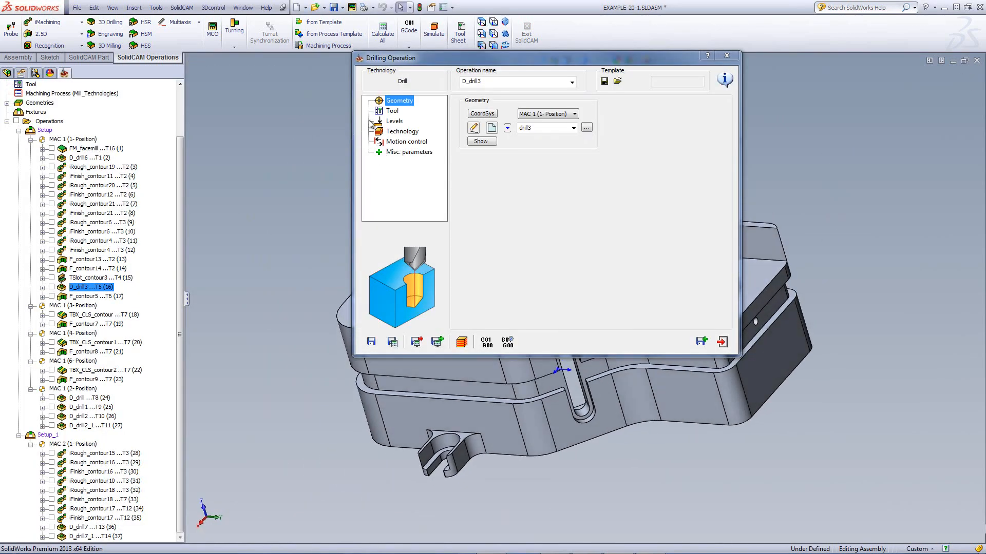
- Review the topology parameters of D_drill3's drill, including its angle and number of flutes, without changing the tool
click(394, 114)
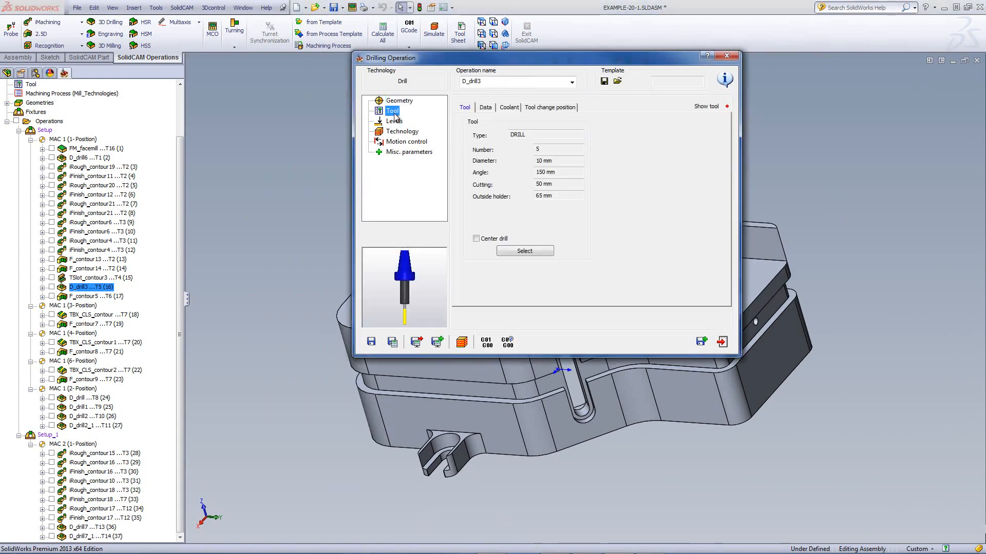
click(525, 251)
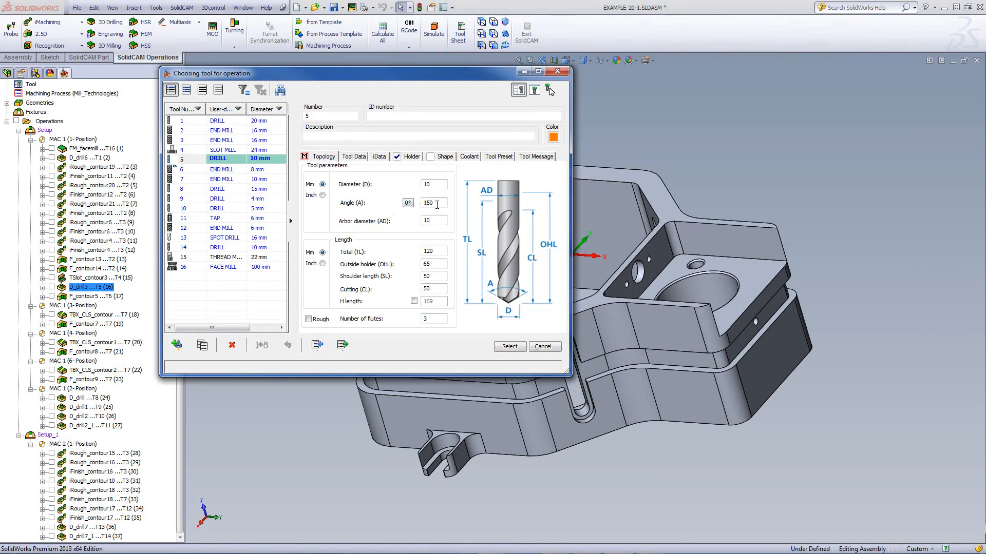
click(437, 205)
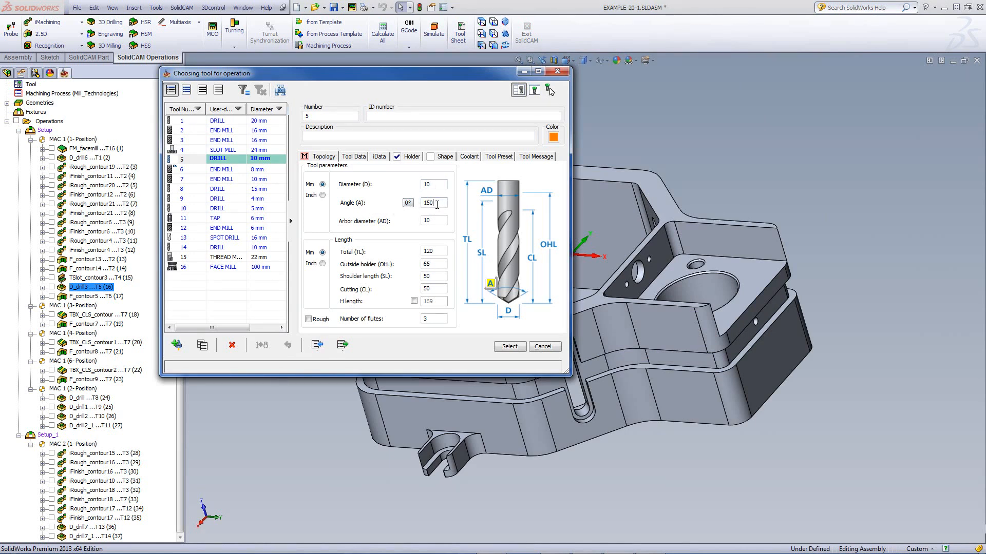
click(435, 321)
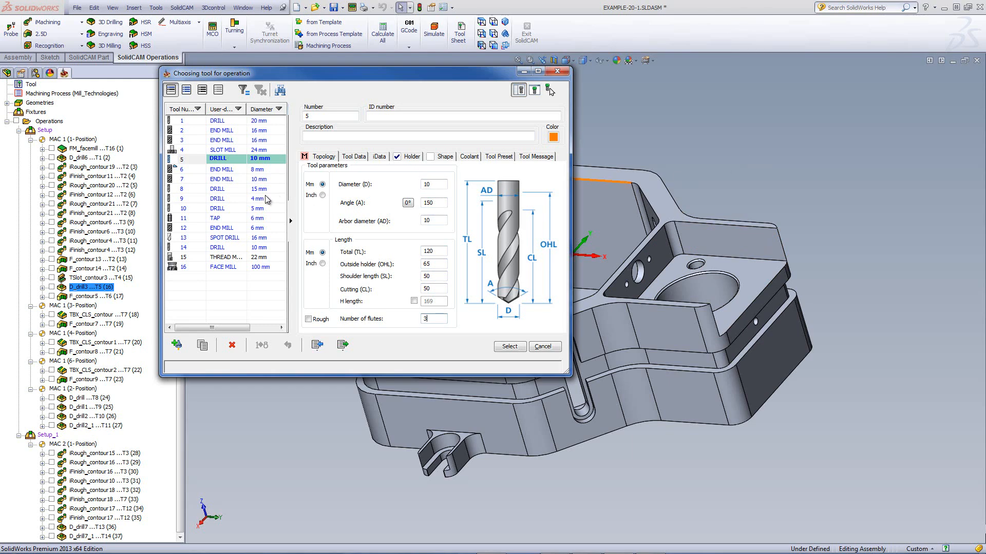
click(543, 348)
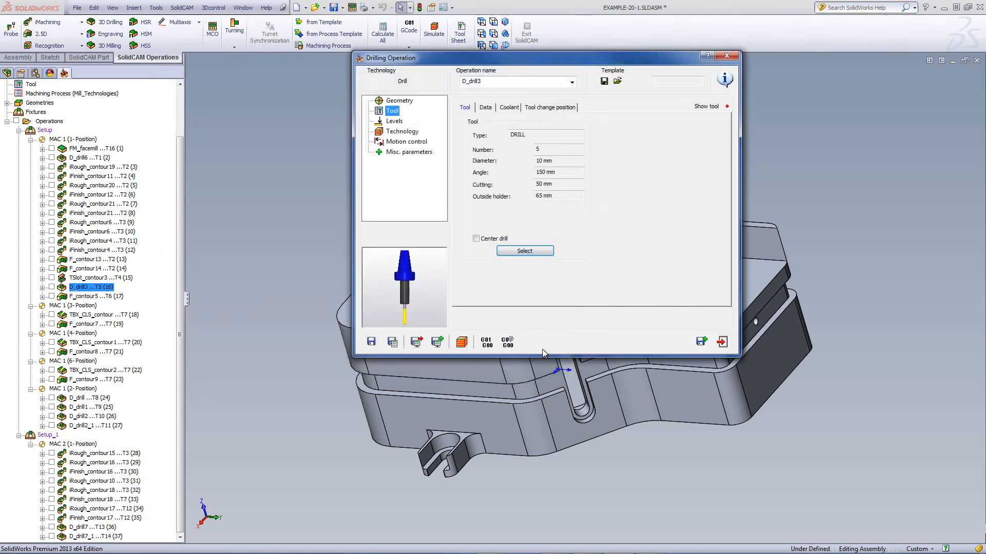
- Check which face defines the upper level of D_drill3 and leave the pick without changes
click(394, 121)
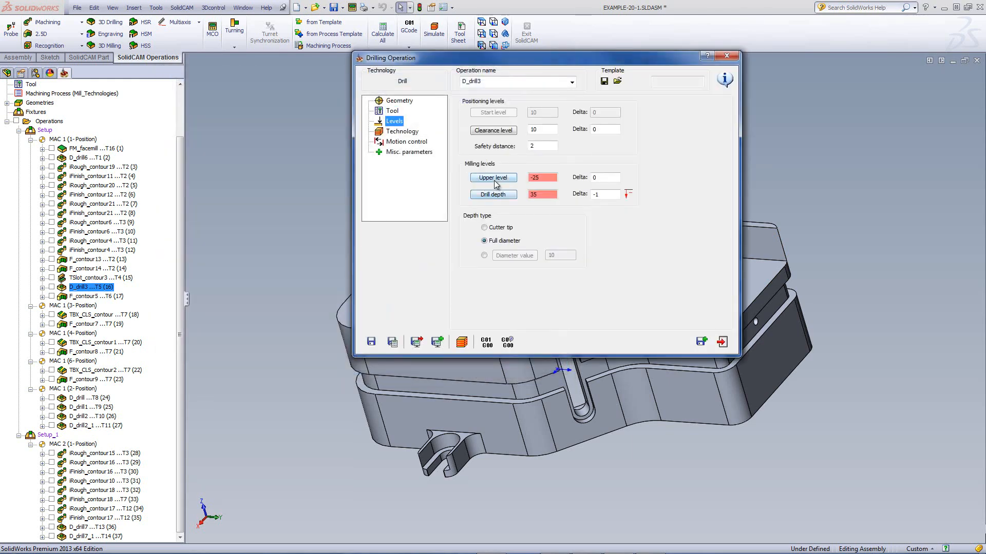
click(493, 178)
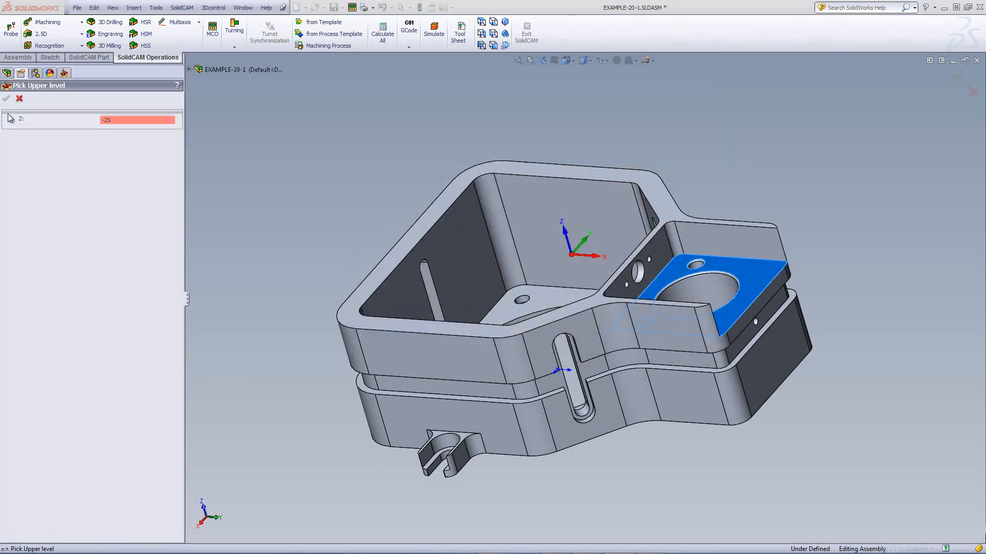
click(19, 99)
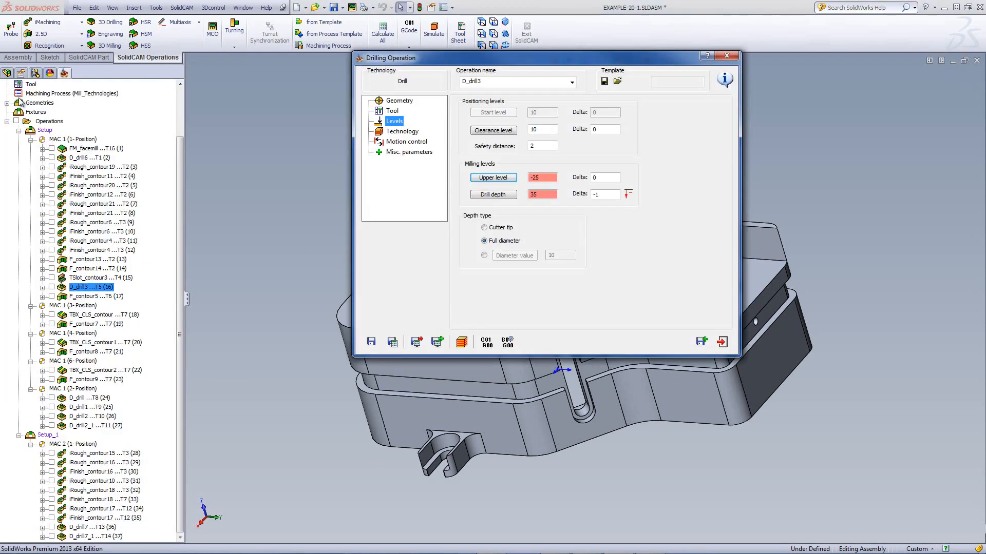
- Pick the underside pocket floor around the bore as the lower level for D_drill3's drill depth
click(492, 195)
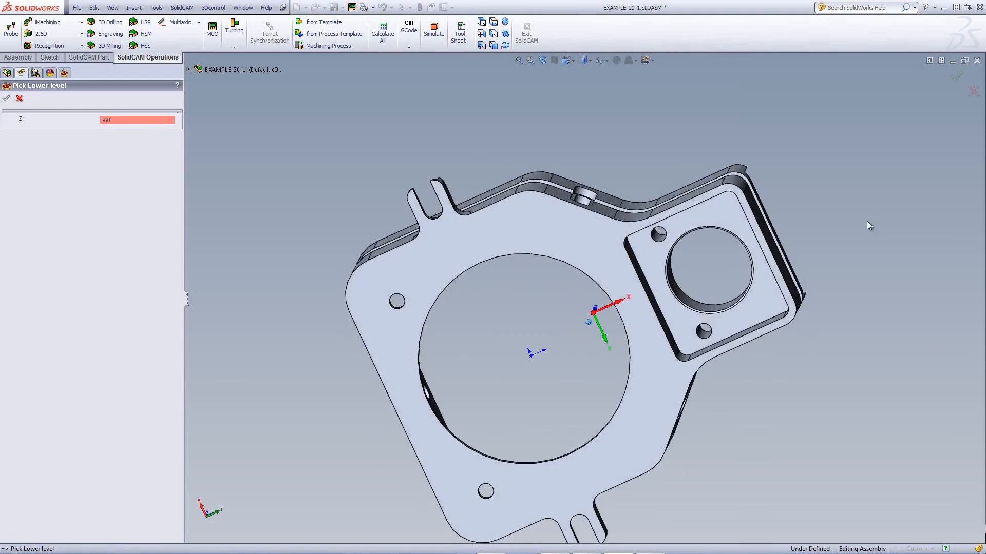
click(771, 299)
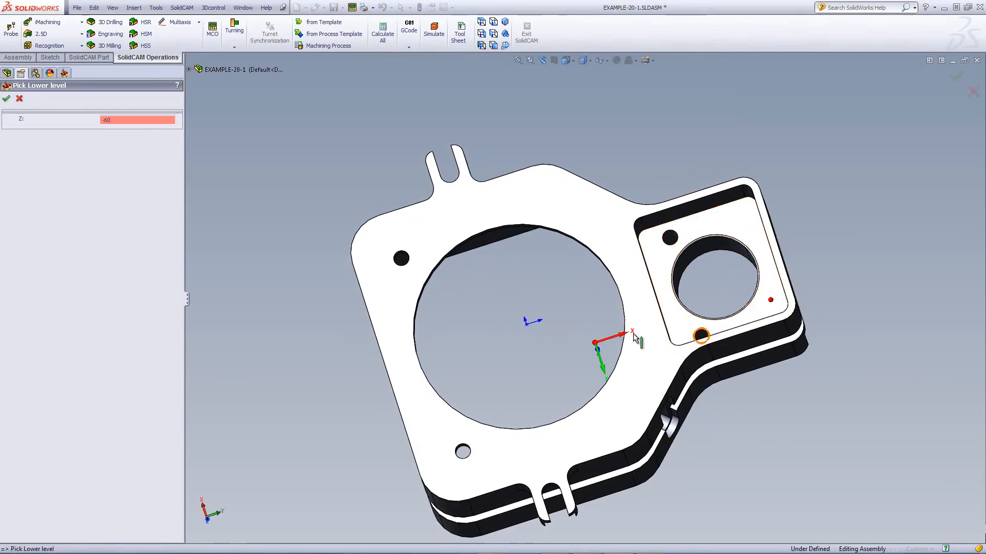
click(6, 98)
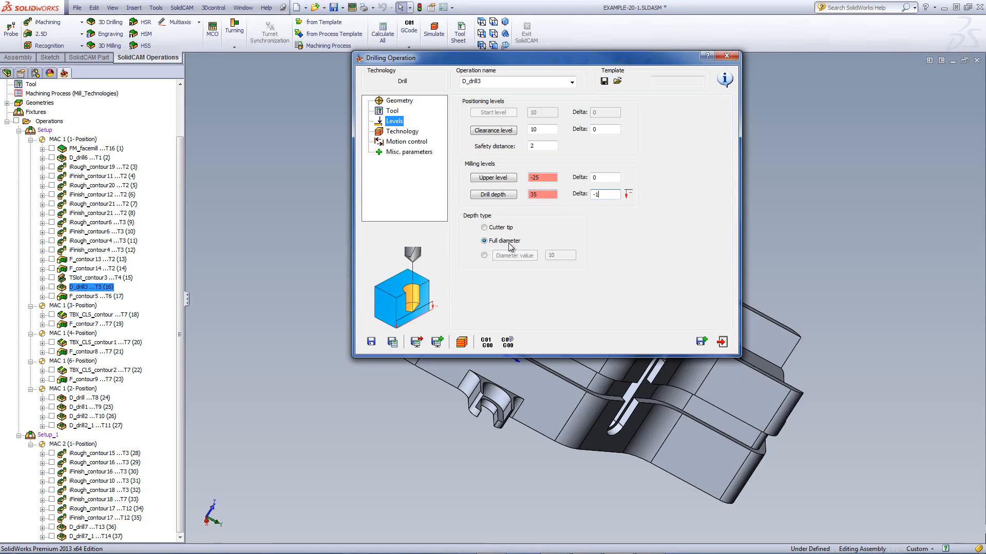
- Simulate D_drill3 step by step in Host CAD mode from an isometric view, then exit the simulation and the operation
click(461, 342)
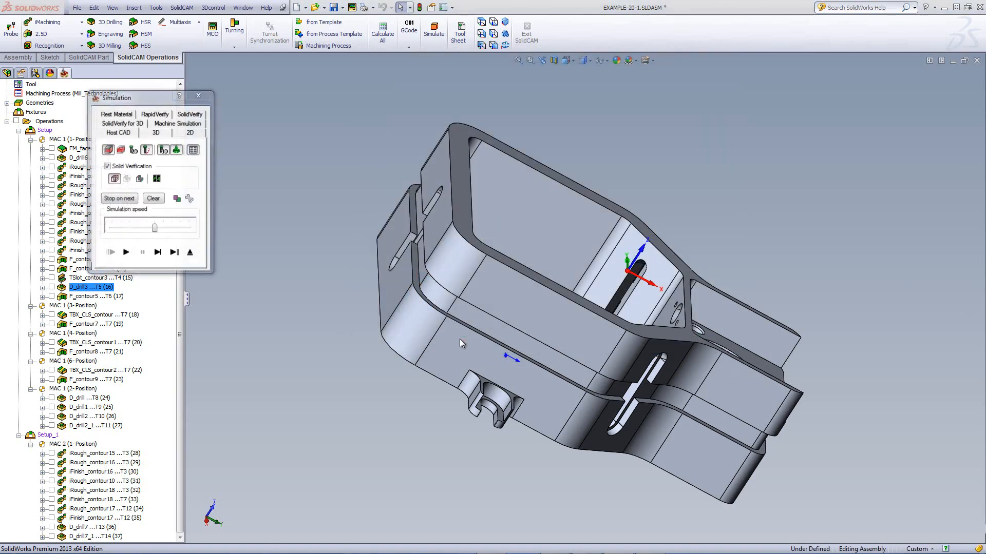
click(727, 186)
key(ctrl+7)
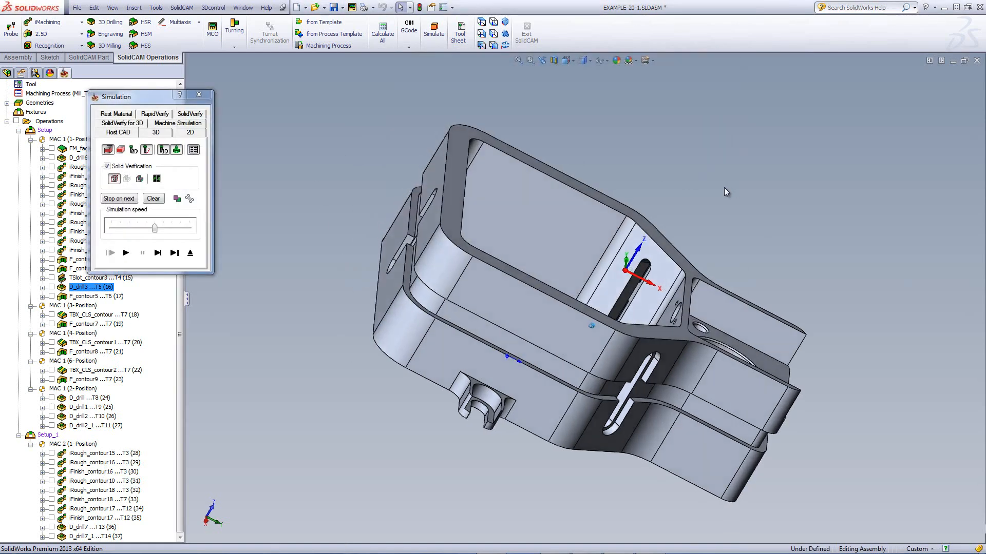
click(159, 253)
click(160, 256)
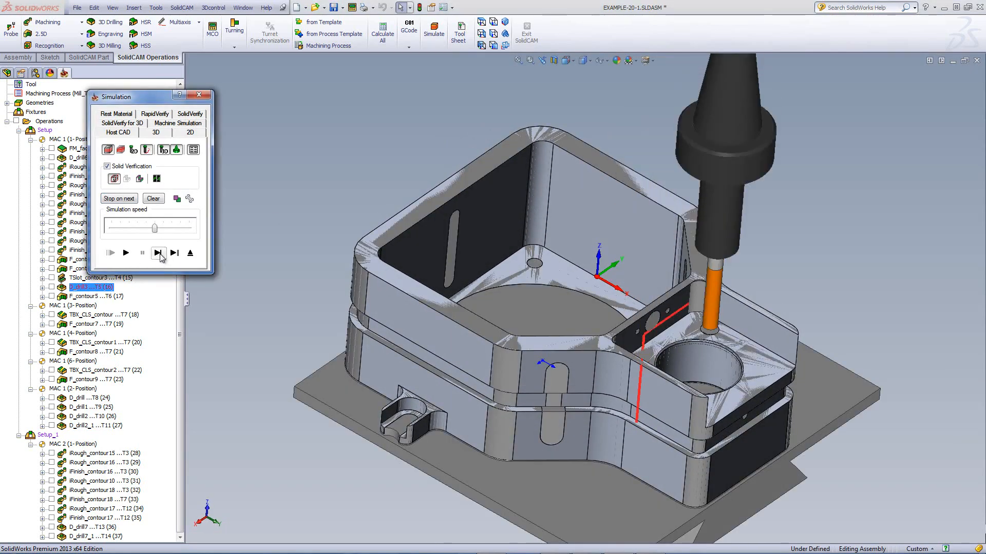
click(160, 257)
click(160, 257)
click(160, 256)
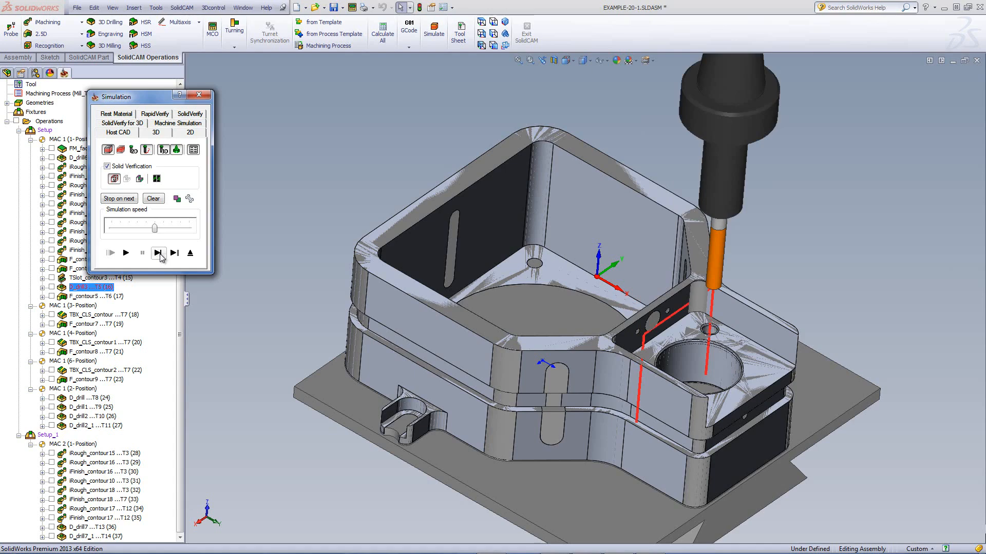
click(190, 252)
click(722, 343)
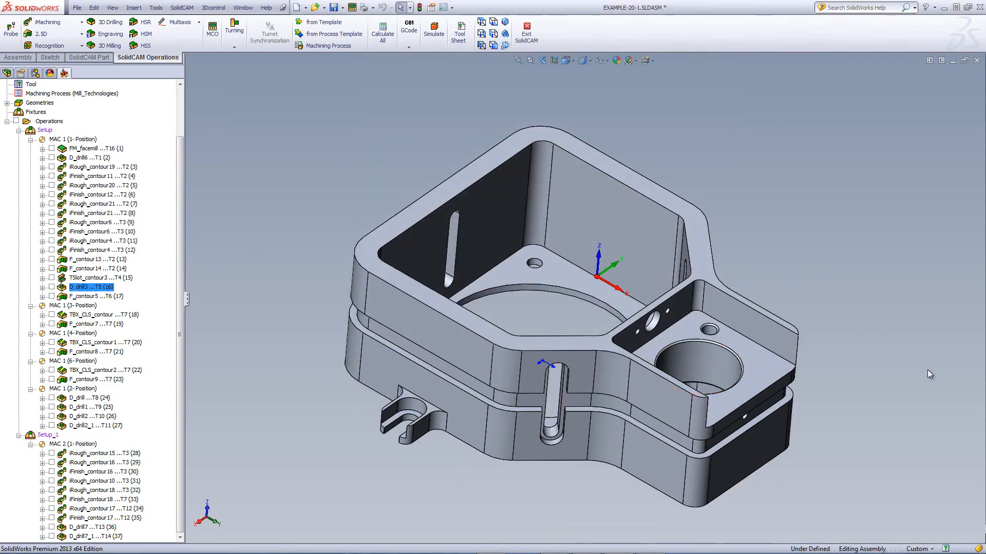
- Open the F_contour5 operation and show its contour geometry around the side pocket's holes
middle_drag(864, 374, 727, 398)
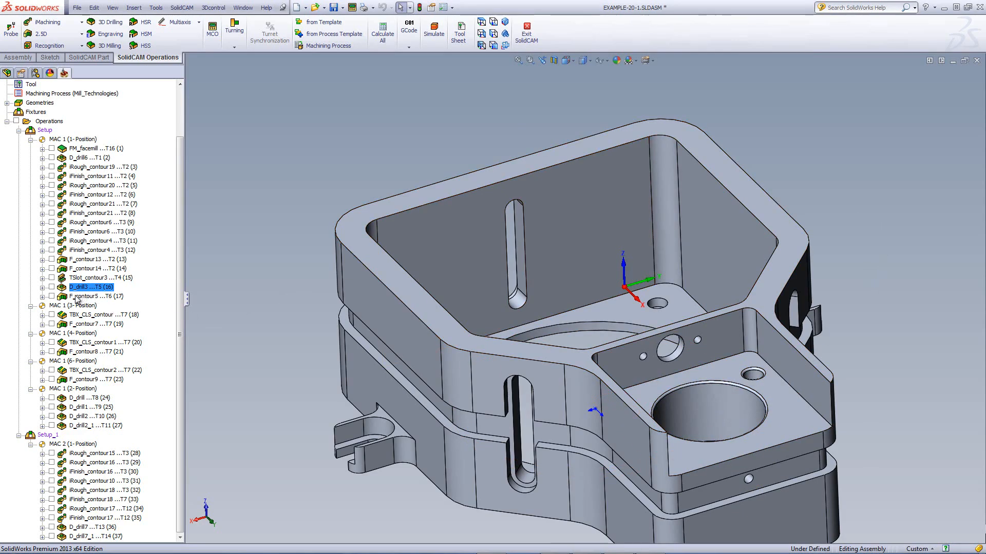
double_click(77, 296)
click(484, 140)
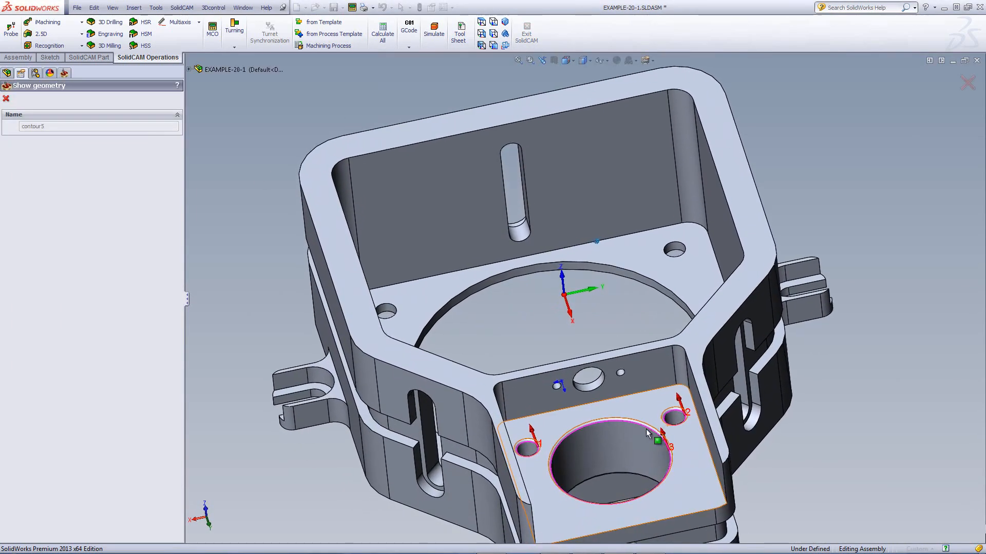
- Close the contour display and review the parameters of F_contour5's 8 mm end mill, keeping it as the operation's tool
click(6, 98)
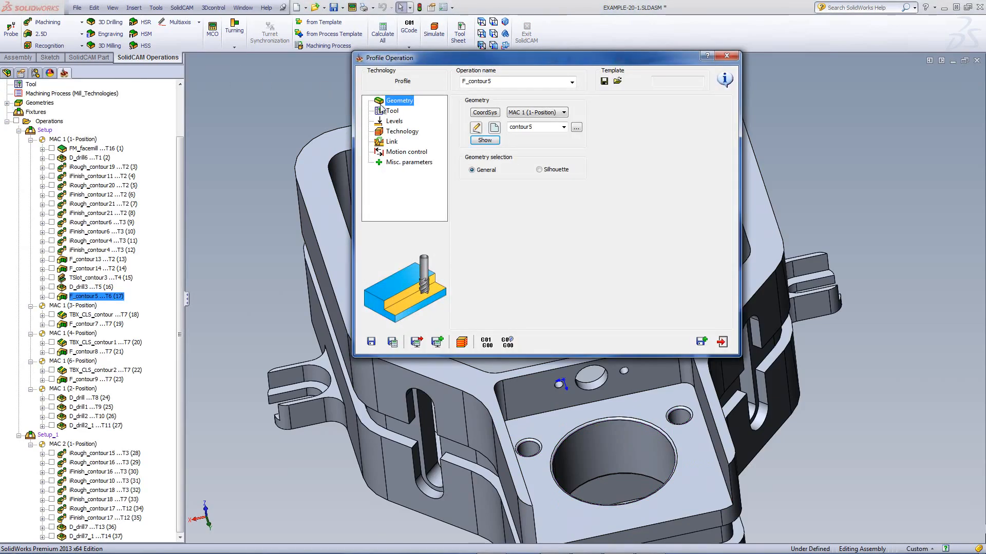
click(393, 112)
click(523, 239)
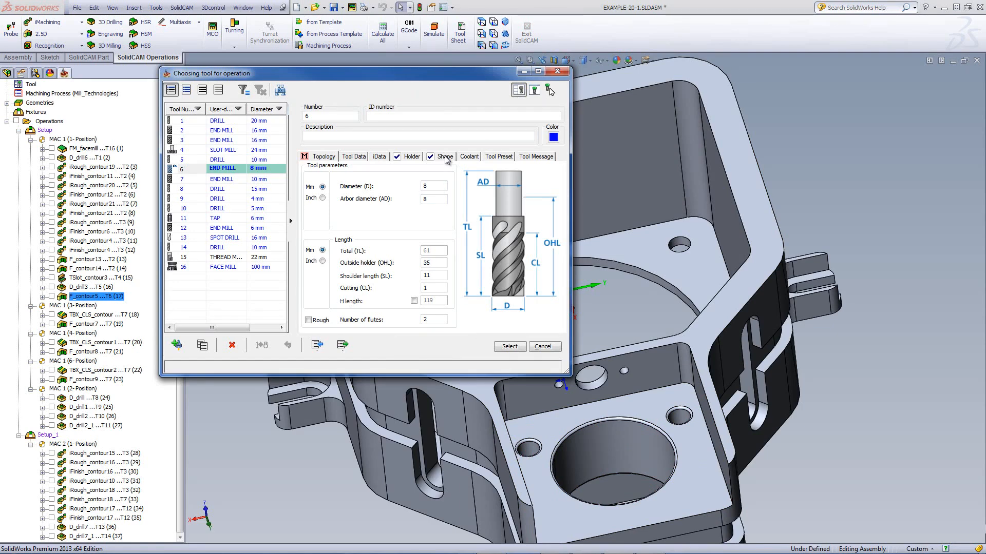
click(509, 347)
scroll(411, 308, up, 5)
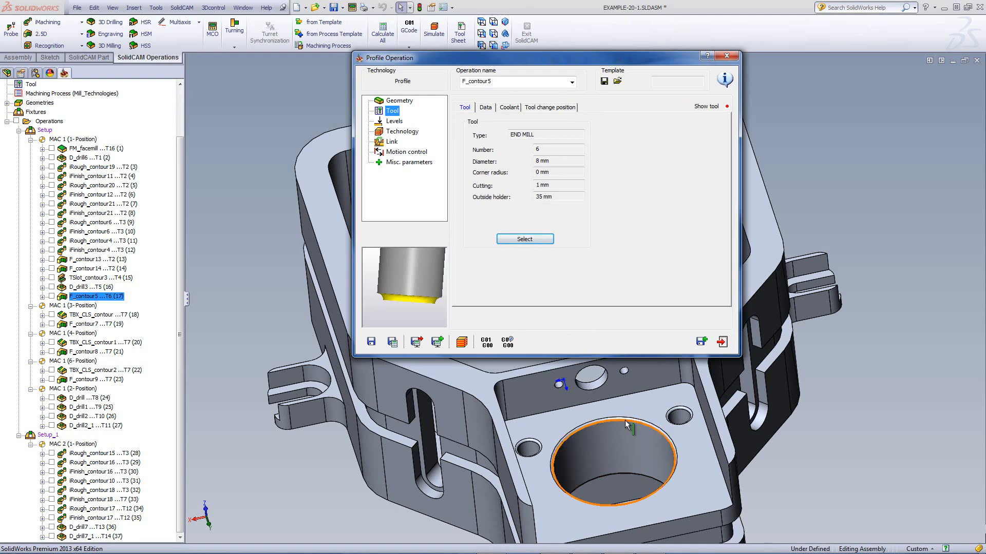
- Check F_contour5's milling levels, and recheck the diameter definition of its end mill without changing the tool
click(395, 122)
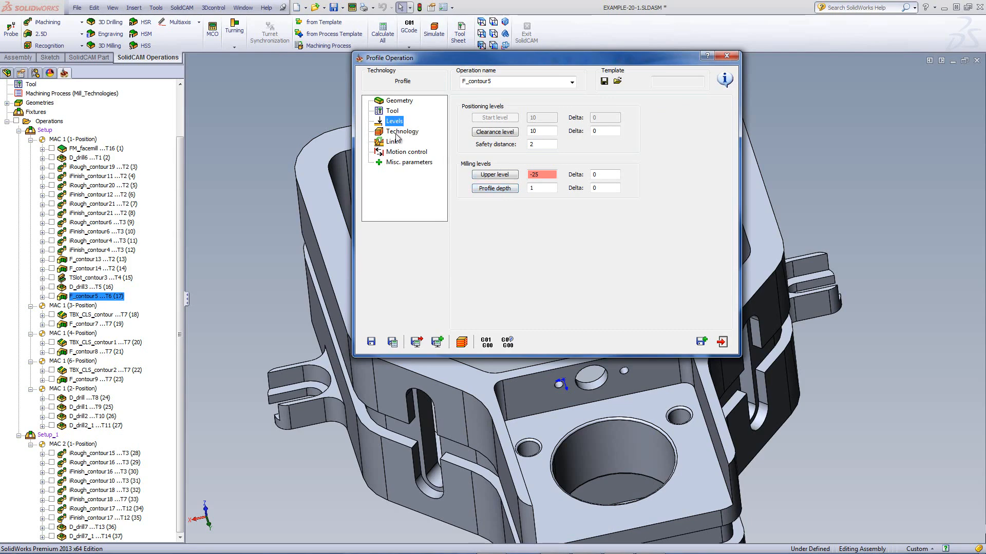
click(393, 112)
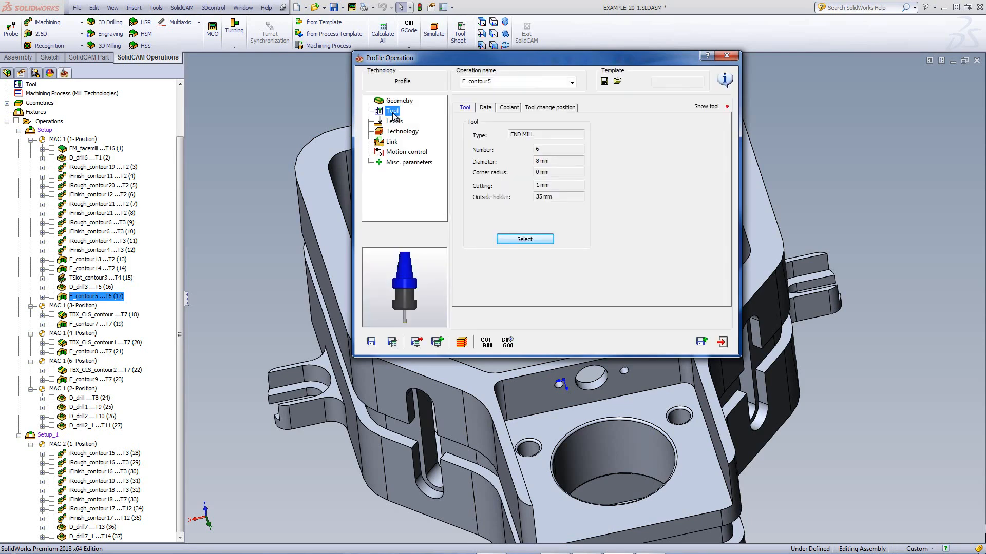
click(515, 236)
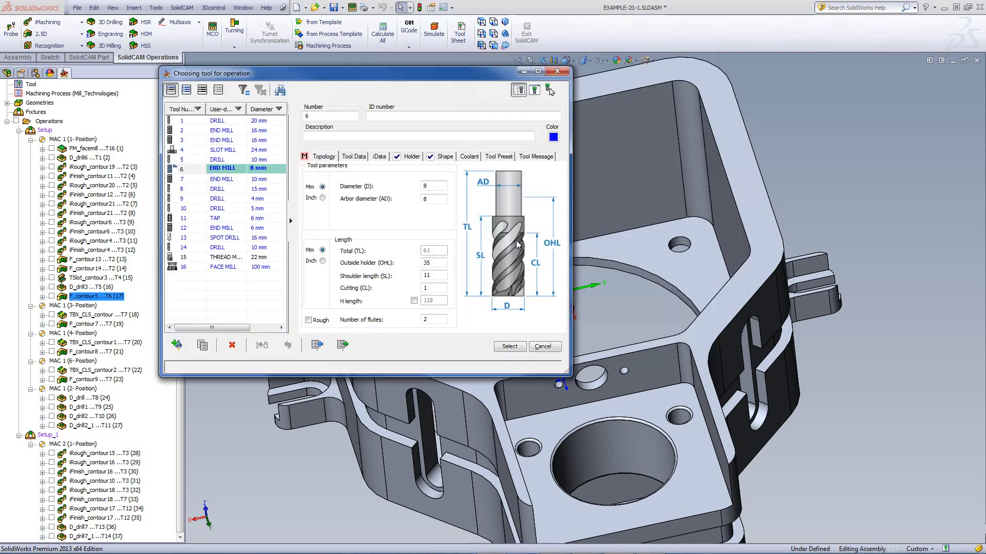
click(432, 186)
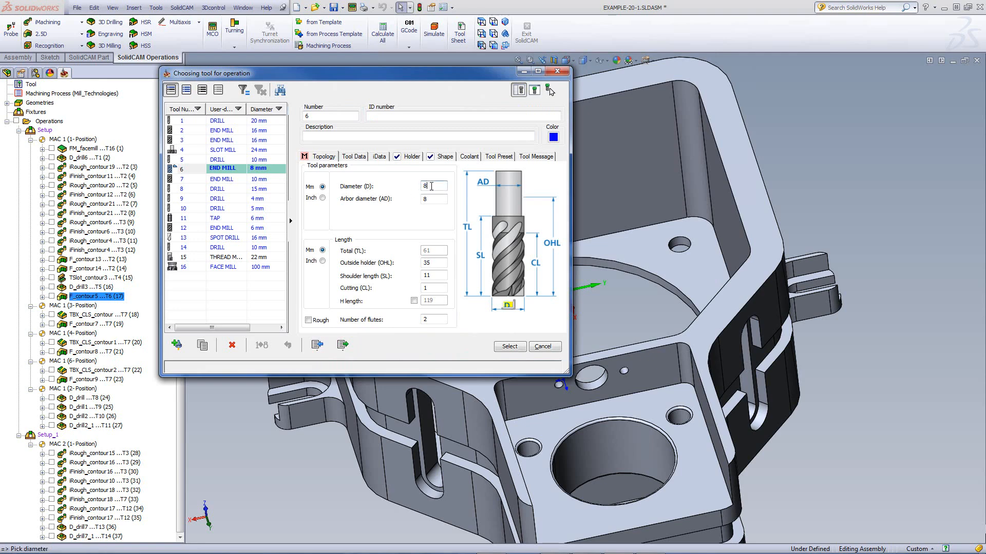
click(508, 347)
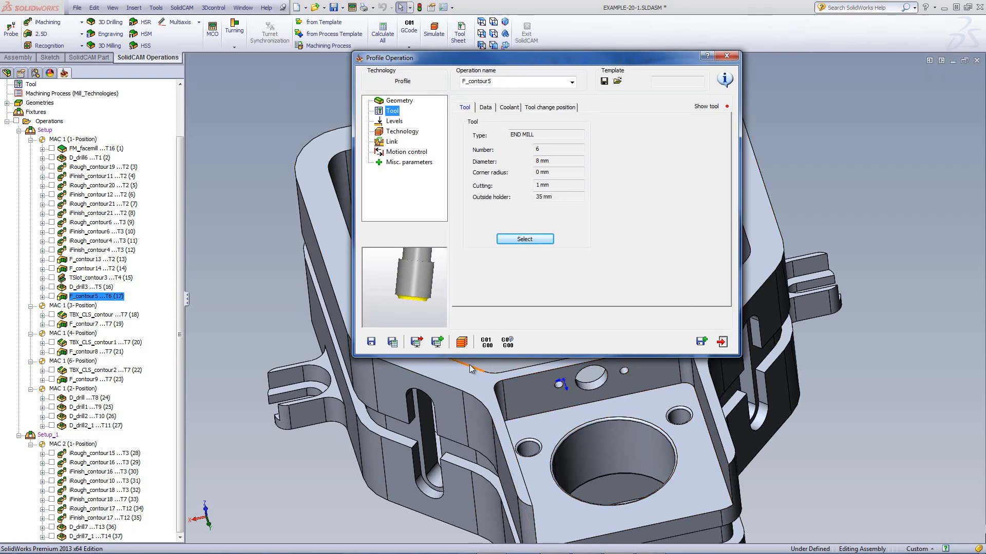
- Simulate F_contour5 step by step in Host CAD mode around the edges of the side pocket's holes
click(462, 342)
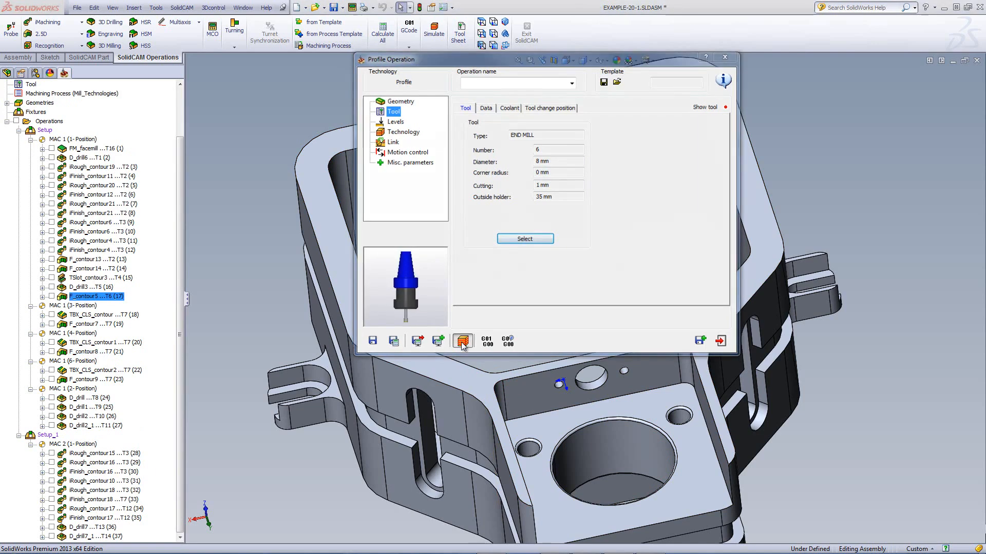
click(158, 253)
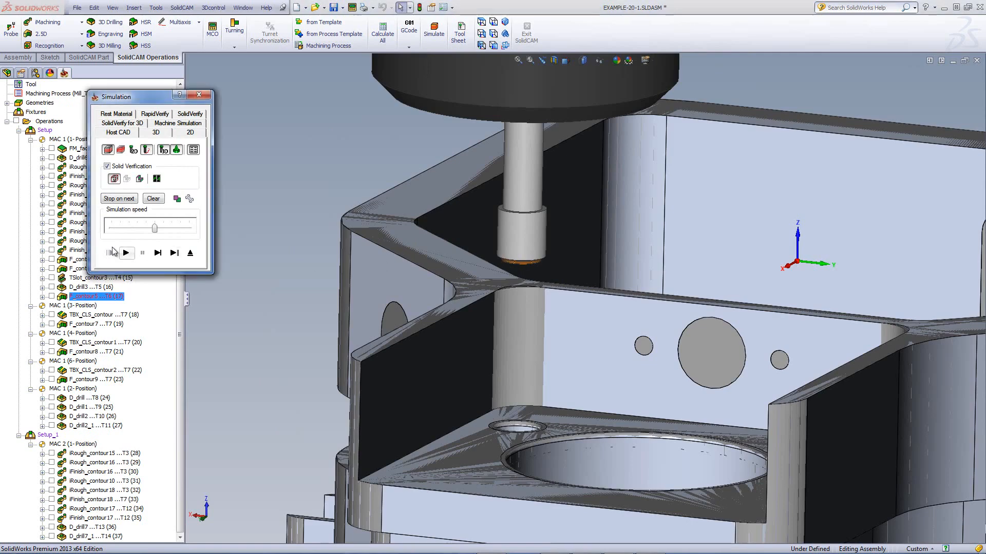
click(162, 254)
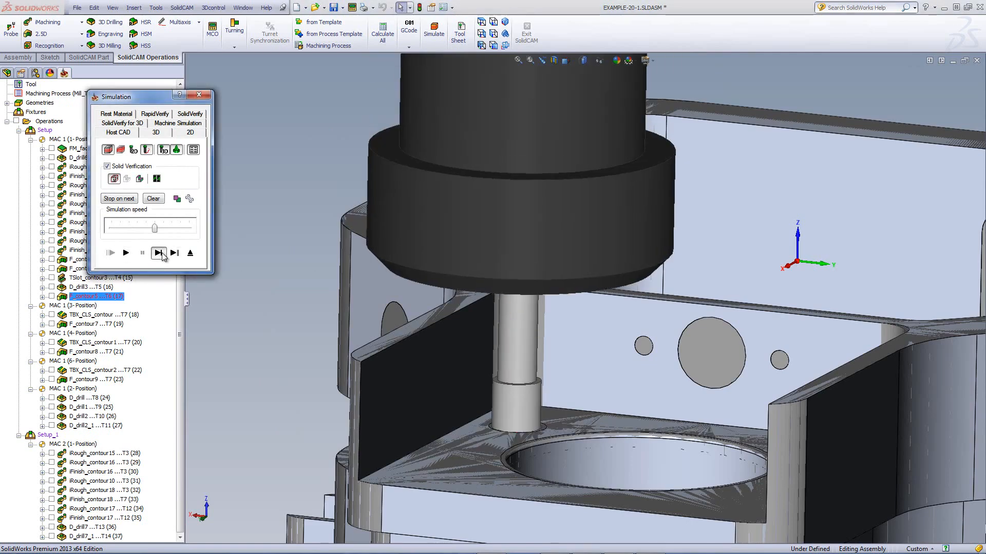
click(163, 255)
click(159, 253)
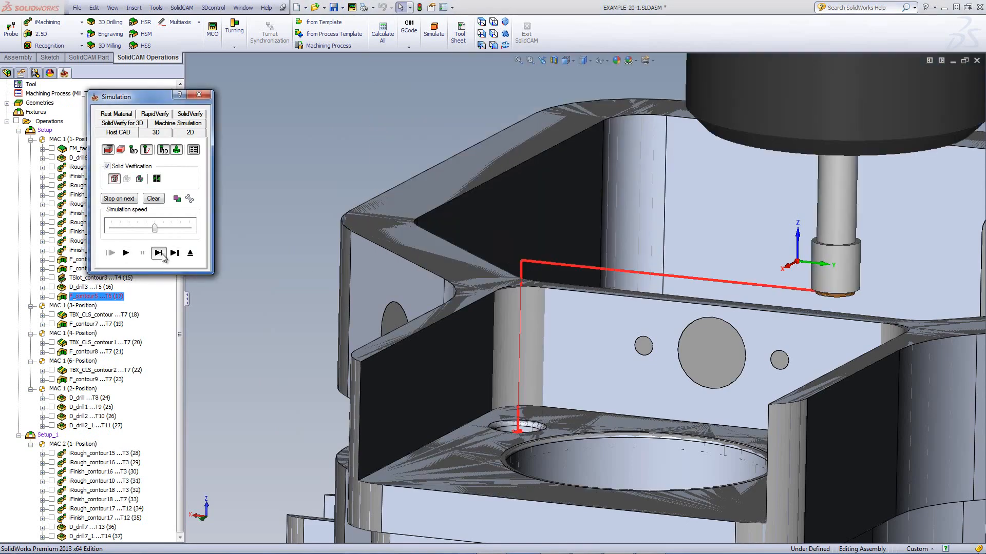
click(158, 253)
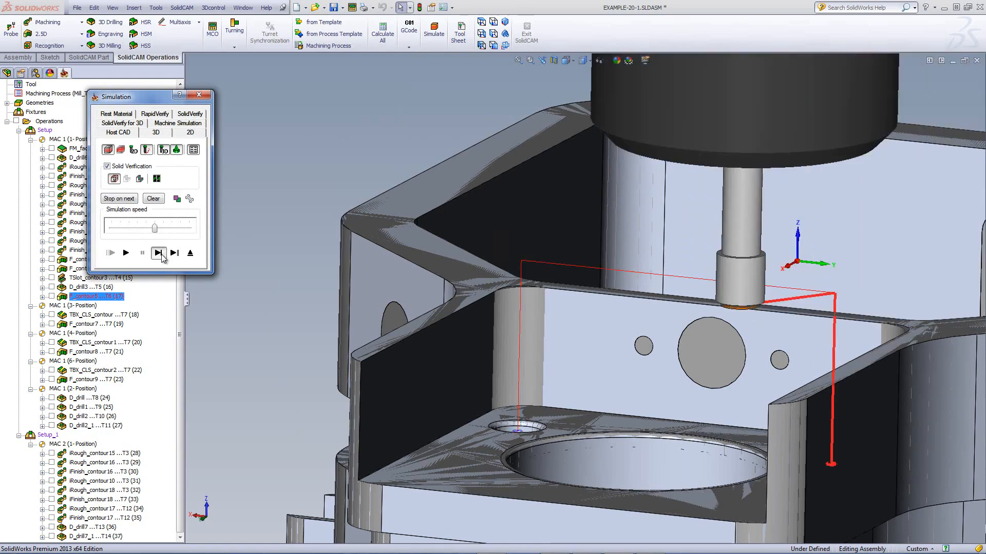
click(158, 253)
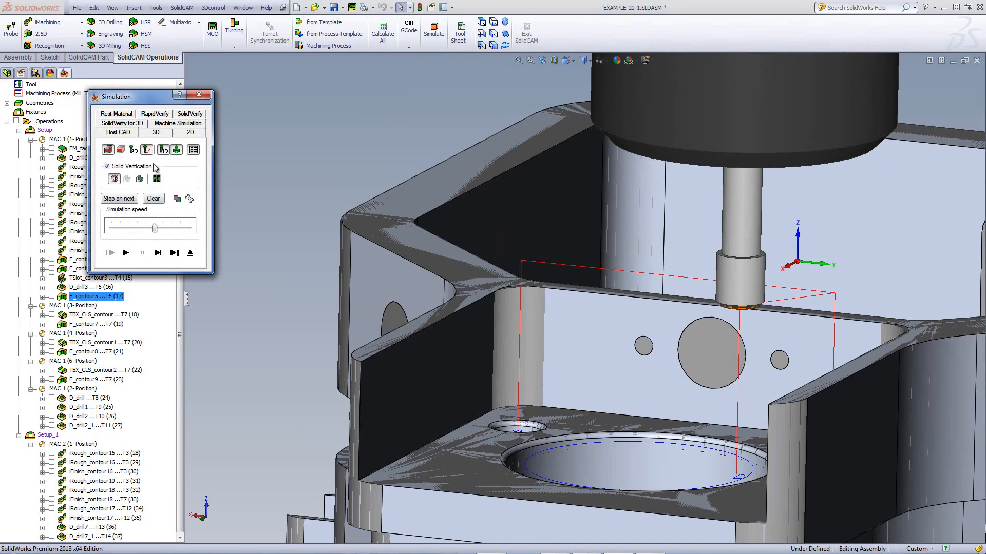
- Simulate F_contour5 in SolidVerify mode through to the end, with a close-up view of the chamfered hole edges
click(189, 115)
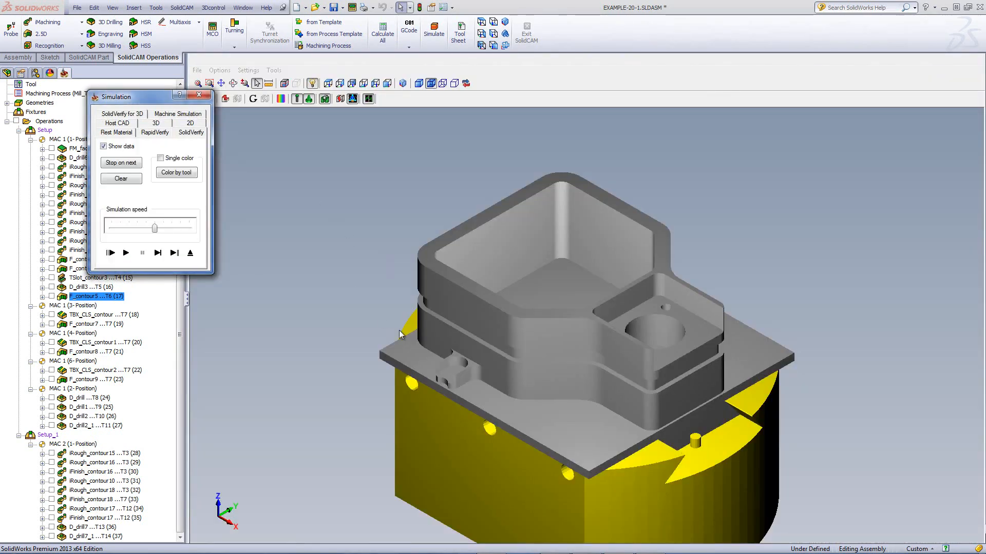
click(157, 253)
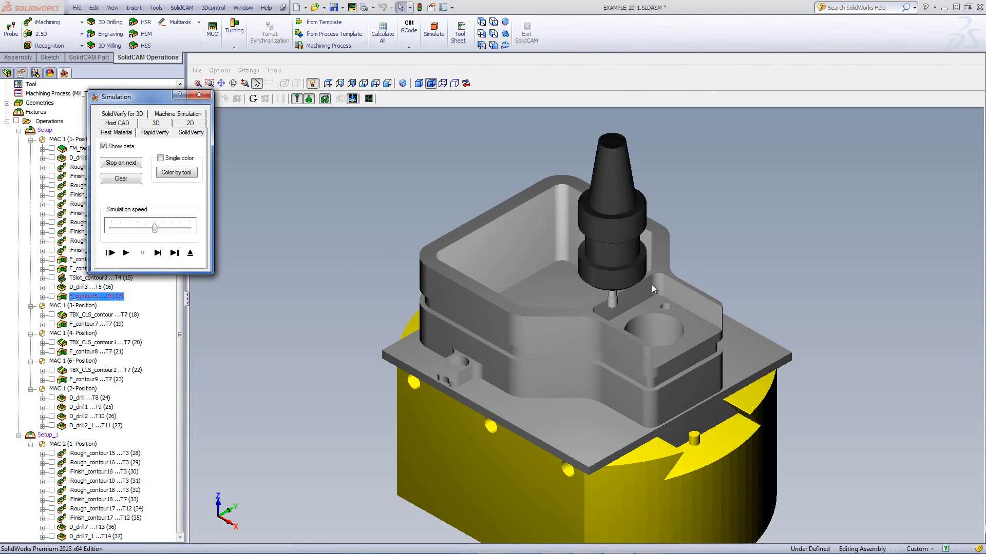
middle_drag(736, 286, 688, 277)
scroll(688, 277, up, 5)
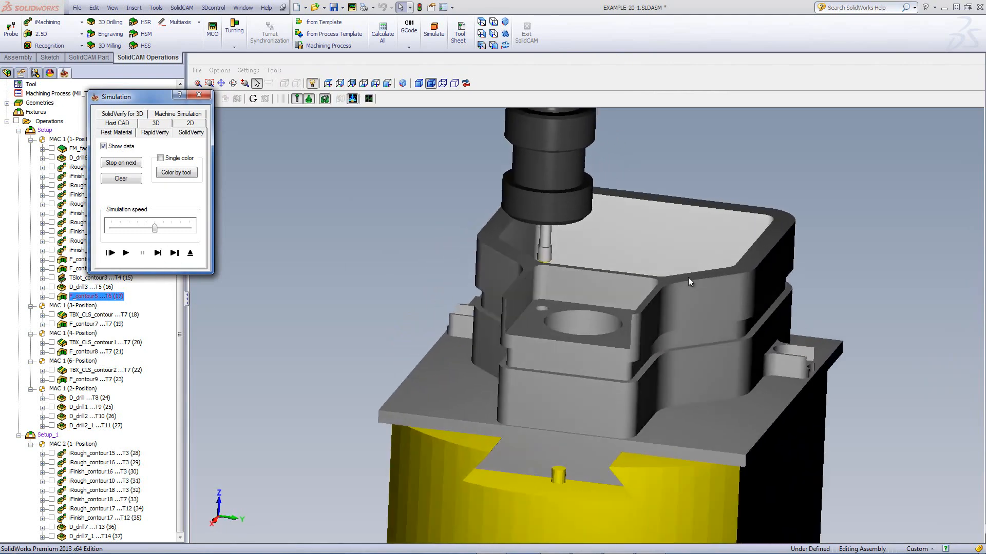
scroll(687, 277, up, 5)
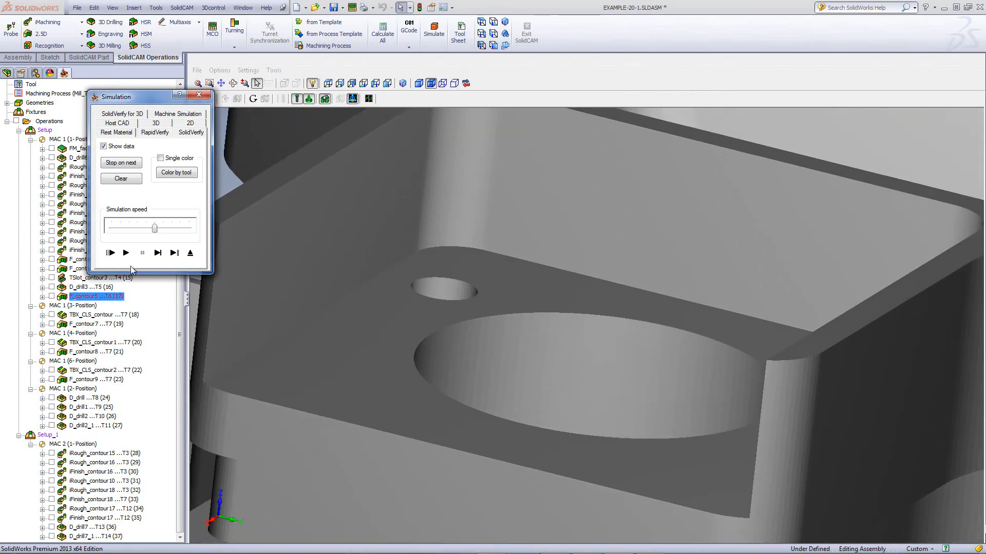
click(157, 252)
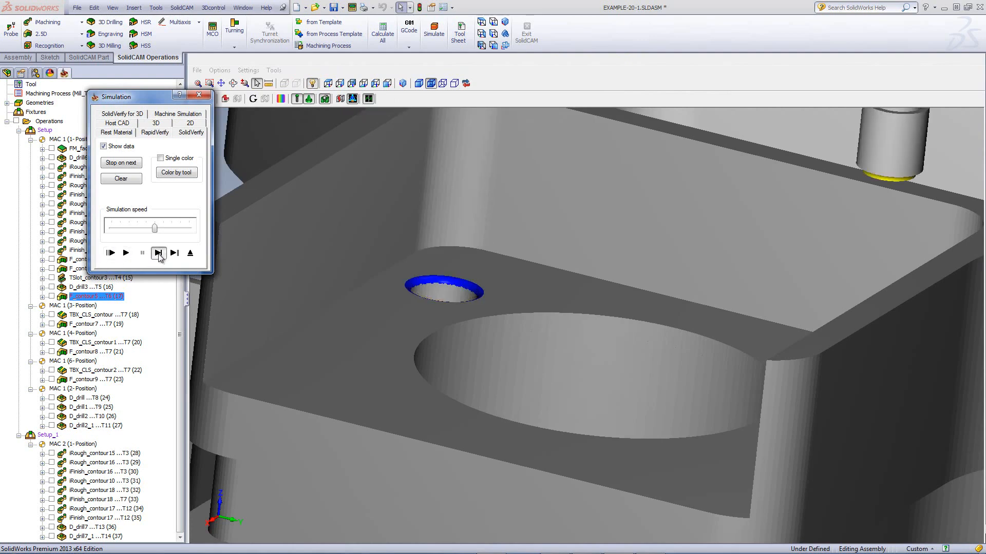
click(160, 255)
click(159, 255)
click(160, 256)
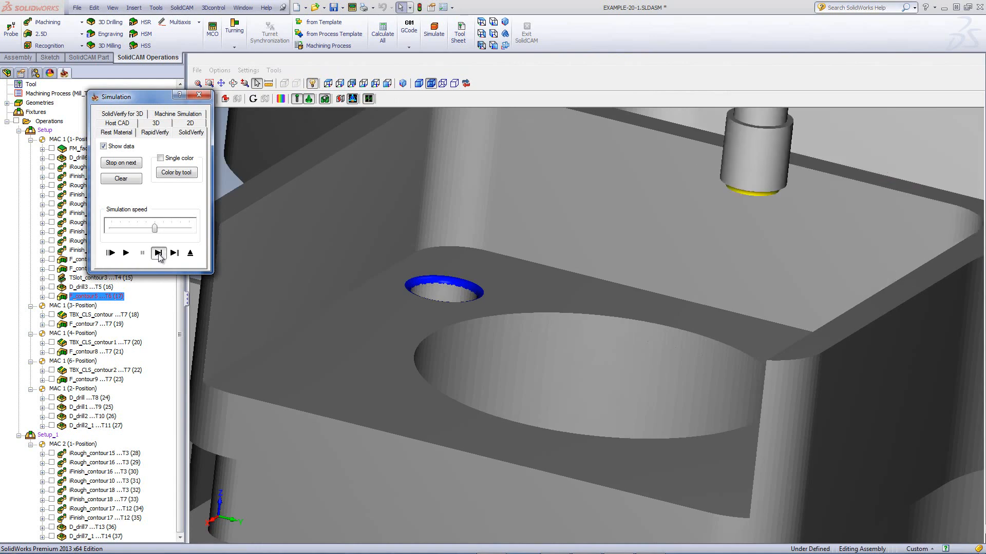
click(160, 255)
click(158, 254)
click(158, 254)
click(159, 255)
click(158, 254)
click(158, 254)
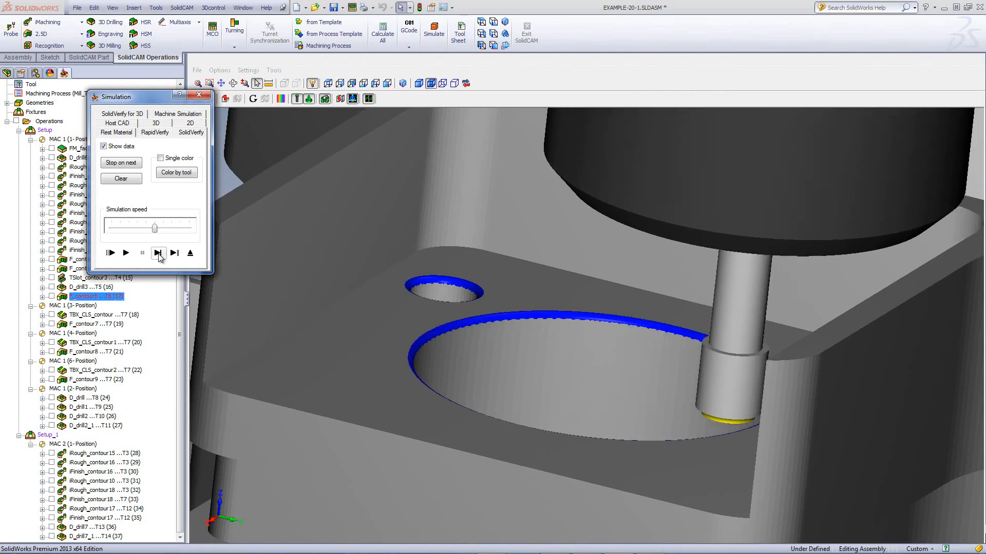
click(126, 253)
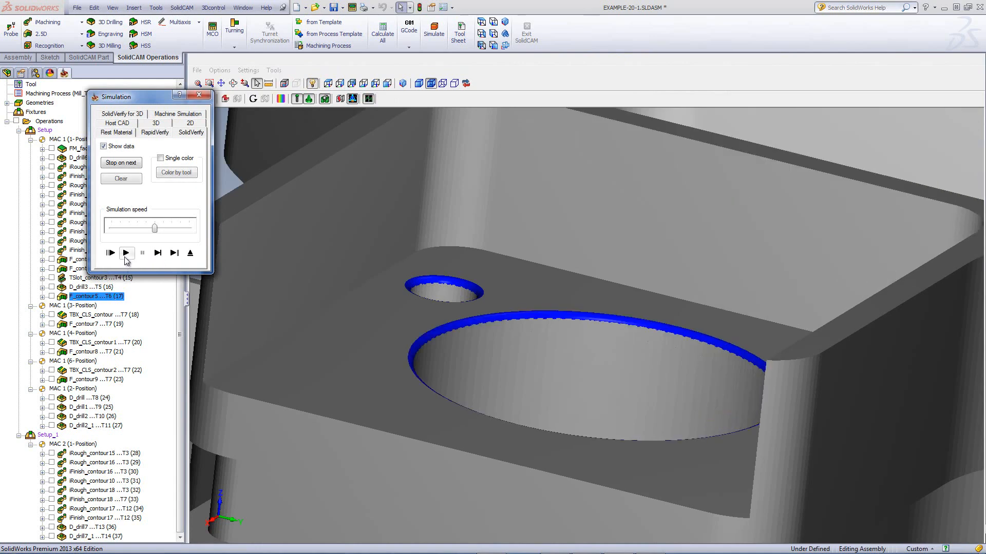
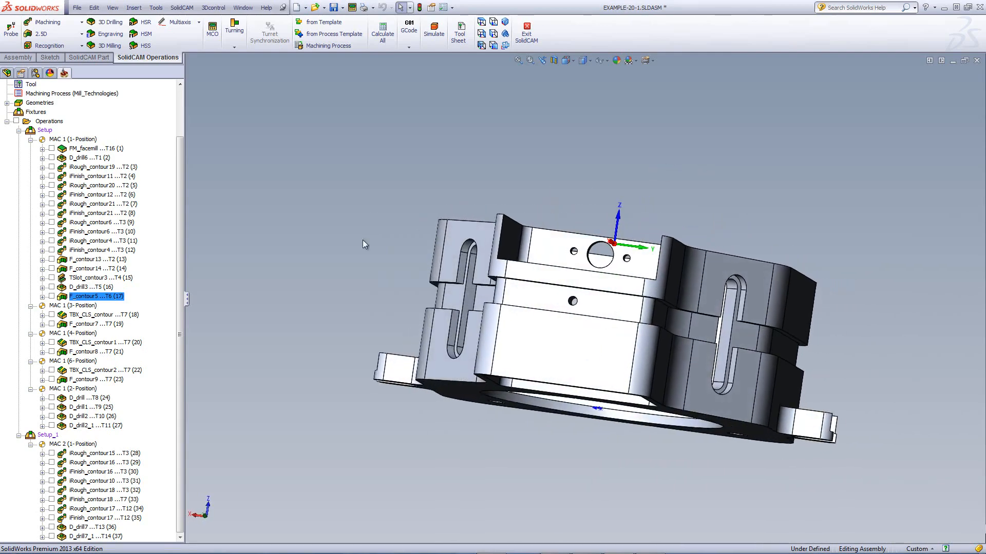
- Open the TBX_CLS_contour operation and show the orientation of its 3-Position coordinate system in the CoordSys Manager
click(51, 317)
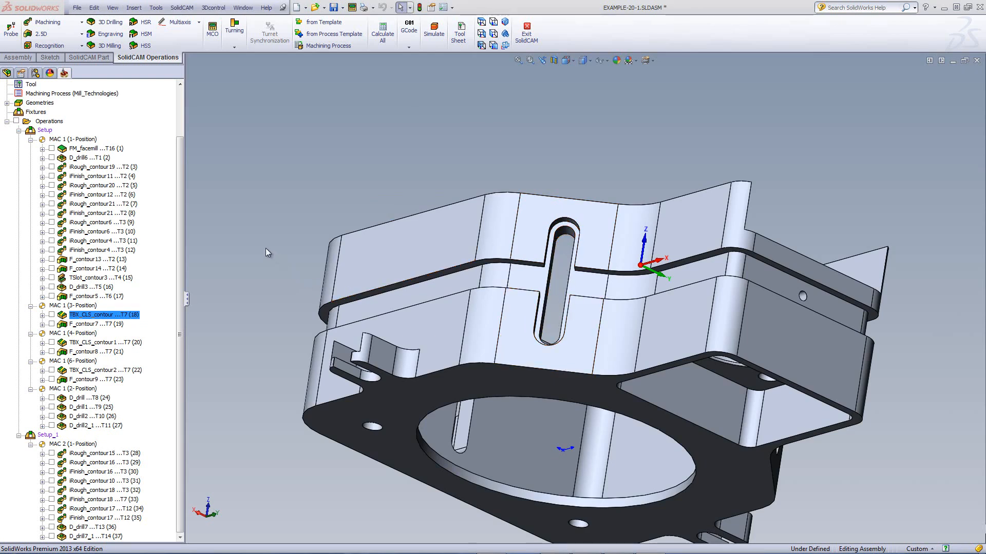
double_click(83, 319)
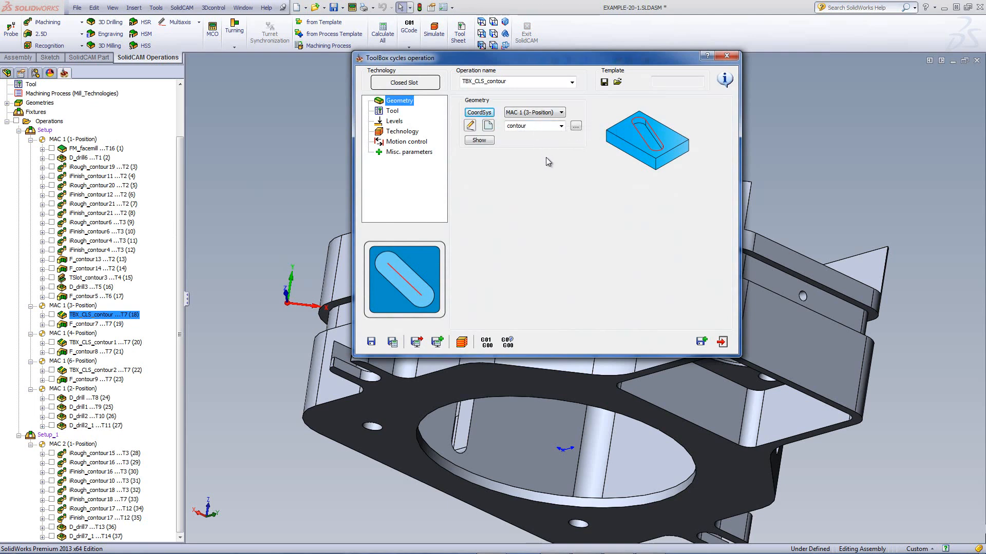
click(483, 113)
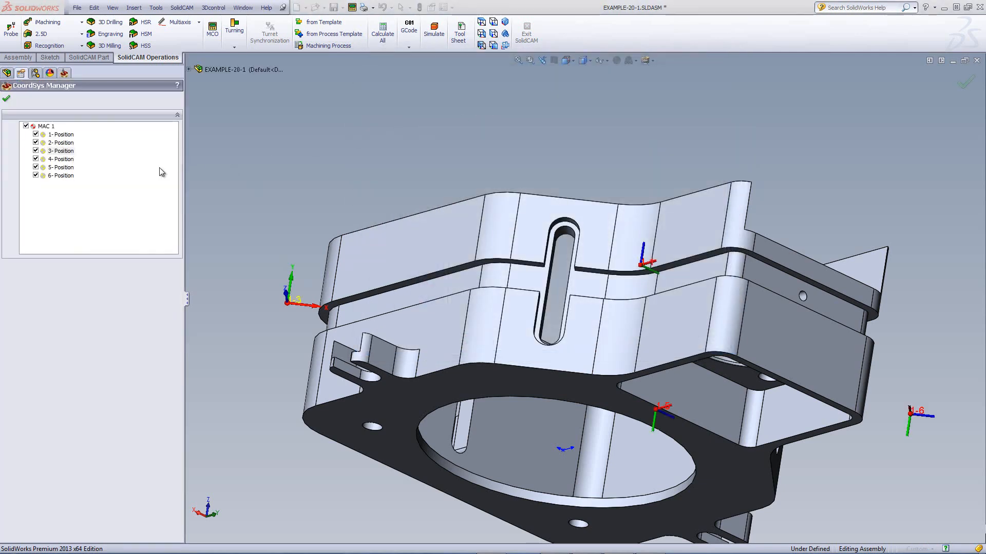
click(62, 151)
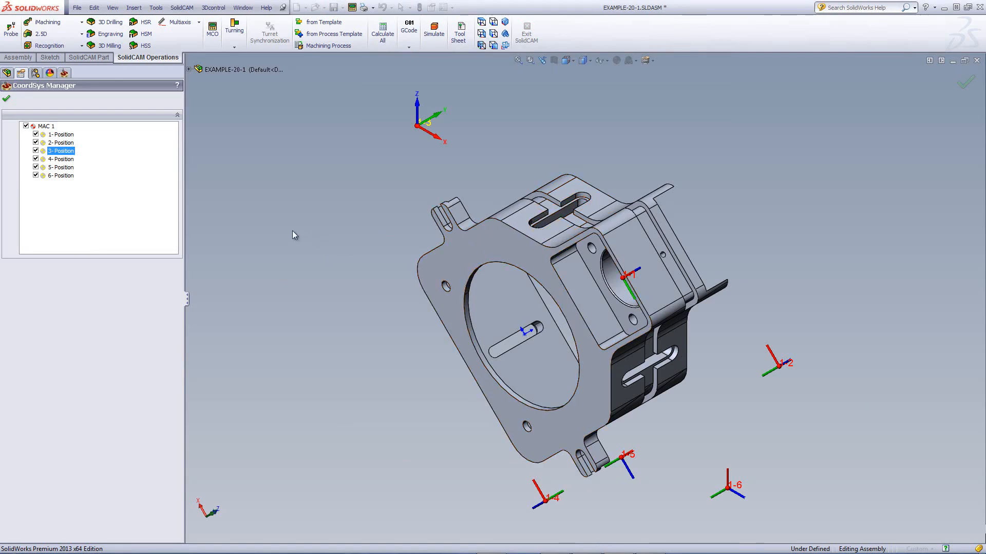
click(7, 99)
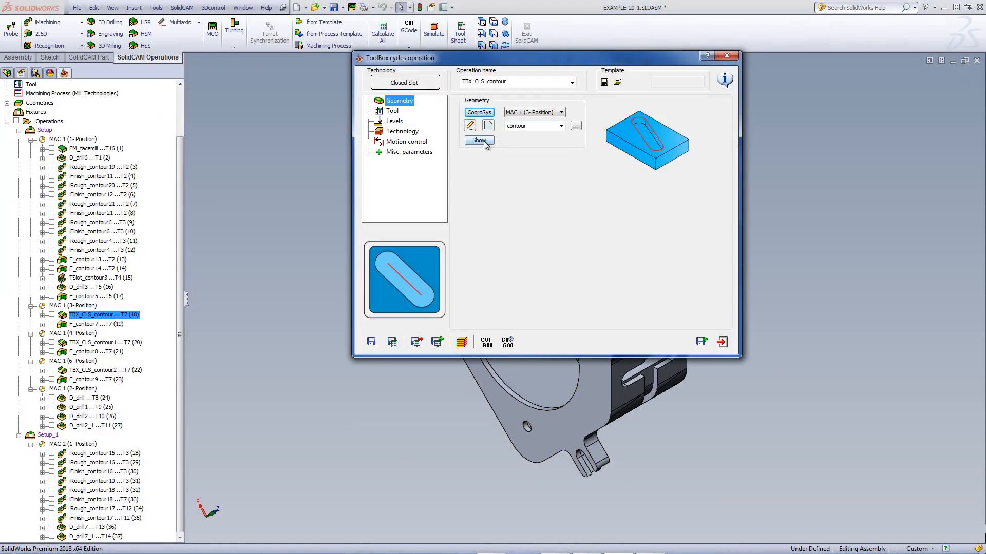
- Show TBX_CLS_contour's contour geometry around the side wall slot and close the display
click(479, 141)
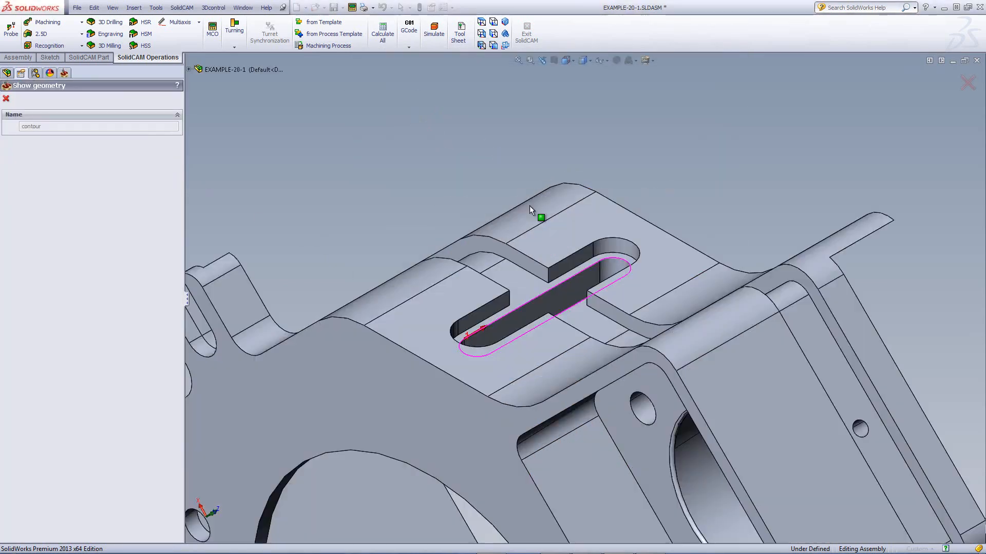
scroll(529, 205, up, 3)
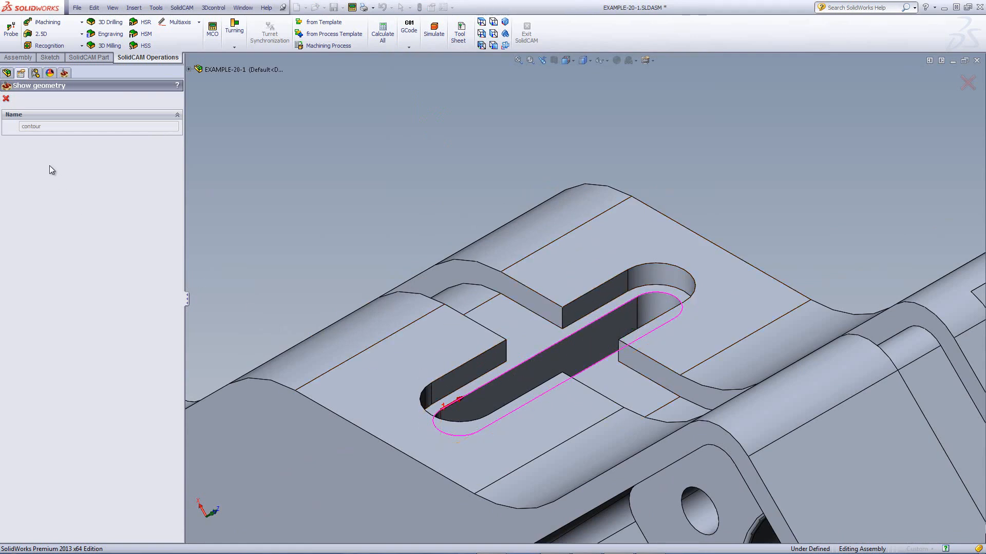
click(6, 99)
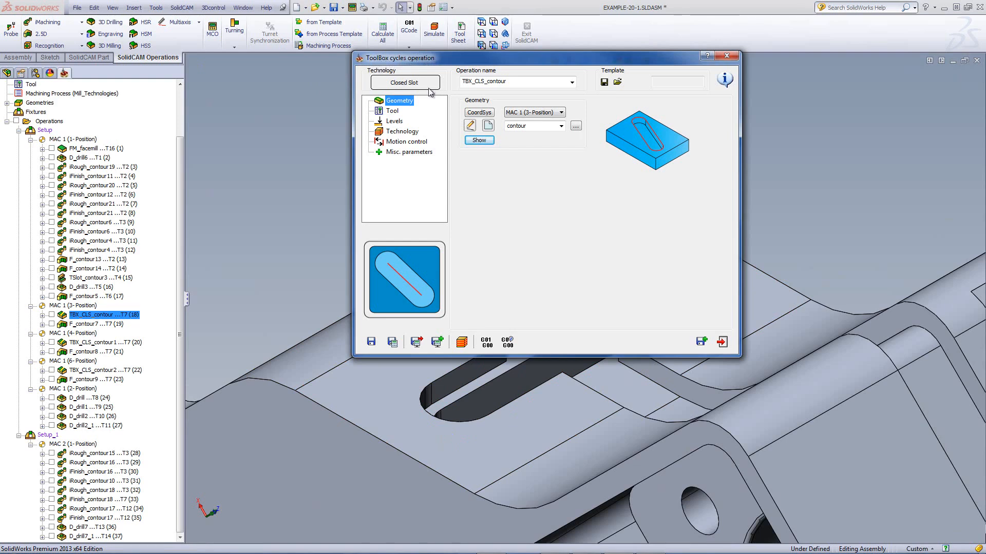
- Look through the available ToolBox cycles, keep Closed Slot for TBX_CLS_contour, and review its tool and milling levels
click(413, 83)
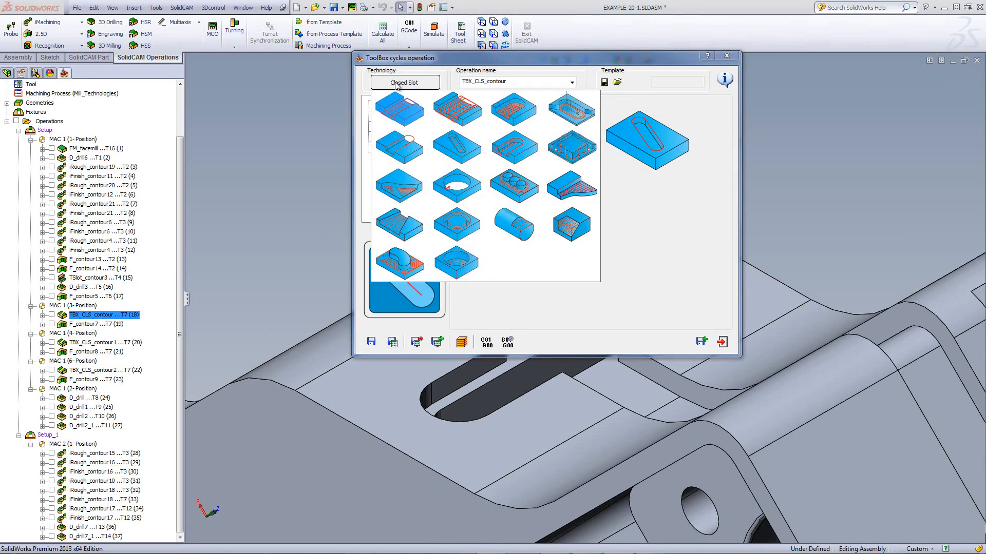
click(460, 149)
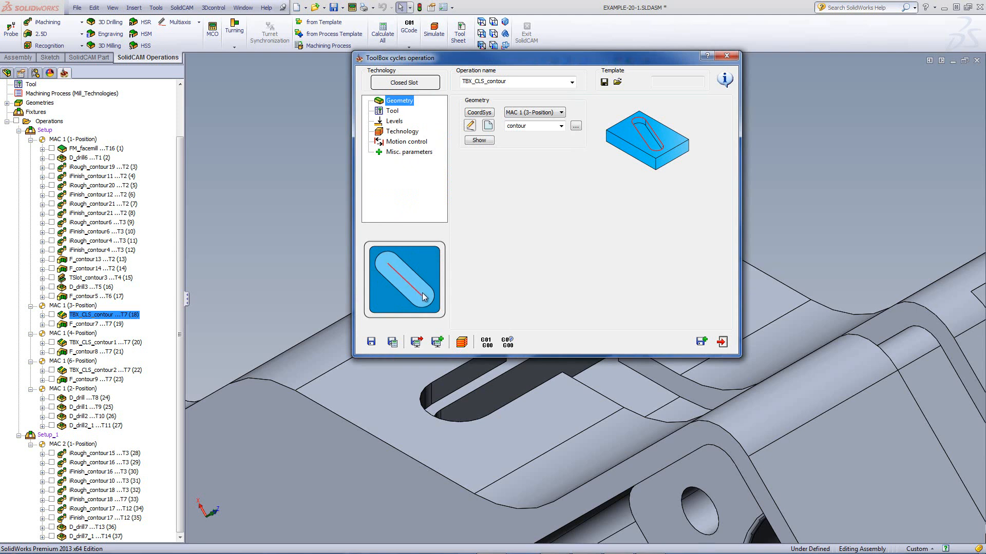
click(393, 111)
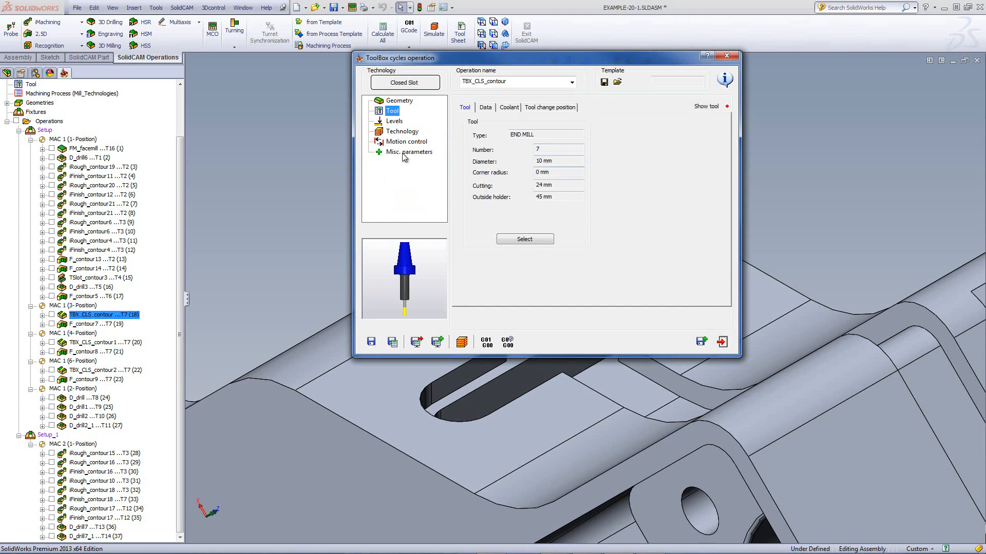
click(391, 122)
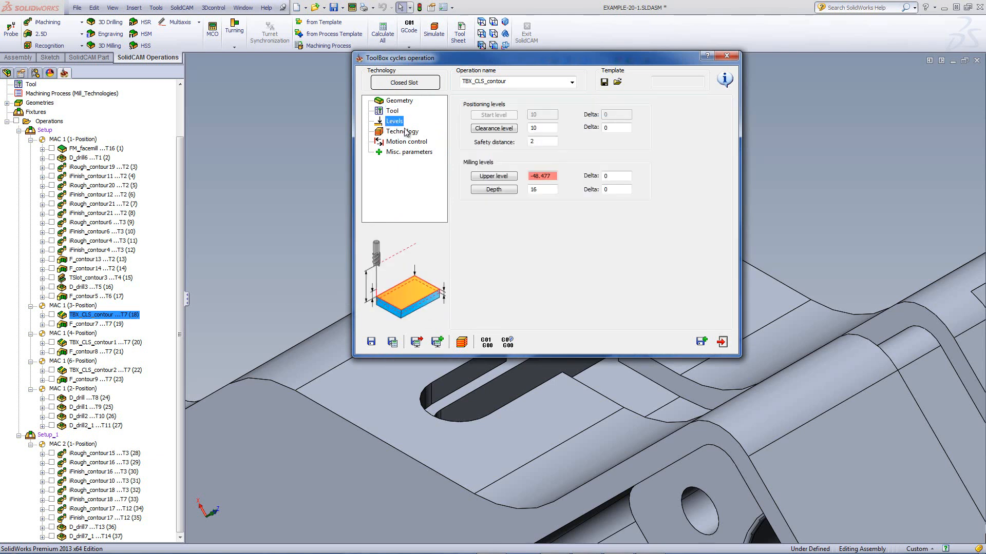
- Check TBX_CLS_contour's upper level face, pick its lower level on the model for a depth of 15, and set the depth delta to -1
click(491, 176)
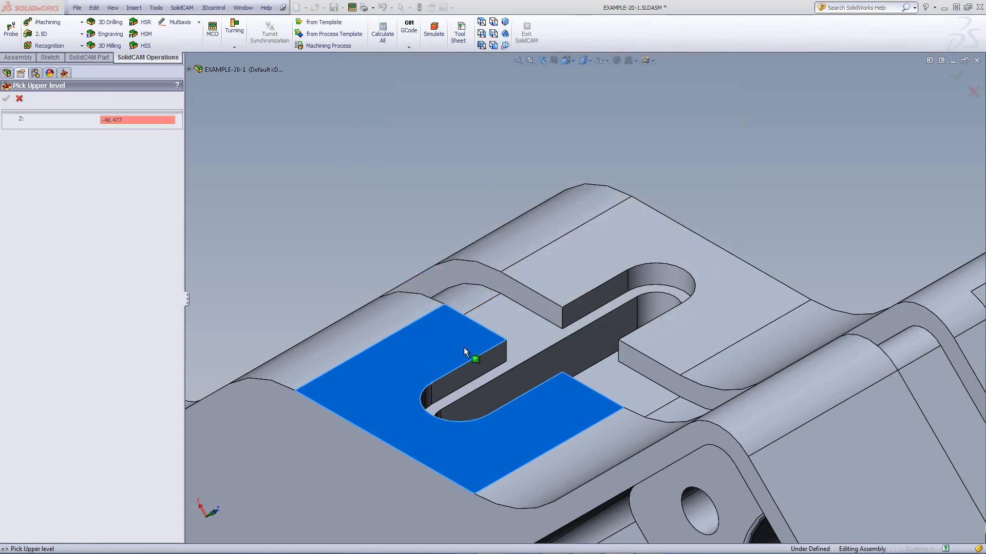
click(19, 99)
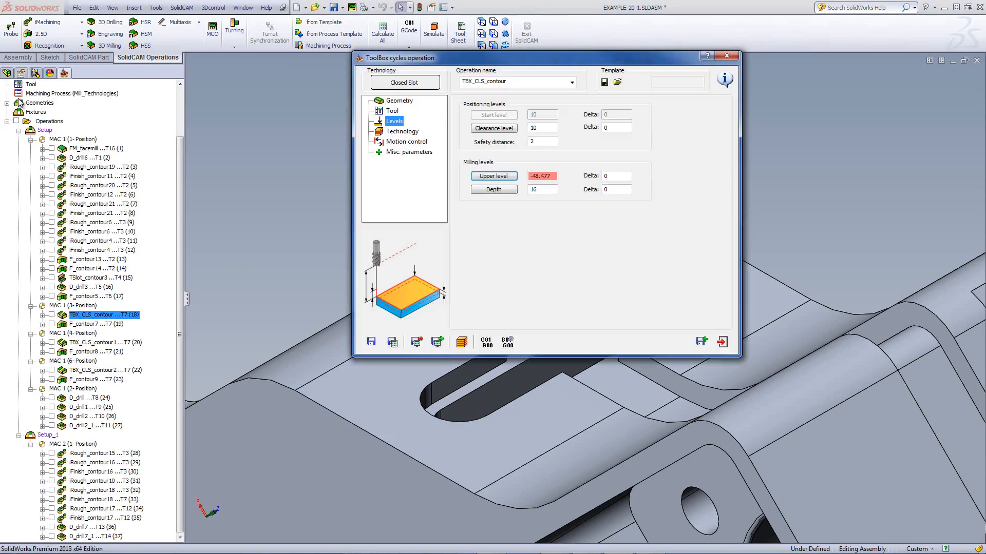
click(492, 189)
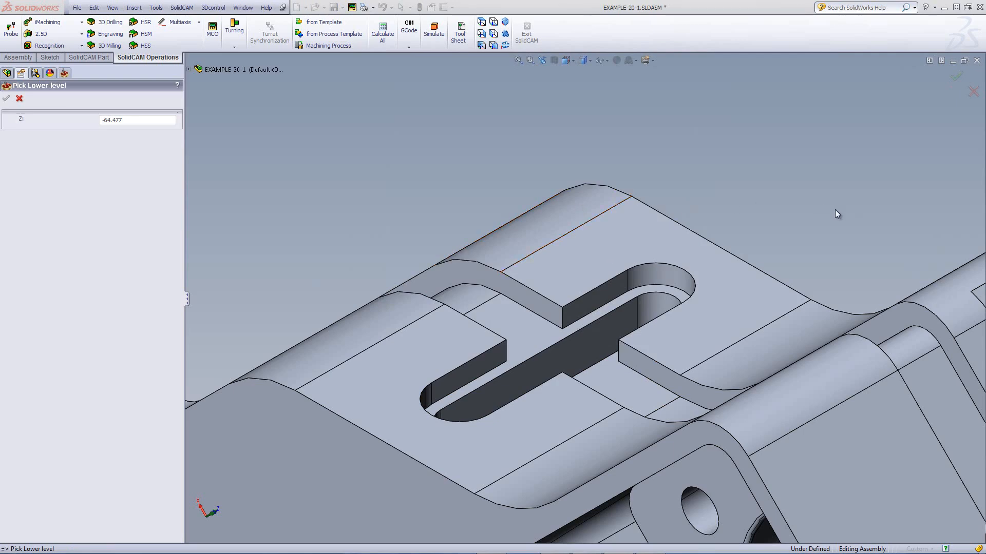
click(698, 307)
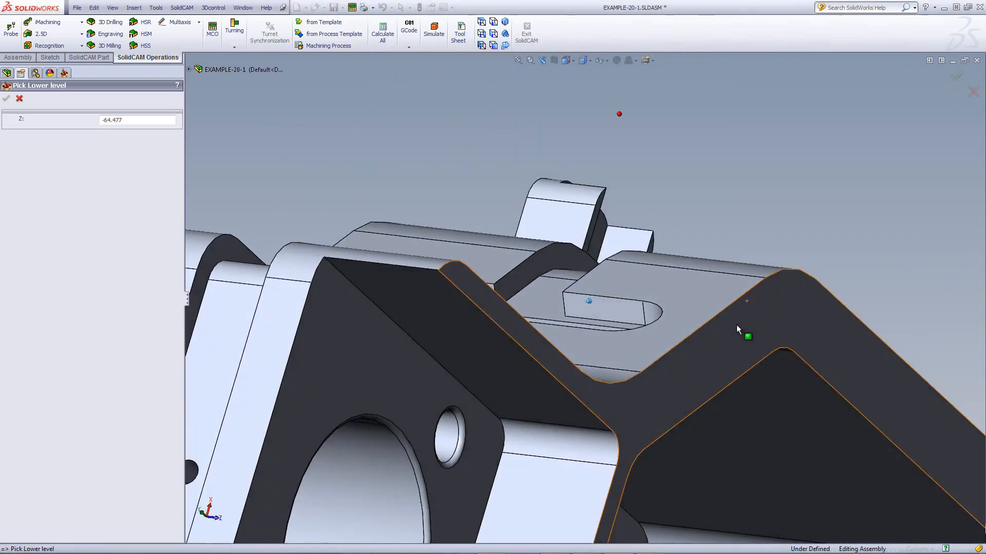
click(19, 98)
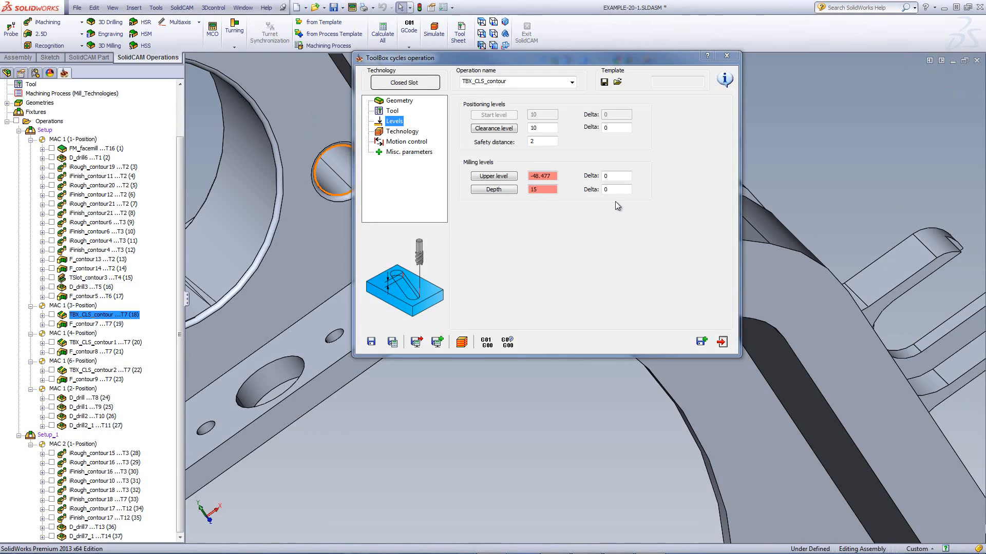
double_click(603, 190)
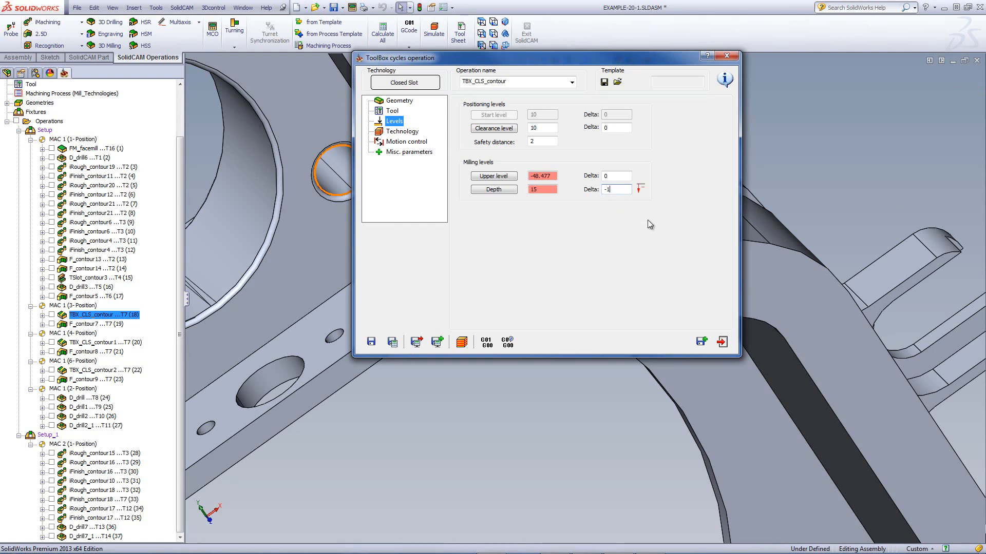
- Check TBX_CLS_contour's step down setting and simulate the slot cutting on the model in single steps, closing the simulation at the end
click(403, 132)
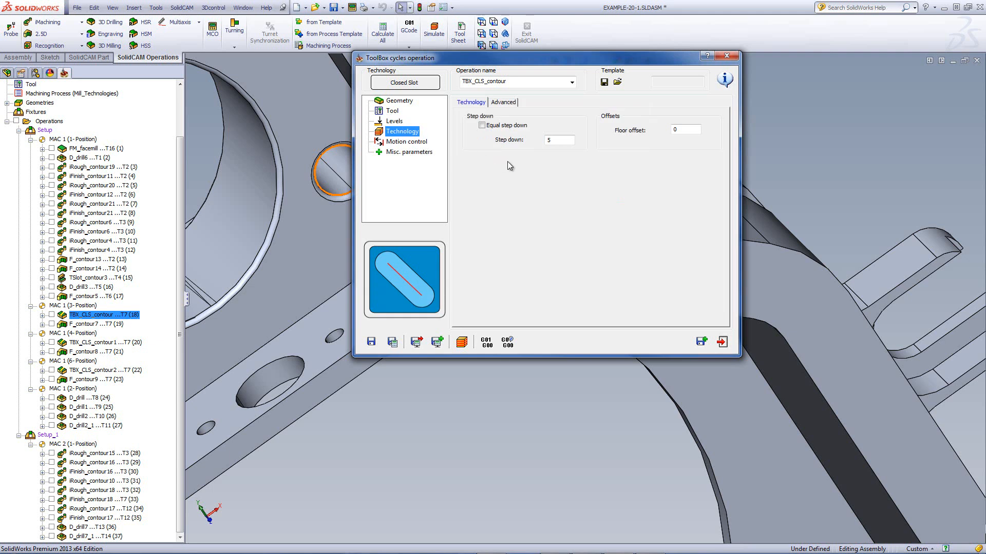
click(559, 139)
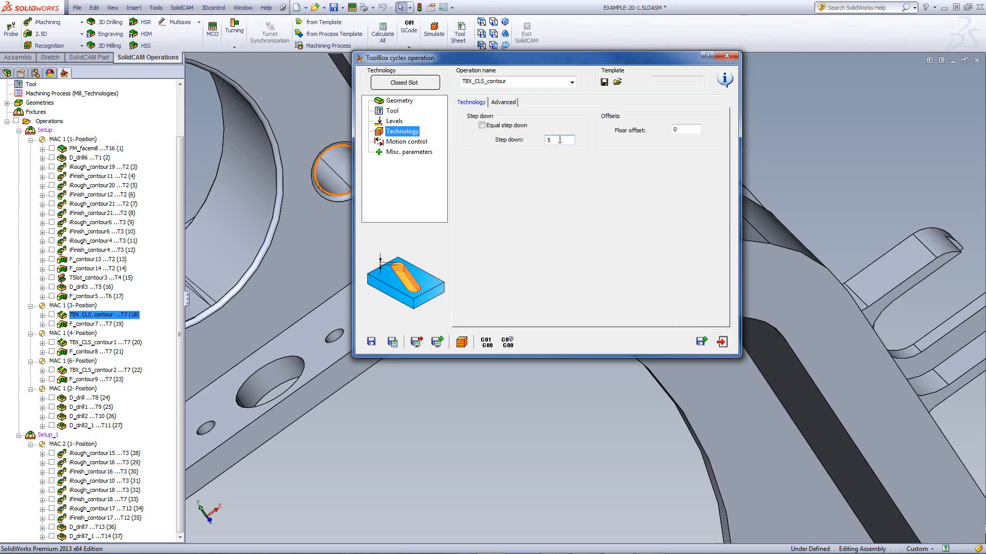
click(462, 342)
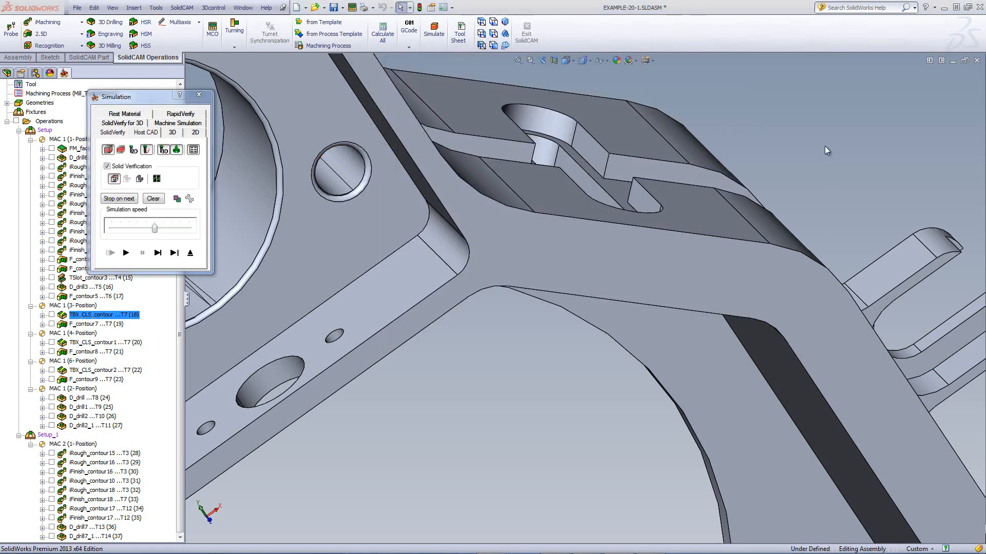
click(158, 254)
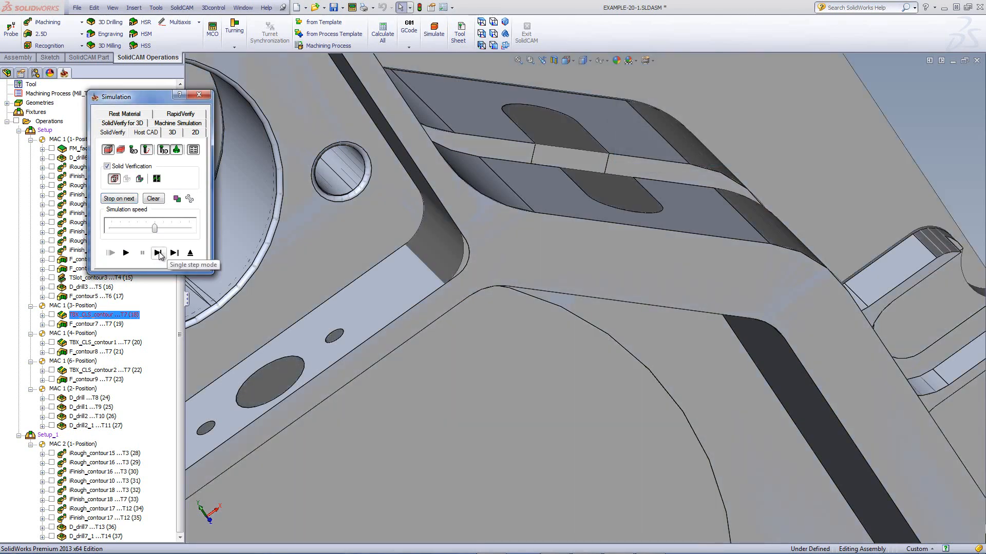
click(159, 253)
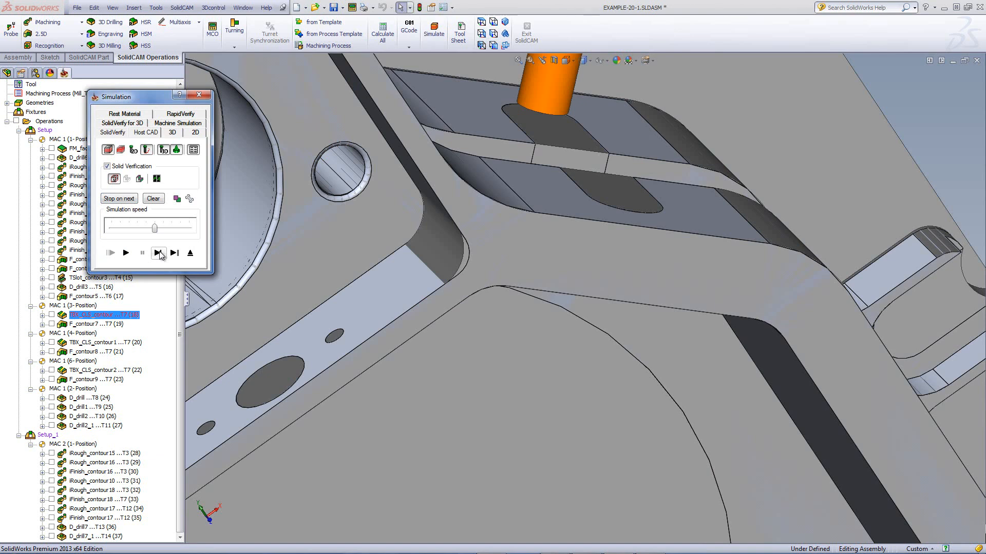
click(160, 254)
click(160, 254)
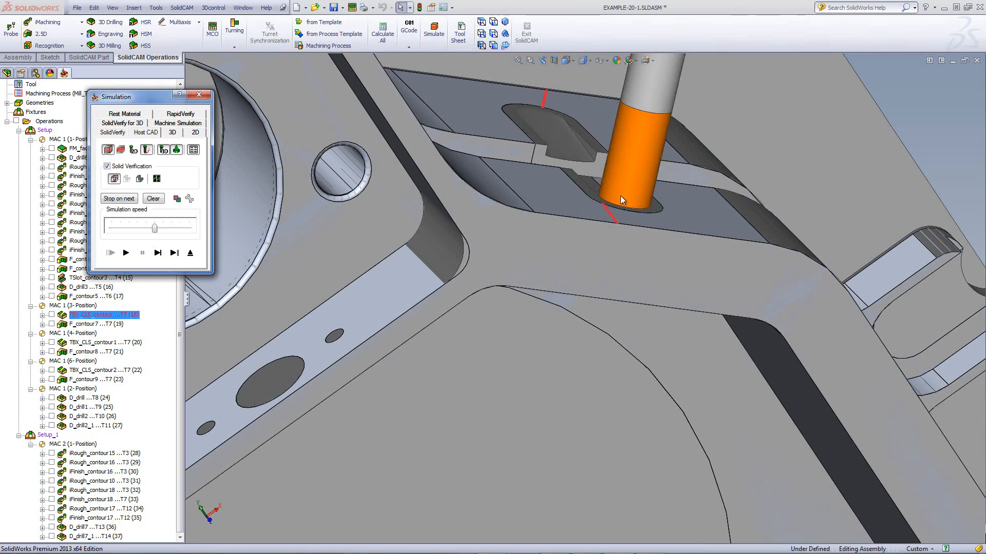
click(160, 254)
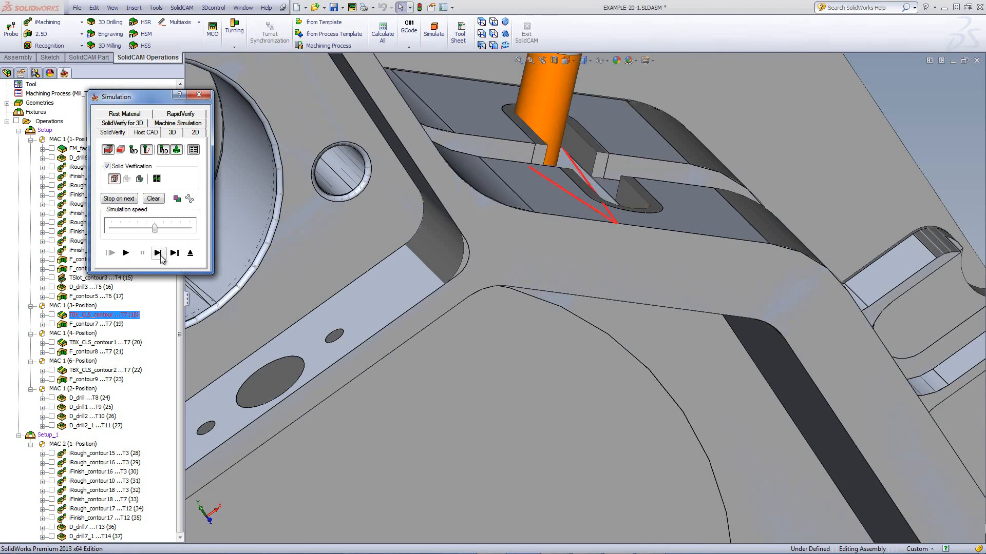
click(159, 253)
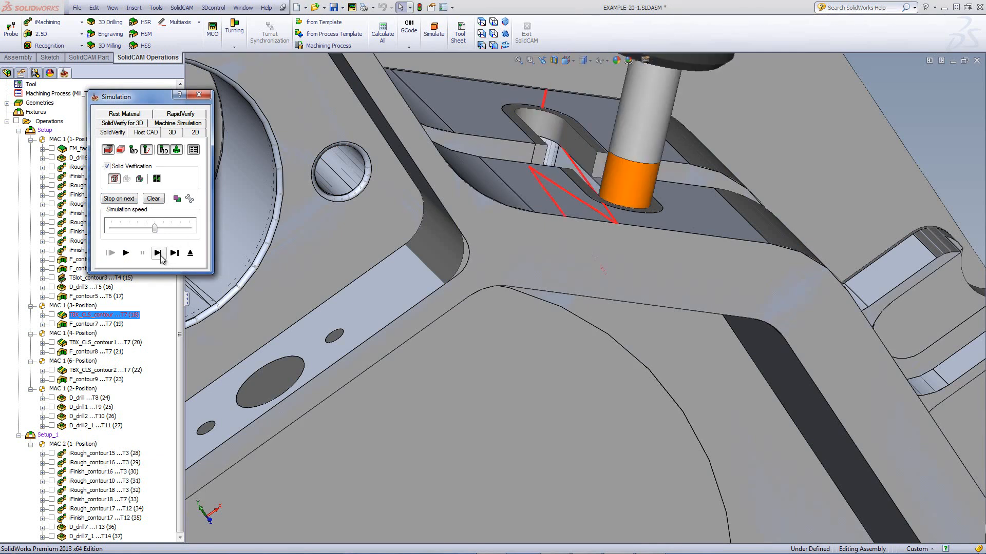
click(158, 254)
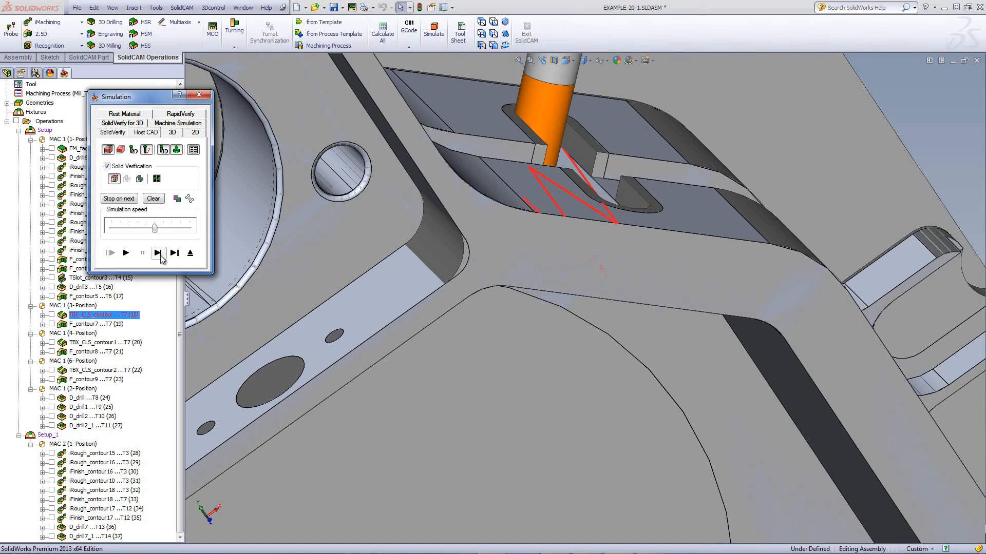
click(159, 253)
click(159, 254)
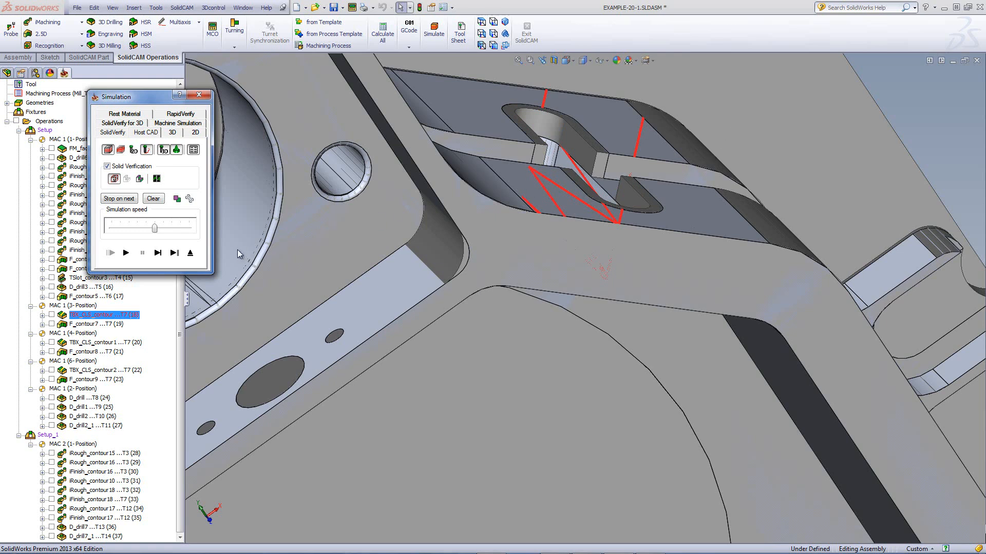
click(189, 254)
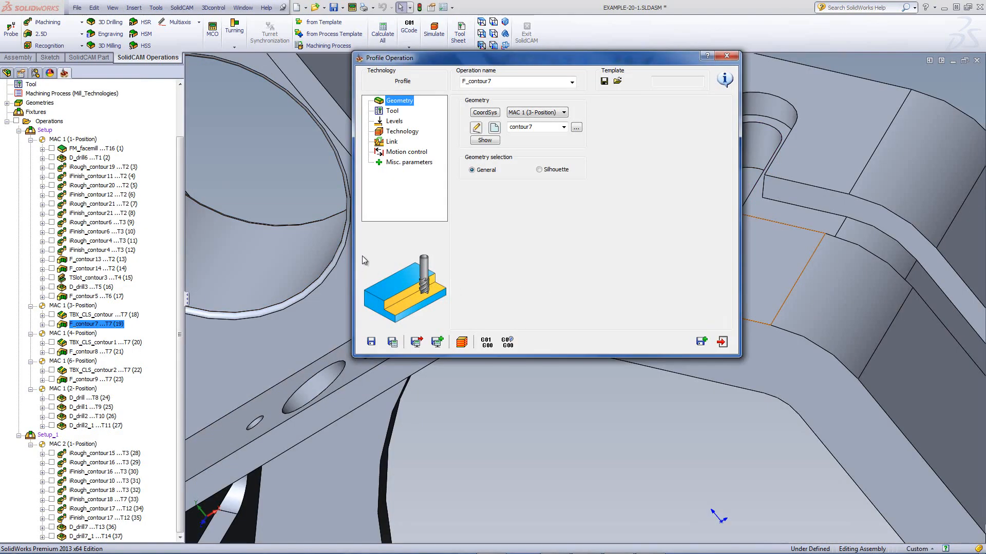
- Show F_contour7's contour geometry around the slot and review its technology settings and the chain offset in Modify Geometry
click(484, 140)
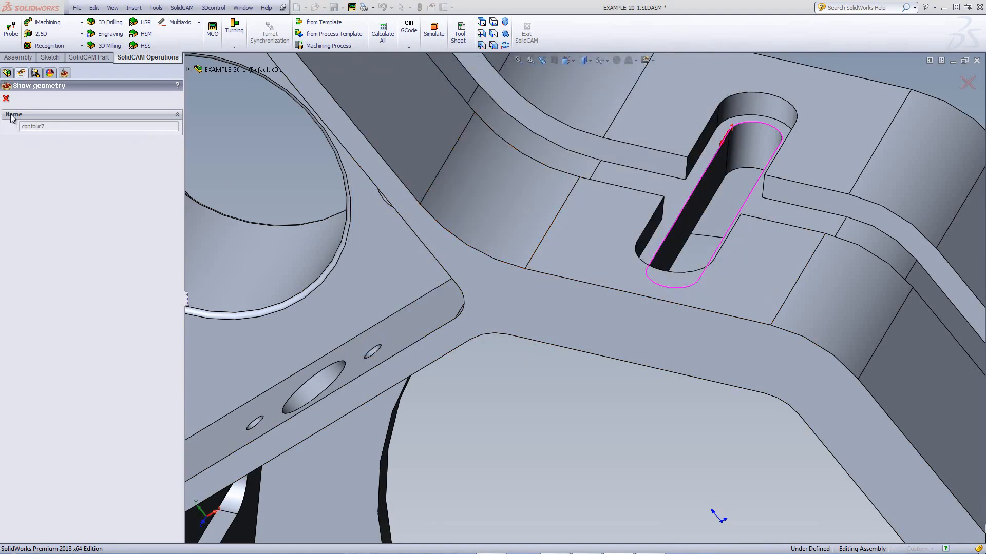
click(6, 99)
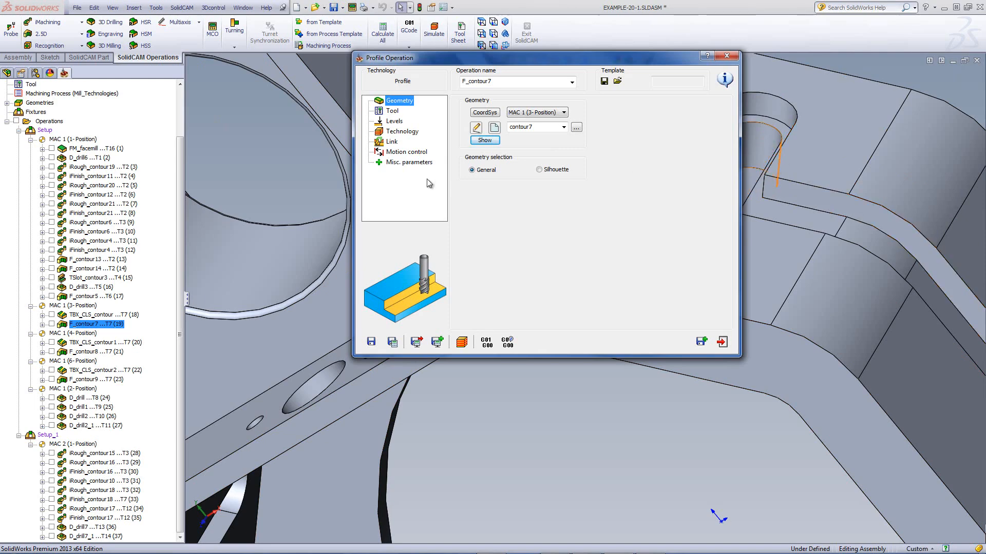
click(403, 133)
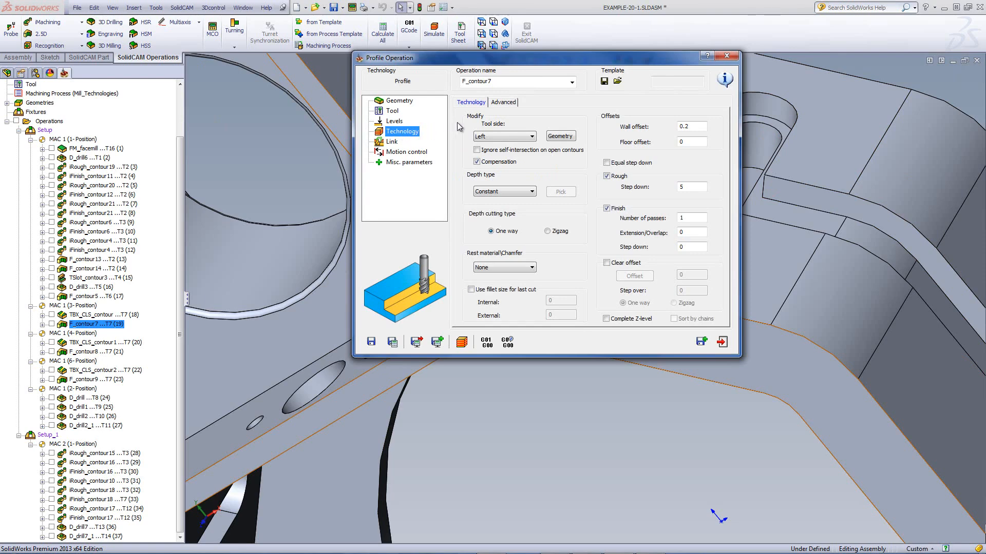
click(558, 137)
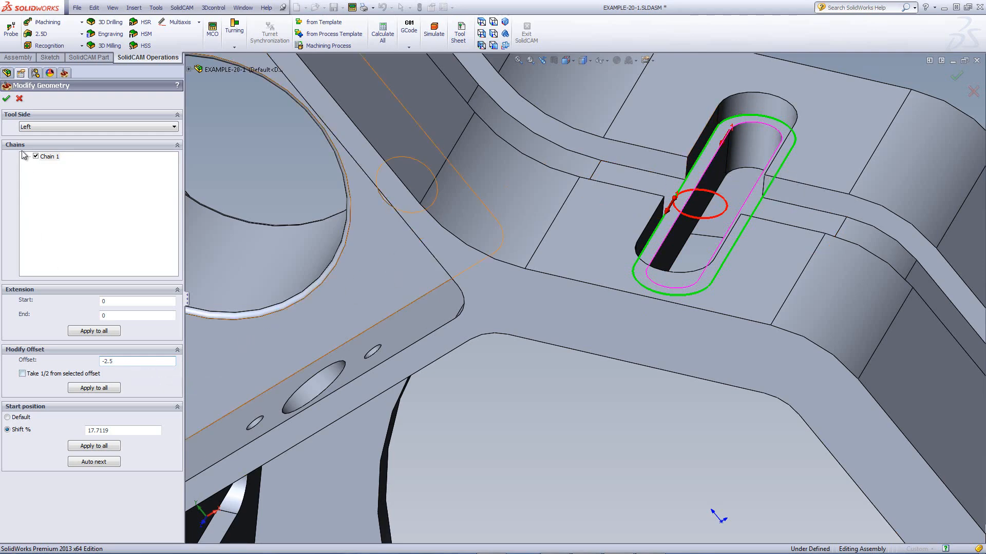
click(6, 98)
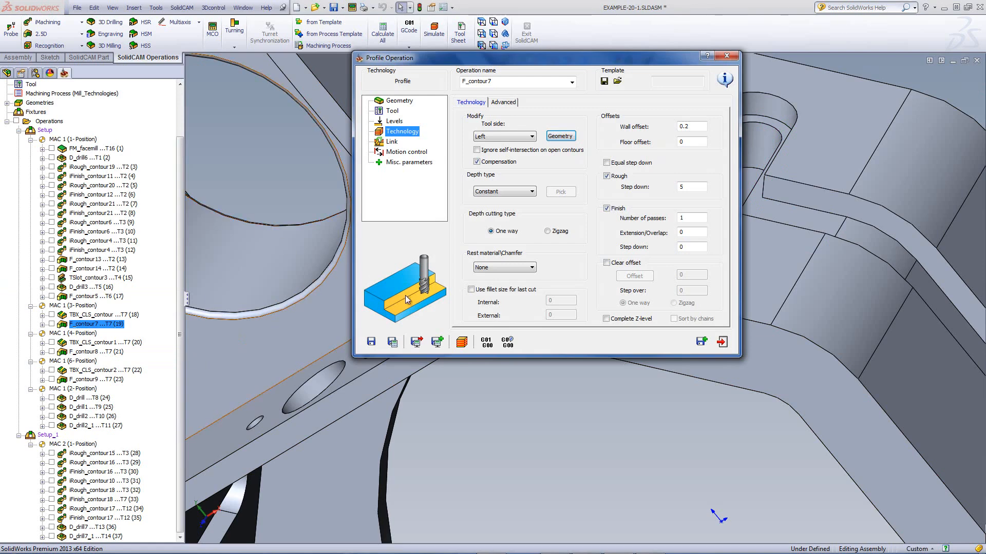
- Simulate F_contour7 in Host CAD mode with solid verification, advancing the tool around the slot in single steps
click(462, 341)
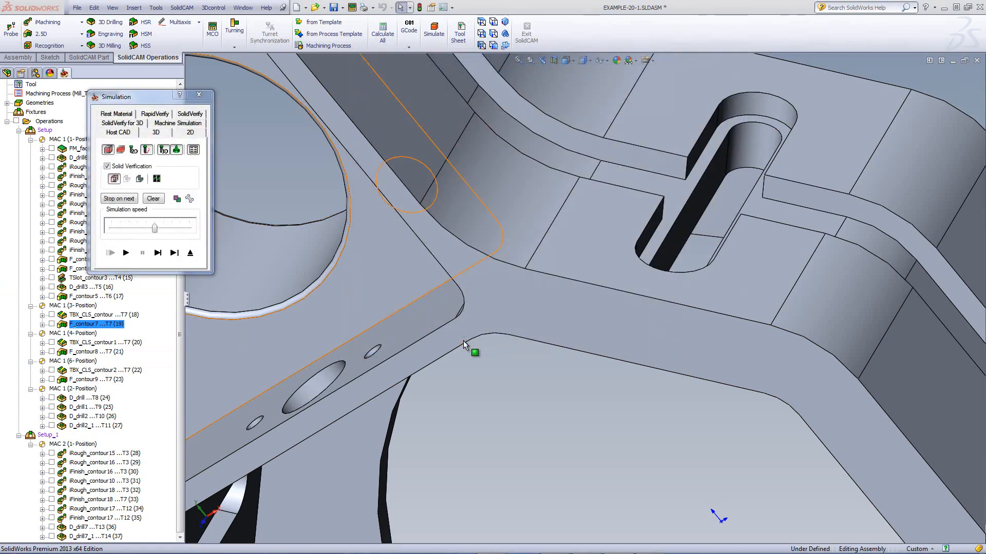
click(158, 253)
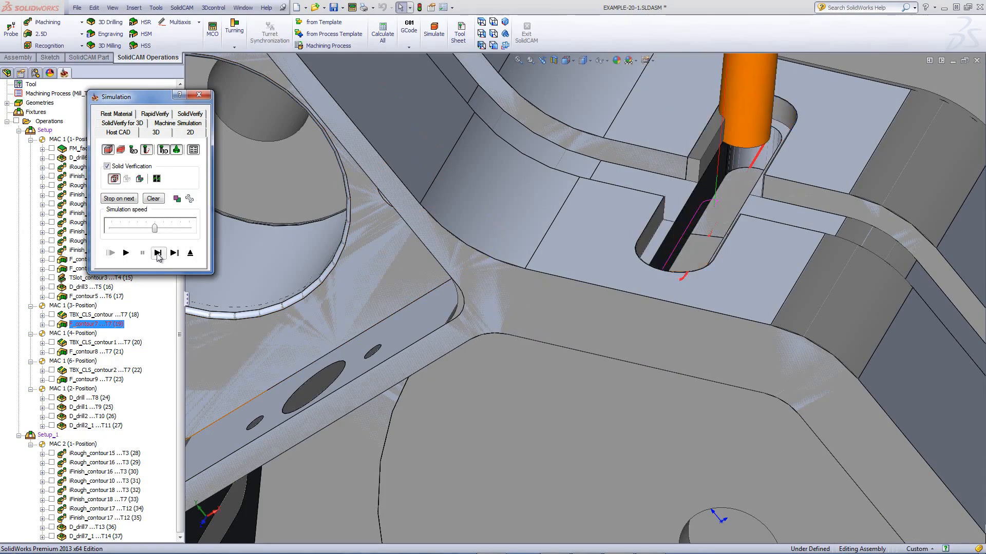
click(158, 253)
click(158, 253)
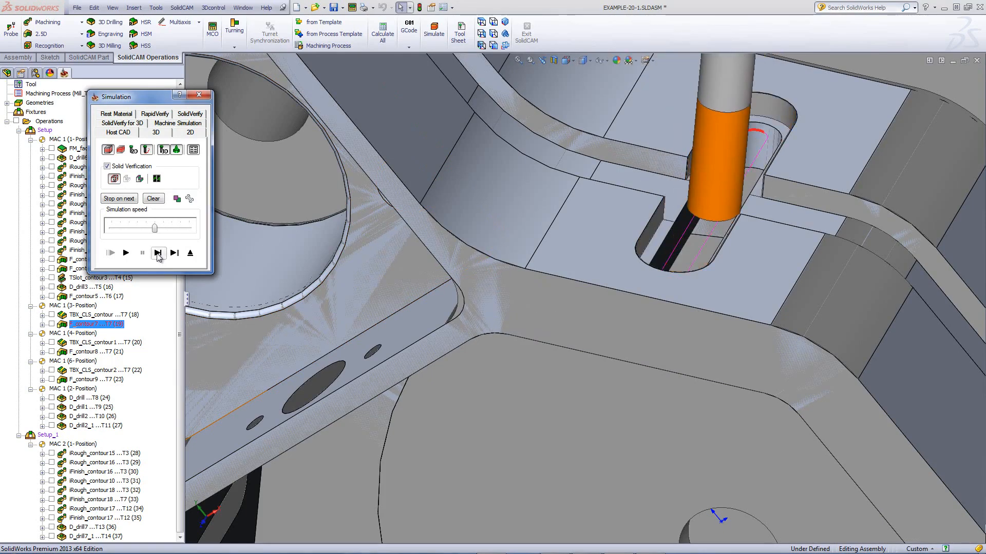
click(158, 253)
click(158, 253)
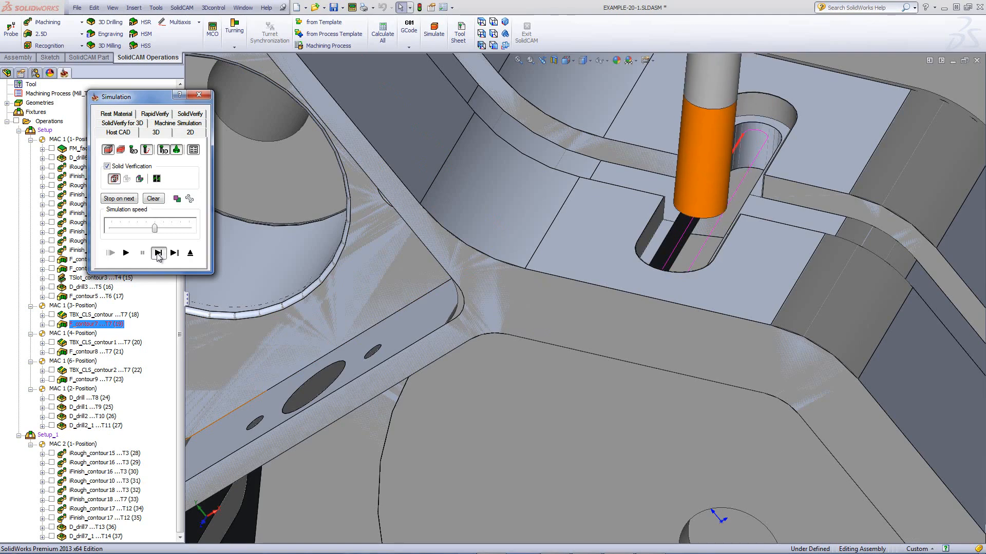
click(157, 253)
click(158, 253)
click(157, 253)
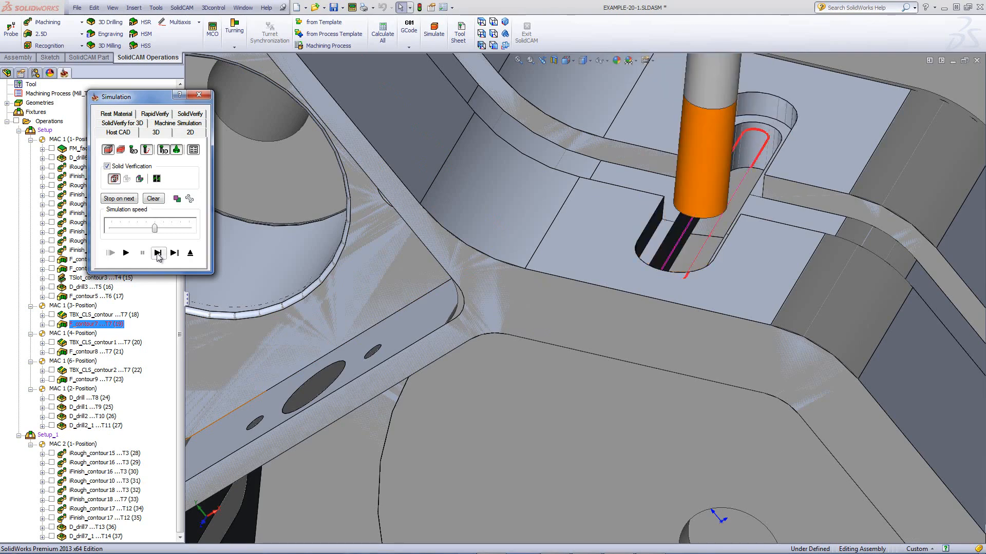
click(158, 253)
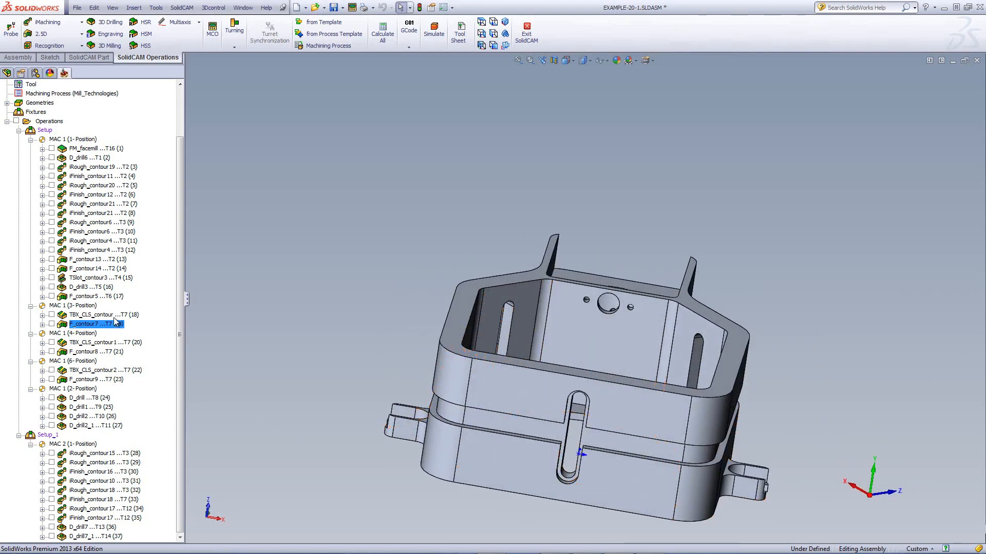
- Show the part's orientation for the MAC 1 4-Position, 6-Position and 2-Position coordinate systems
click(67, 334)
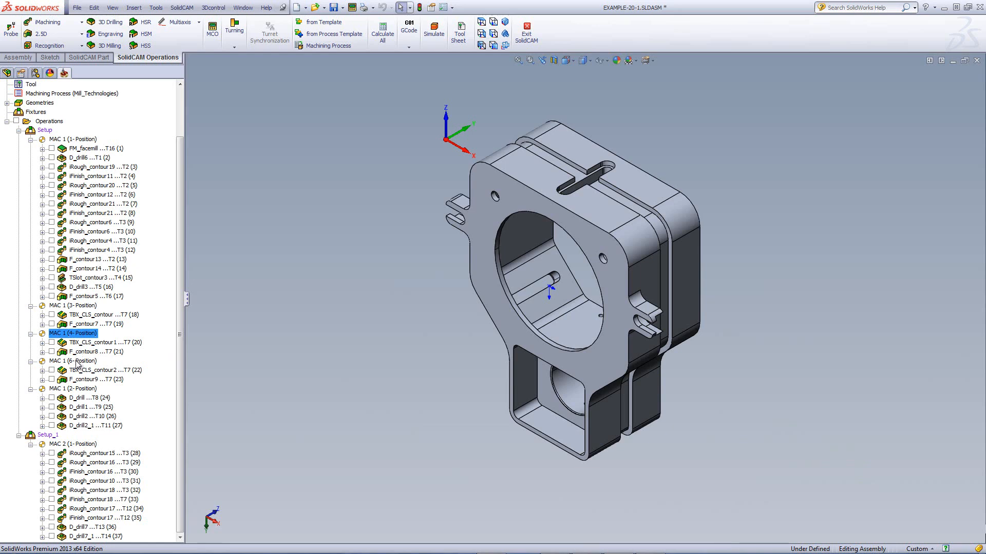
click(77, 362)
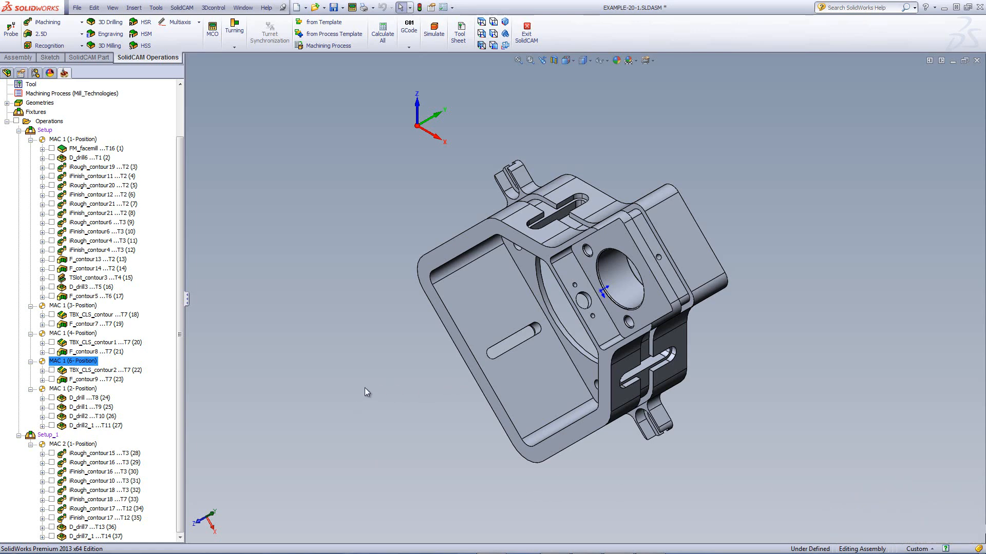
middle_drag(365, 387, 294, 316)
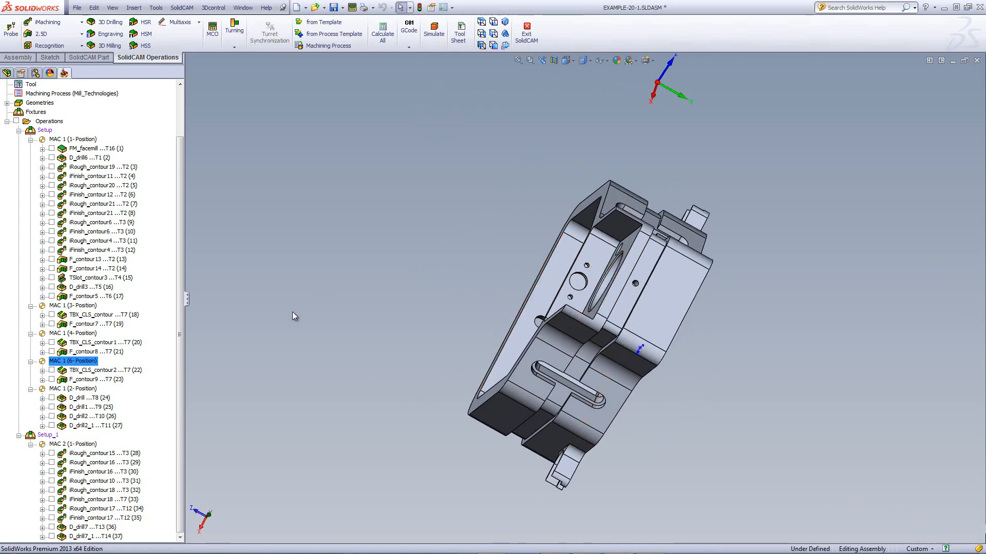
click(62, 389)
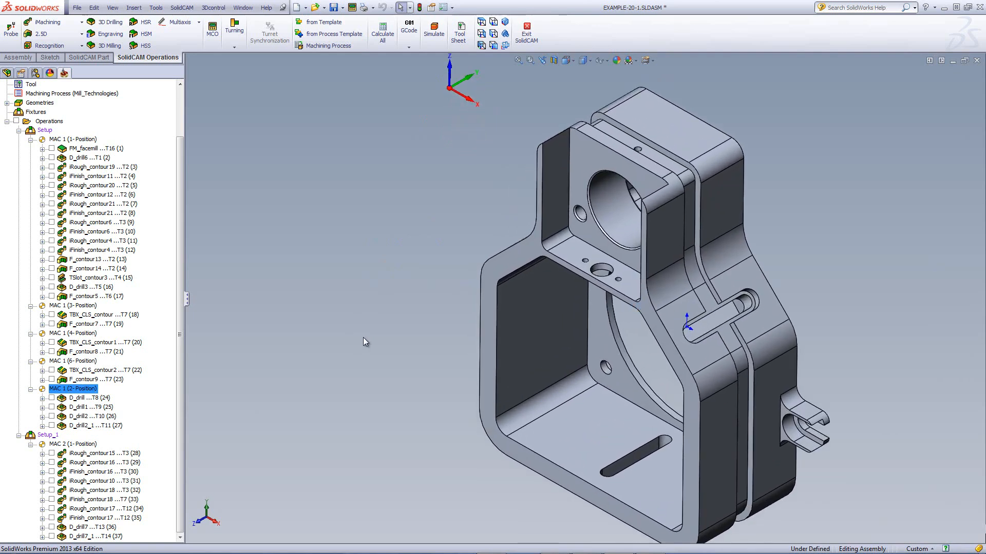
- Display the tool paths of D_drill, D_drill1, D_drill2 and D_drill2_1 on the part and select the D_drill operation
click(51, 398)
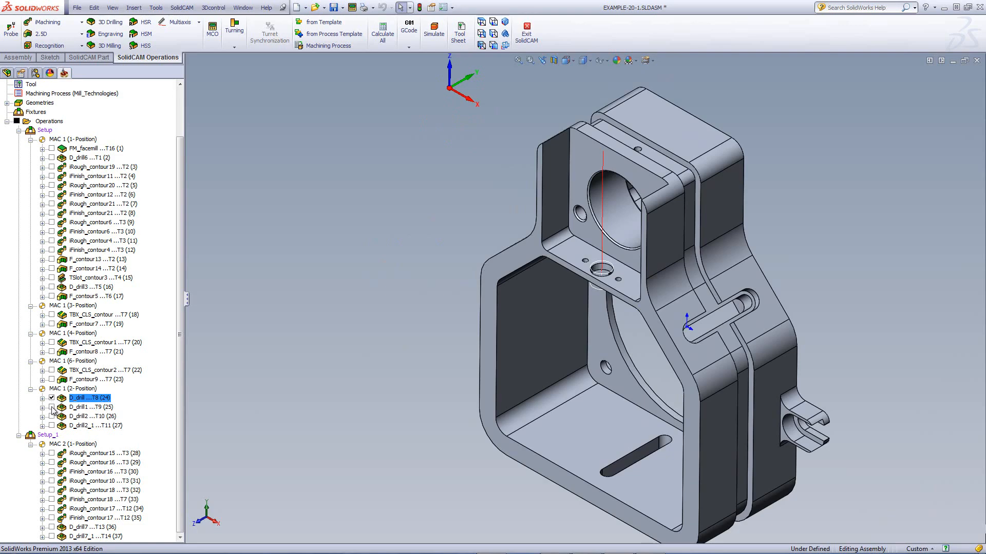
click(51, 408)
click(52, 416)
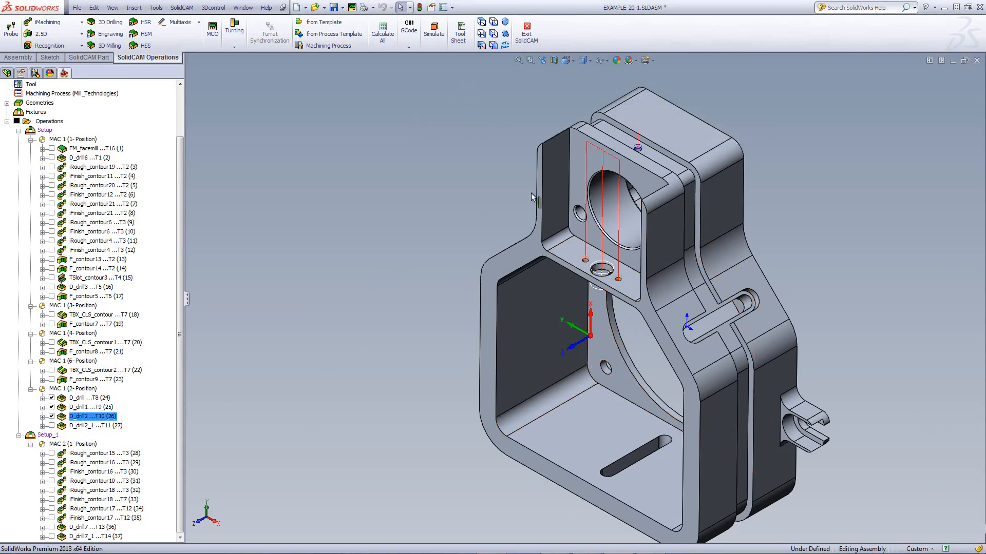
click(51, 425)
click(92, 398)
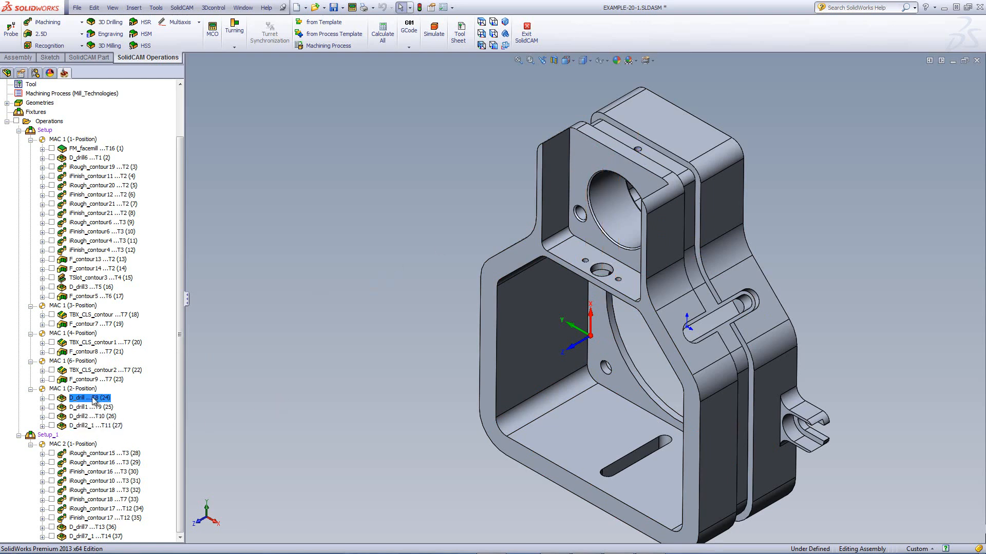
- Simulate D_drill, D_drill1, D_drill2 and D_drill2_1 in Host CAD mode with solid verification, advancing one operation at a time
shift+click(85, 426)
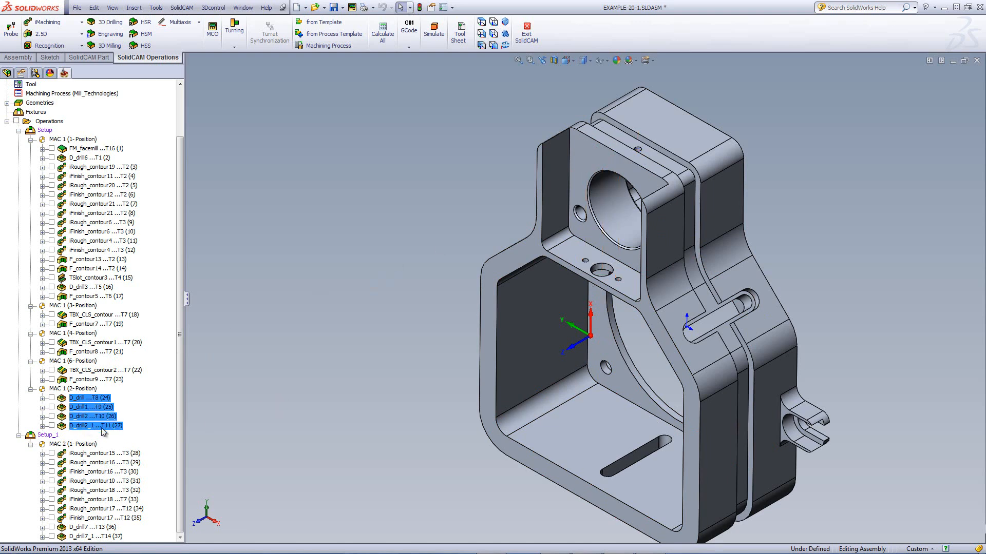
right_click(100, 426)
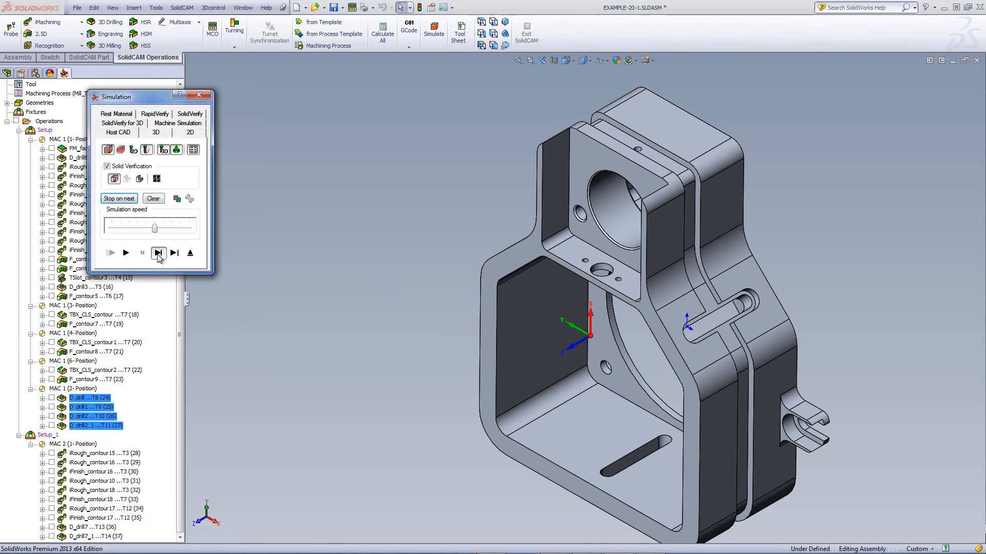
click(158, 255)
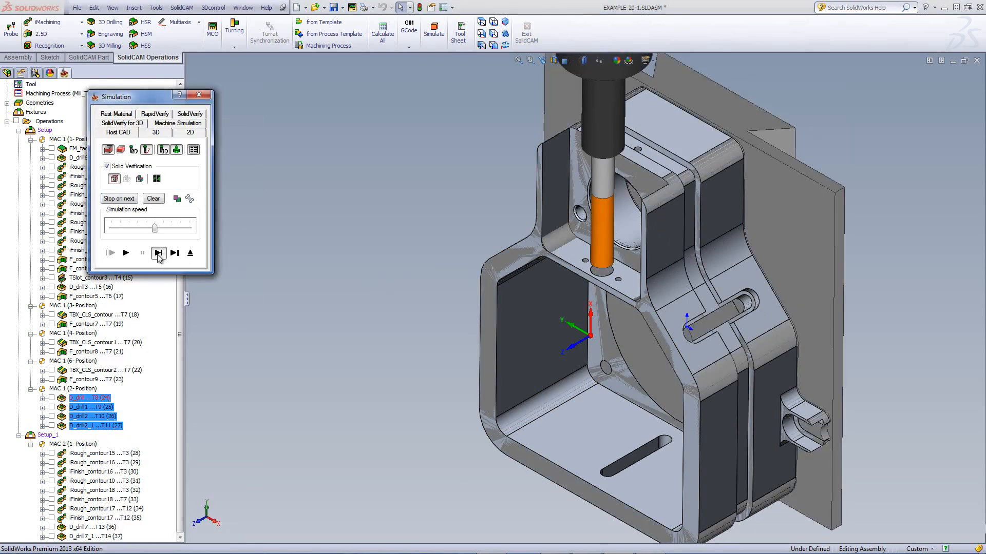
click(158, 253)
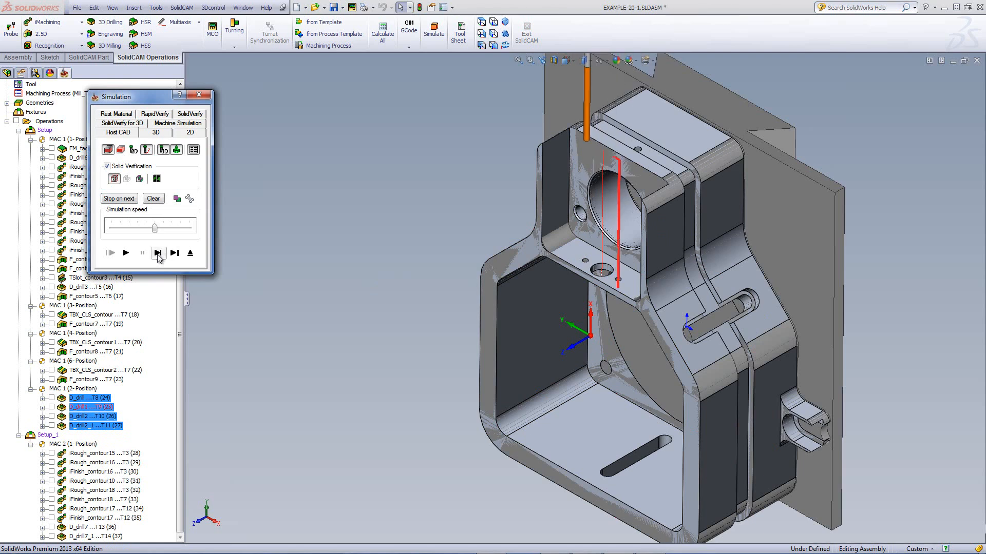
click(158, 253)
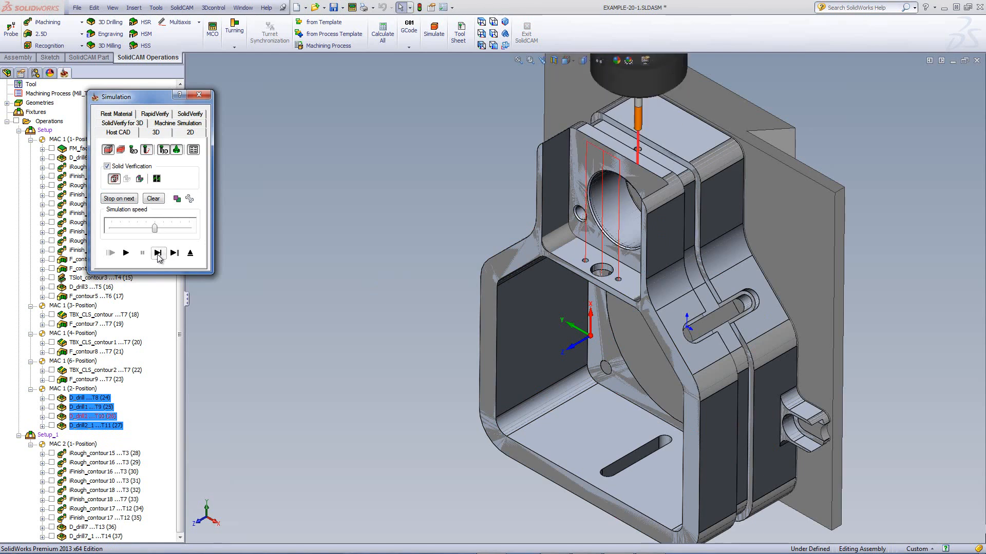
click(157, 254)
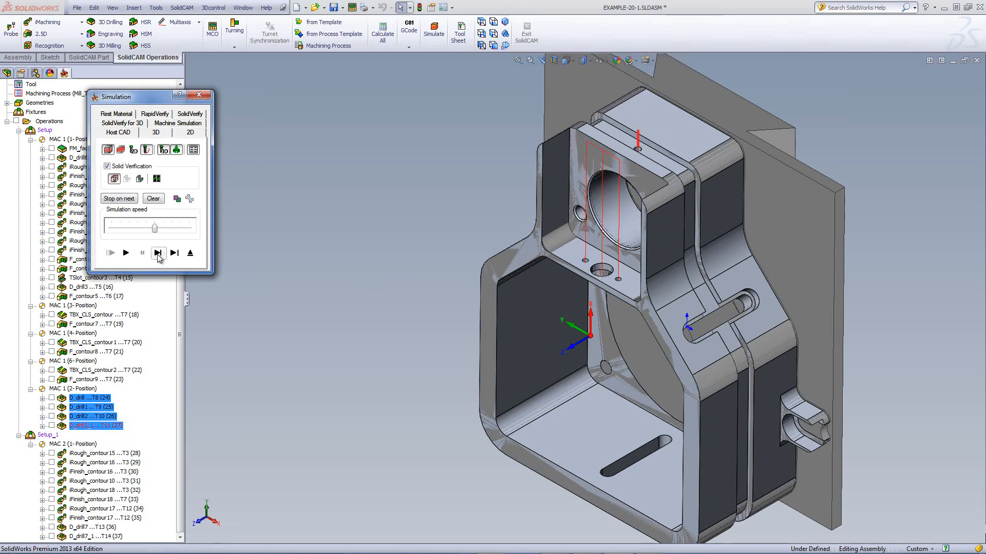
click(126, 255)
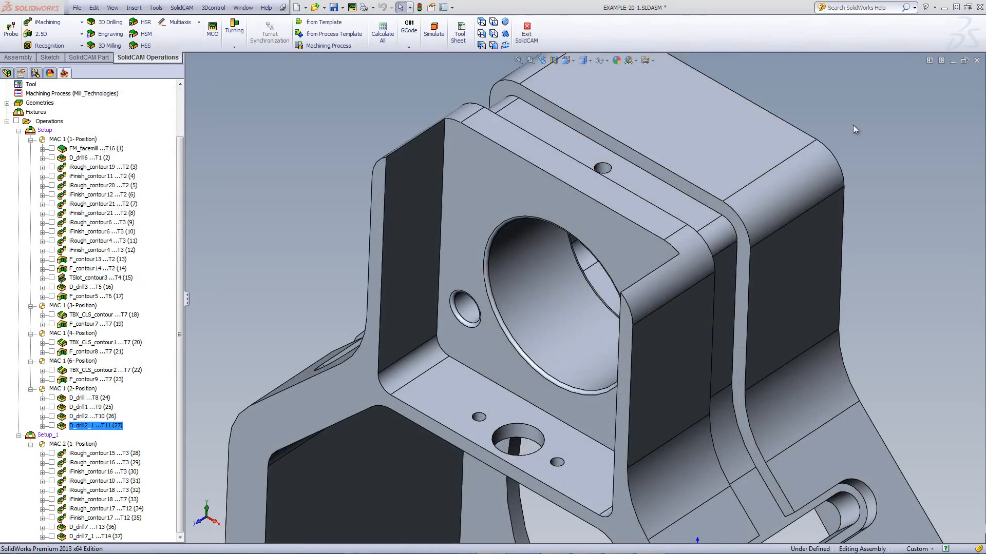
- Review the tap's parameters and the drill cycle technology settings of the D_drill2_1 operation, and close it without changes
middle_drag(918, 127, 821, 135)
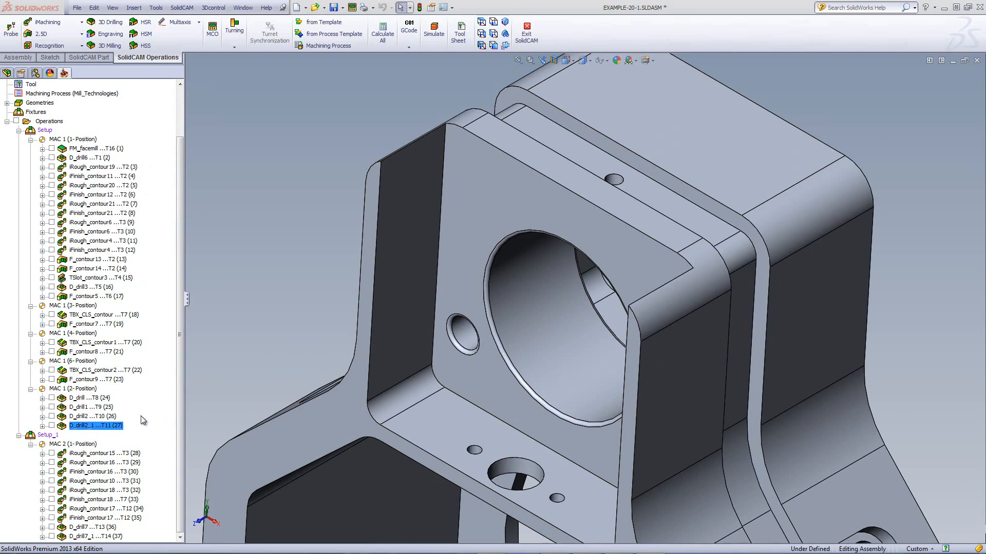
double_click(80, 428)
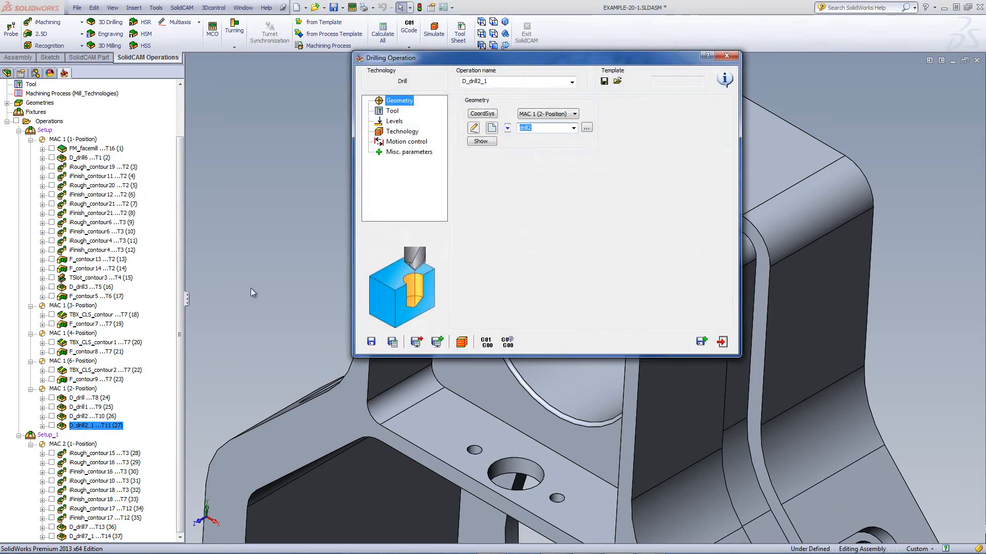
click(392, 112)
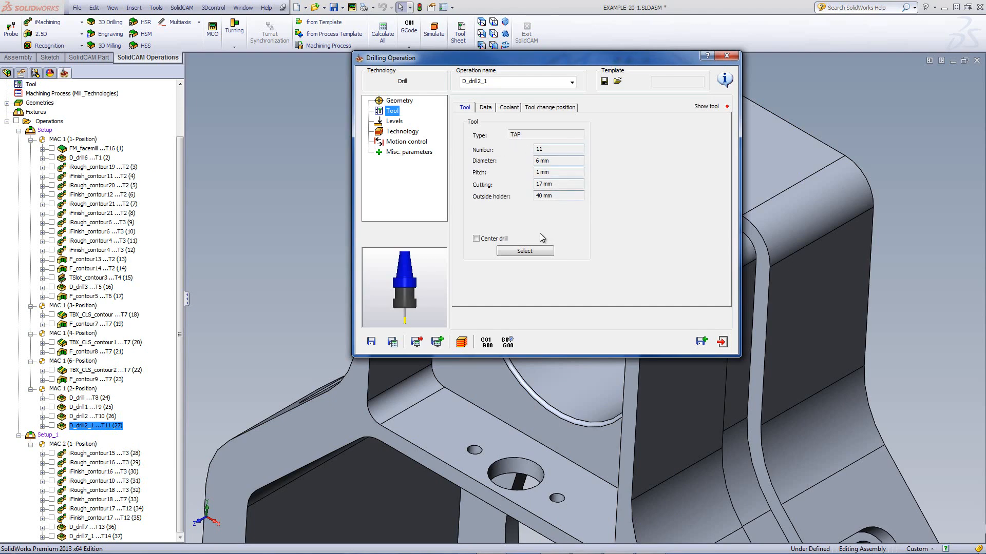
click(523, 251)
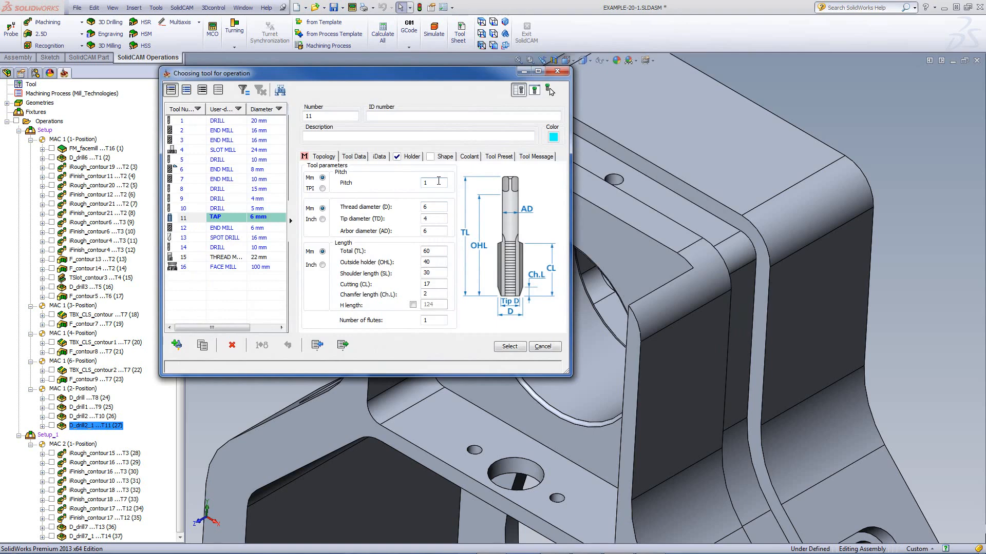
click(510, 346)
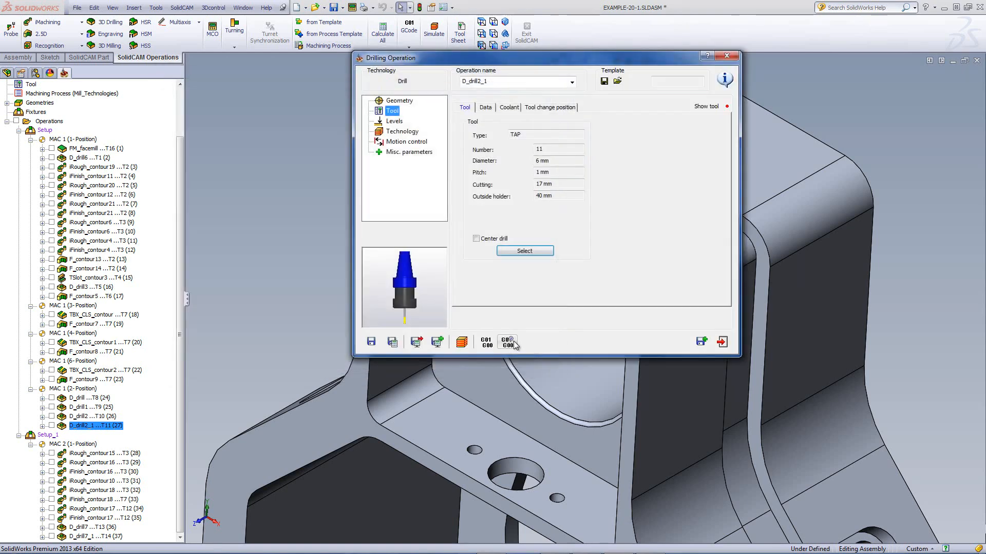
click(402, 133)
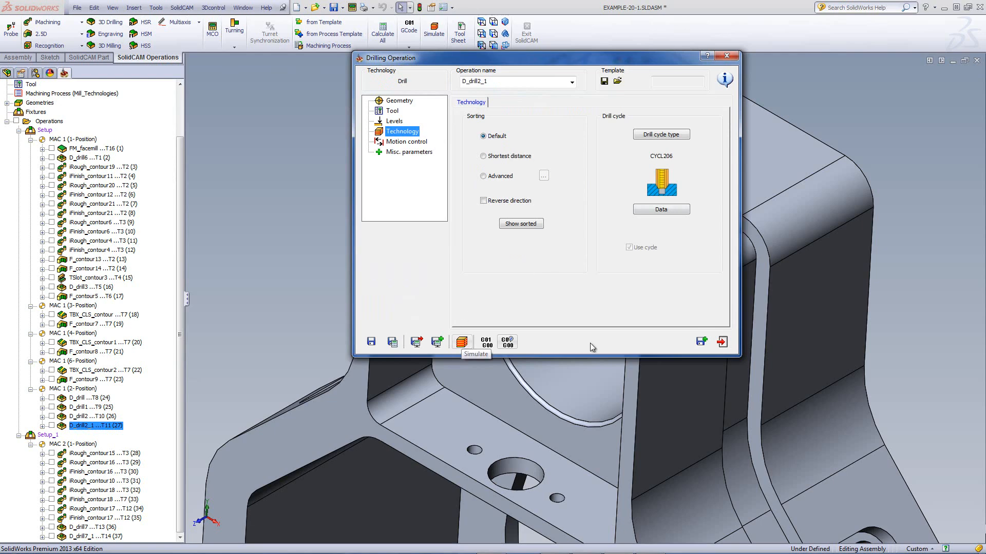
click(723, 342)
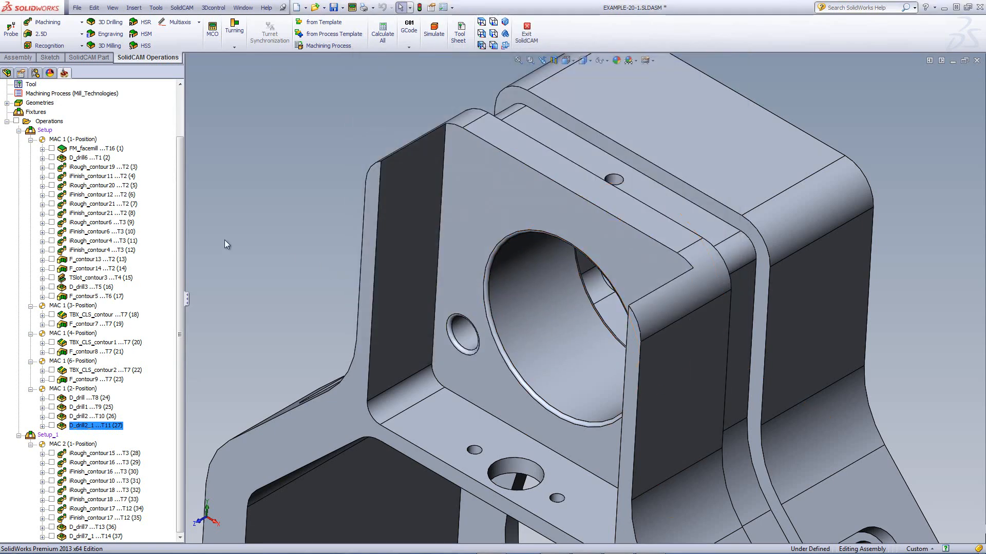
- Load all operations from FM_facemill through D_drill2_1 into Machine Simulation and hide the machine housing around the workpiece
click(95, 149)
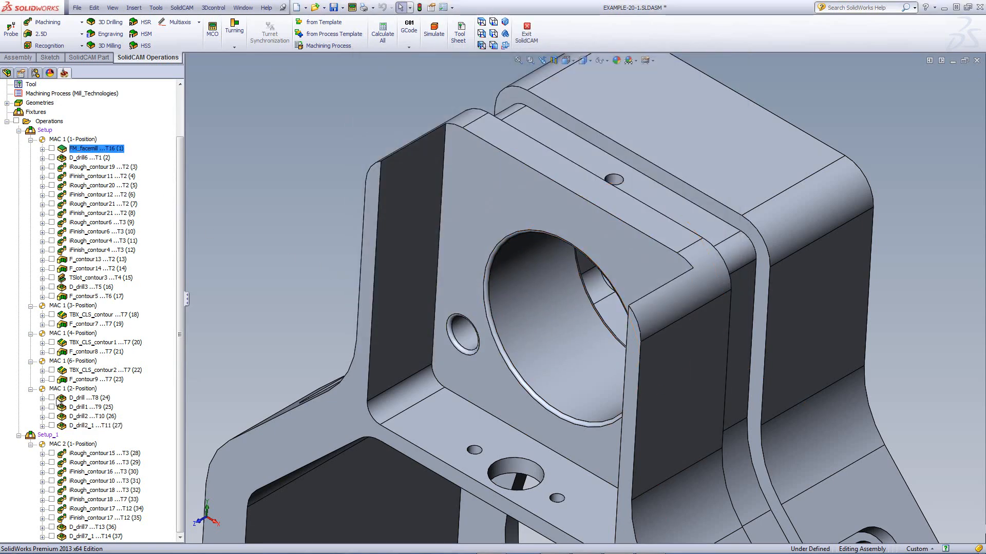
shift+click(88, 428)
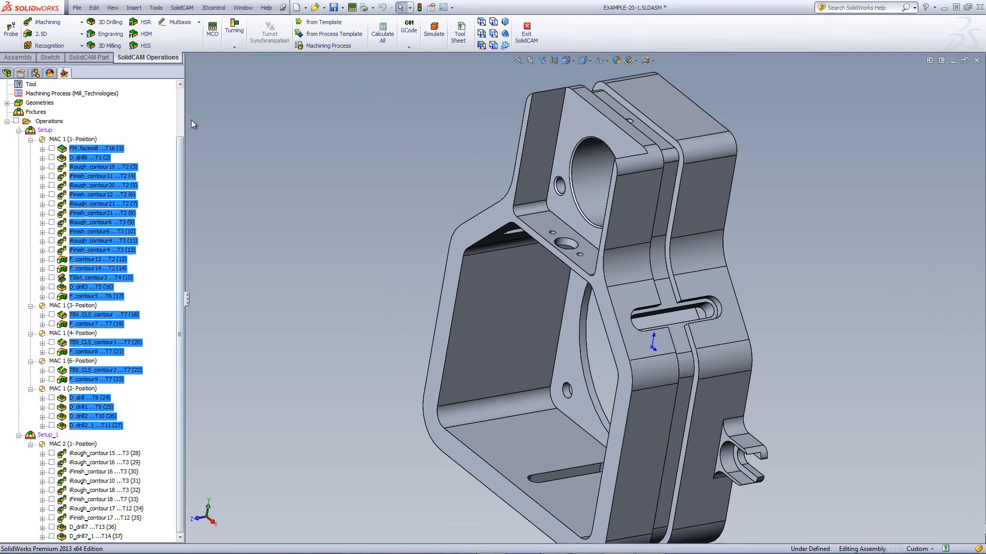
click(433, 32)
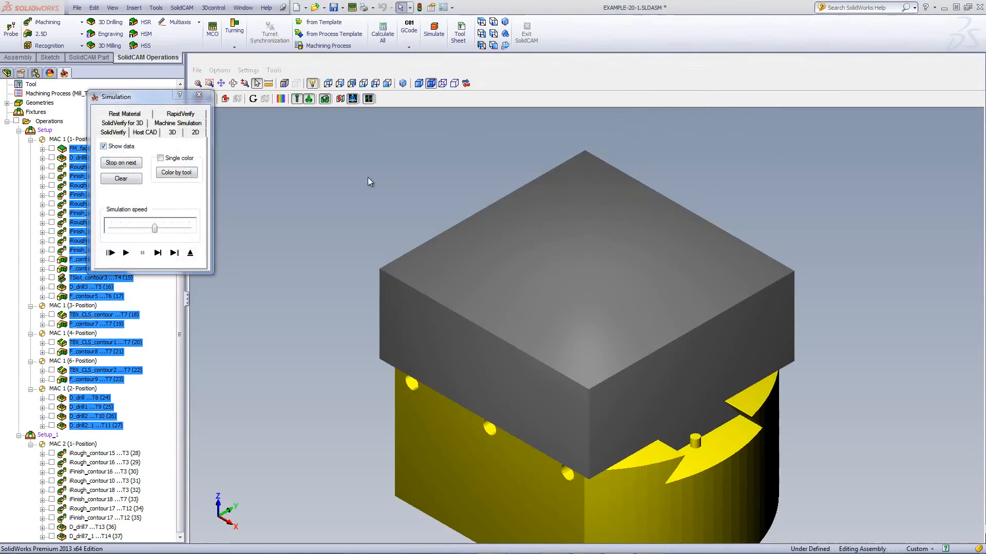
click(180, 124)
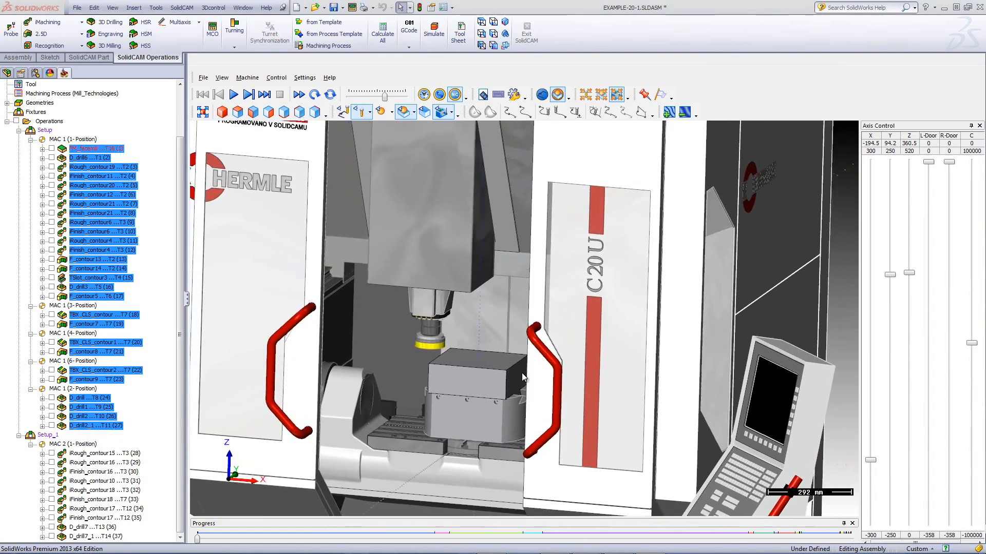
click(441, 113)
click(441, 114)
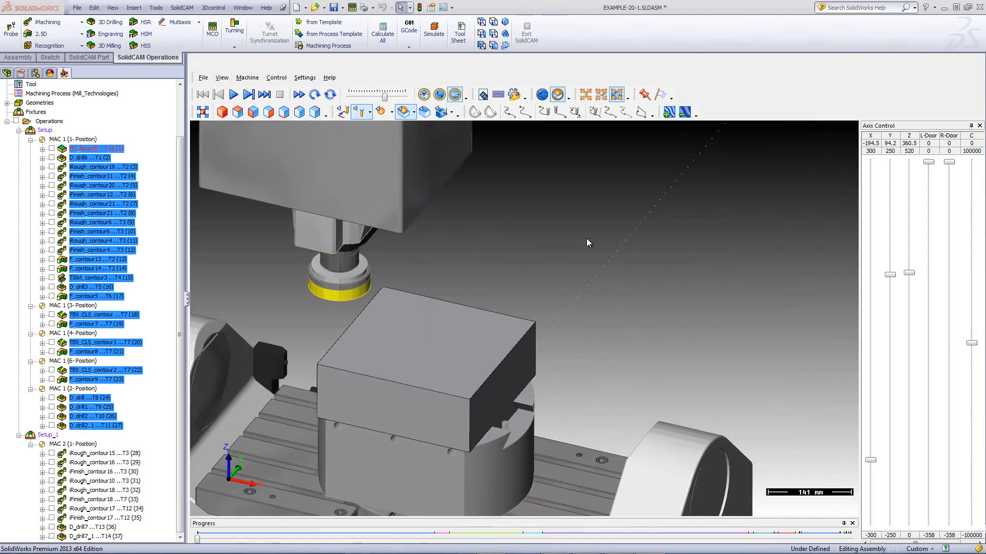
- Run the machine simulation of the whole first setup at increased speed, examining the part as the table tilts through its positions
click(380, 98)
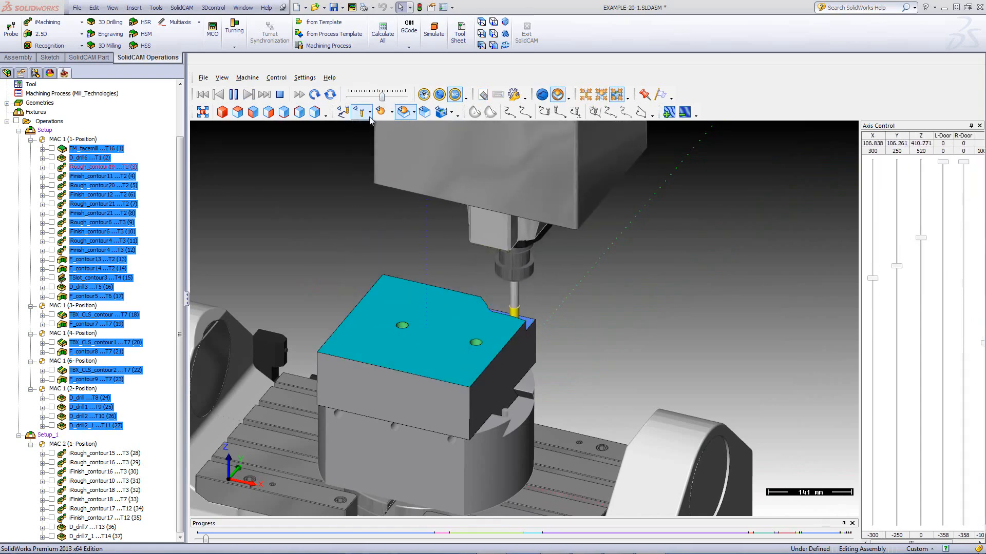
drag(384, 98, 392, 98)
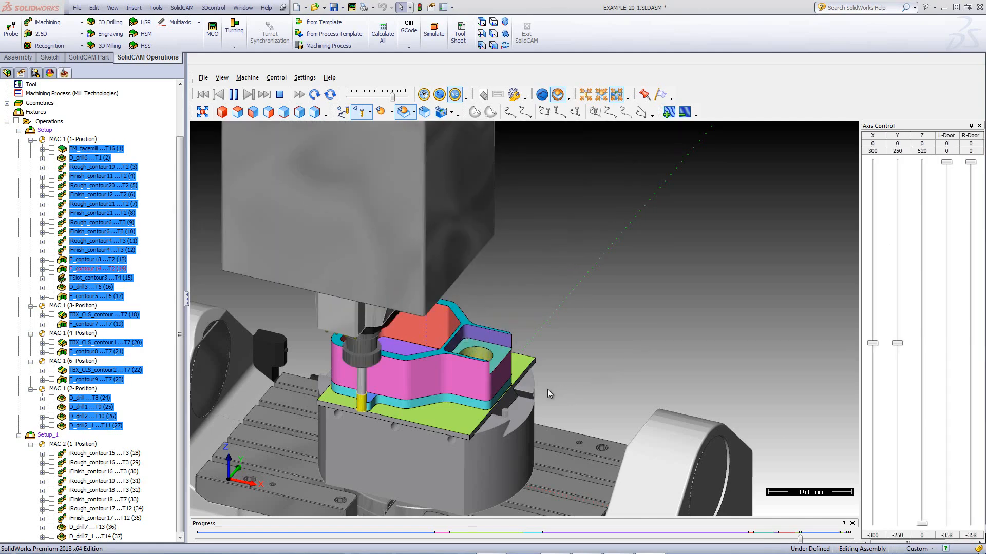
drag(492, 403, 495, 322)
scroll(494, 322, down, 3)
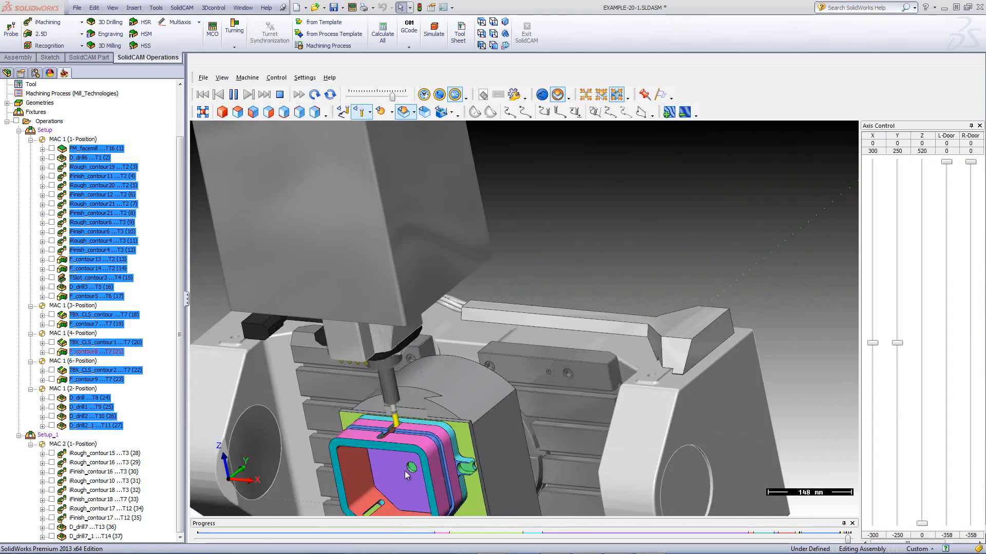
scroll(391, 456, down, 5)
scroll(387, 452, down, 2)
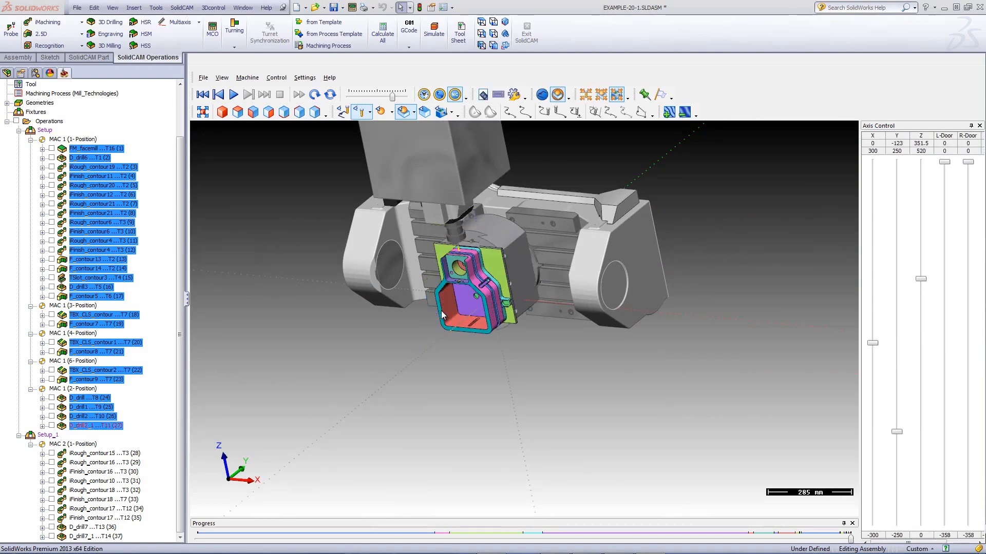
scroll(458, 275, up, 10)
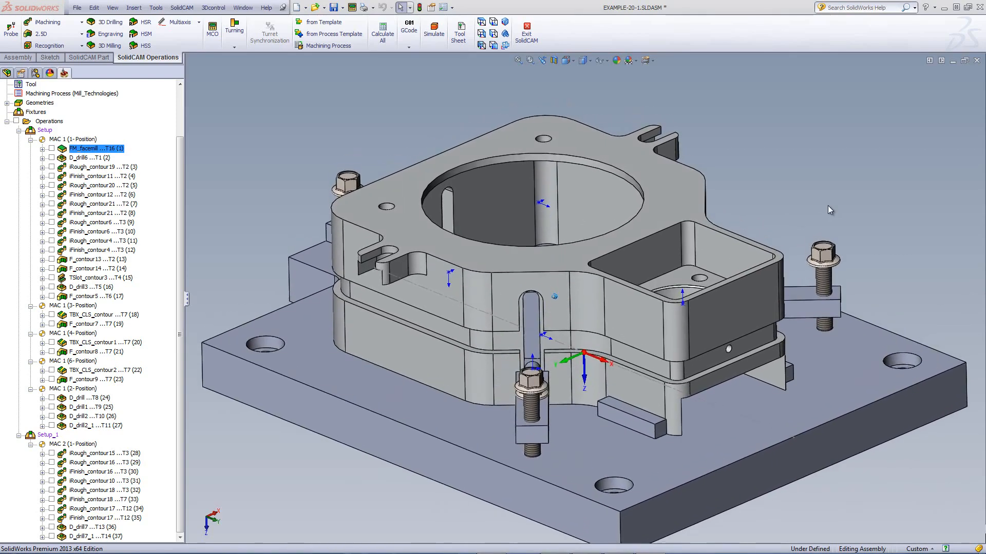
- Review the Setup_1 machine setup, showing the clamping fixture's placement for MAC 2 (1-Position), and close it without changes
right_click(53, 436)
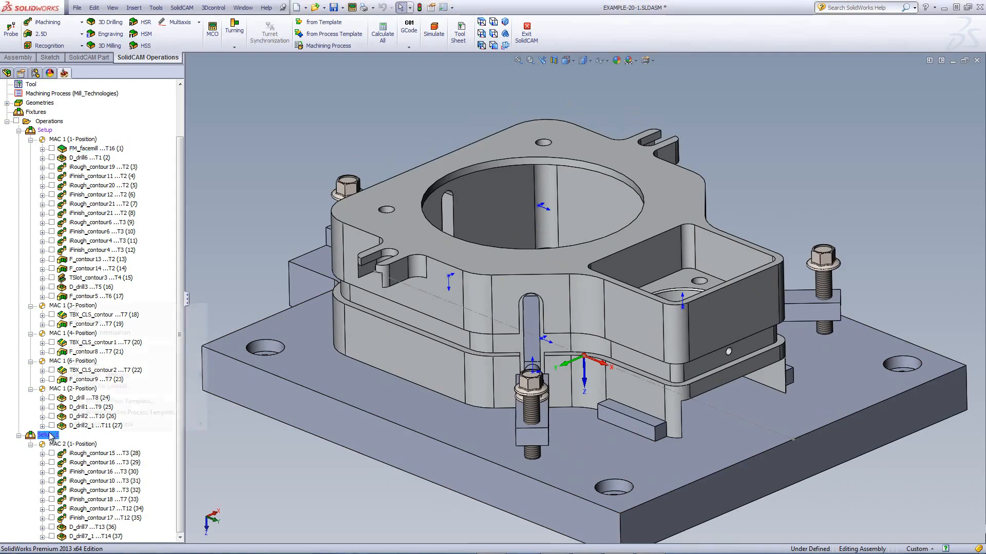
click(77, 310)
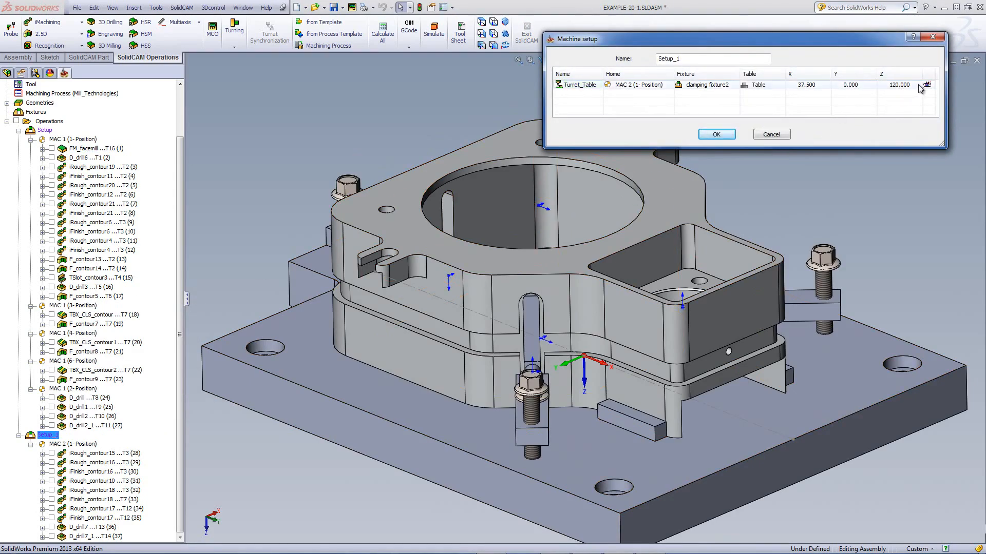
click(927, 85)
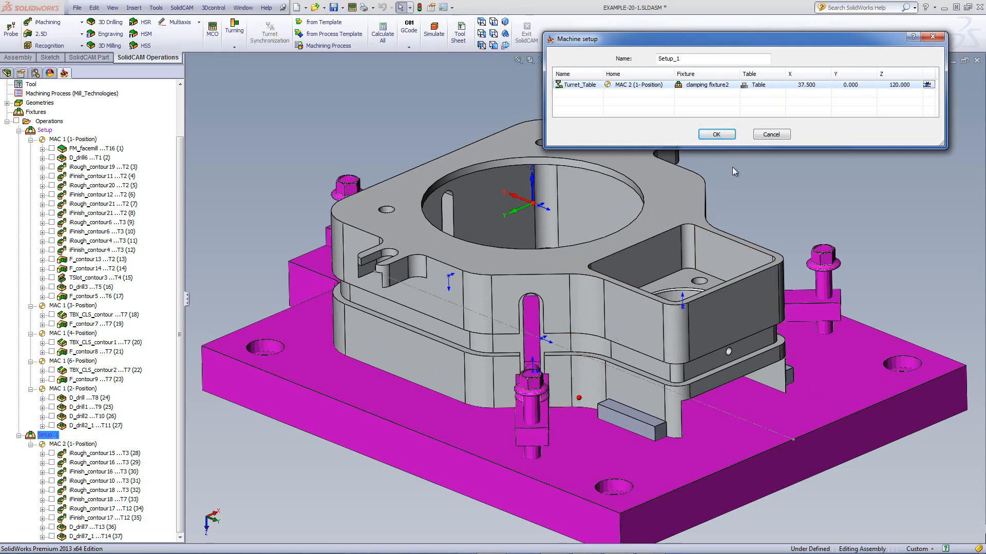
click(770, 134)
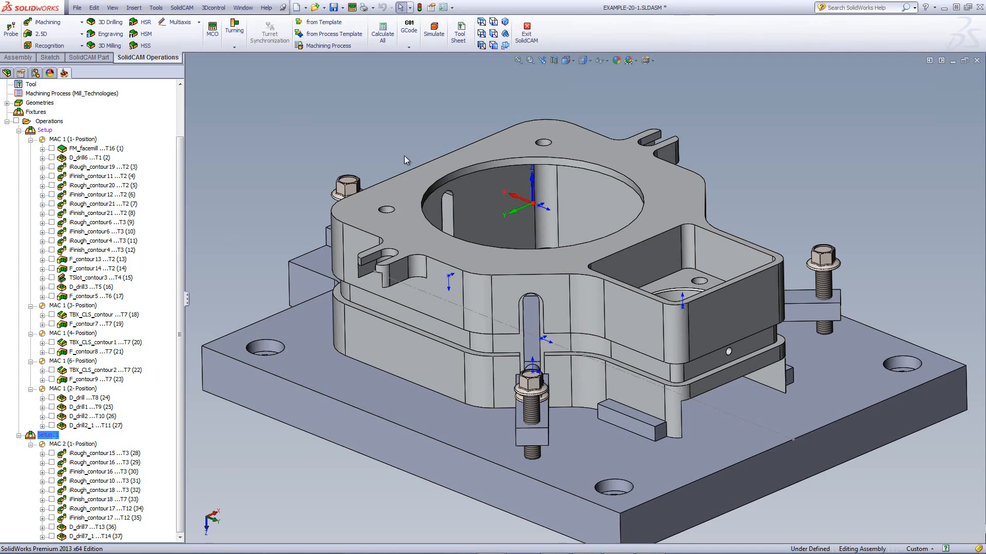
- Open the iRough_contour15 operation and show its contour15 geometry on the part
double_click(86, 455)
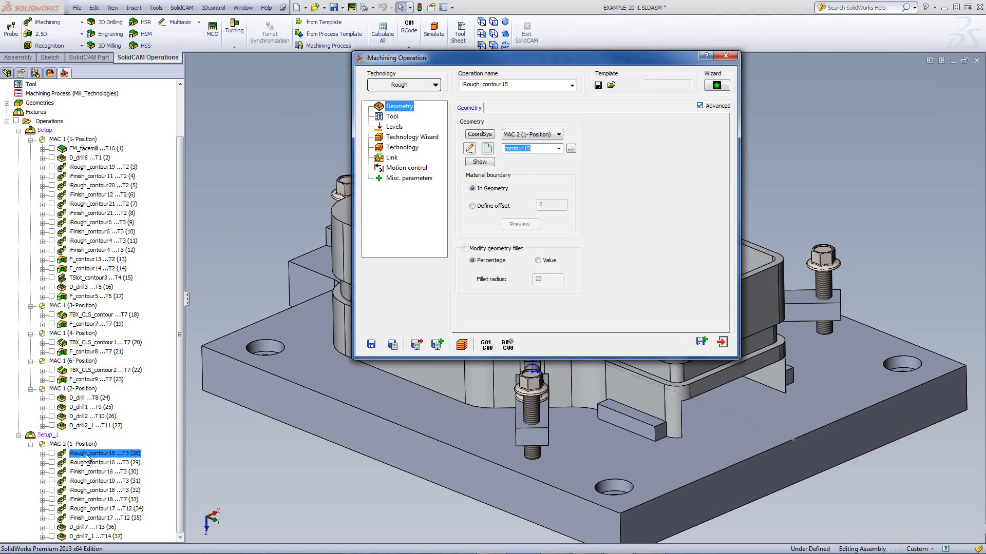
click(480, 162)
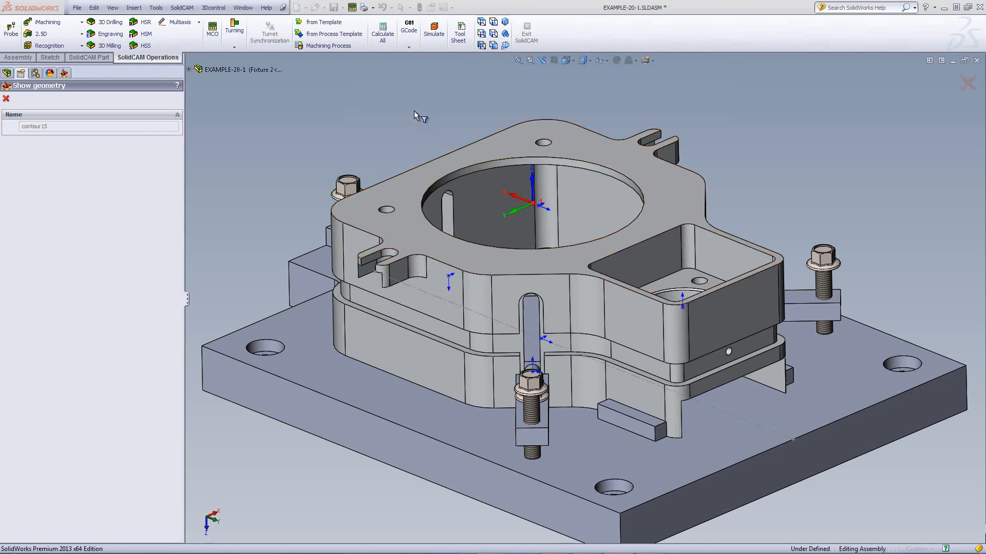
click(5, 99)
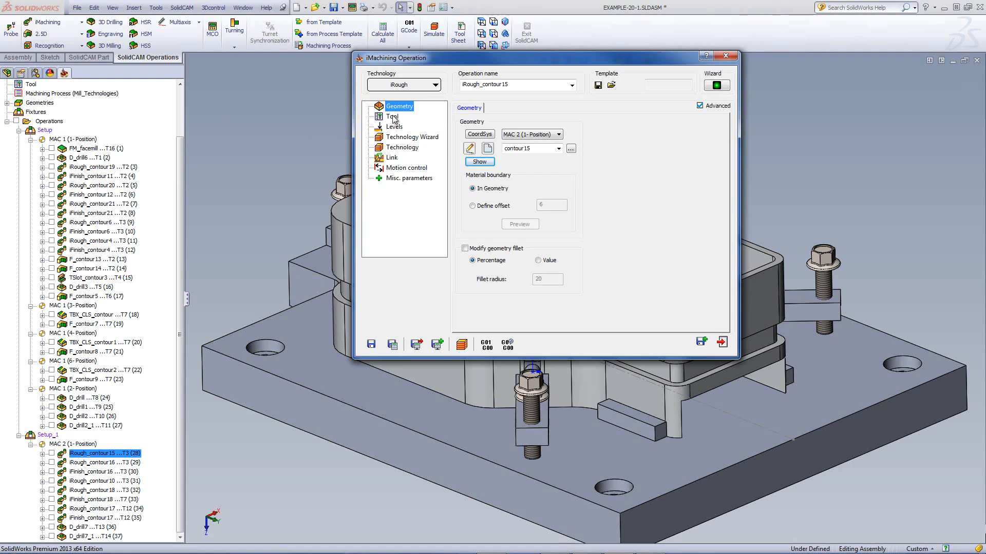
- Simulate iRough_contour15 on the machine with the clamped second-setup part, and close the operation without changes
click(461, 345)
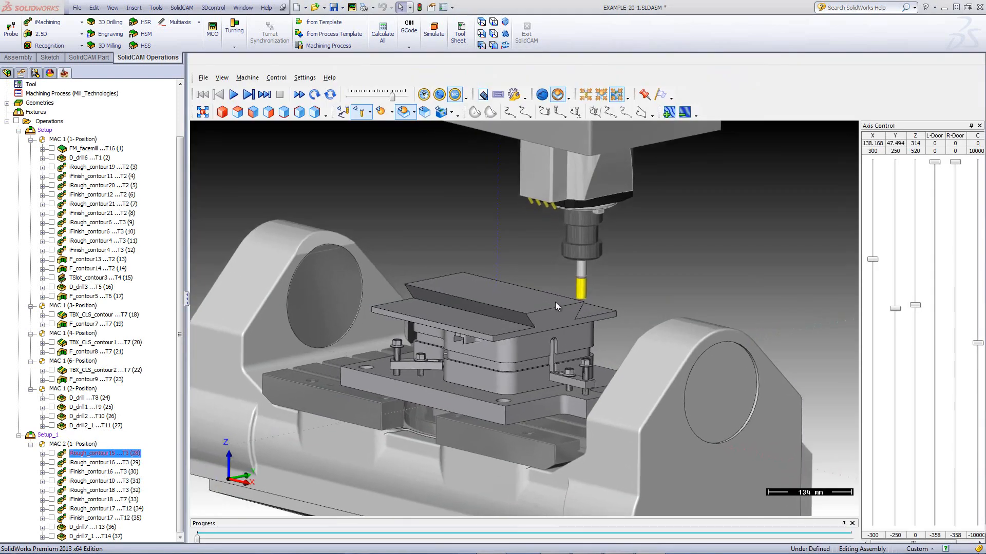
scroll(518, 303, up, 2)
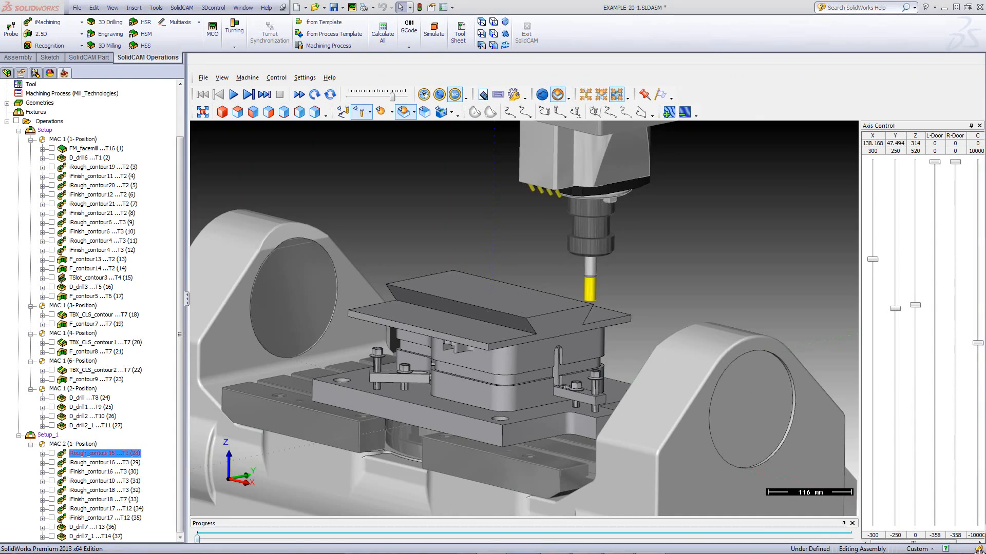
click(233, 94)
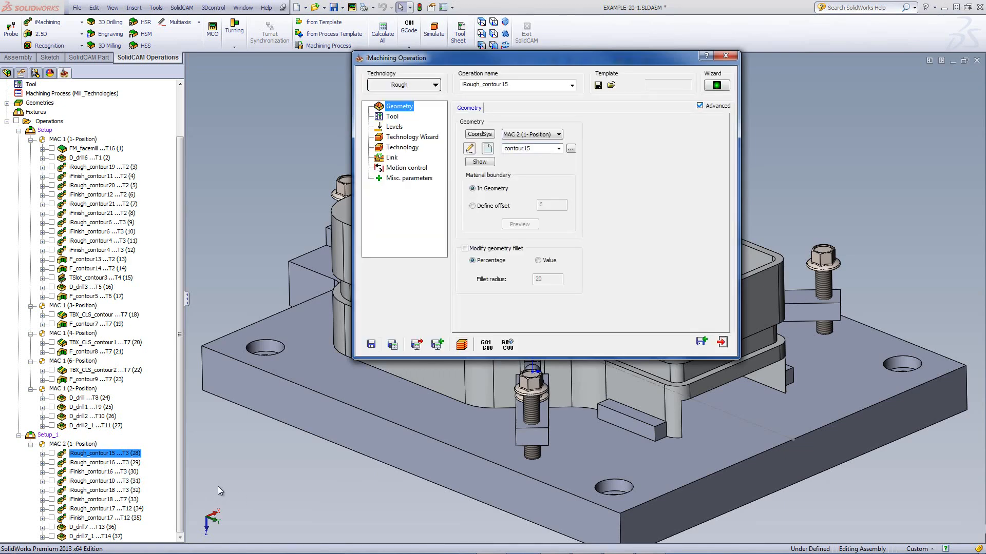
click(722, 342)
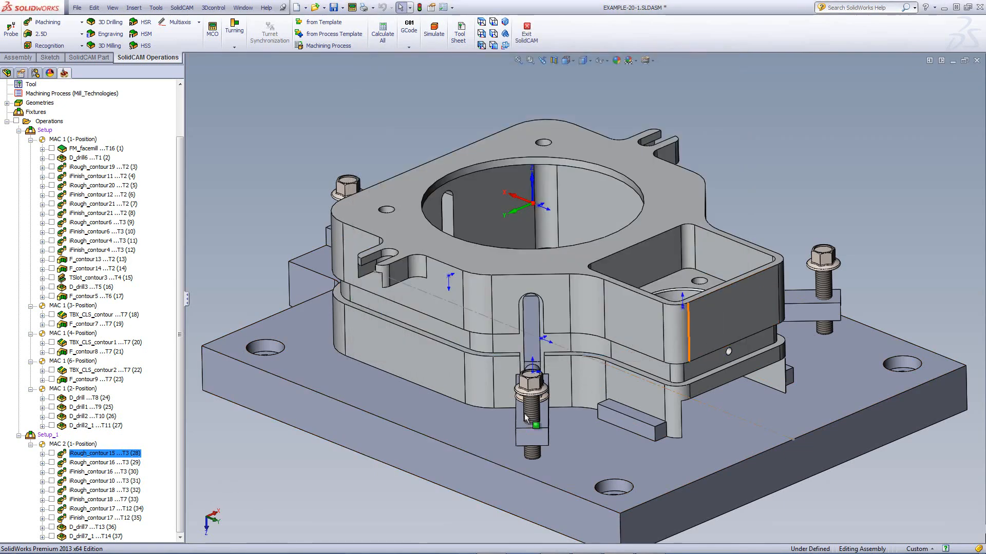
- Show the toolpaths of iRough_contour16 and iFinish_contour16 one after the other on the large bore, hiding each again
click(52, 463)
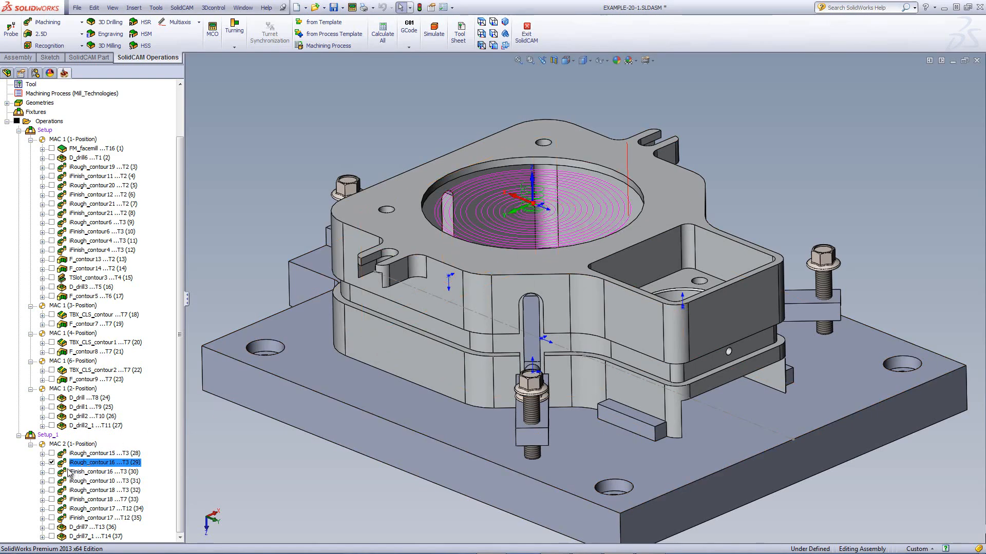
click(52, 464)
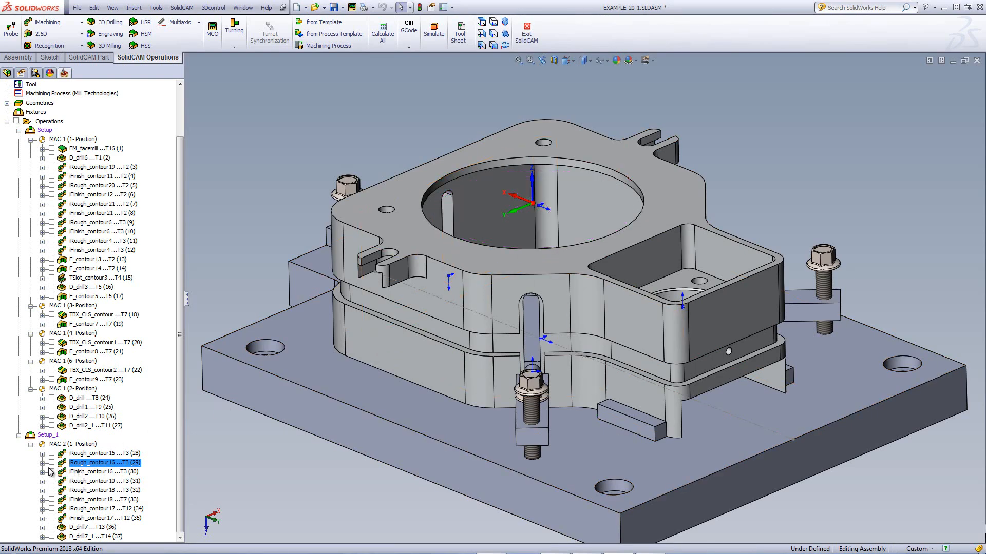
click(52, 472)
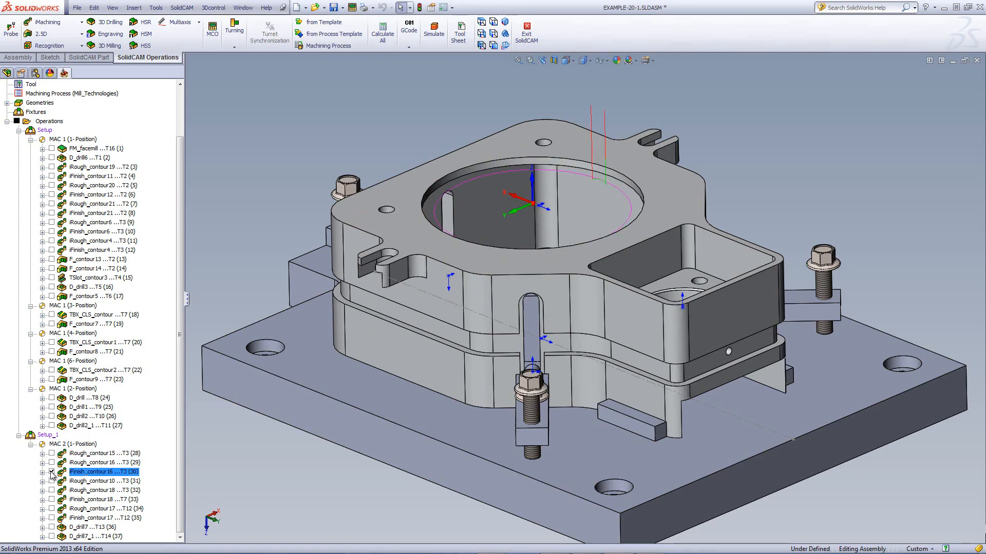
click(51, 473)
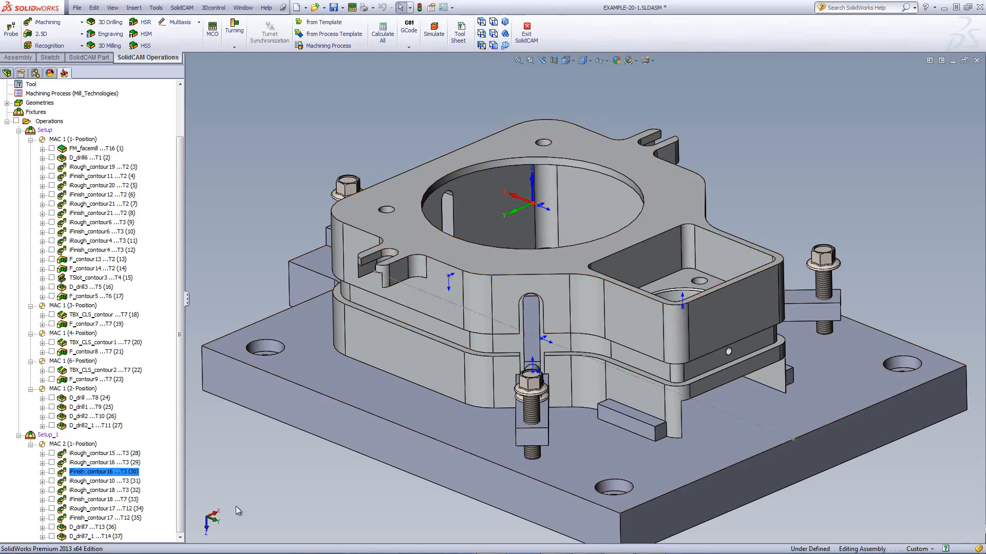
- Simulate the iRough_contour10 operation on the machine with the clamped second-setup part
right_click(77, 481)
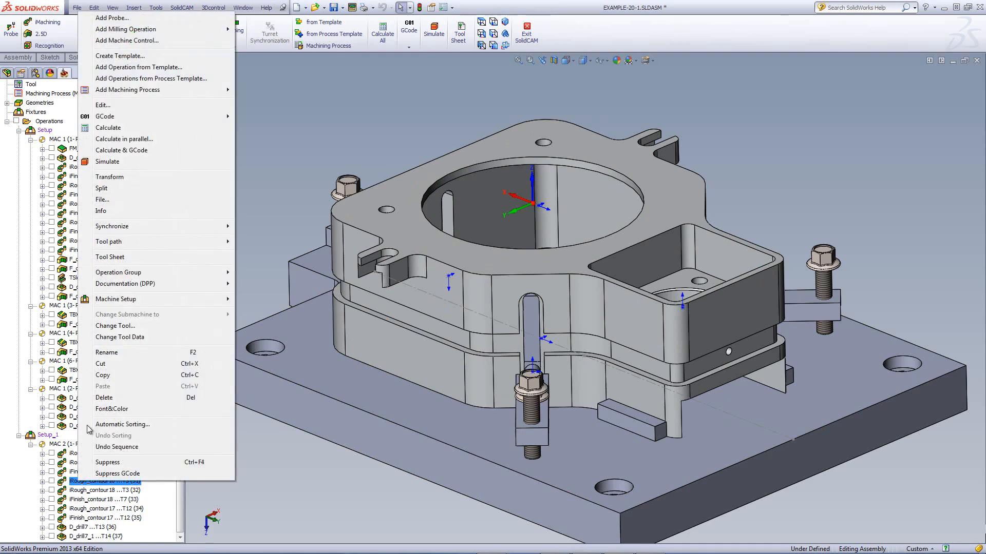
click(127, 161)
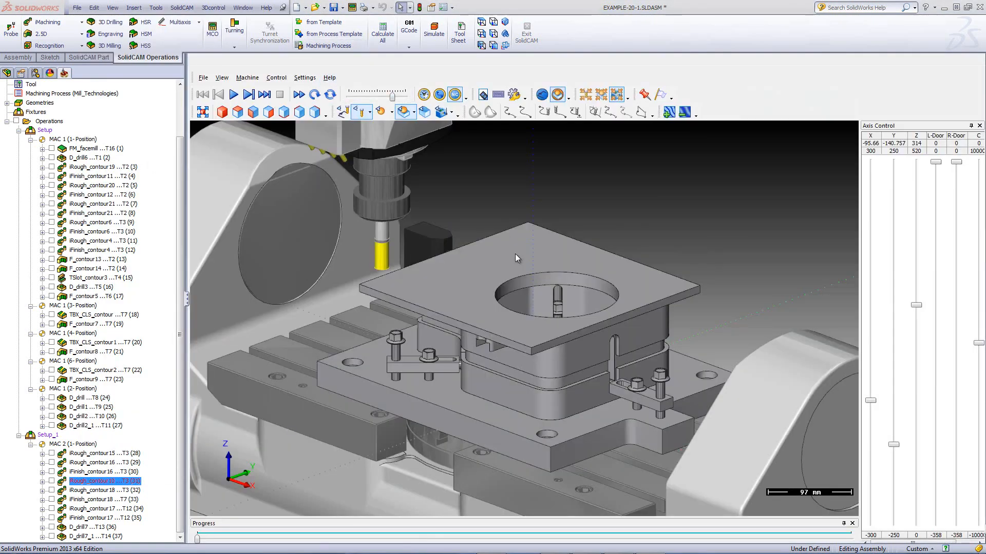
click(233, 95)
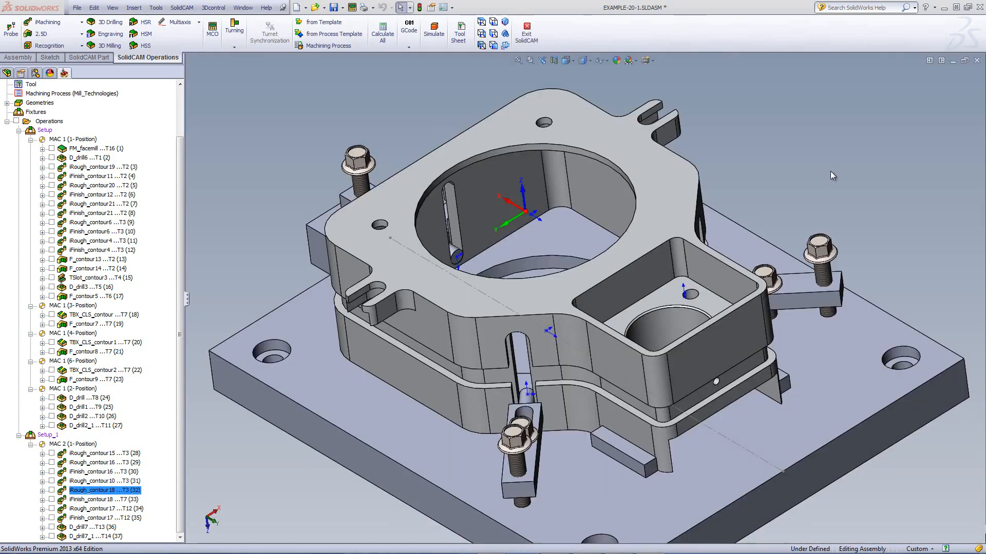
- Examine the iRough_contour18 toolpath in the rectangular pocket and its bore from above, and hide it again
middle_drag(830, 171, 830, 167)
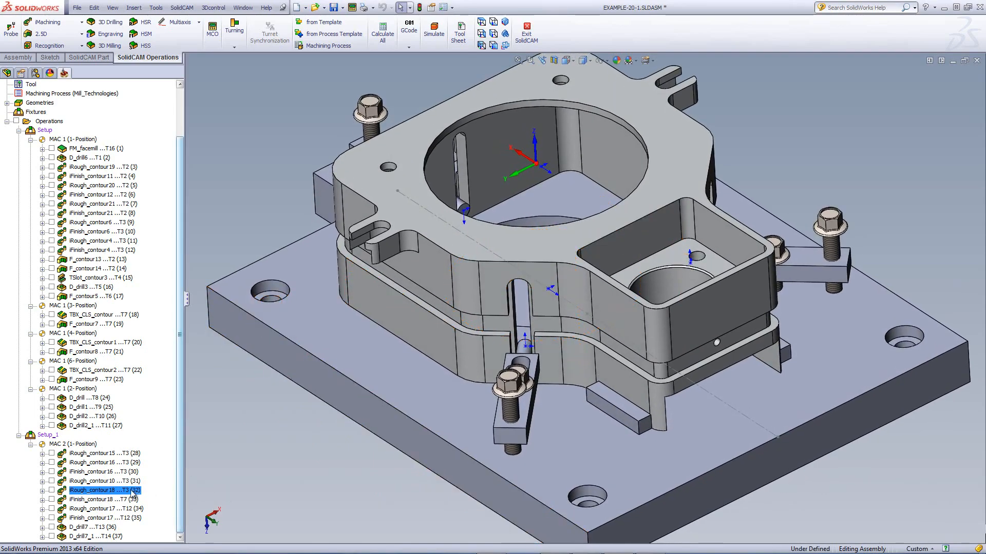
click(52, 491)
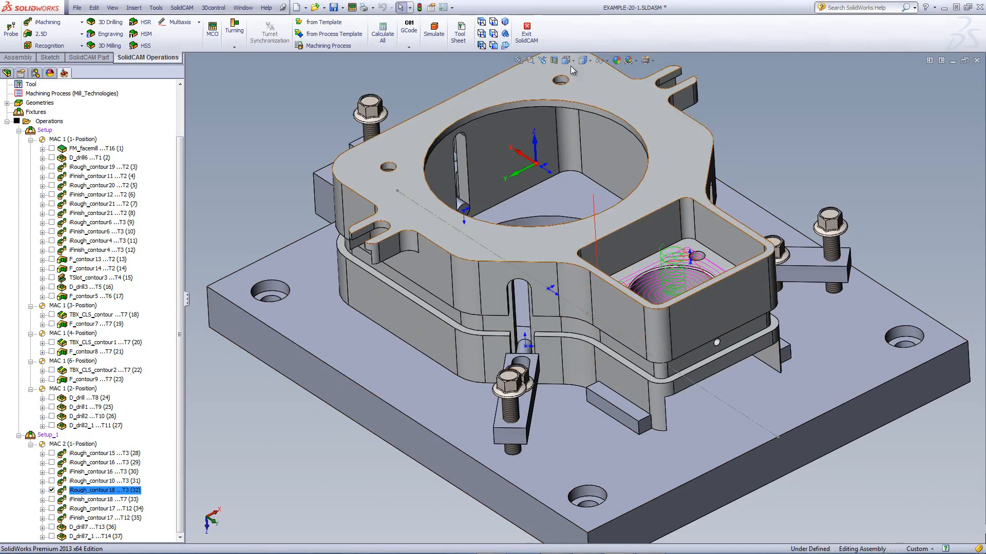
click(494, 33)
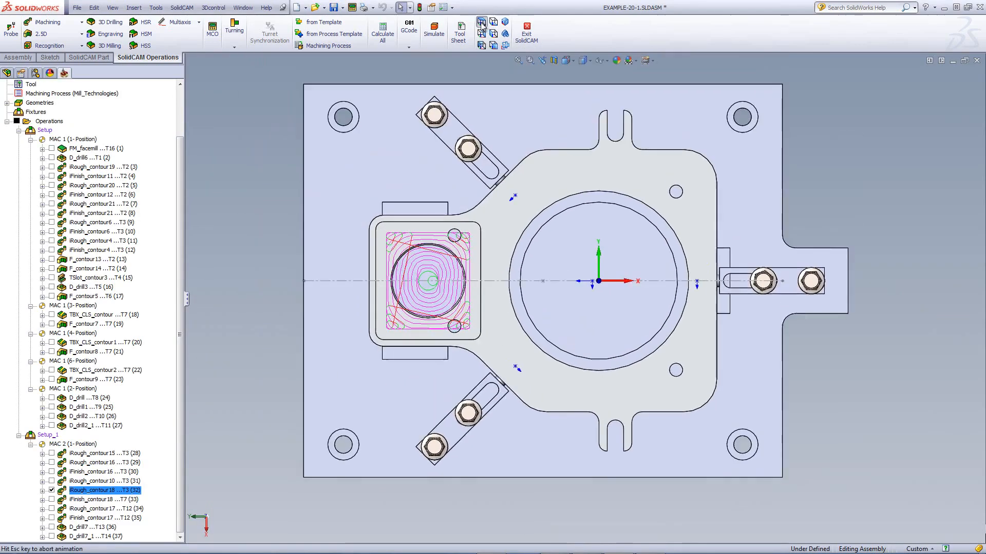
scroll(378, 303, down, 6)
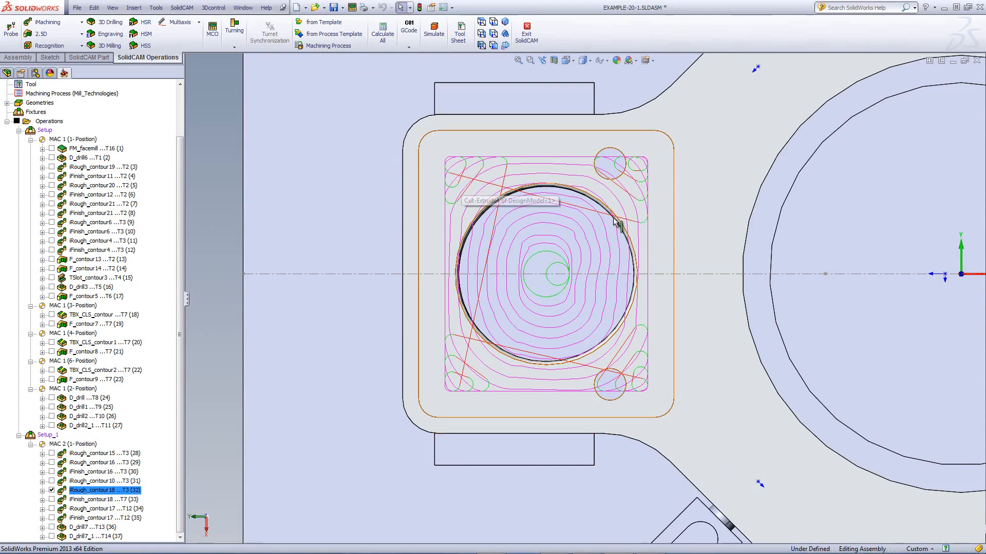
scroll(508, 391, up, 5)
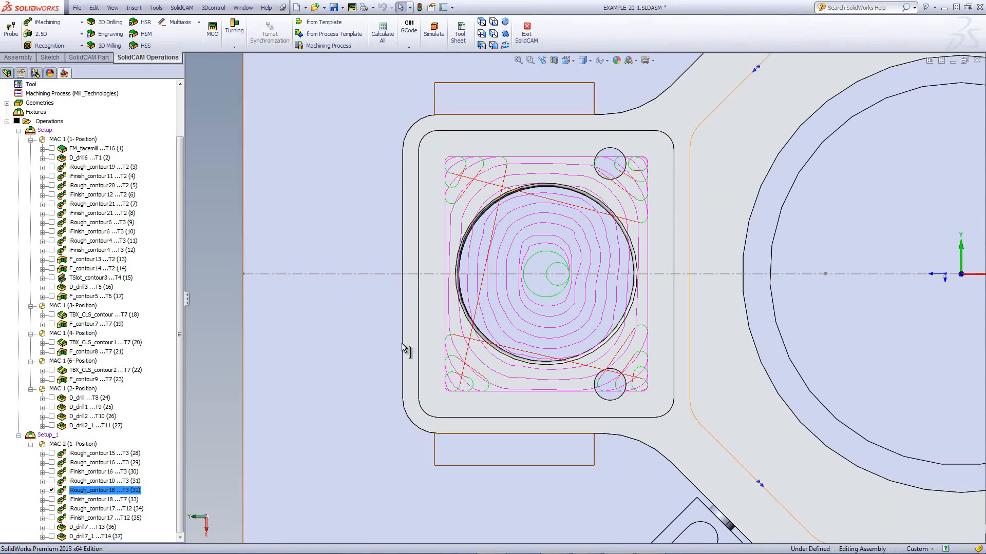
click(51, 490)
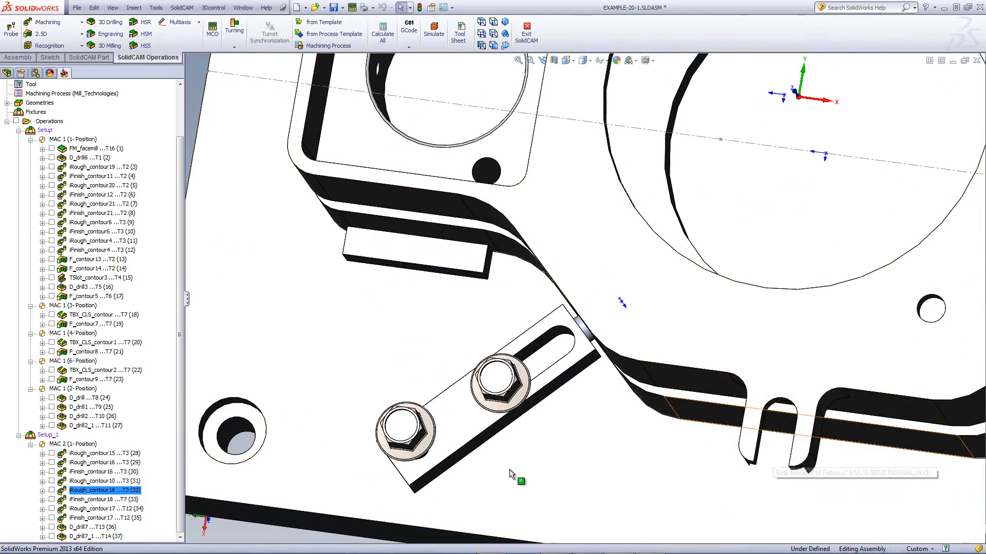
- Examine the iRough_contour17 toolpath in the open slots on both sides of the part, and hide it again
click(52, 508)
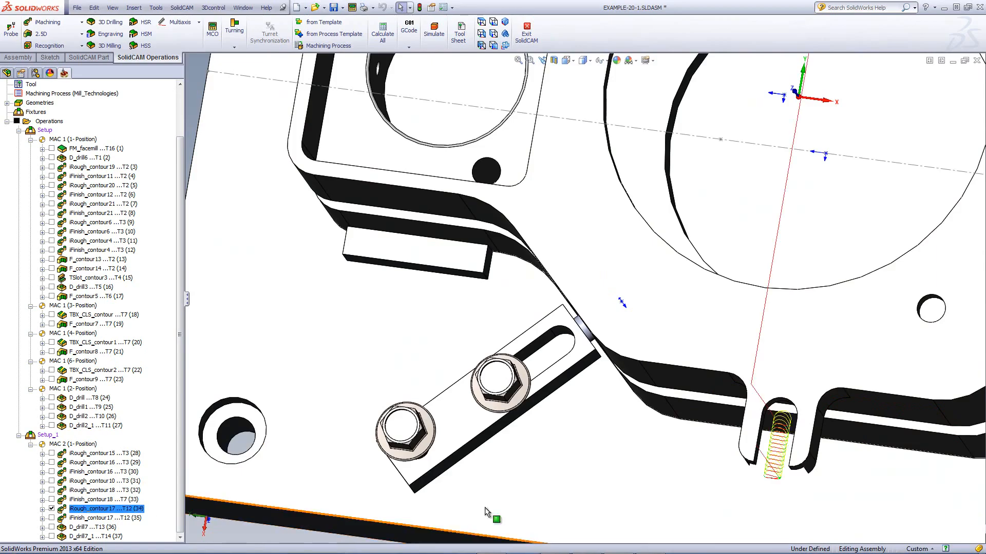
scroll(750, 452, down, 5)
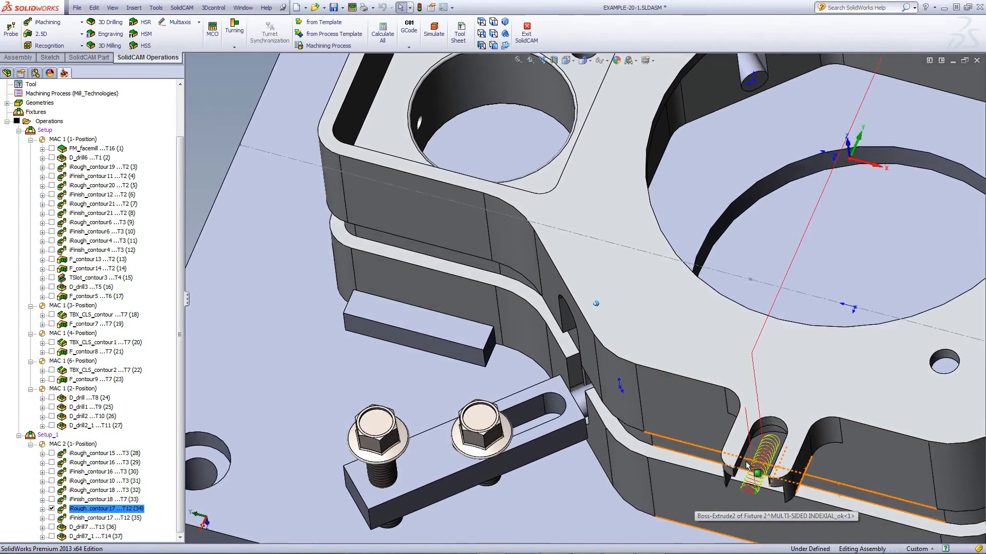
scroll(732, 406, up, 8)
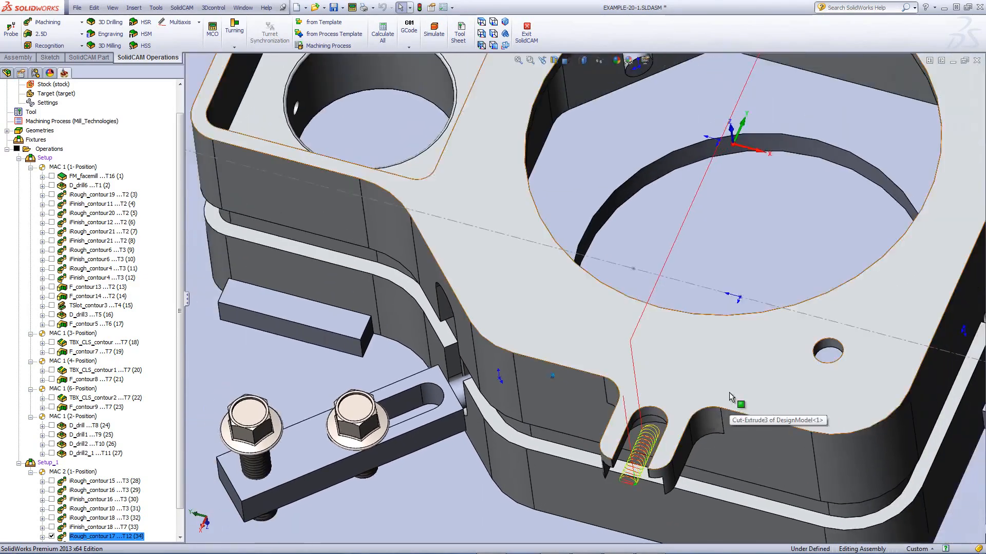
scroll(797, 214, down, 4)
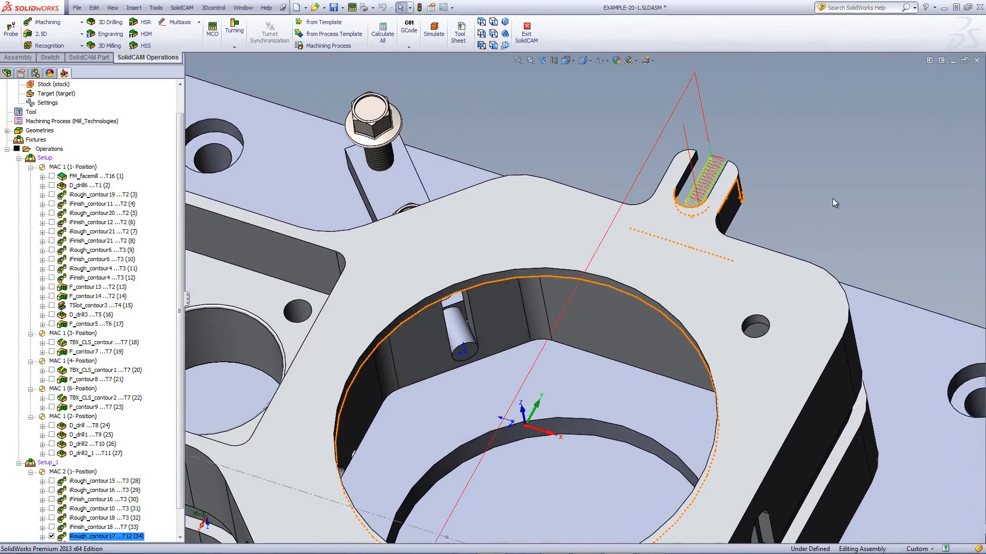
scroll(832, 198, up, 2)
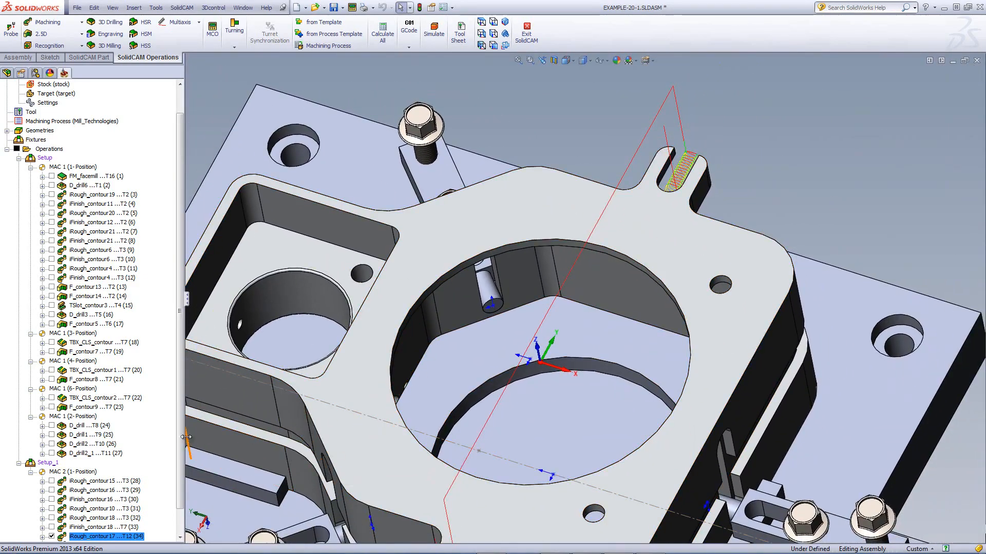
scroll(94, 520, down, 1)
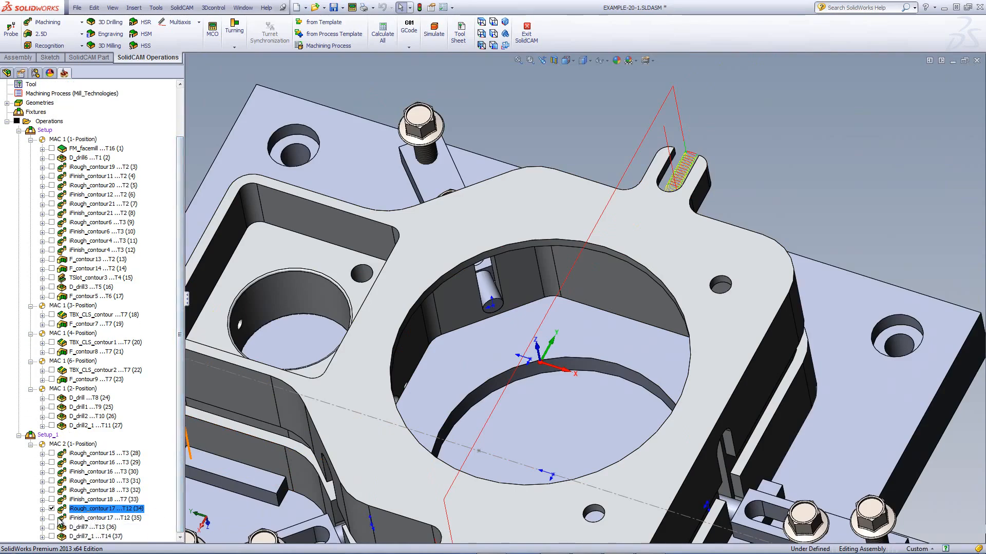
click(52, 509)
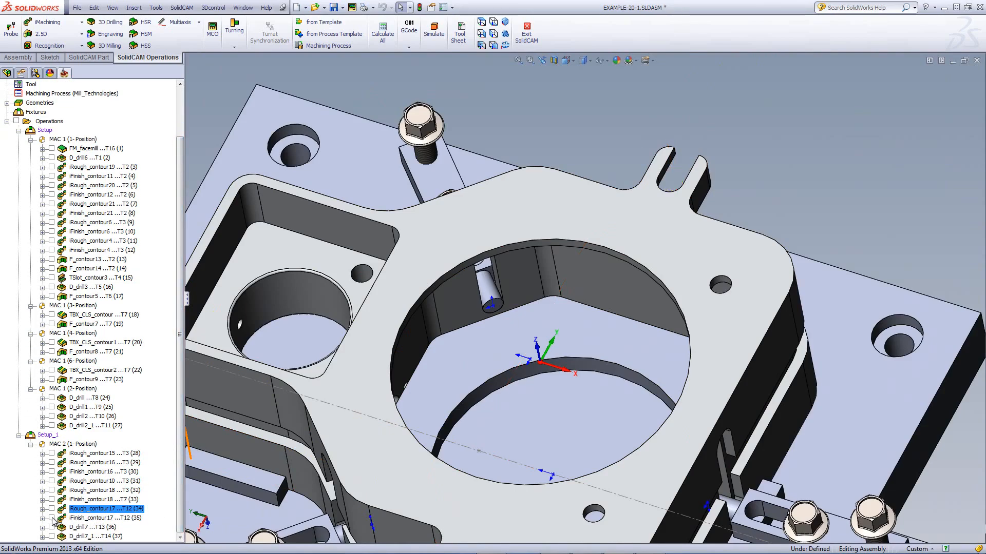
- Show the iFinish_contour17 toolpath with the whole part in view, and hide it again
click(51, 519)
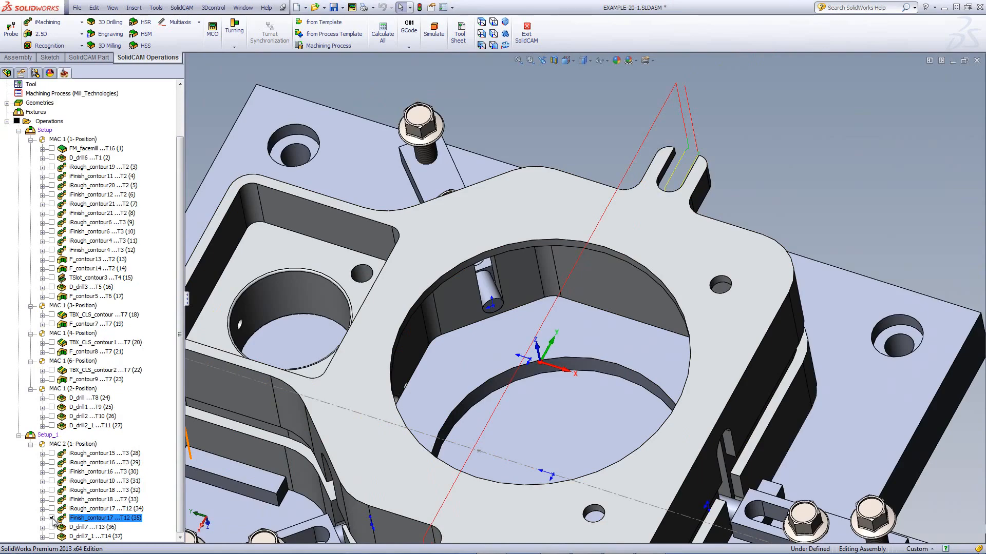
key(f)
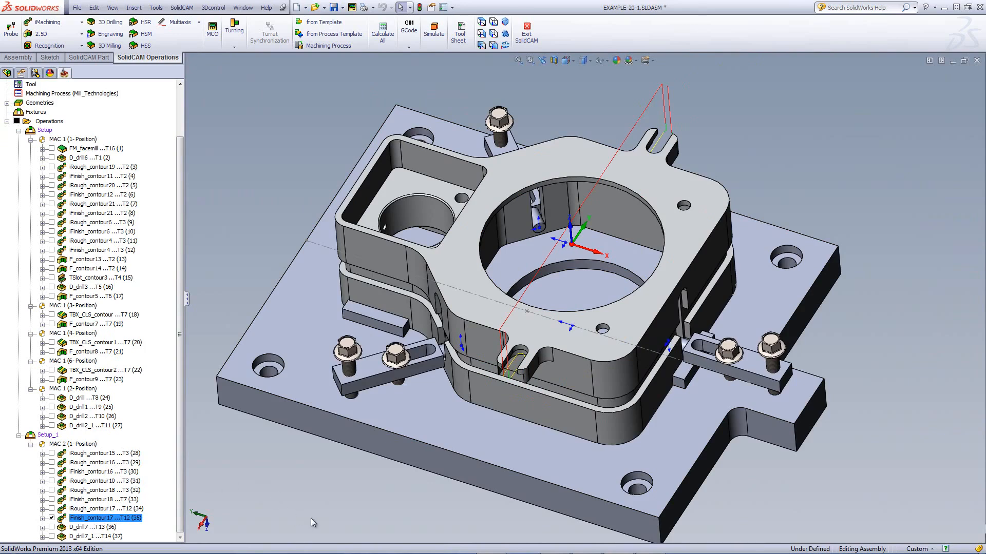
click(51, 518)
- Show the D_drill7 and D_drill7_1 toolpaths, then review the spot drill data of D_drill7 and close it without changes
click(51, 527)
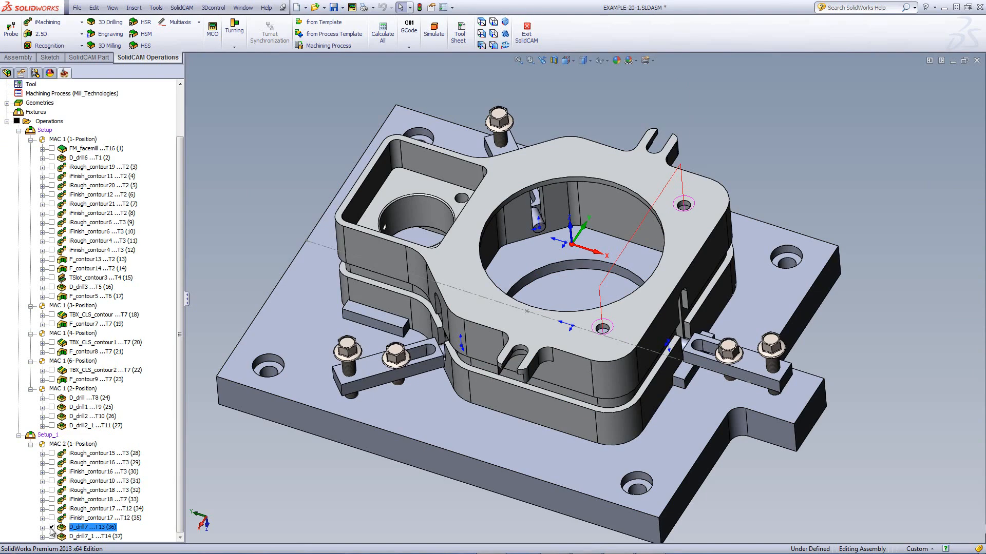
click(52, 537)
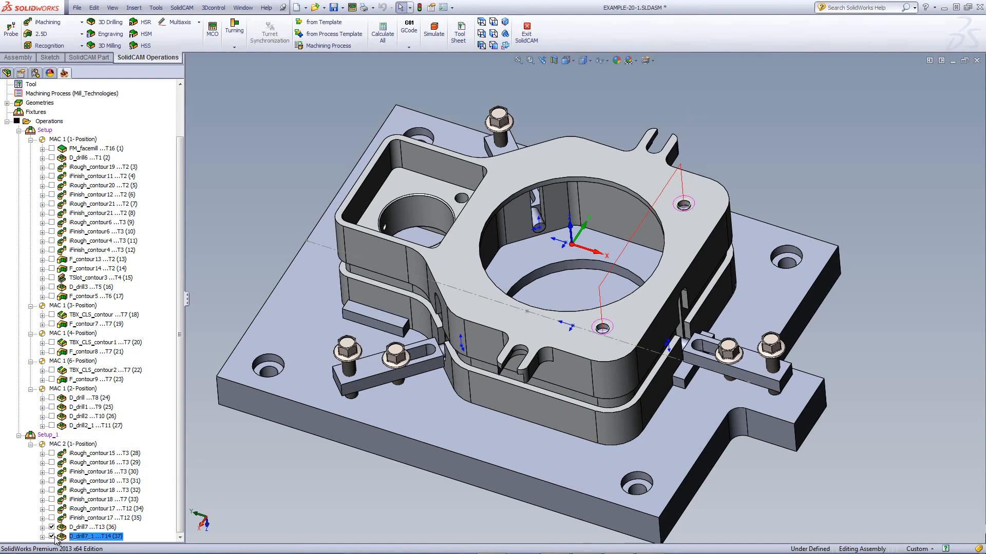
double_click(83, 527)
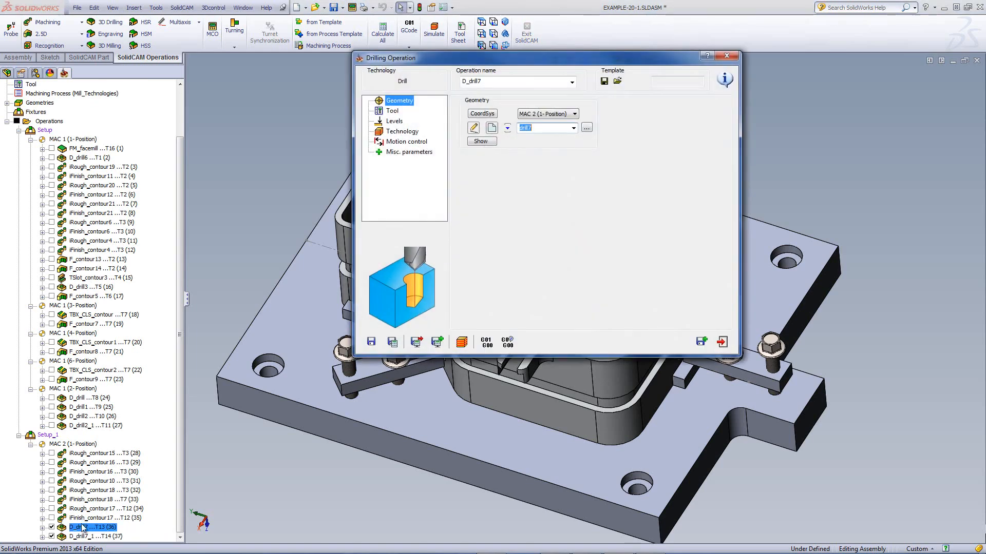
click(392, 111)
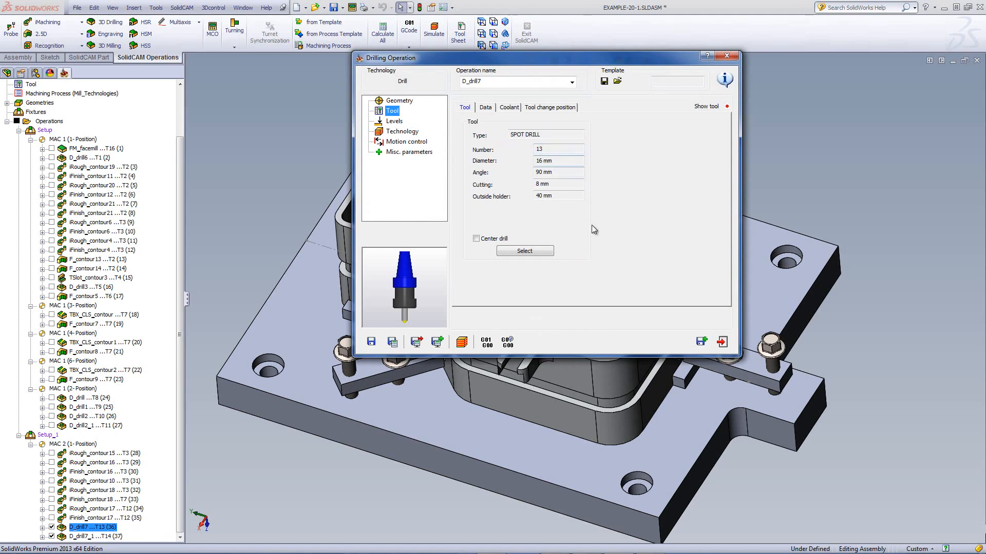
drag(606, 62, 360, 53)
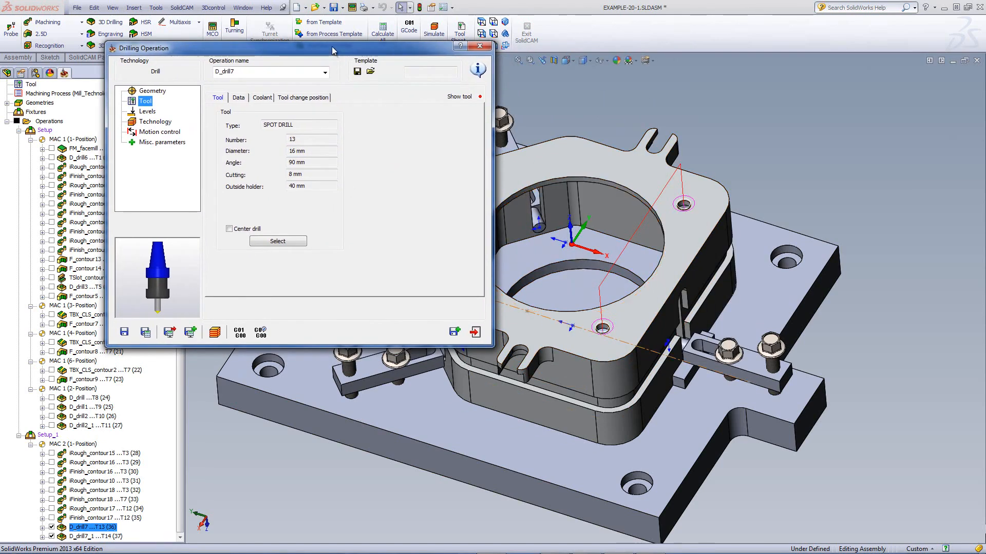
drag(334, 50, 543, 60)
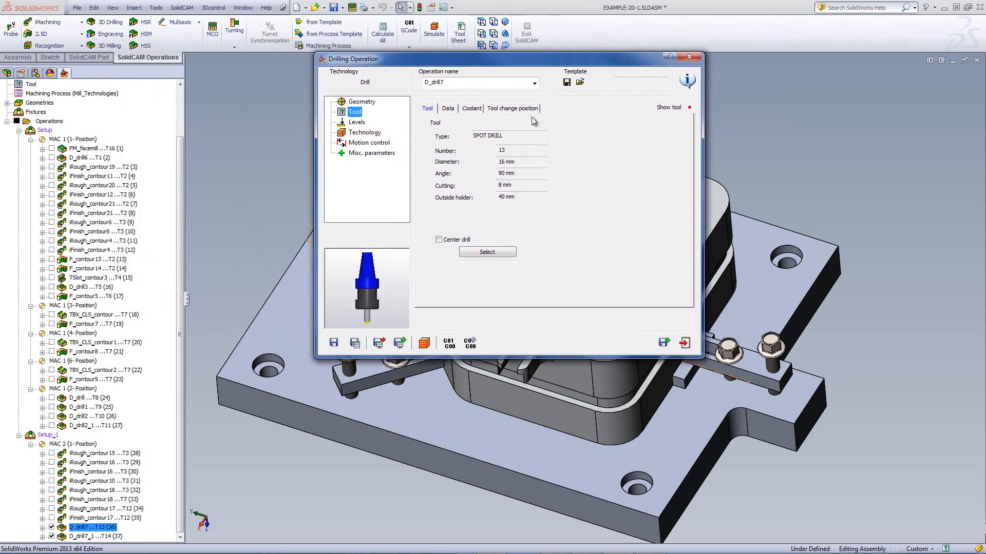
click(685, 343)
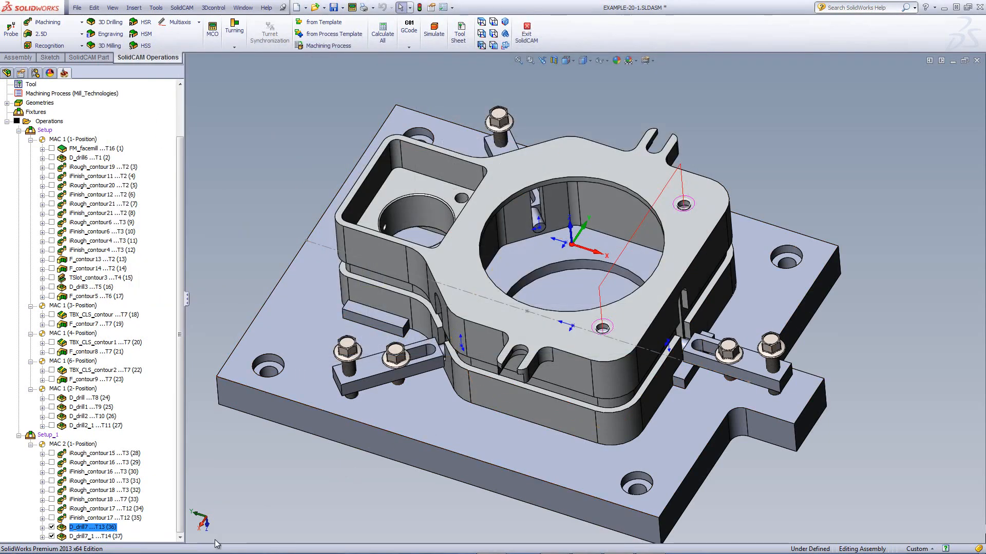
- Review the drill data of the D_drill7_1 operation and close it without changes
double_click(97, 536)
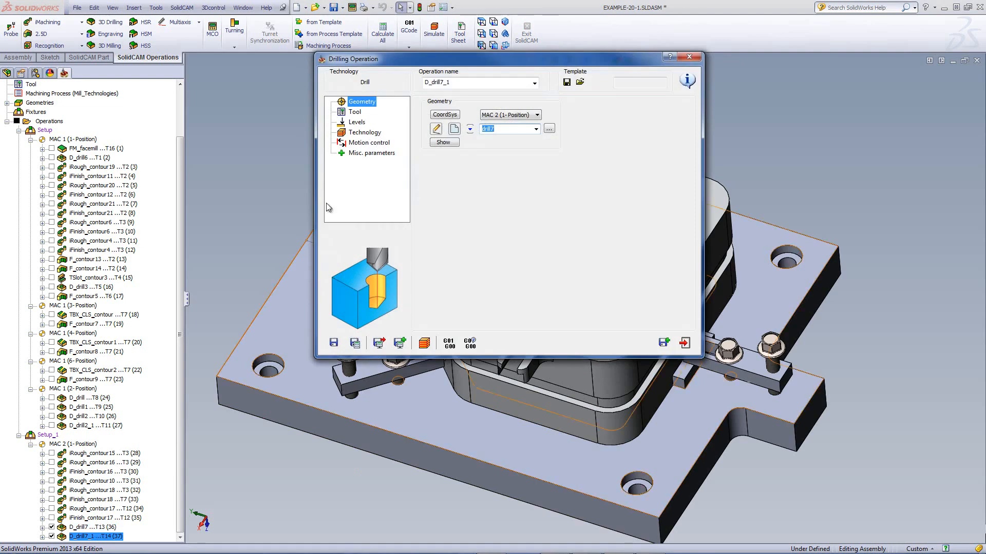
click(355, 112)
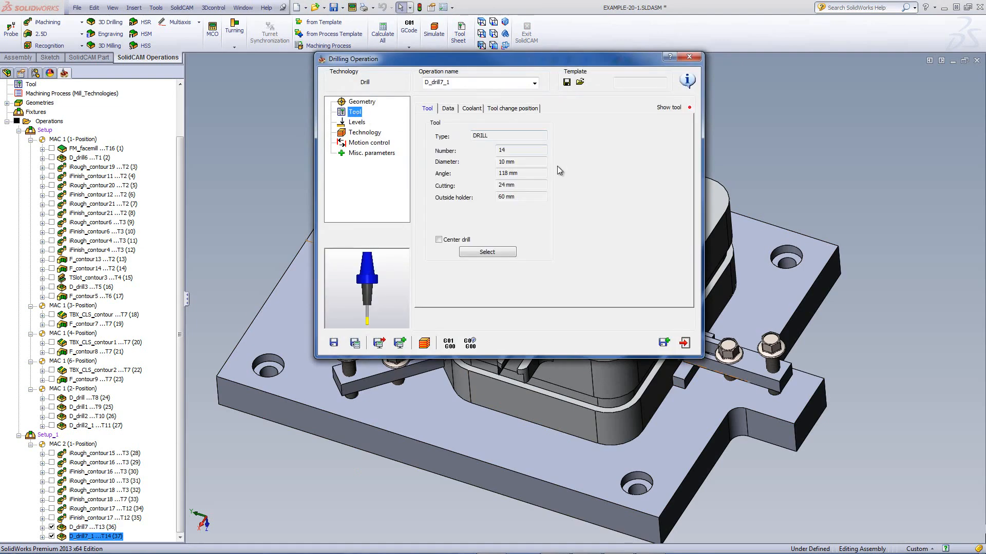
click(689, 345)
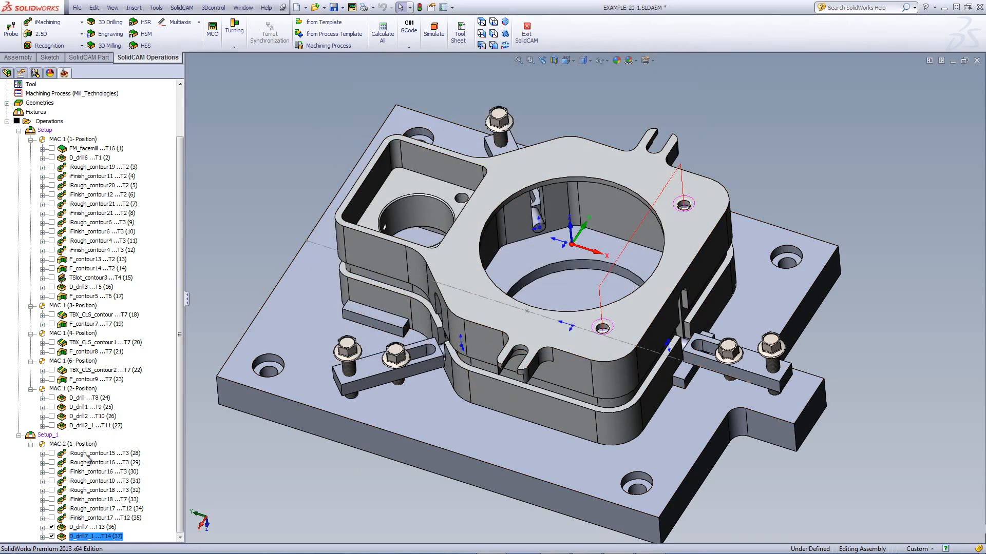
- Run the machine simulation of all Setup_1 operations from iRough_contour15 to D_drill7_1, examining the part up close as it is cut
click(88, 453)
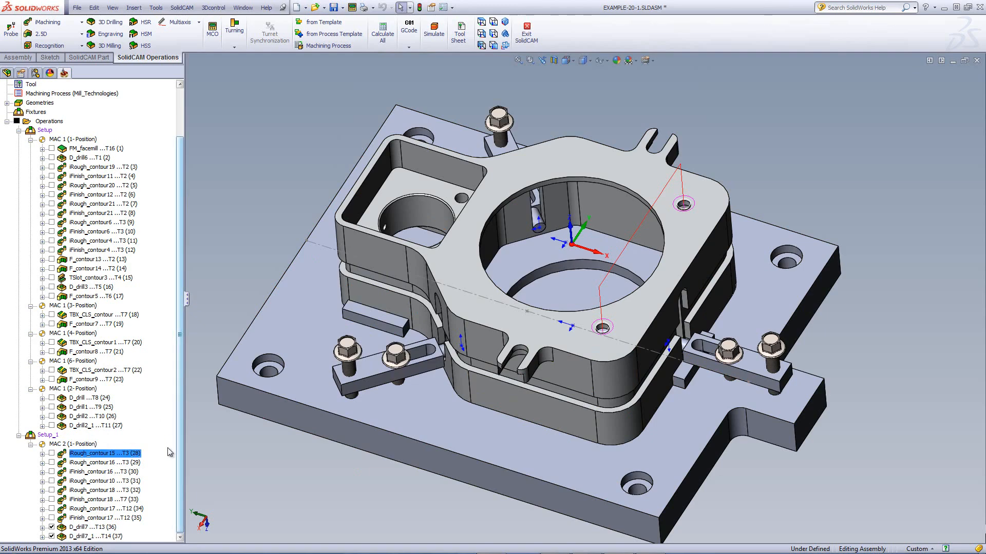
shift+click(84, 537)
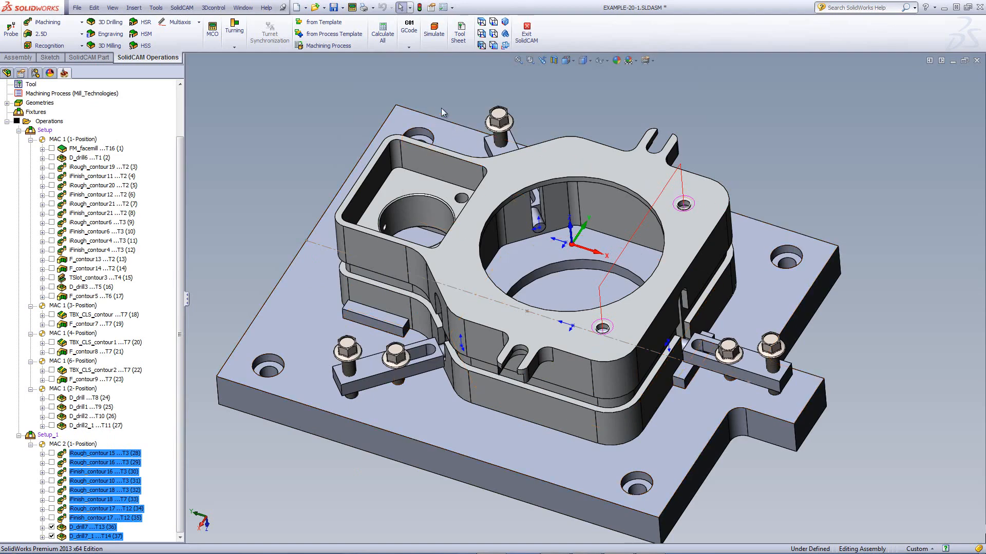
click(435, 37)
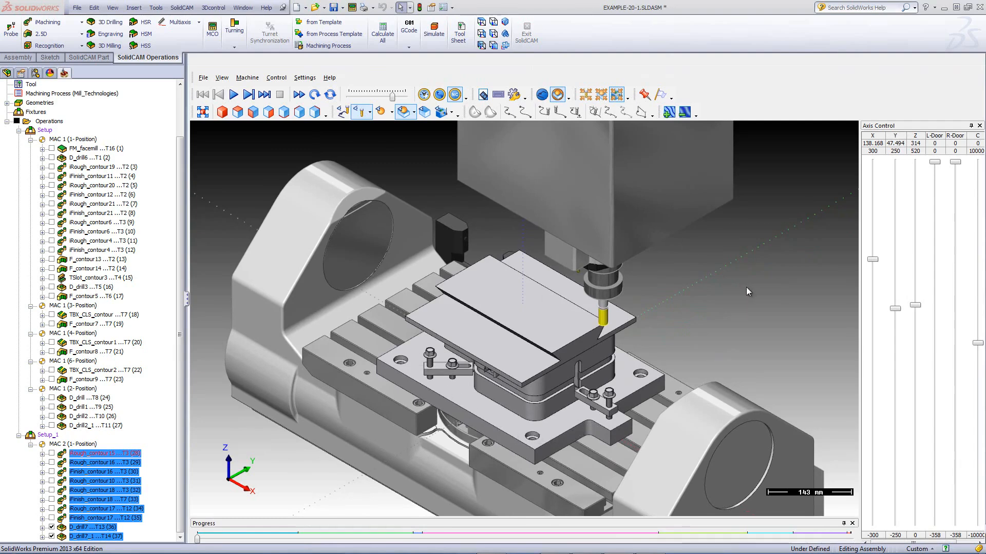
click(233, 94)
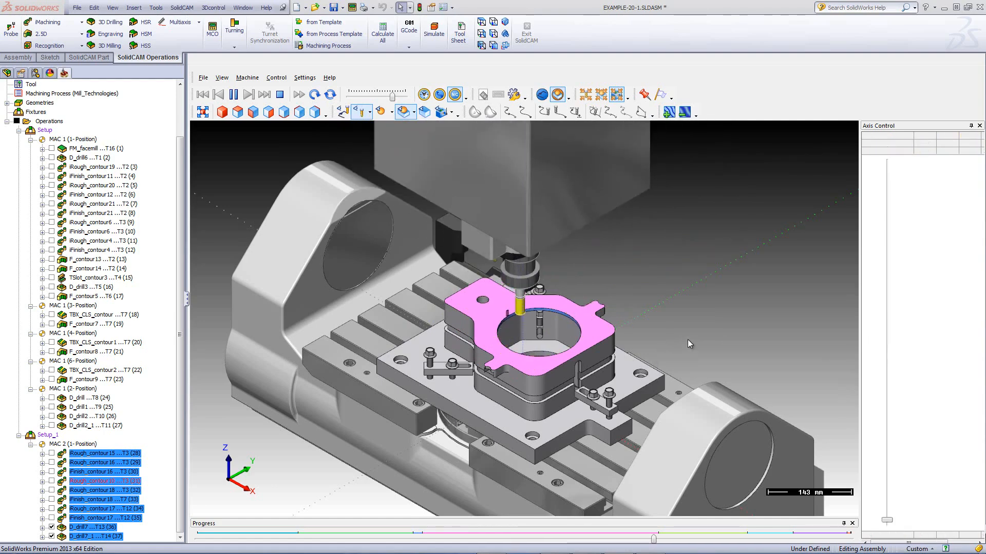
middle_drag(689, 338, 676, 341)
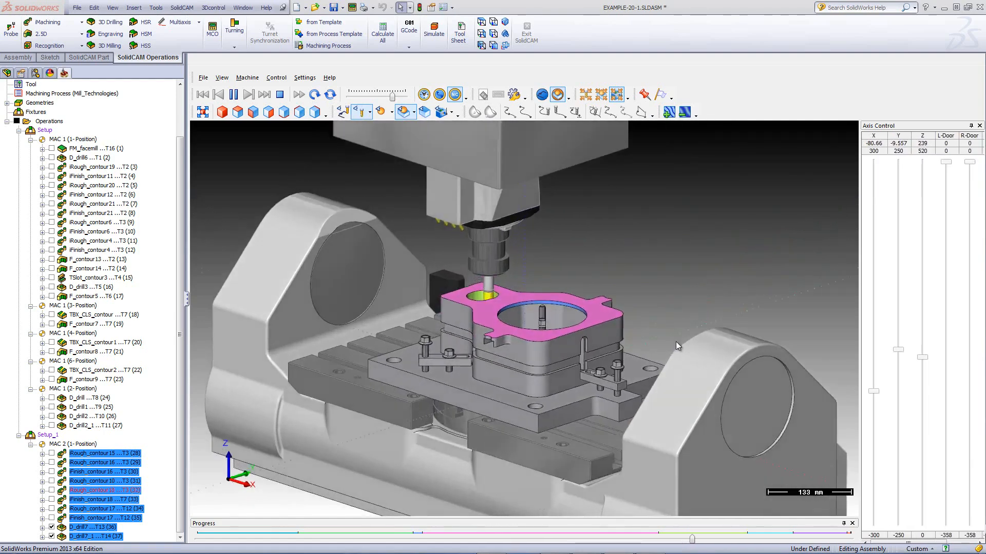
scroll(676, 341, up, 3)
scroll(675, 341, up, 1)
scroll(676, 342, up, 2)
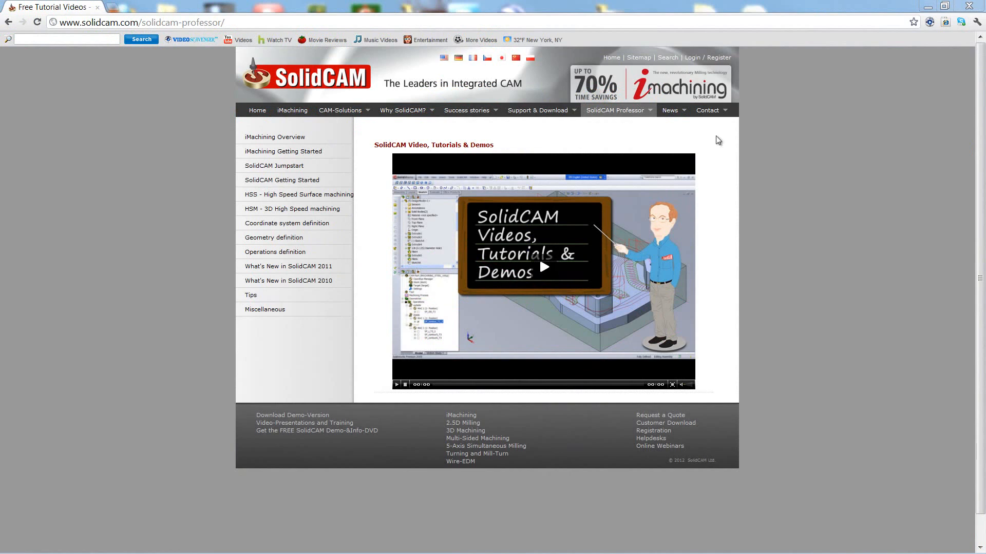
- Switch to the SolidCAM website in the browser and show the list of SolidCAM Professor tutorial topics
mouse_move(628, 118)
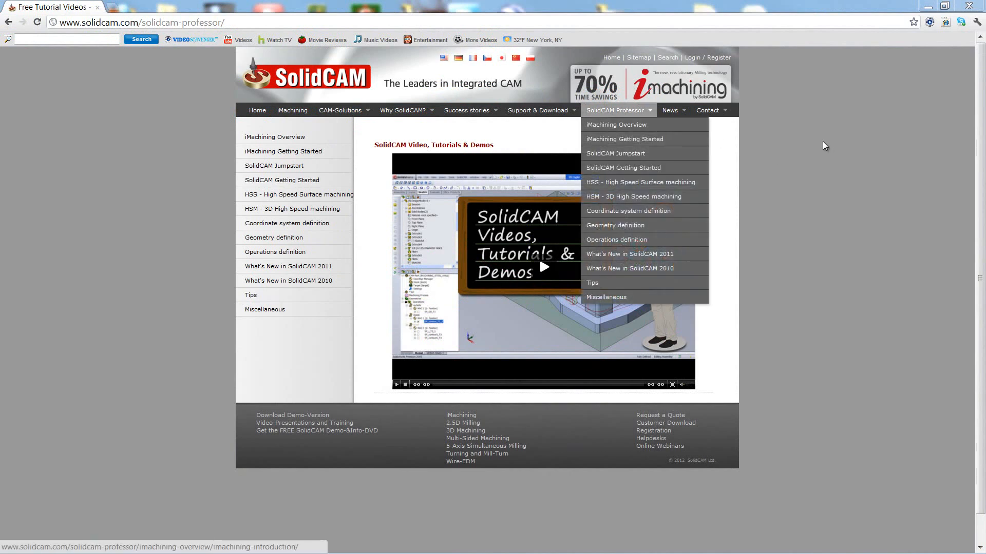